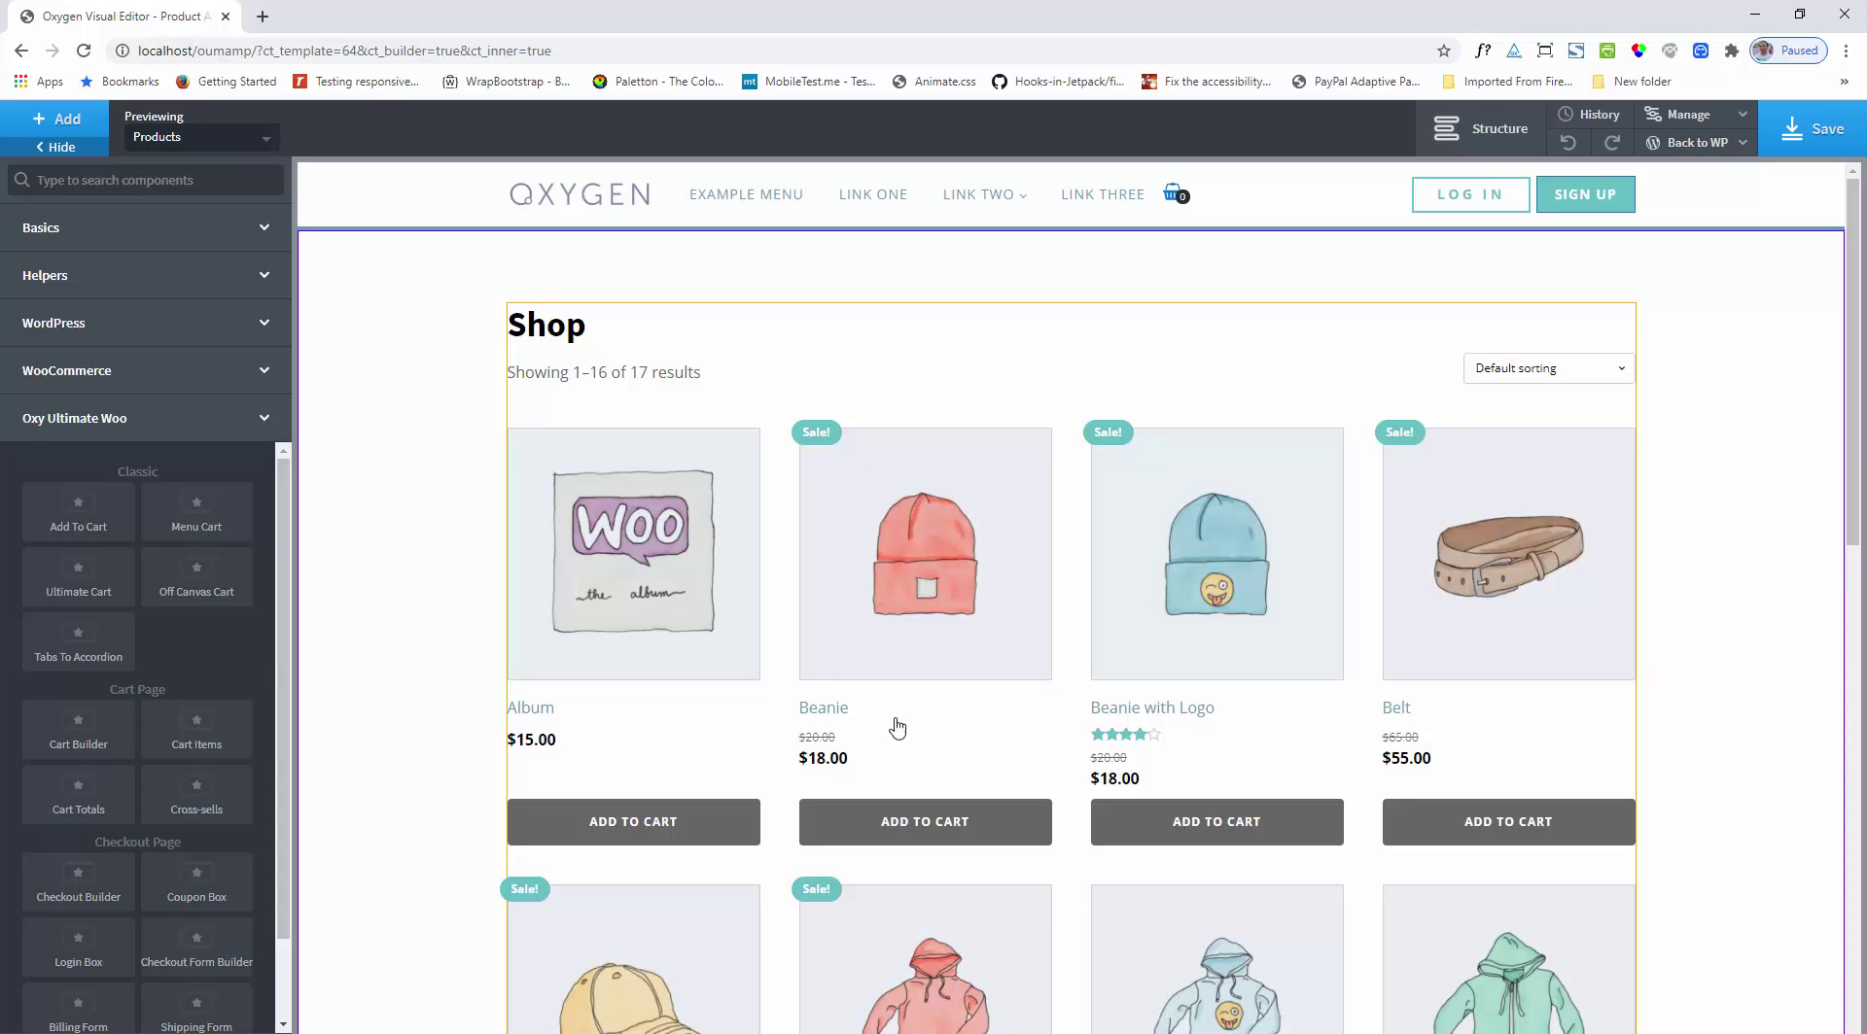
# Step: Display the page's element structure and expand the section that holds the Products List
pyautogui.click(927, 822)
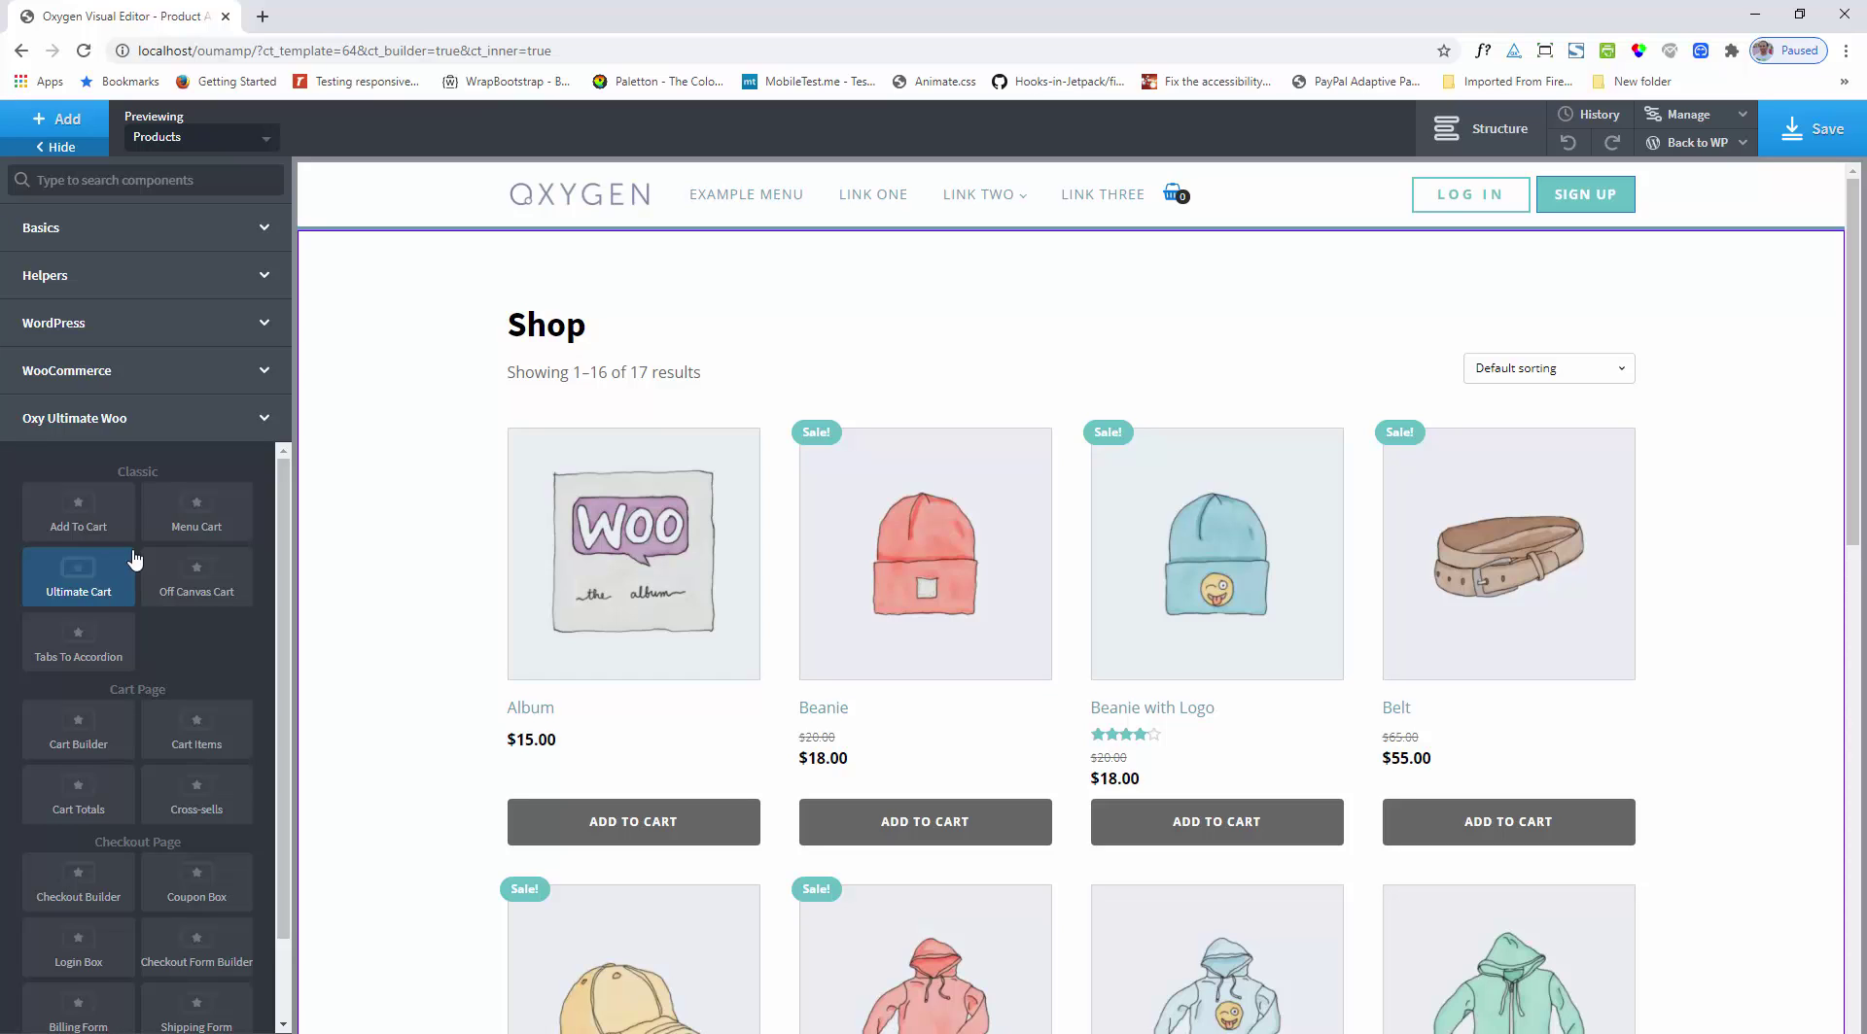
pyautogui.click(1479, 129)
pyautogui.click(1593, 289)
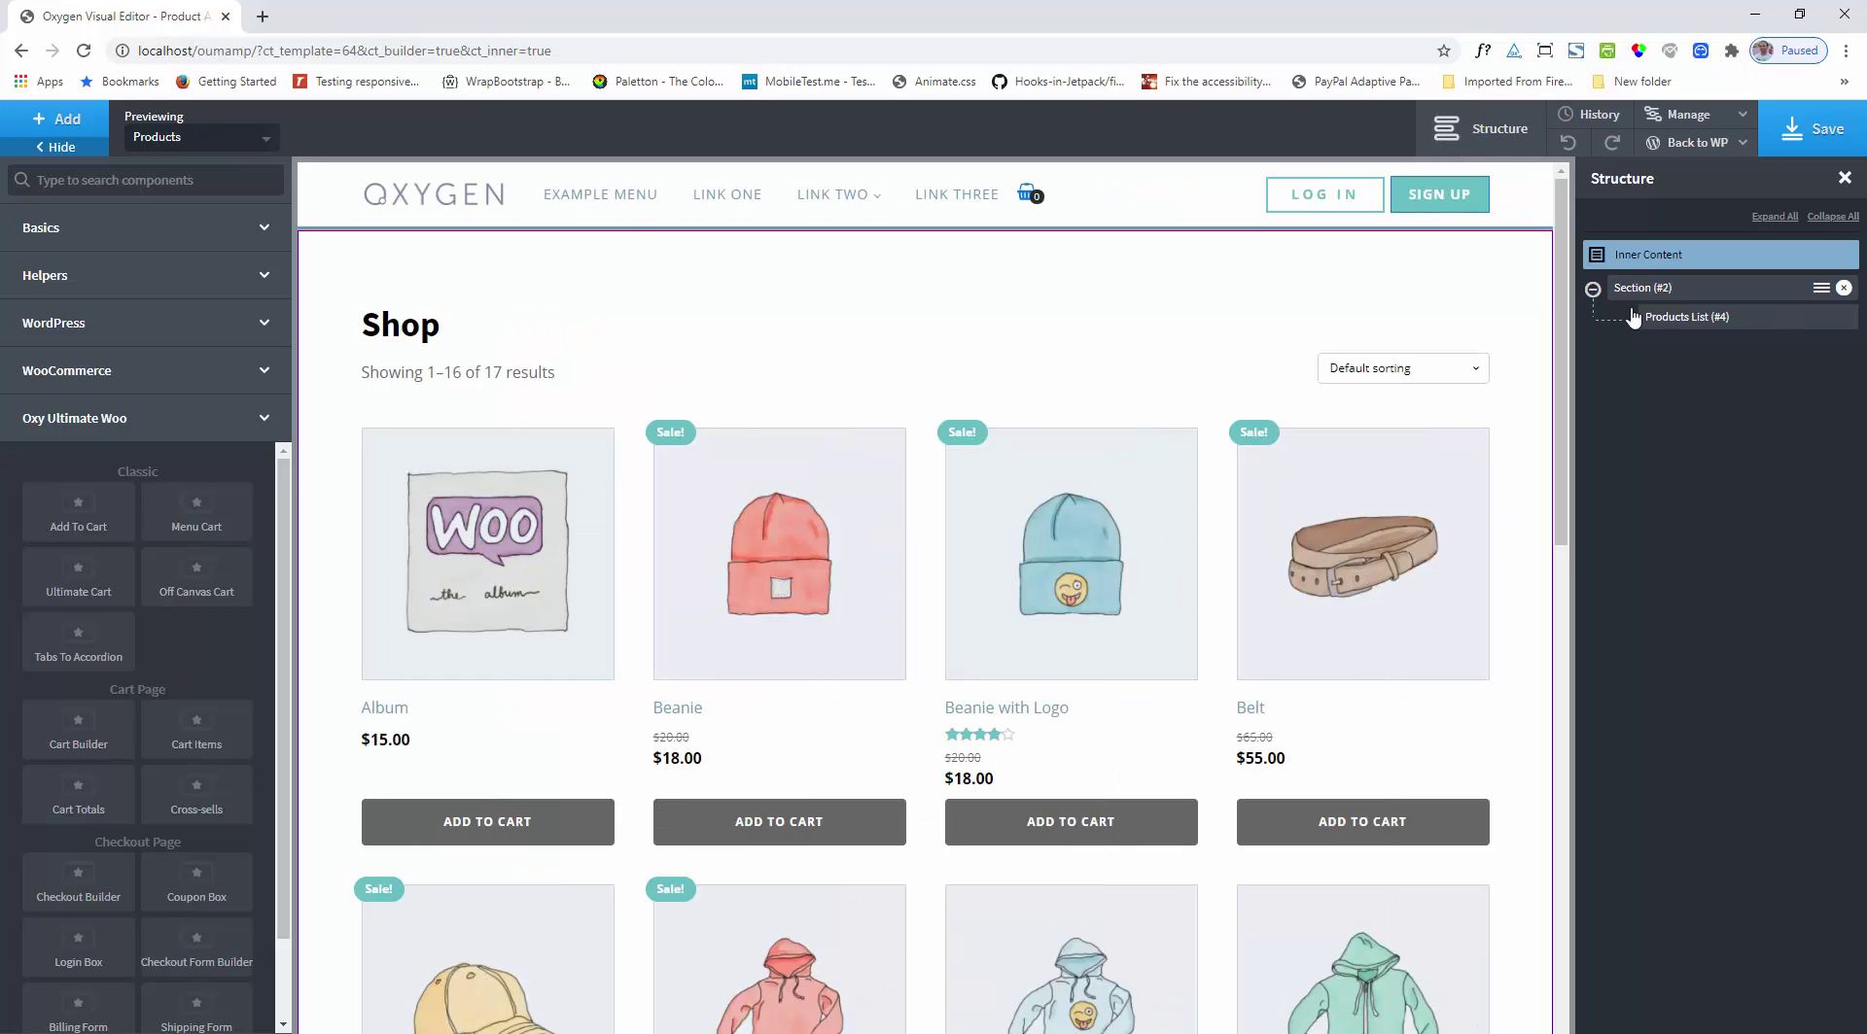
# Step: Add a Columns element with the 60 40 layout outside the shop section and try to move it up in the element structure
pyautogui.click(68, 120)
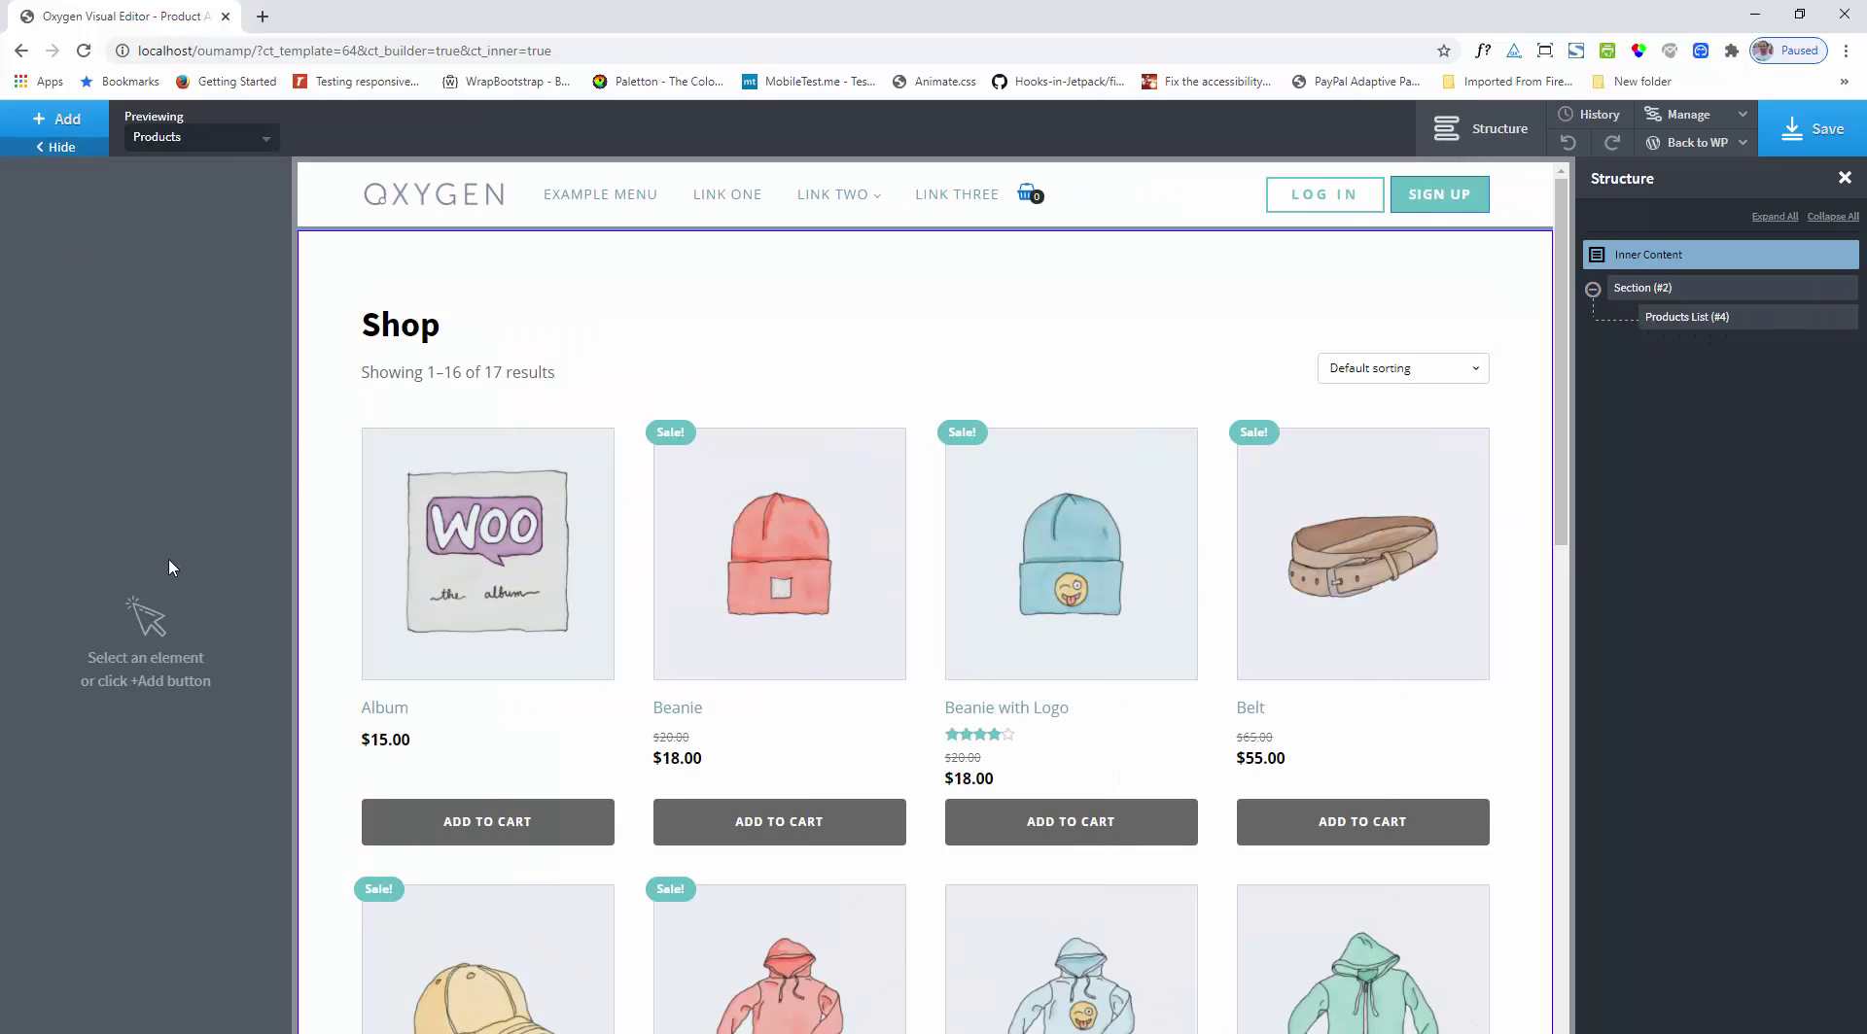
pyautogui.click(63, 145)
pyautogui.click(50, 229)
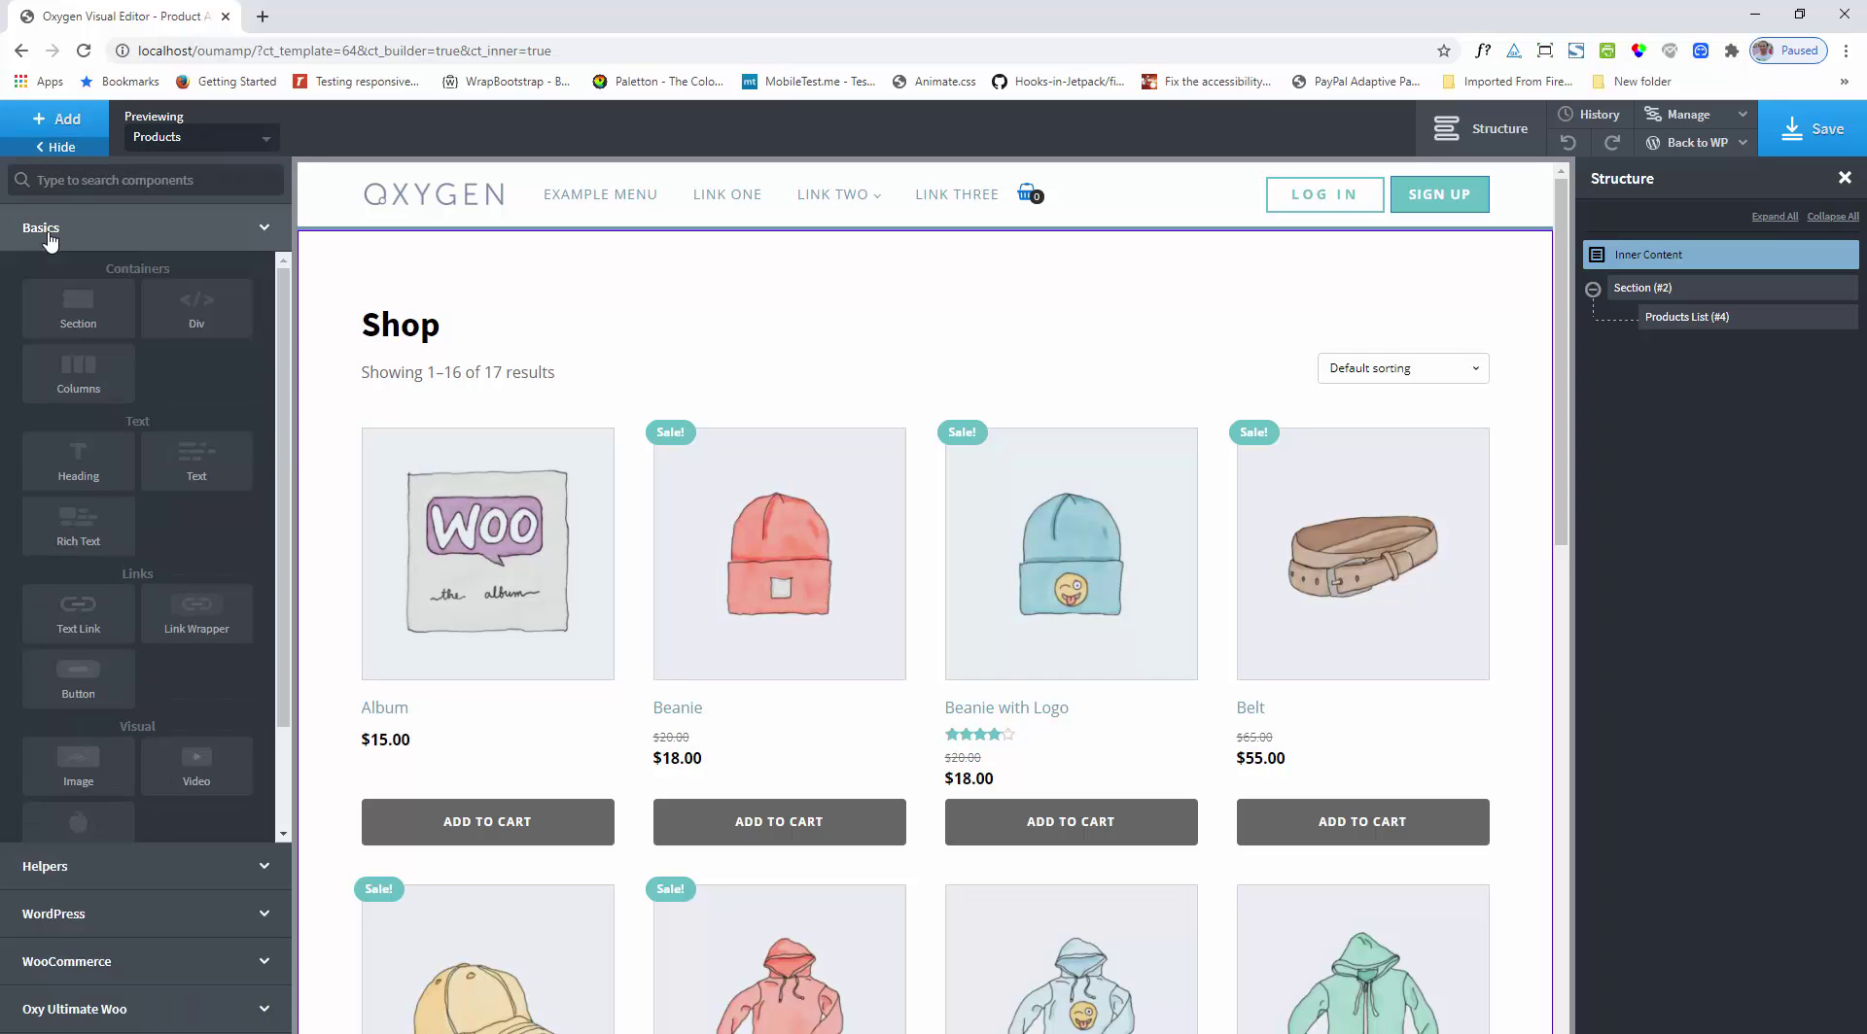
pyautogui.click(80, 377)
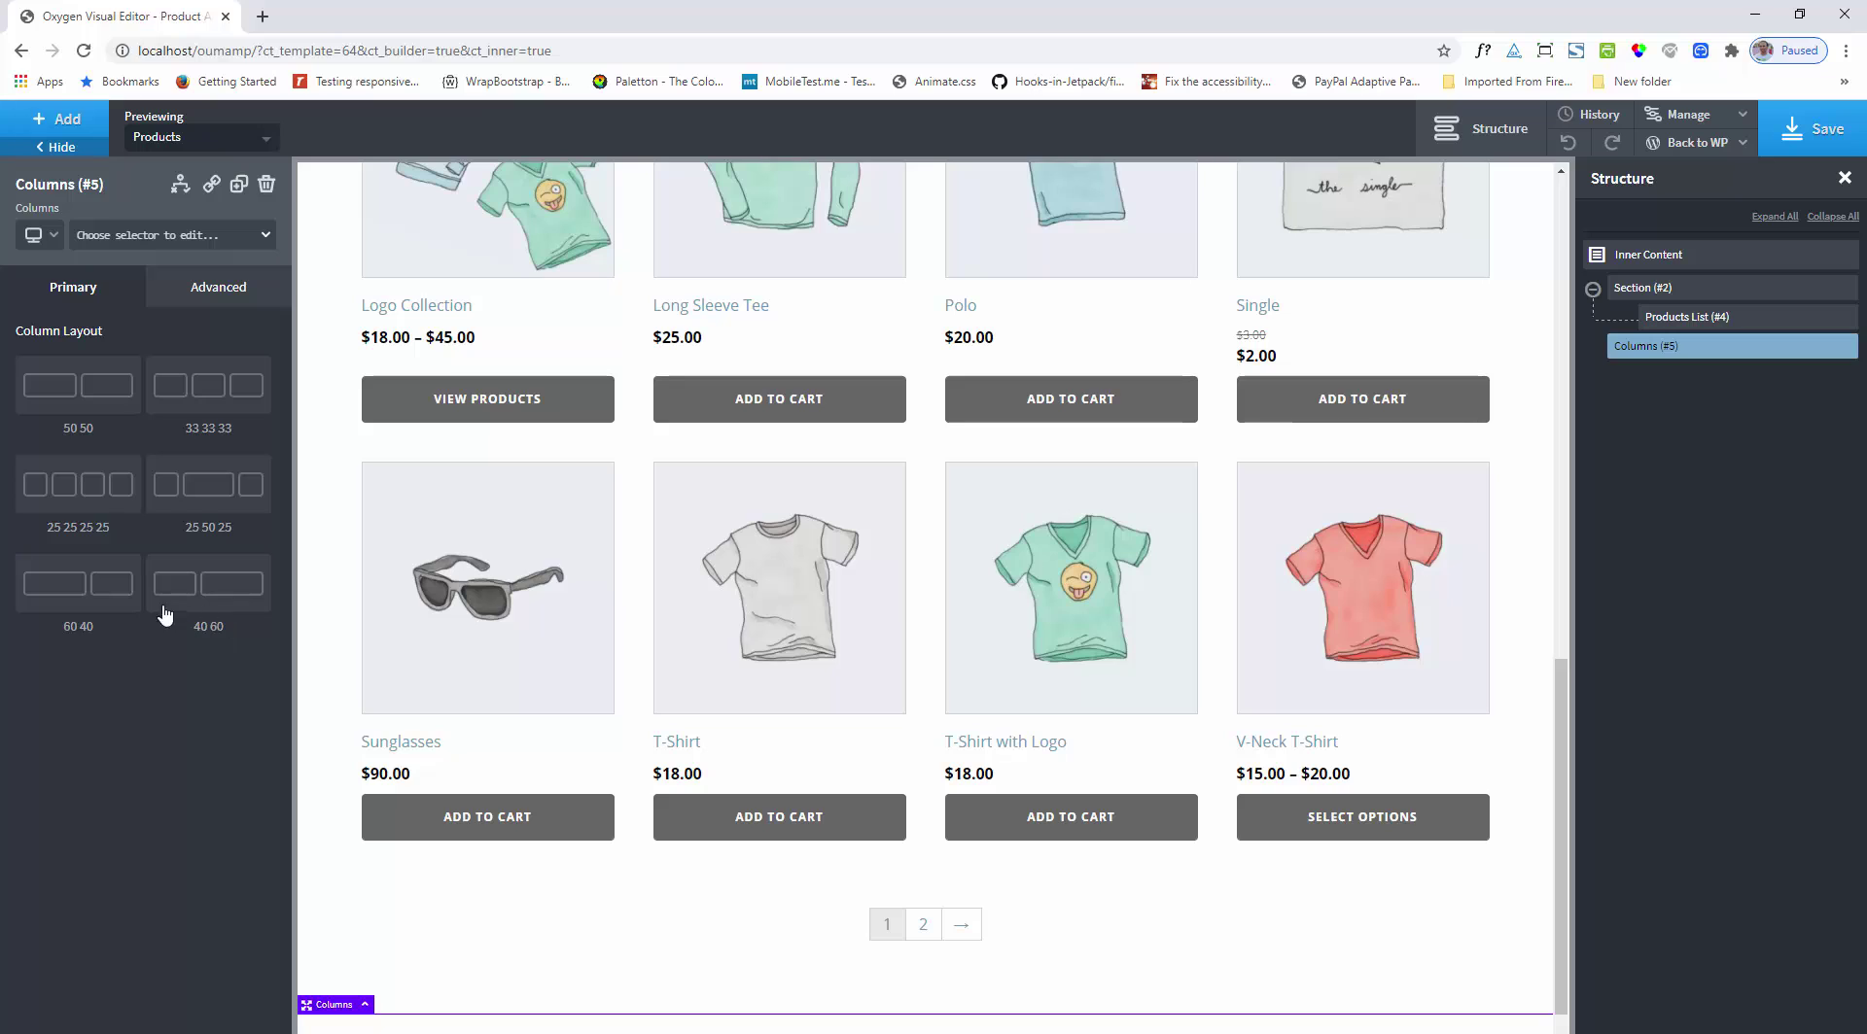
pyautogui.click(98, 597)
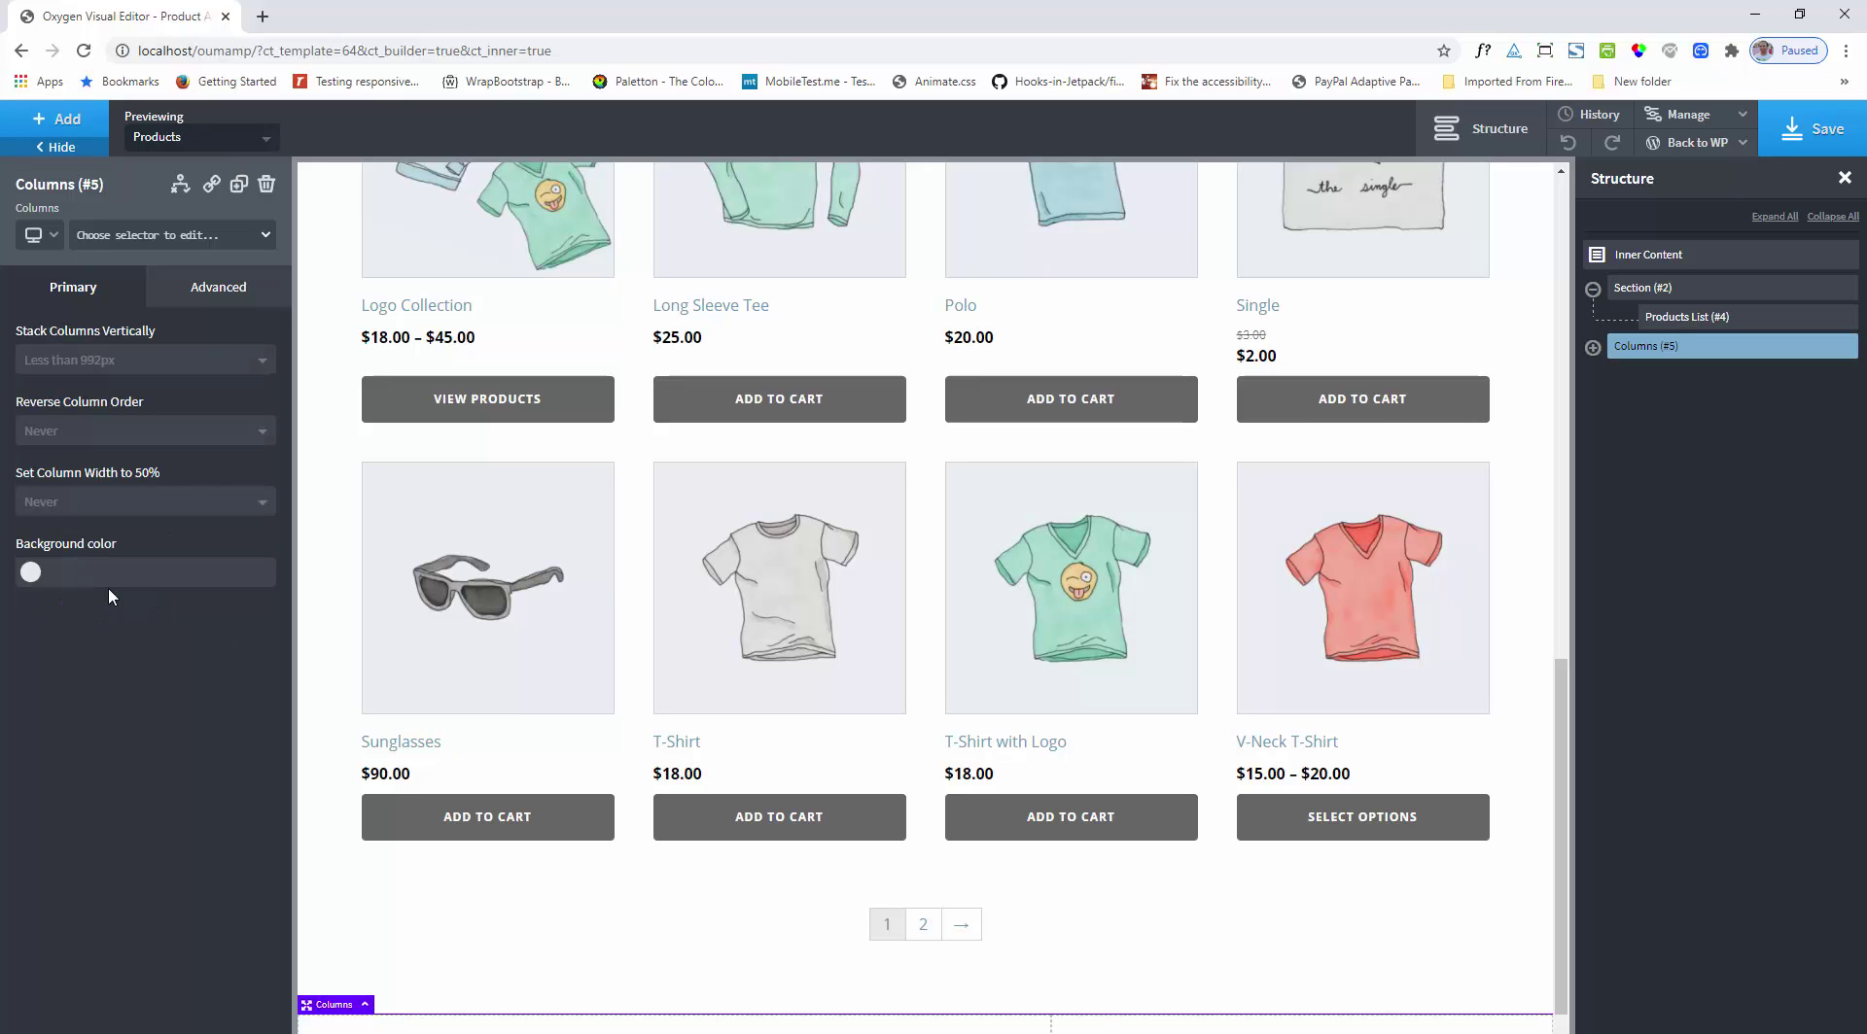
pyautogui.click(1593, 347)
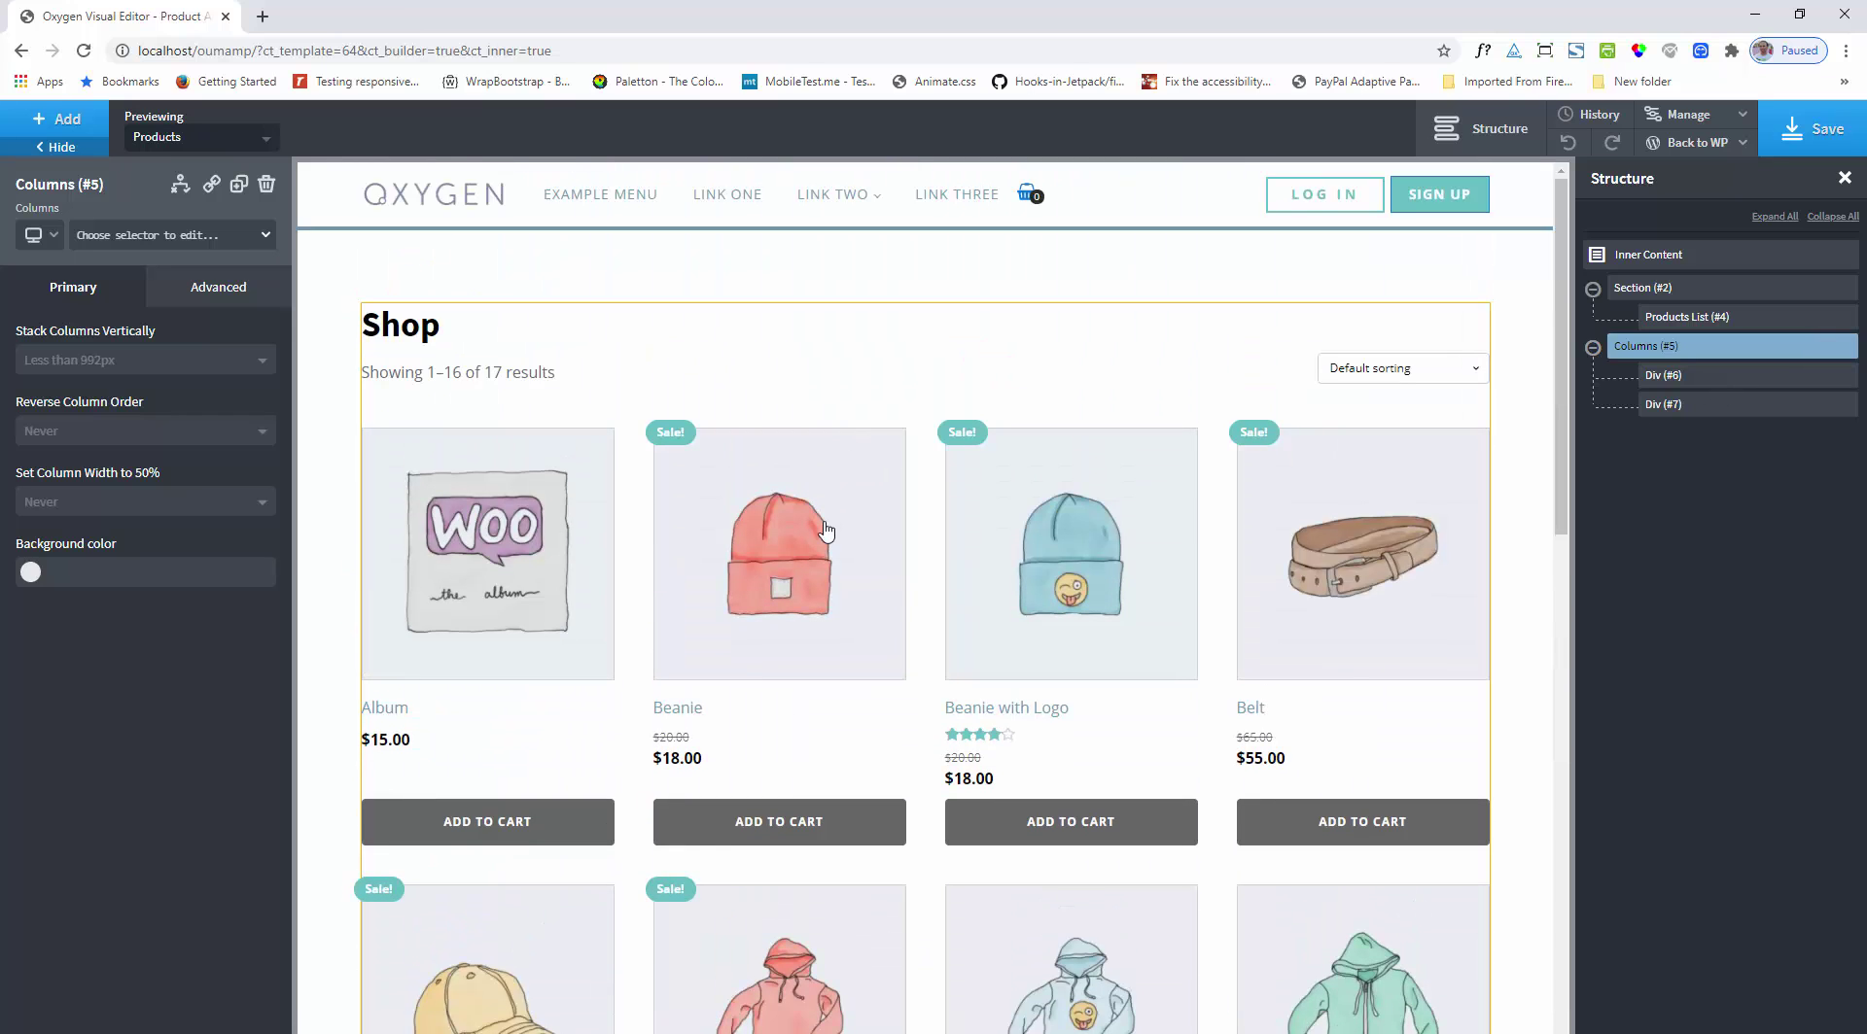
pyautogui.scroll(-15, 875, 457)
pyautogui.scroll(8, 943, 475)
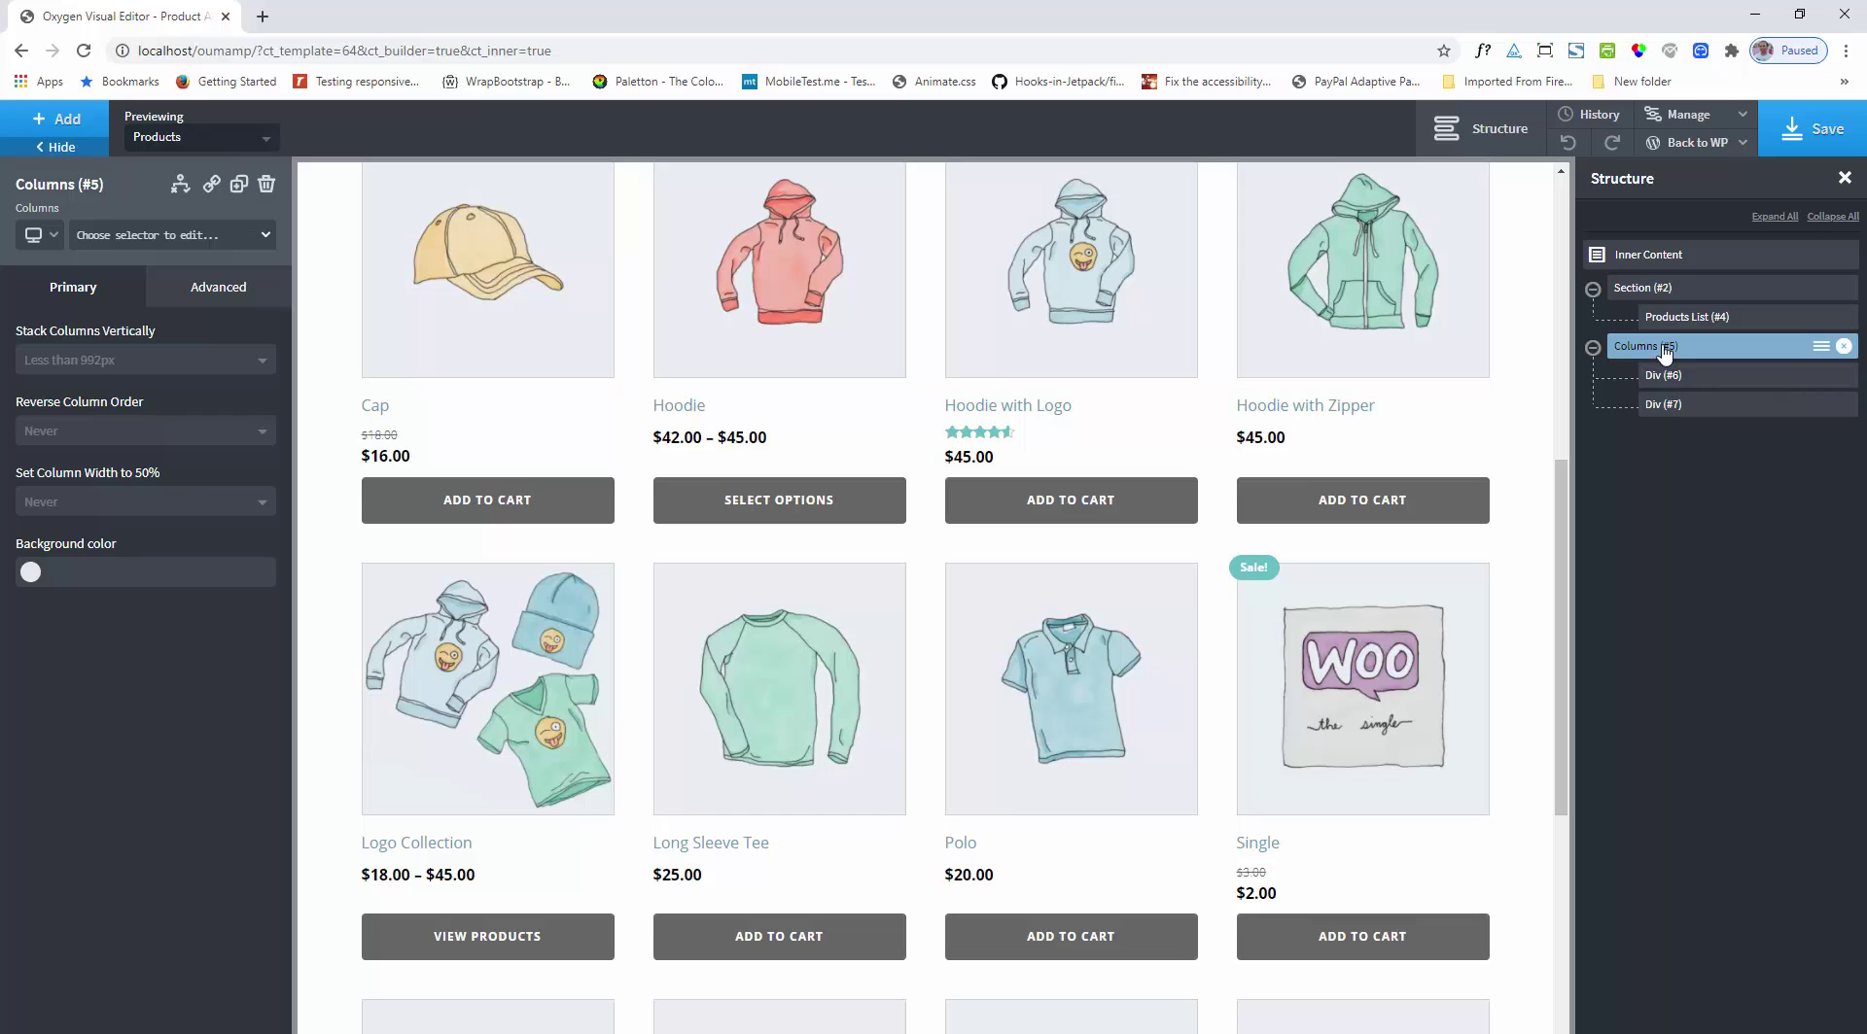
pyautogui.moveTo(1717, 357); pyautogui.dragTo(1693, 321)
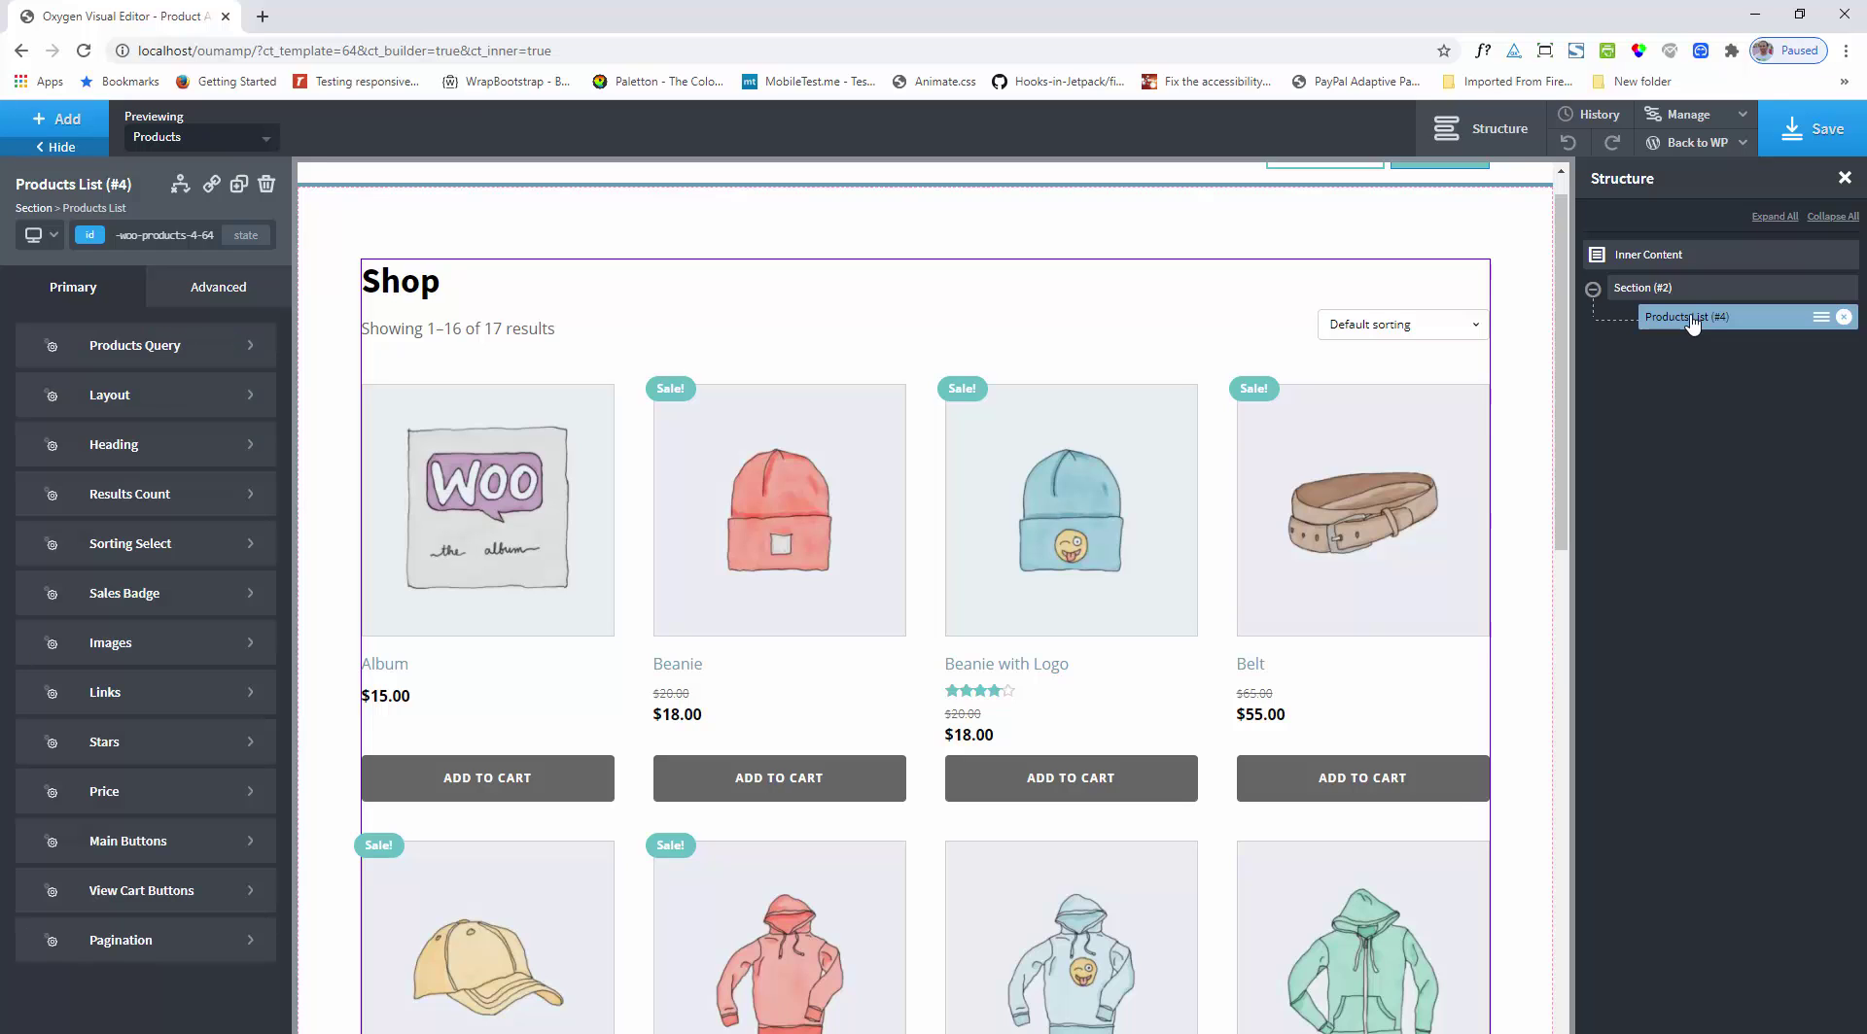
# Step: Add a Columns element with the 60 40 layout inside the shop section and expand it in the element structure
pyautogui.click(1685, 301)
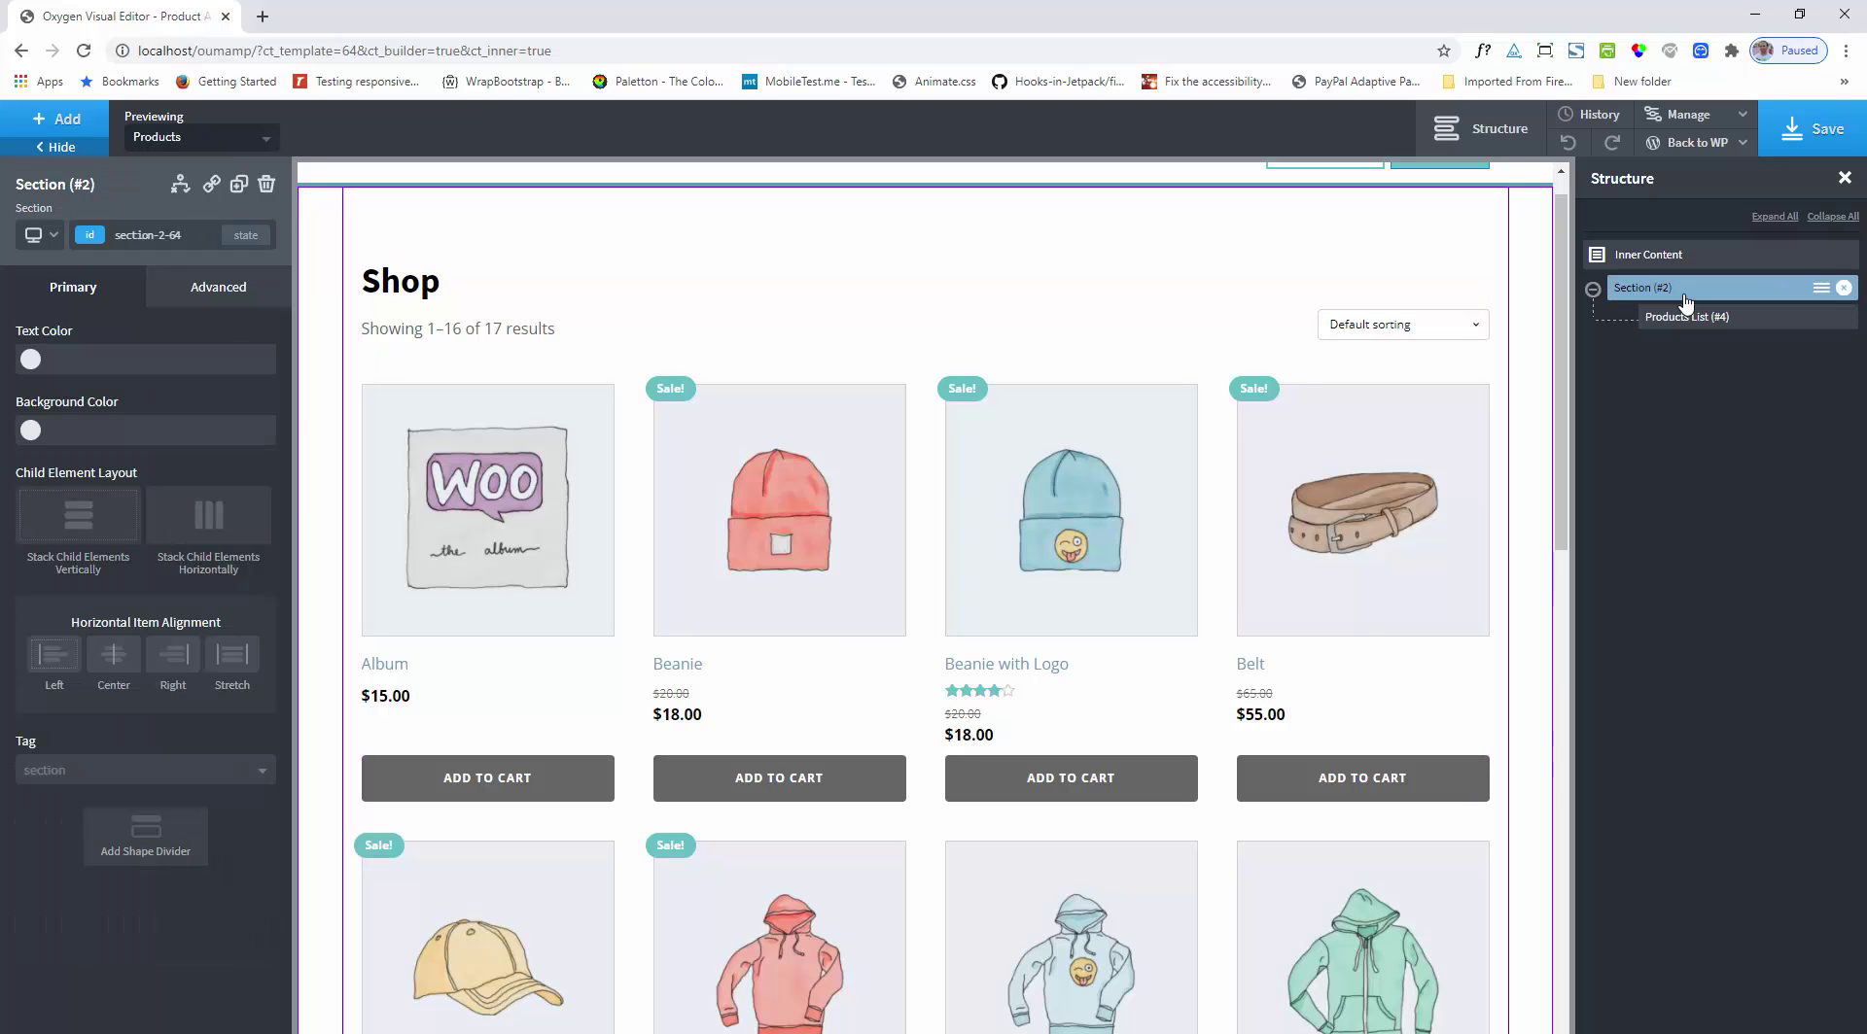
pyautogui.click(66, 121)
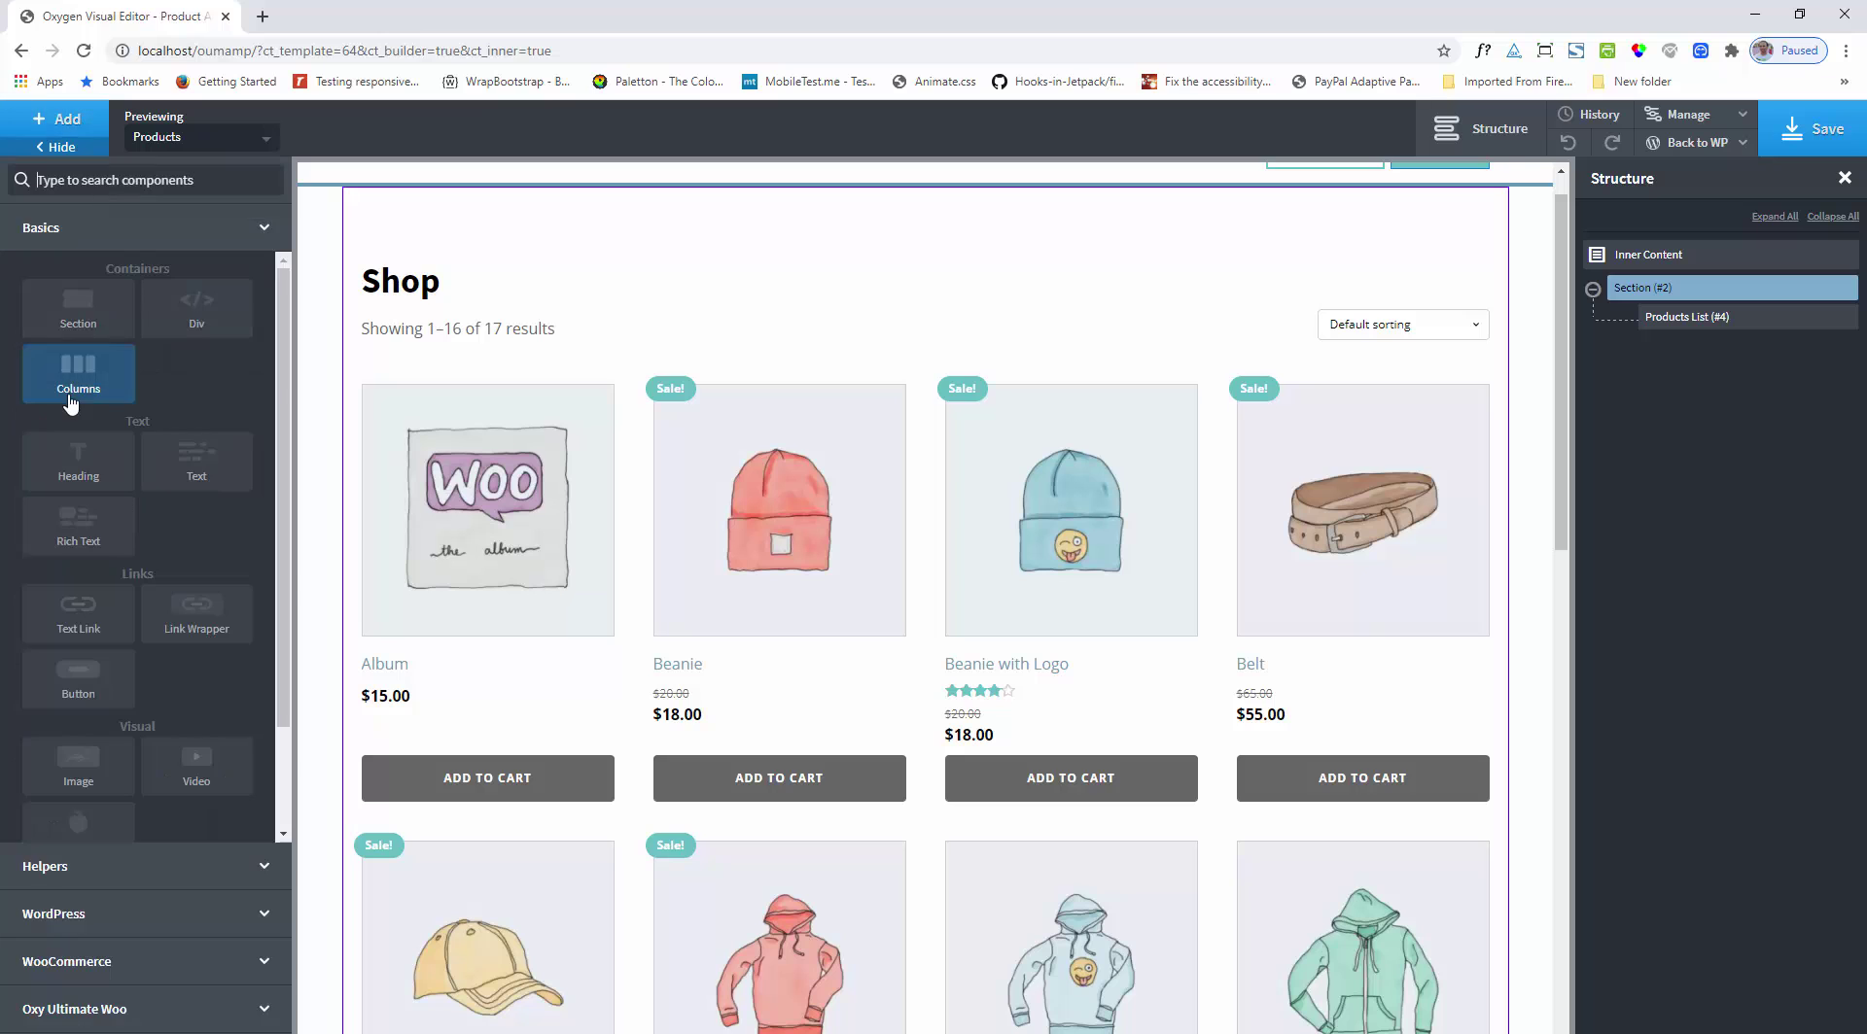
pyautogui.click(73, 370)
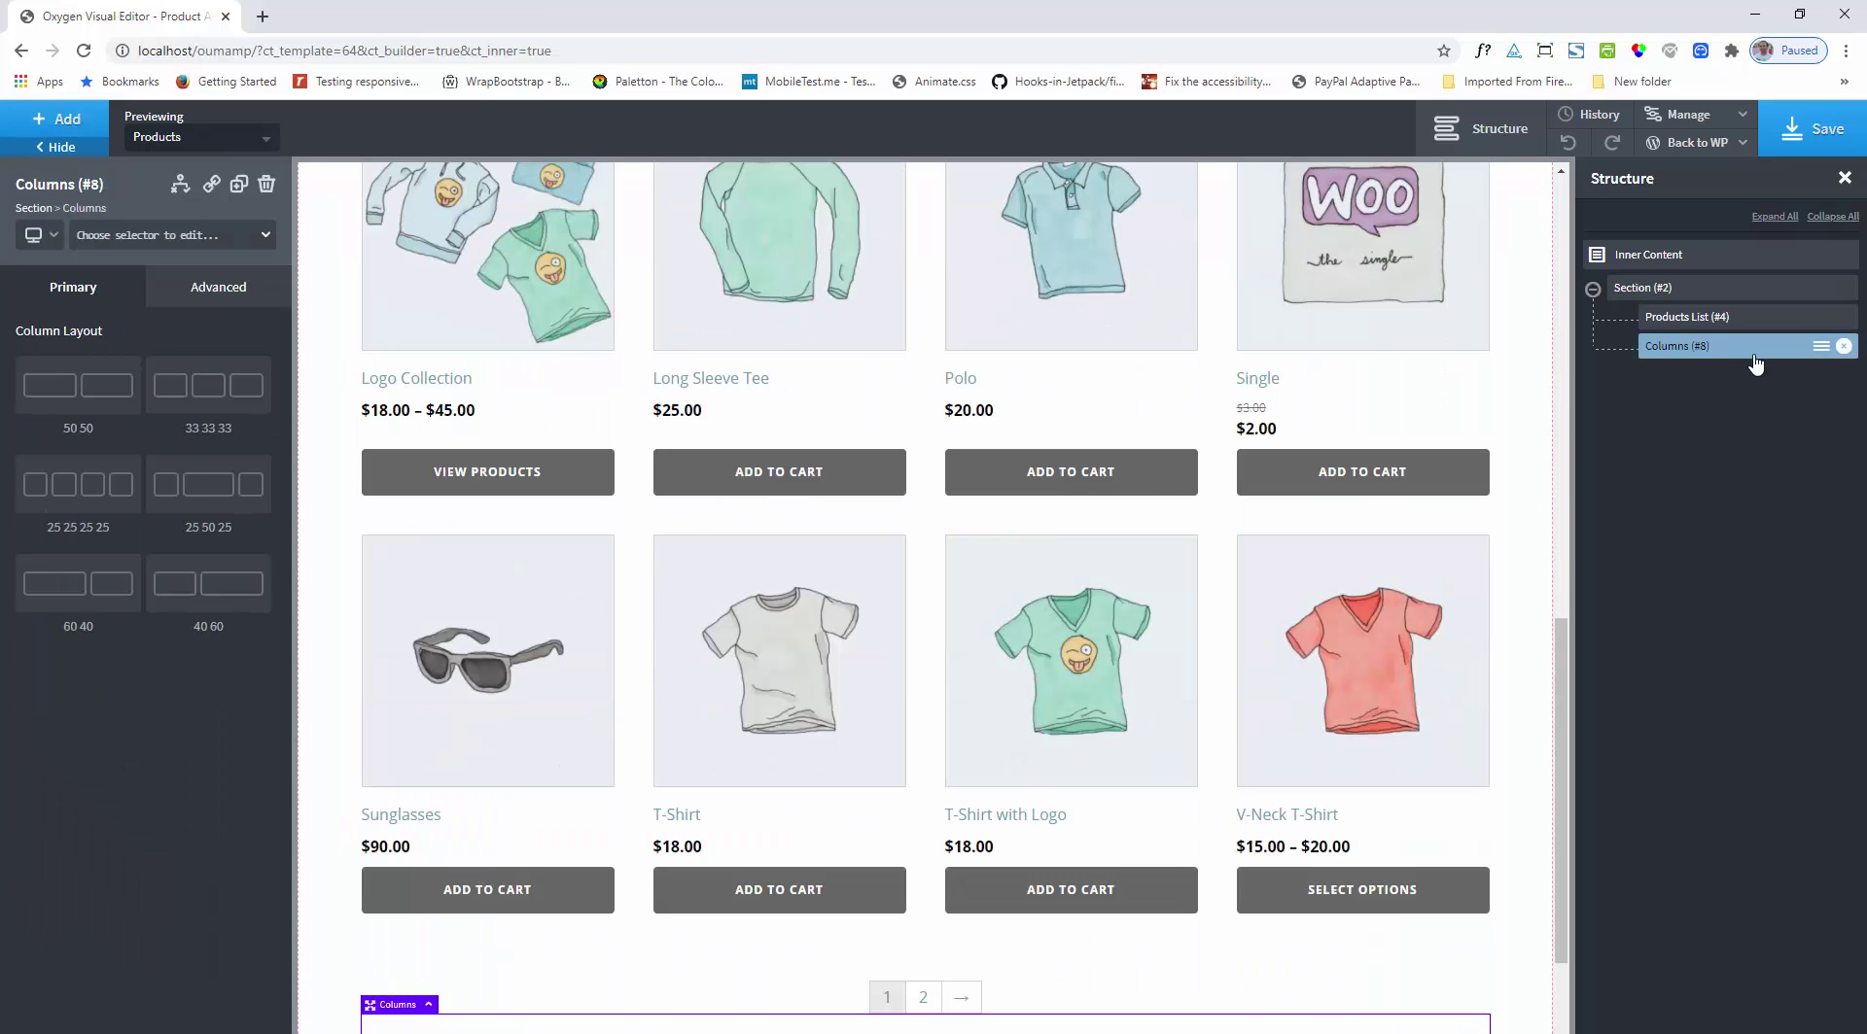
pyautogui.click(118, 585)
pyautogui.click(1623, 347)
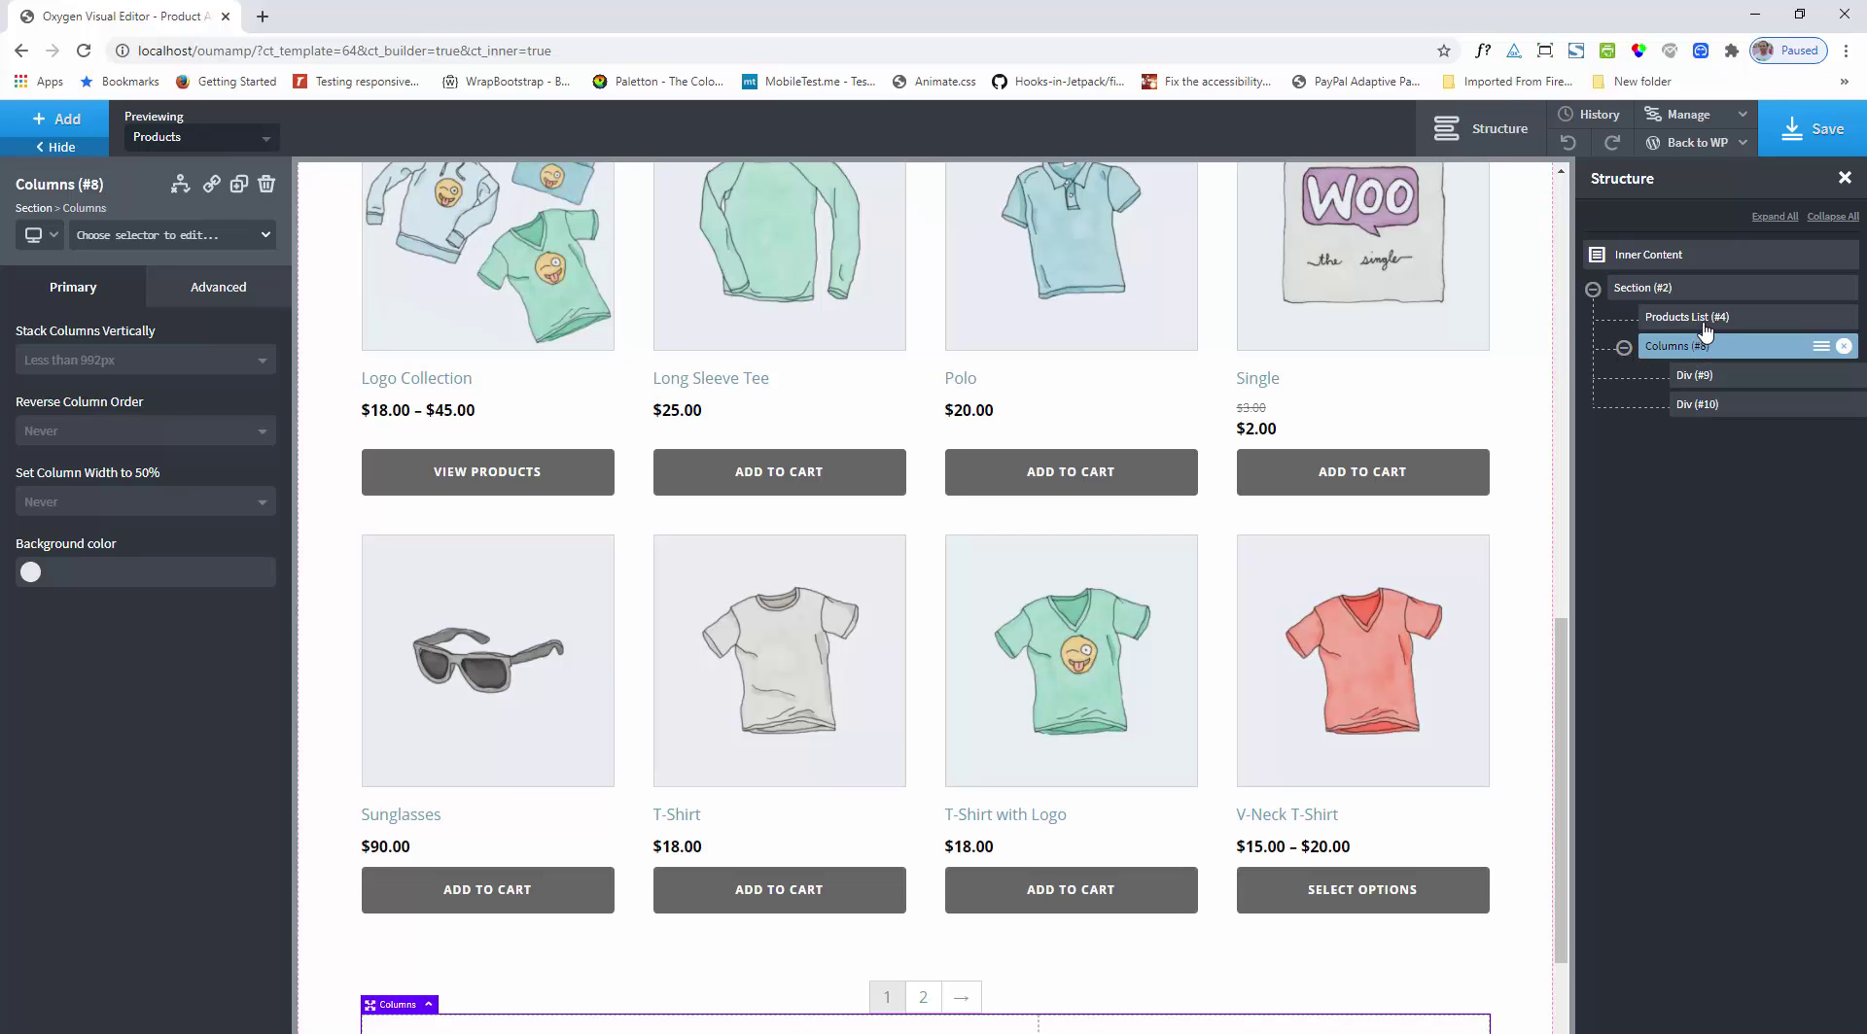
# Step: Move the Products List into the first, wider column Div and set its product layout to three columns
pyautogui.moveTo(1710, 328); pyautogui.dragTo(1796, 359)
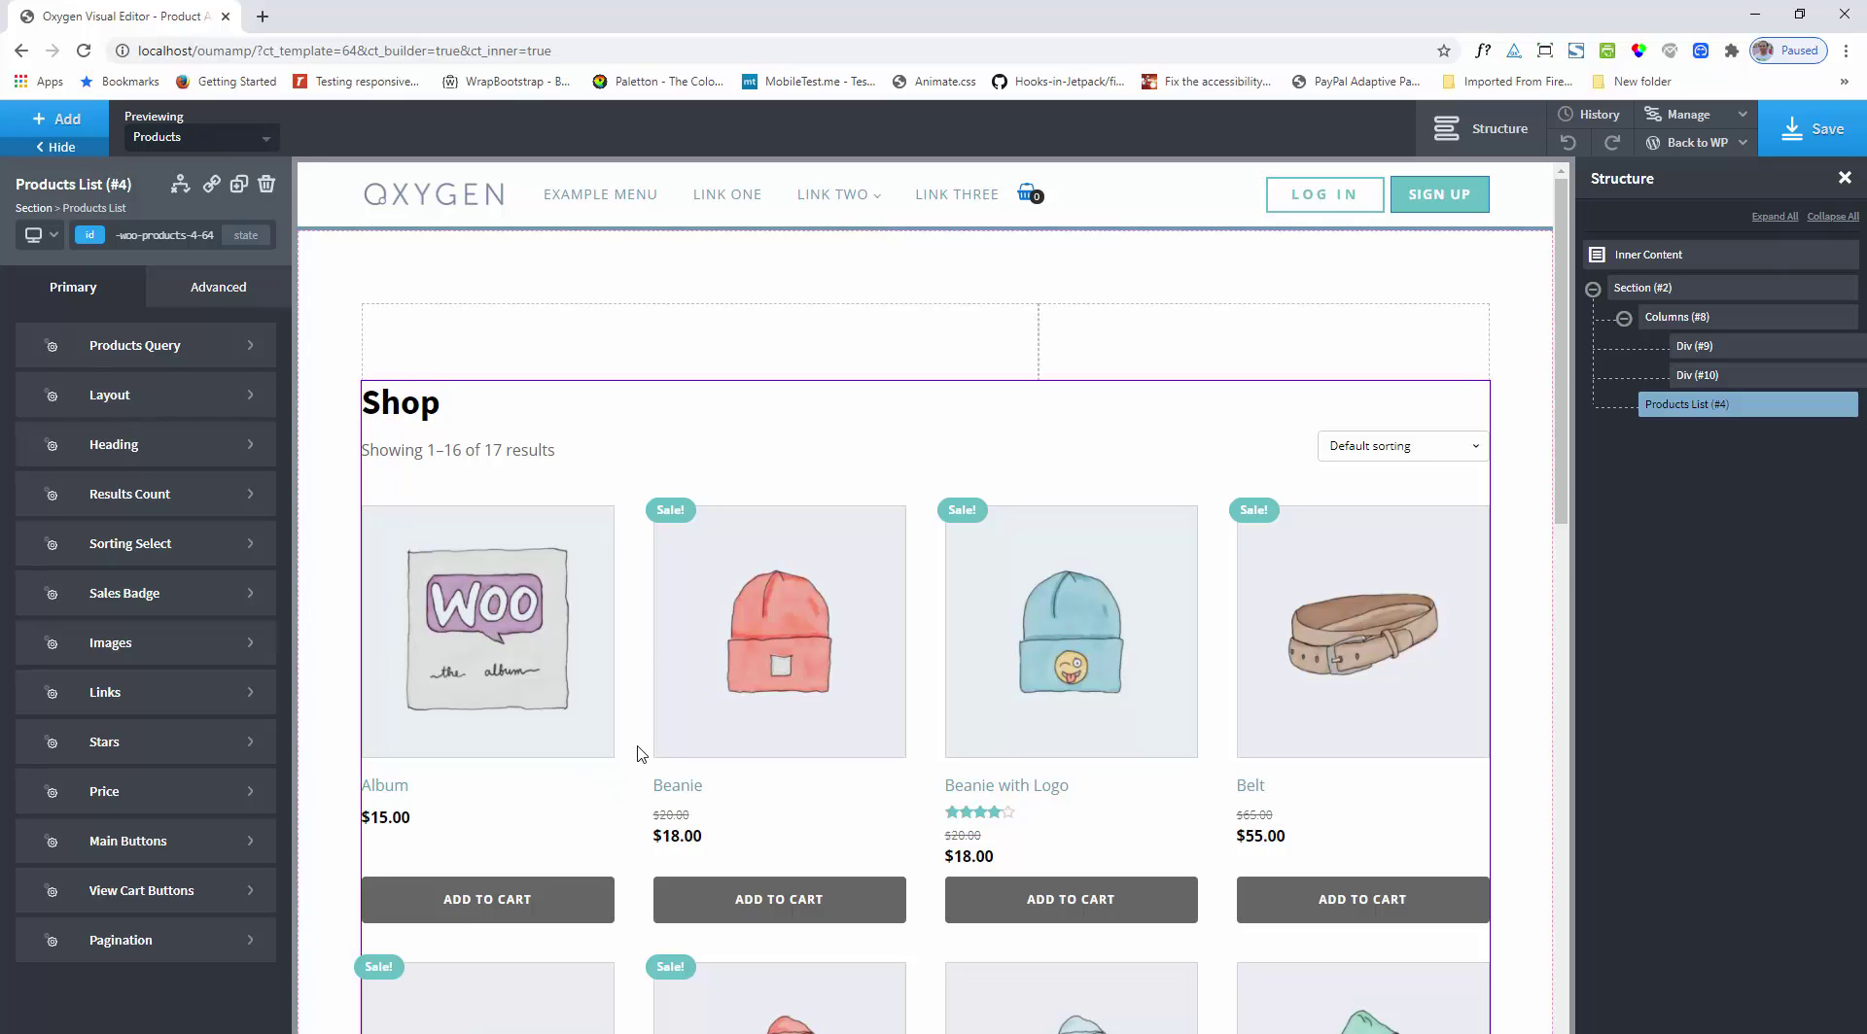
pyautogui.moveTo(1666, 406); pyautogui.dragTo(1745, 374)
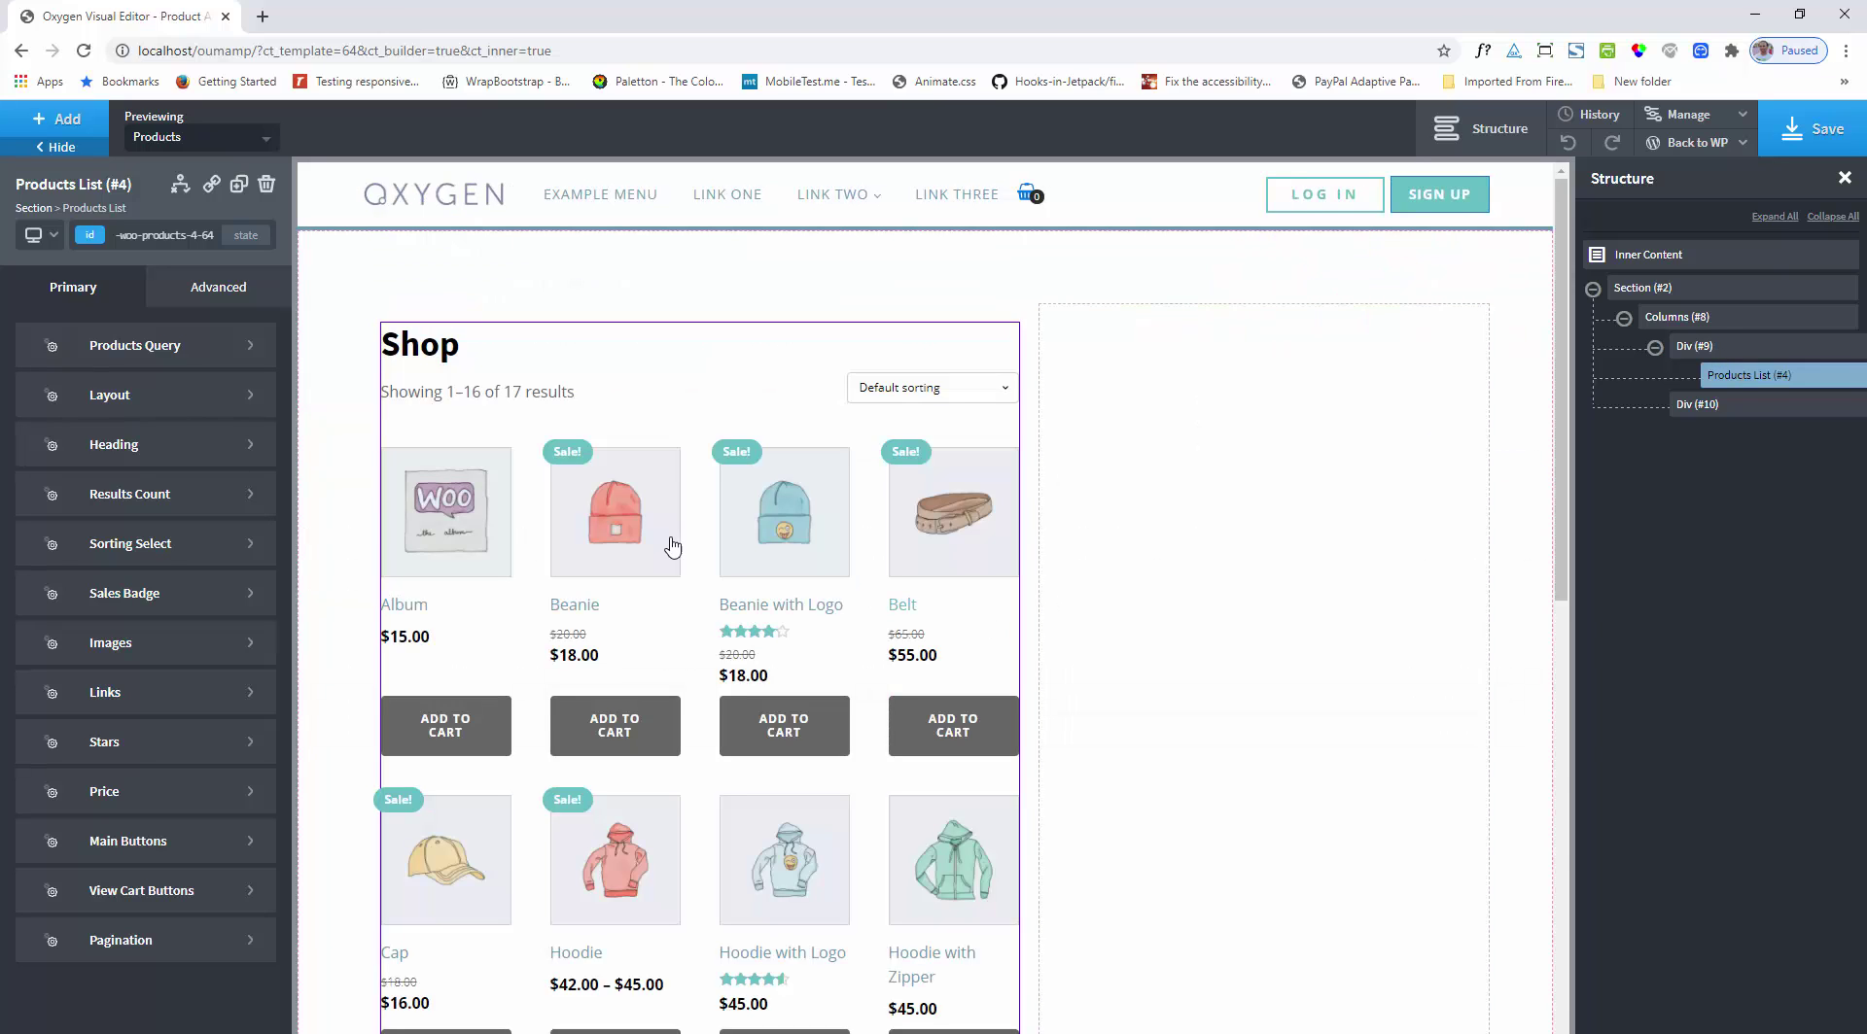
pyautogui.click(126, 399)
pyautogui.click(151, 623)
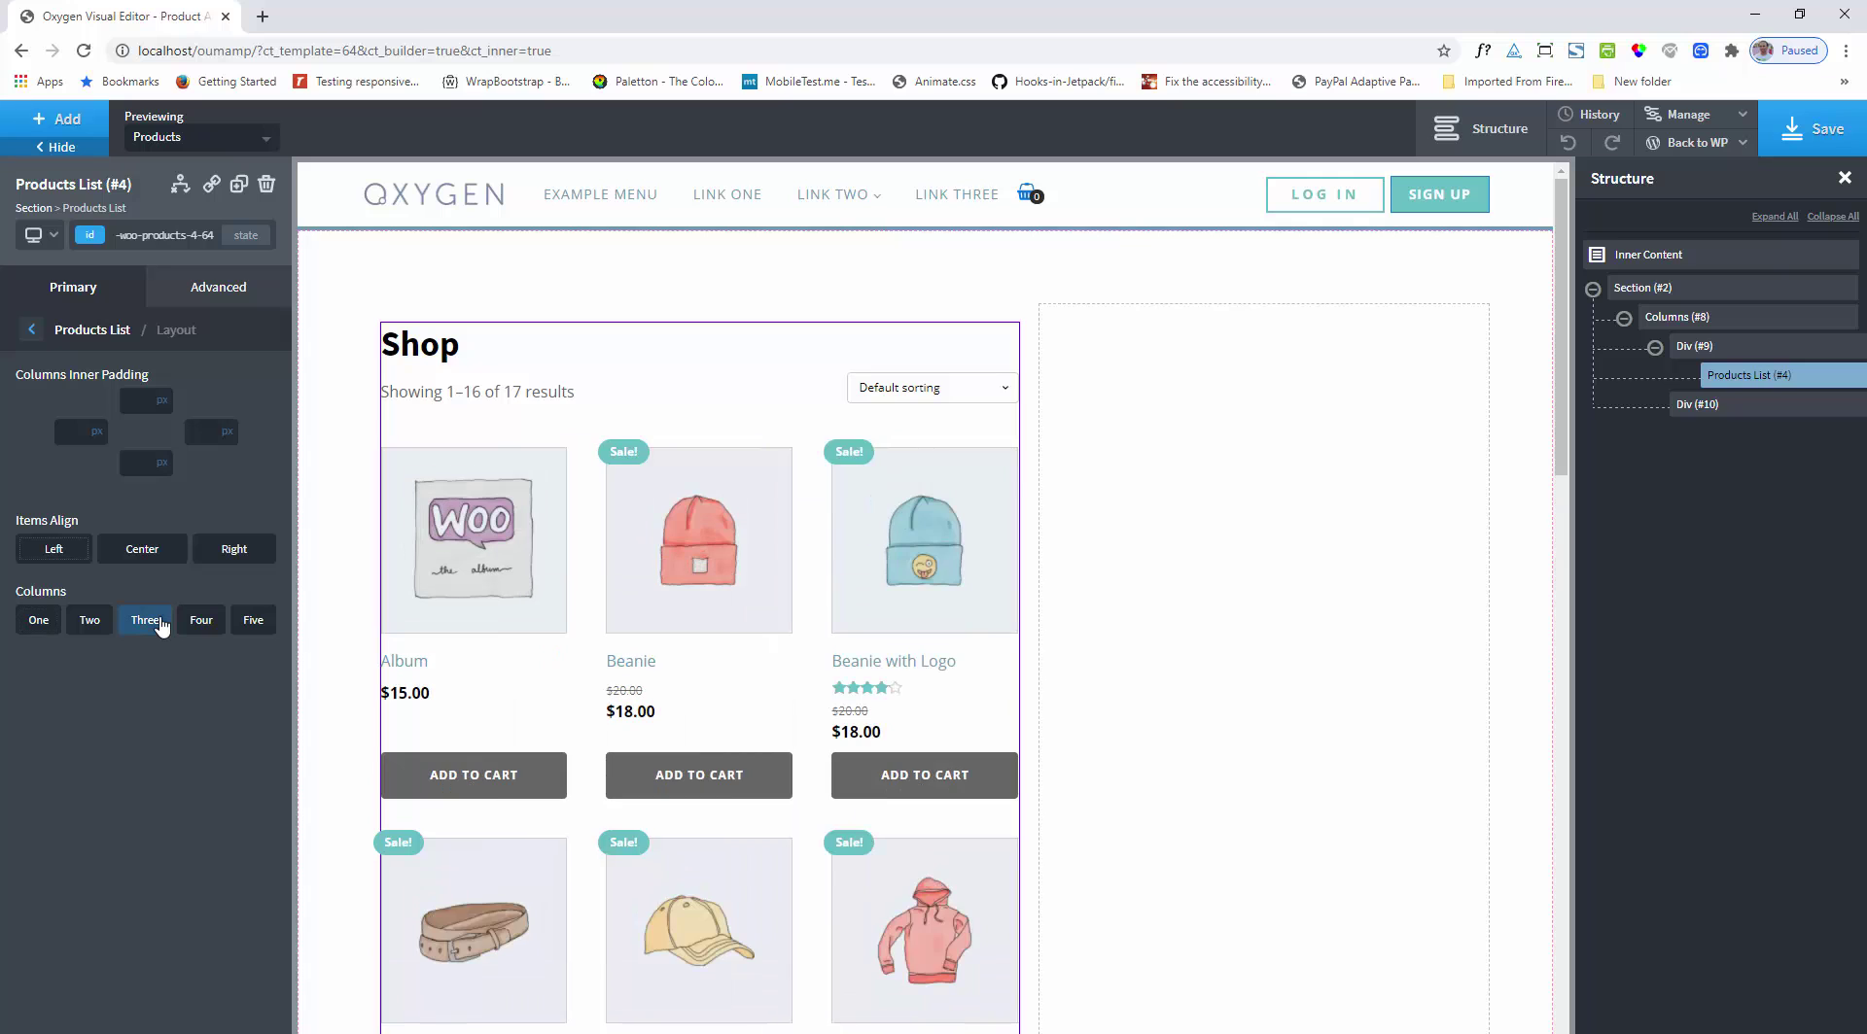
pyautogui.scroll(-4, 816, 721)
pyautogui.scroll(-7, 815, 722)
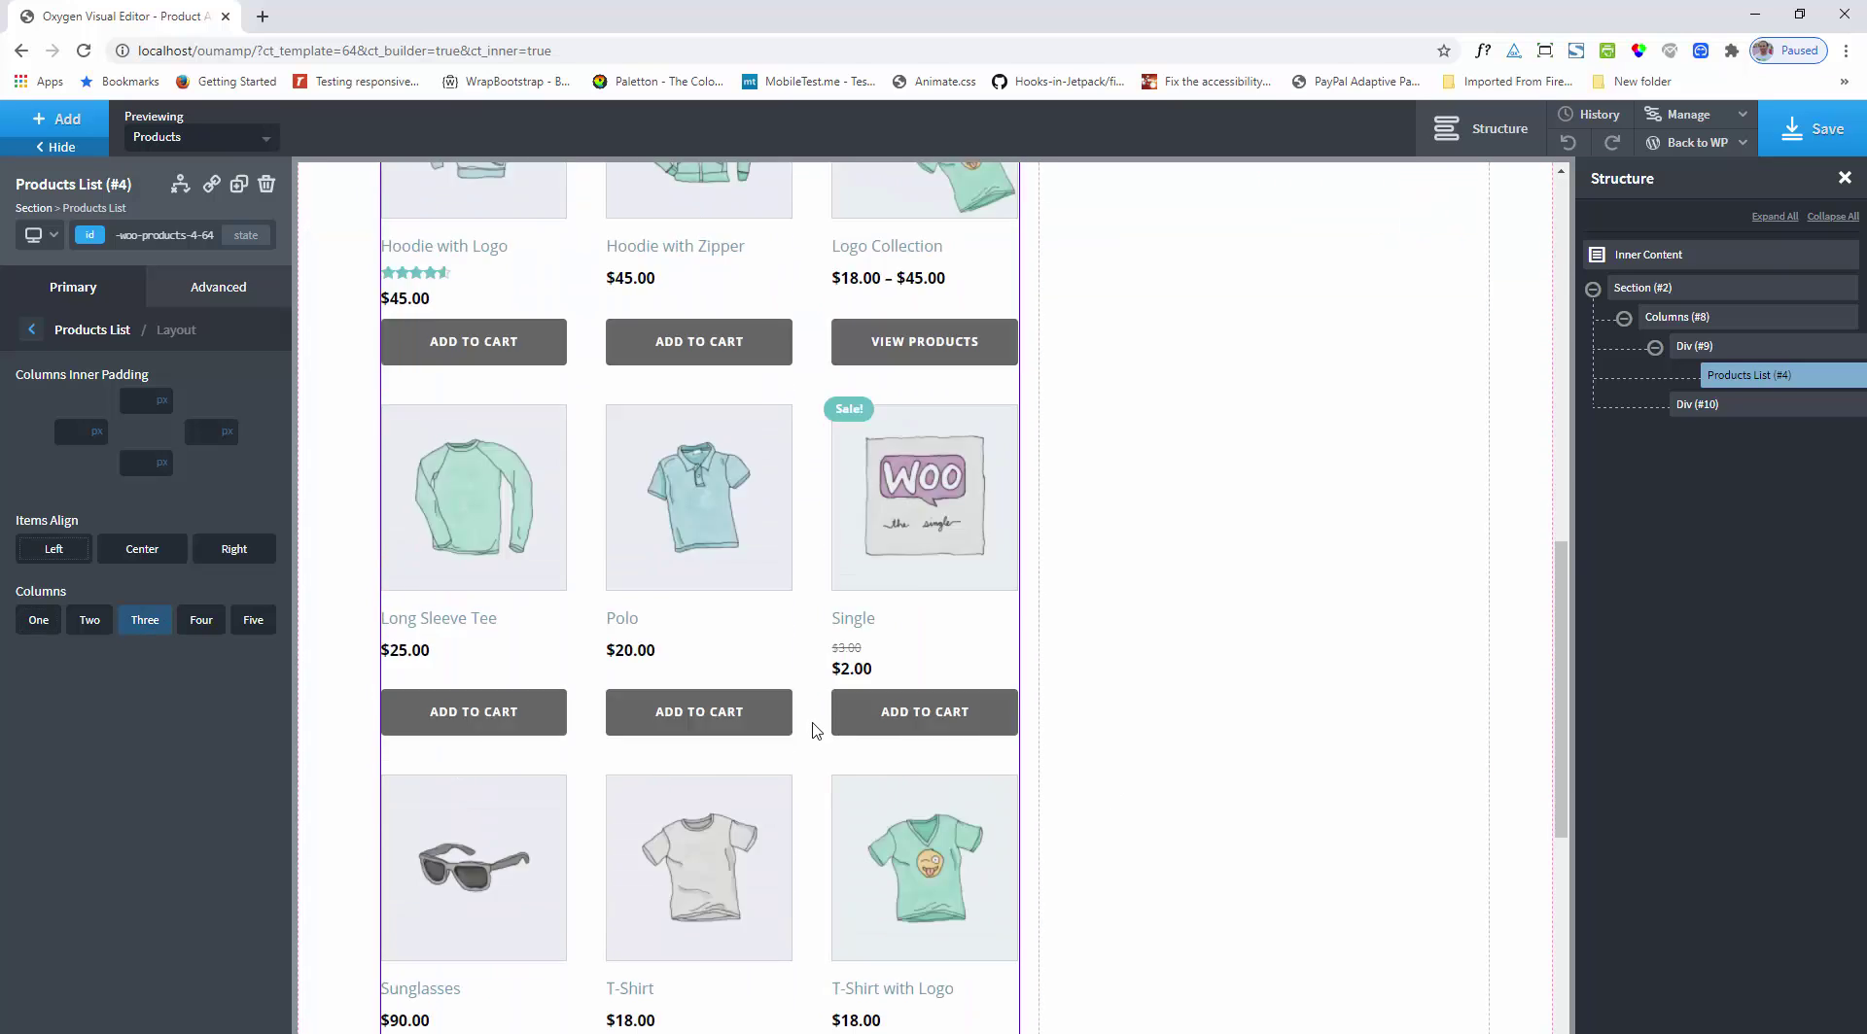
pyautogui.scroll(3, 815, 724)
pyautogui.scroll(10, 814, 730)
pyautogui.scroll(-20, 815, 730)
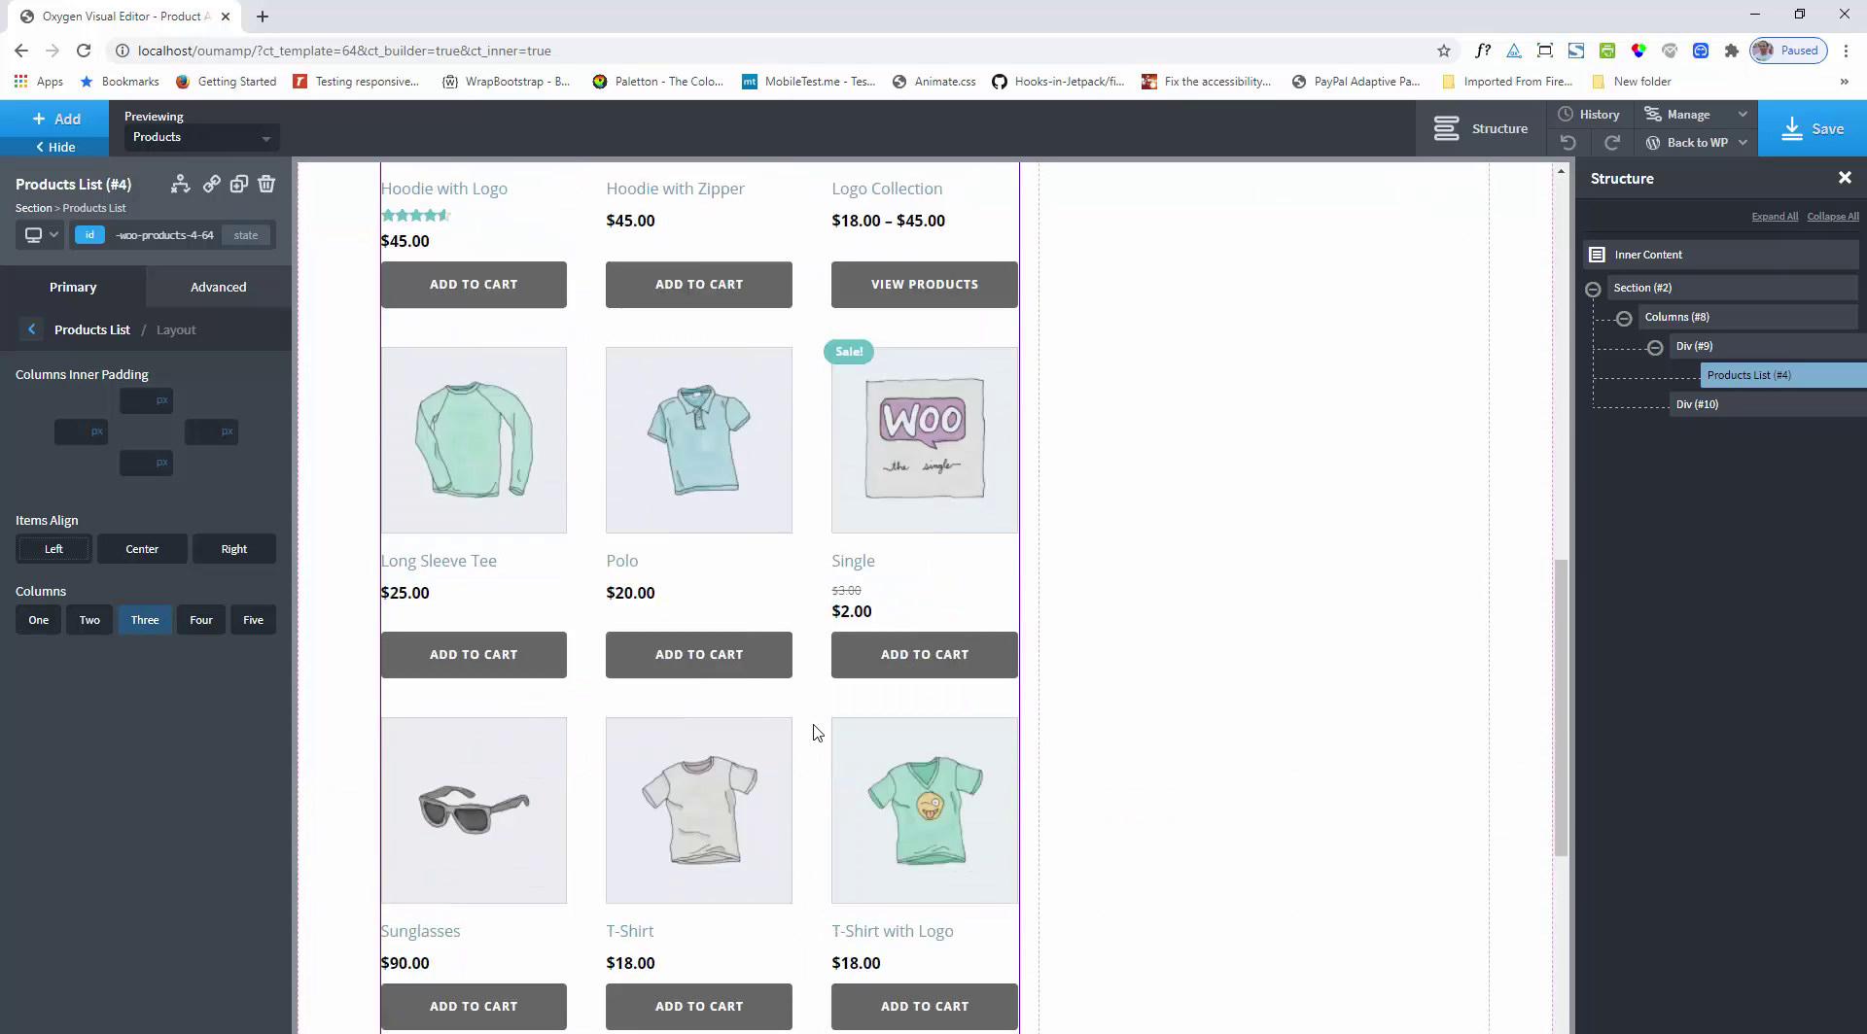
# Step: Add the Oxy Ultimate Woo Ultimate Cart component to the empty 40% column Div beside the product list
pyautogui.click(945, 844)
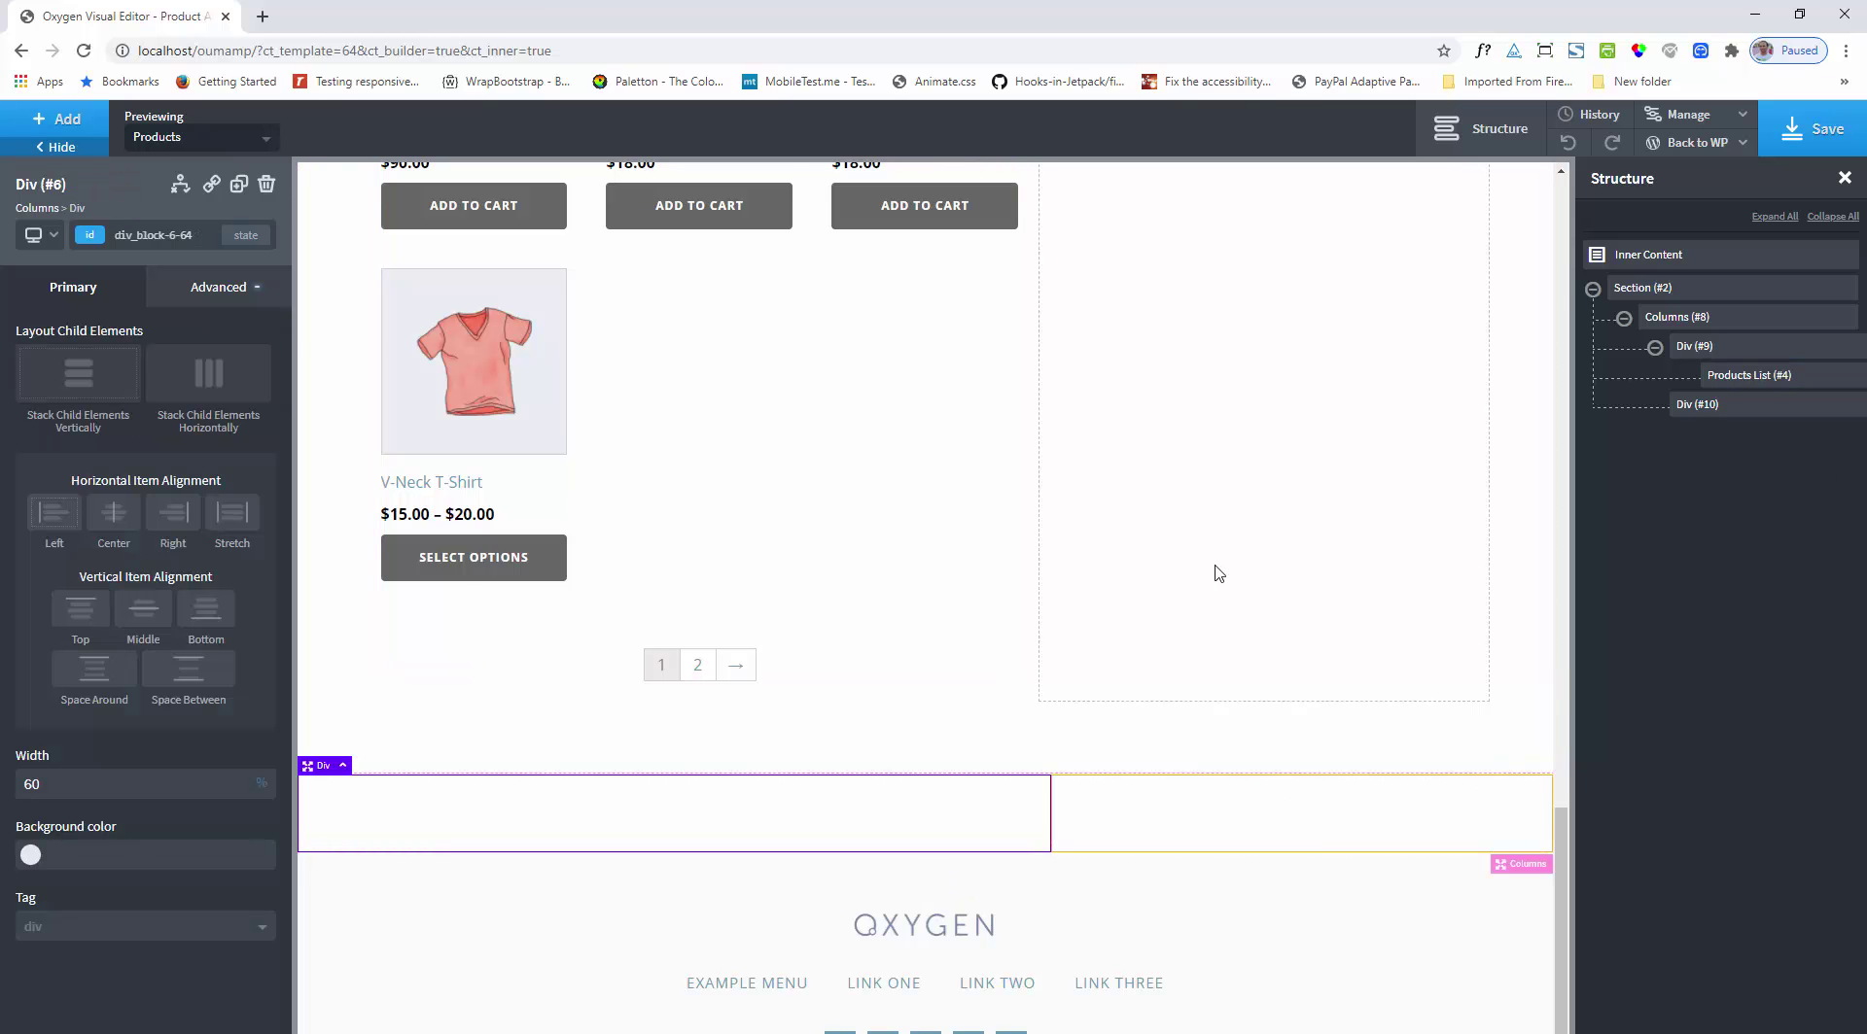
pyautogui.scroll(8, 1217, 572)
pyautogui.click(1230, 395)
pyautogui.scroll(10, 1230, 394)
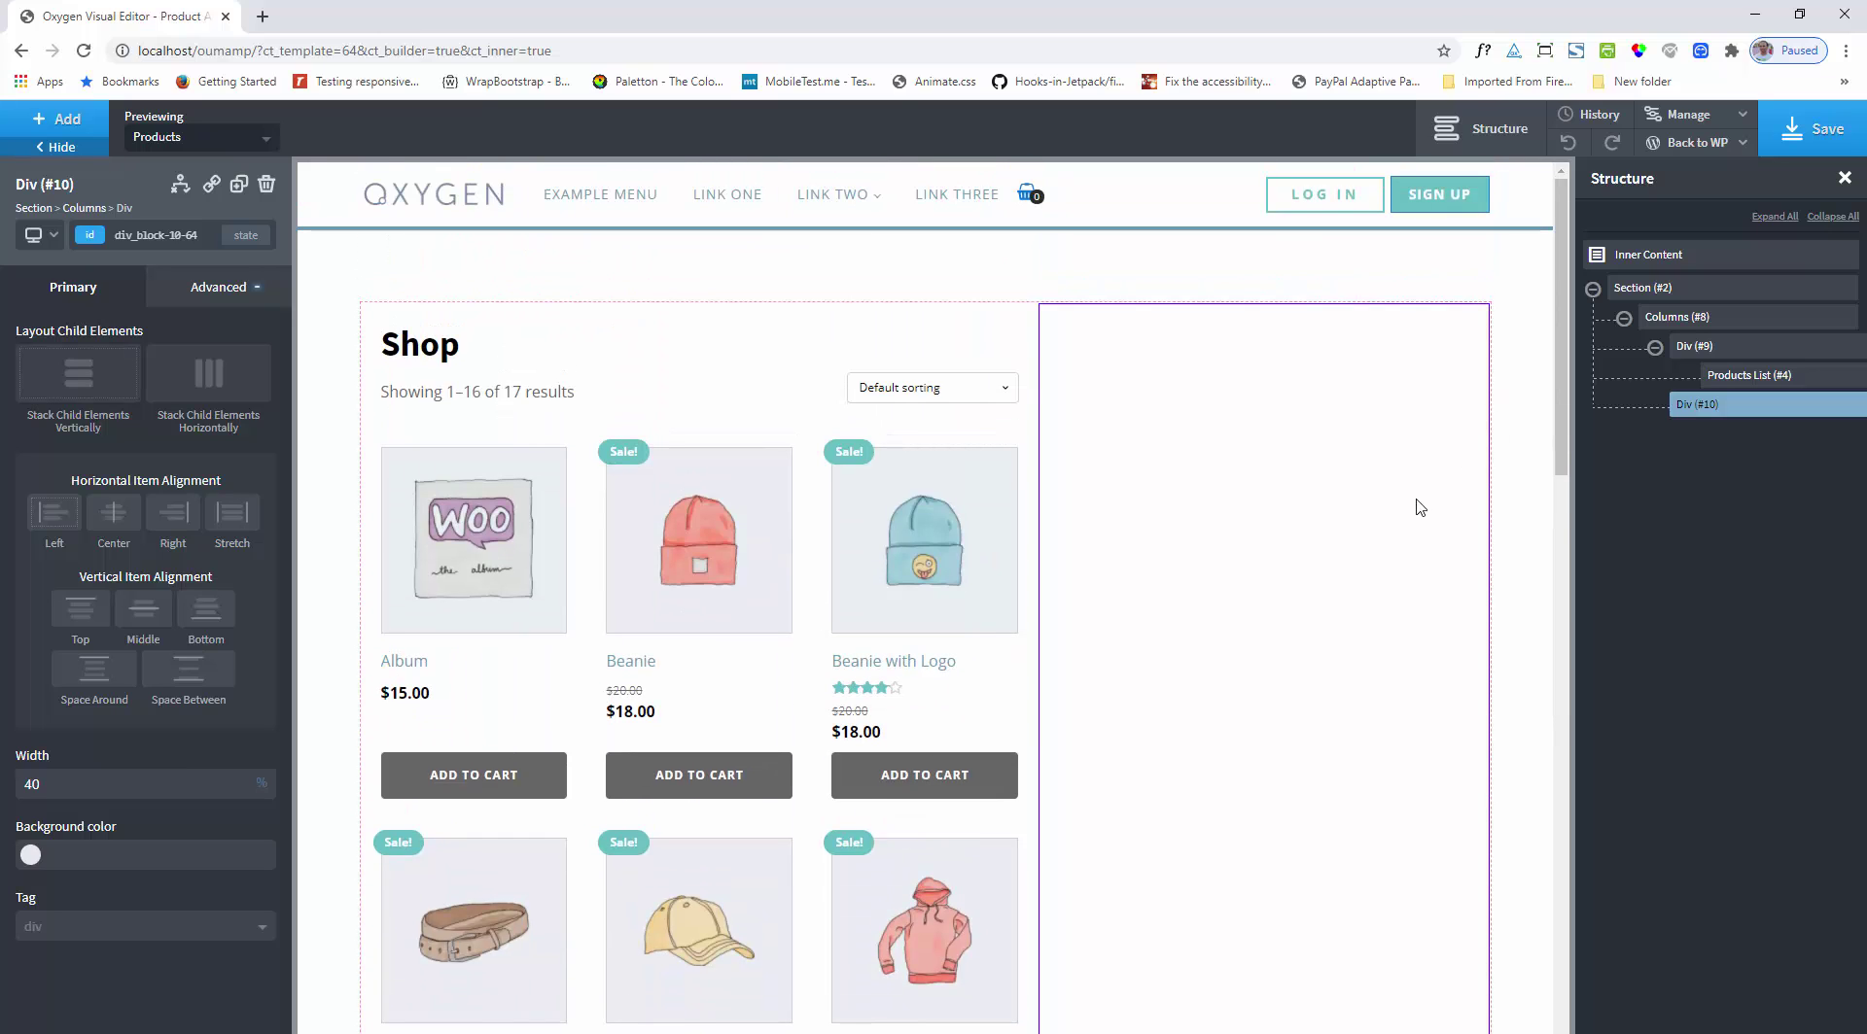
pyautogui.click(58, 123)
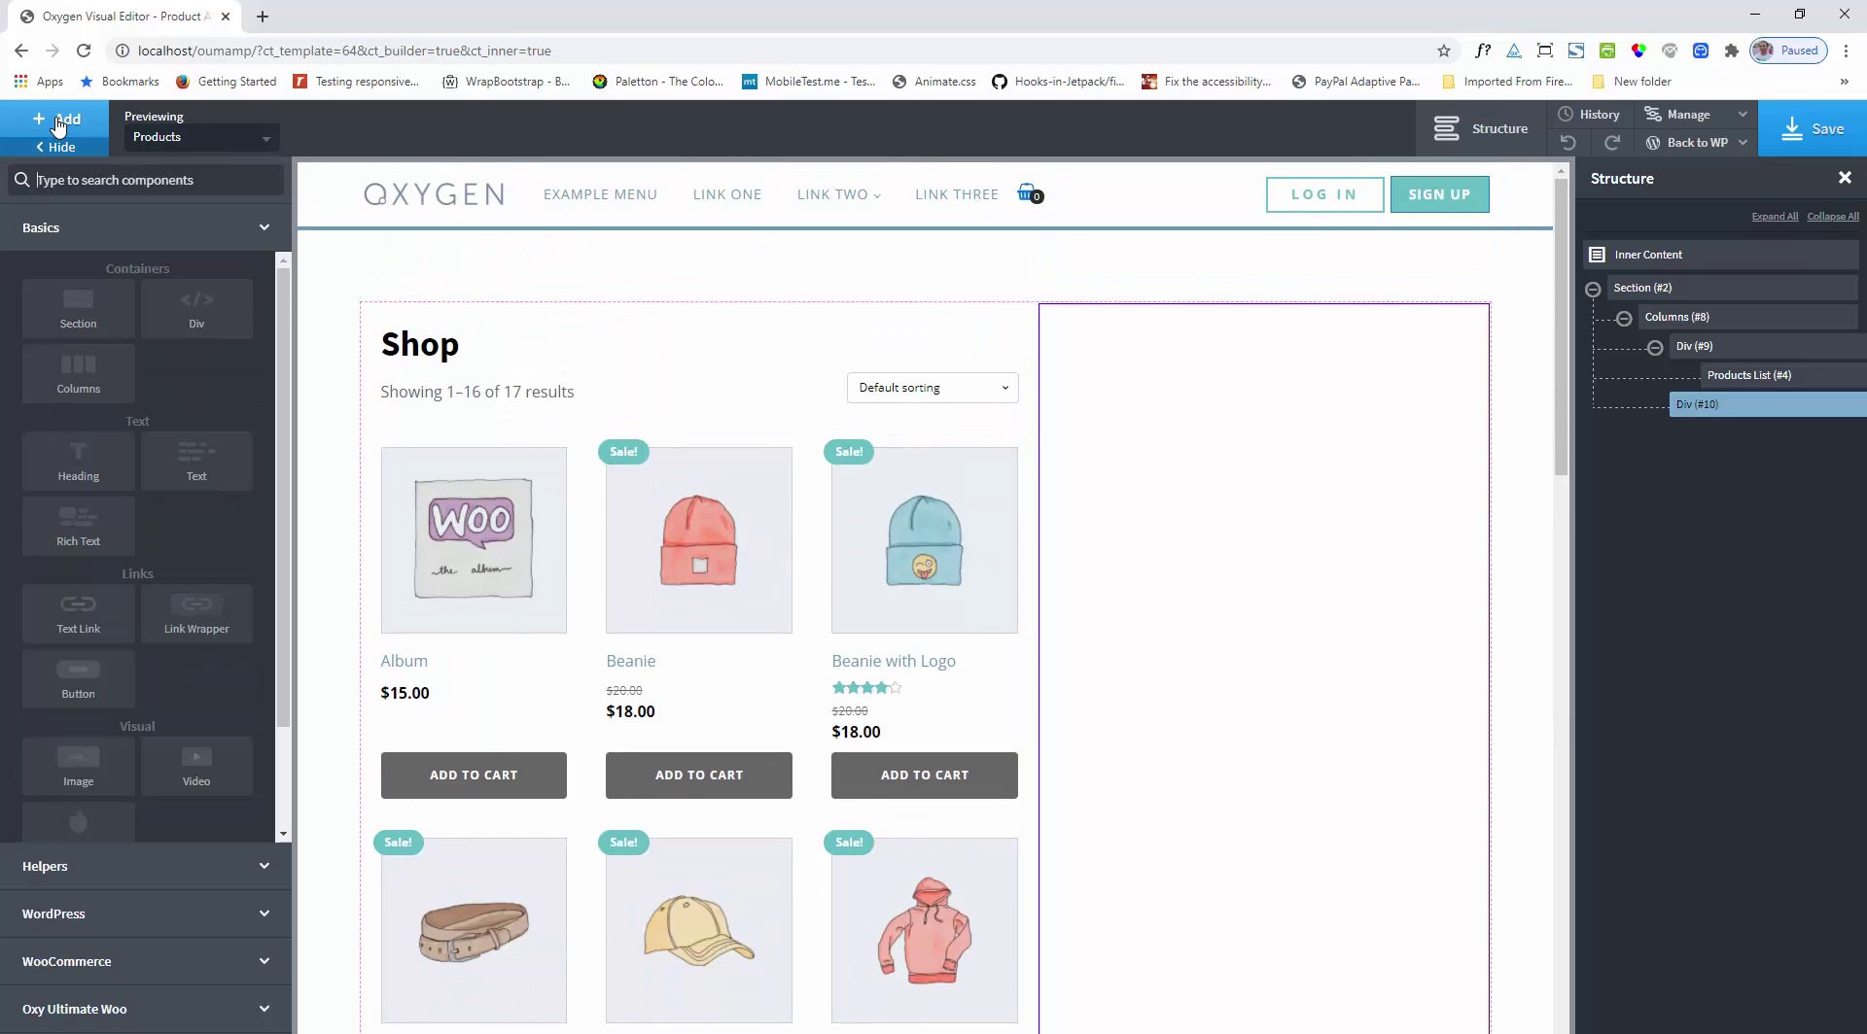
pyautogui.click(86, 1009)
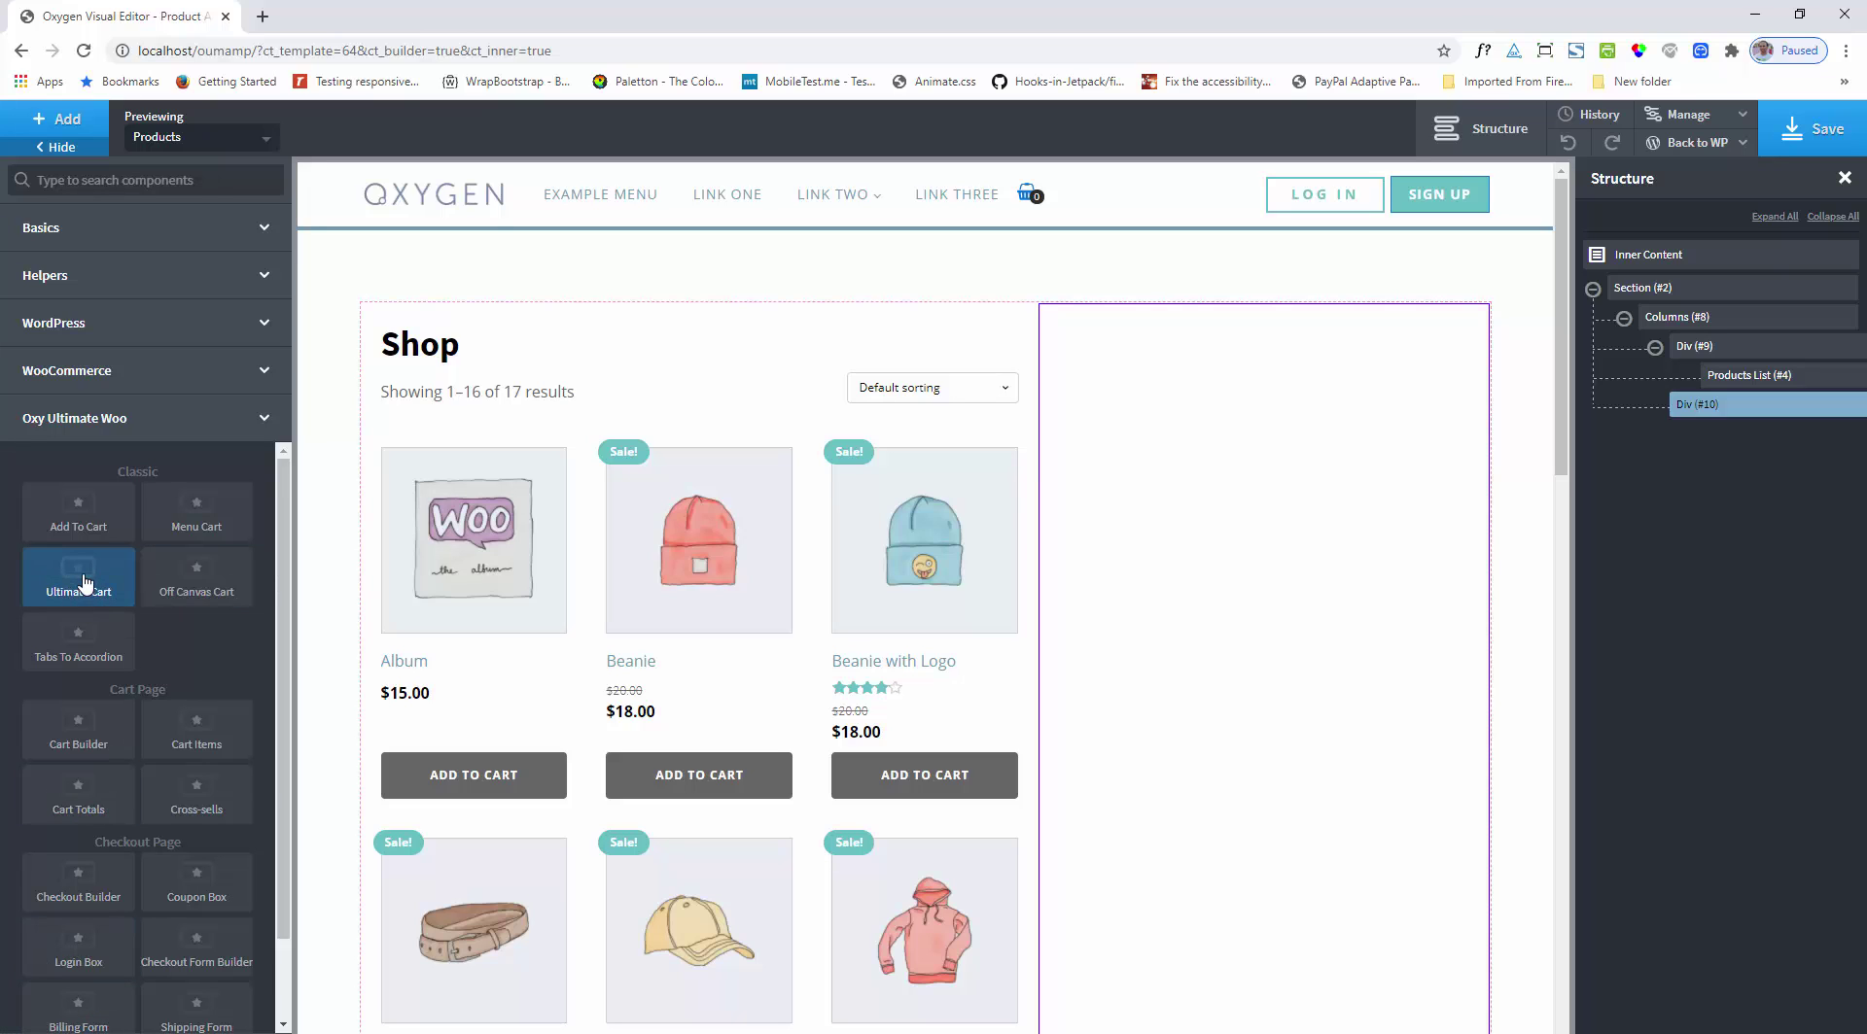
pyautogui.click(79, 578)
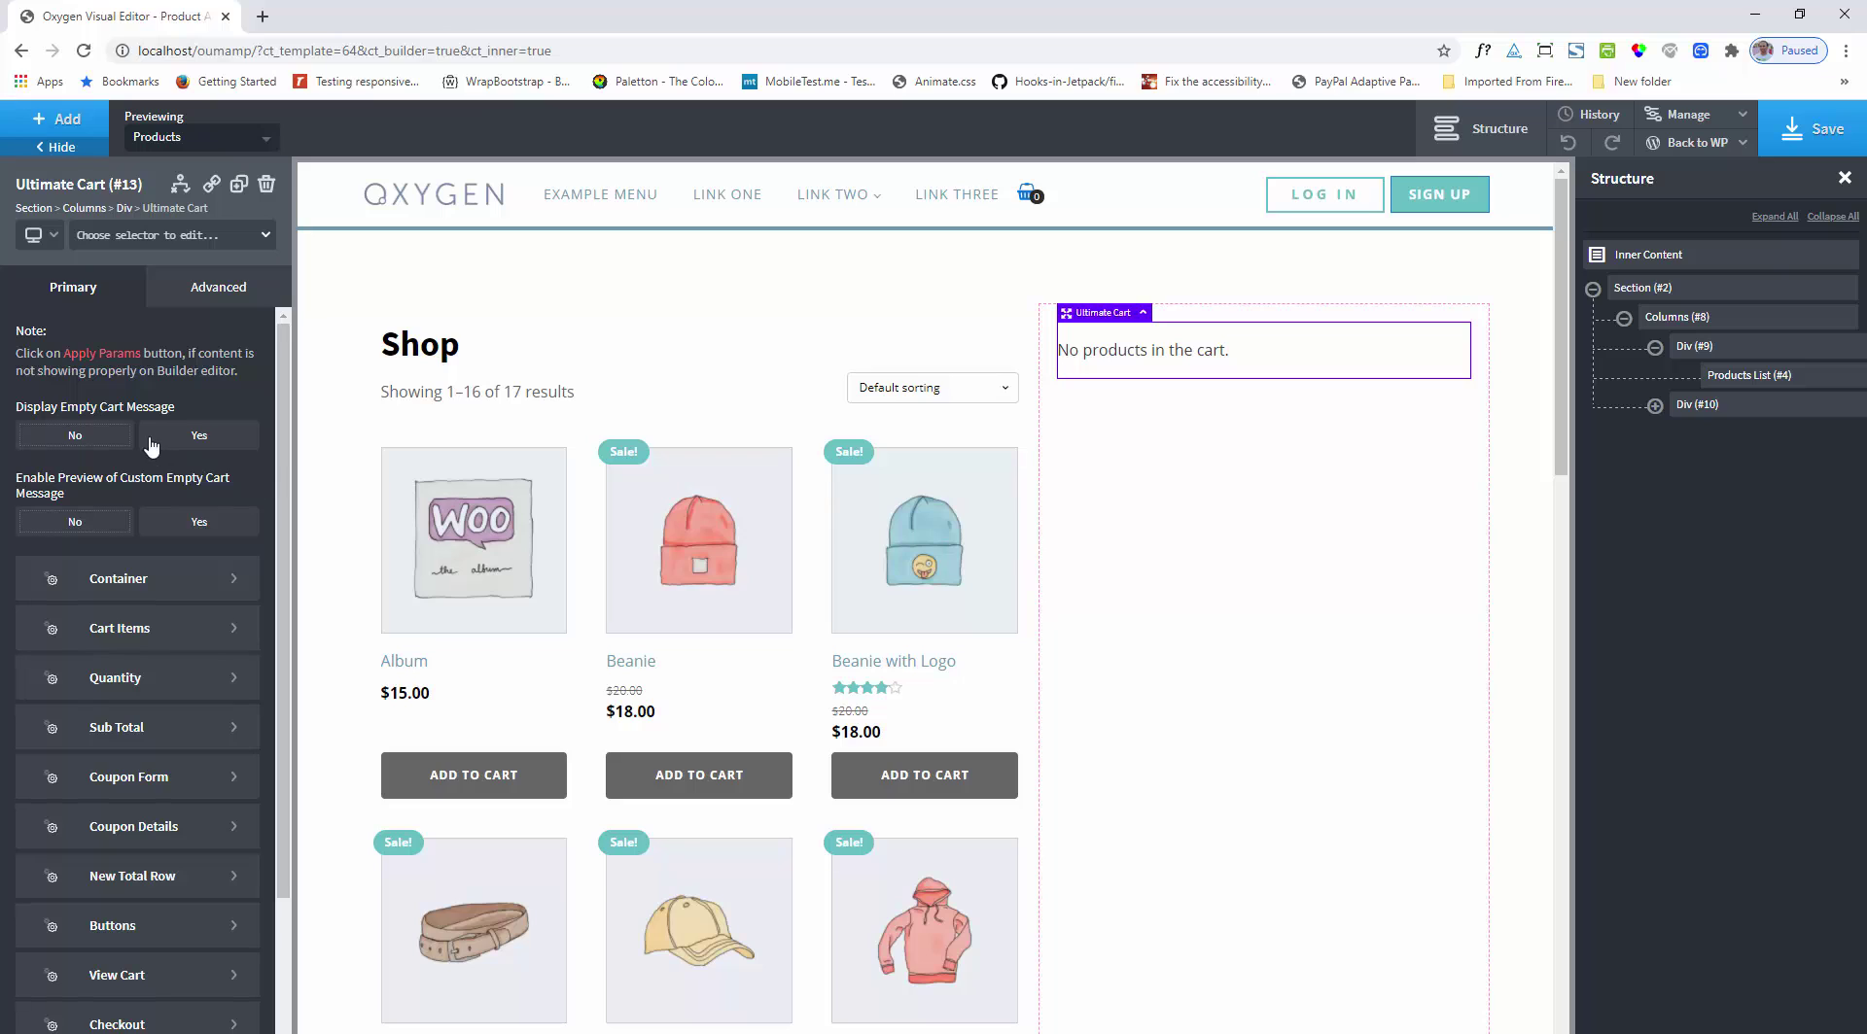
# Step: Set Display Empty Cart Message and Enable Preview of Custom Empty Cart Message to Yes for the Ultimate Cart
pyautogui.click(199, 438)
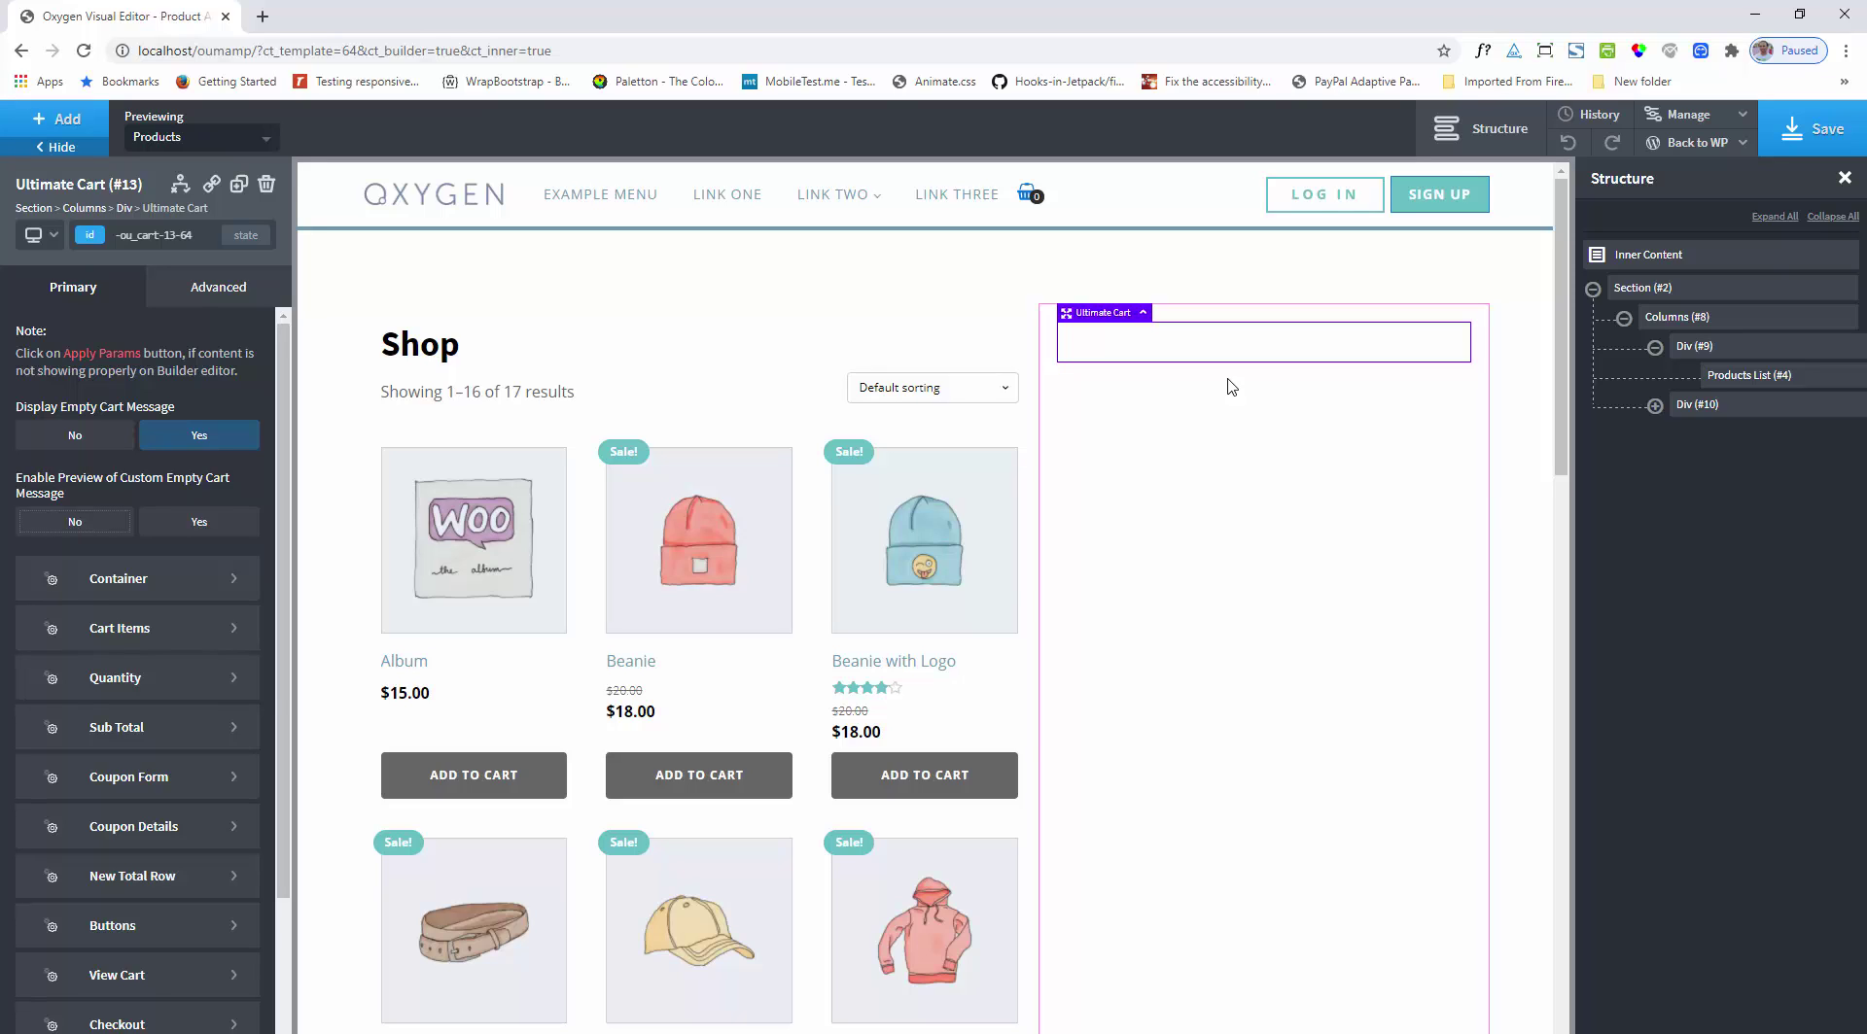
pyautogui.click(1654, 406)
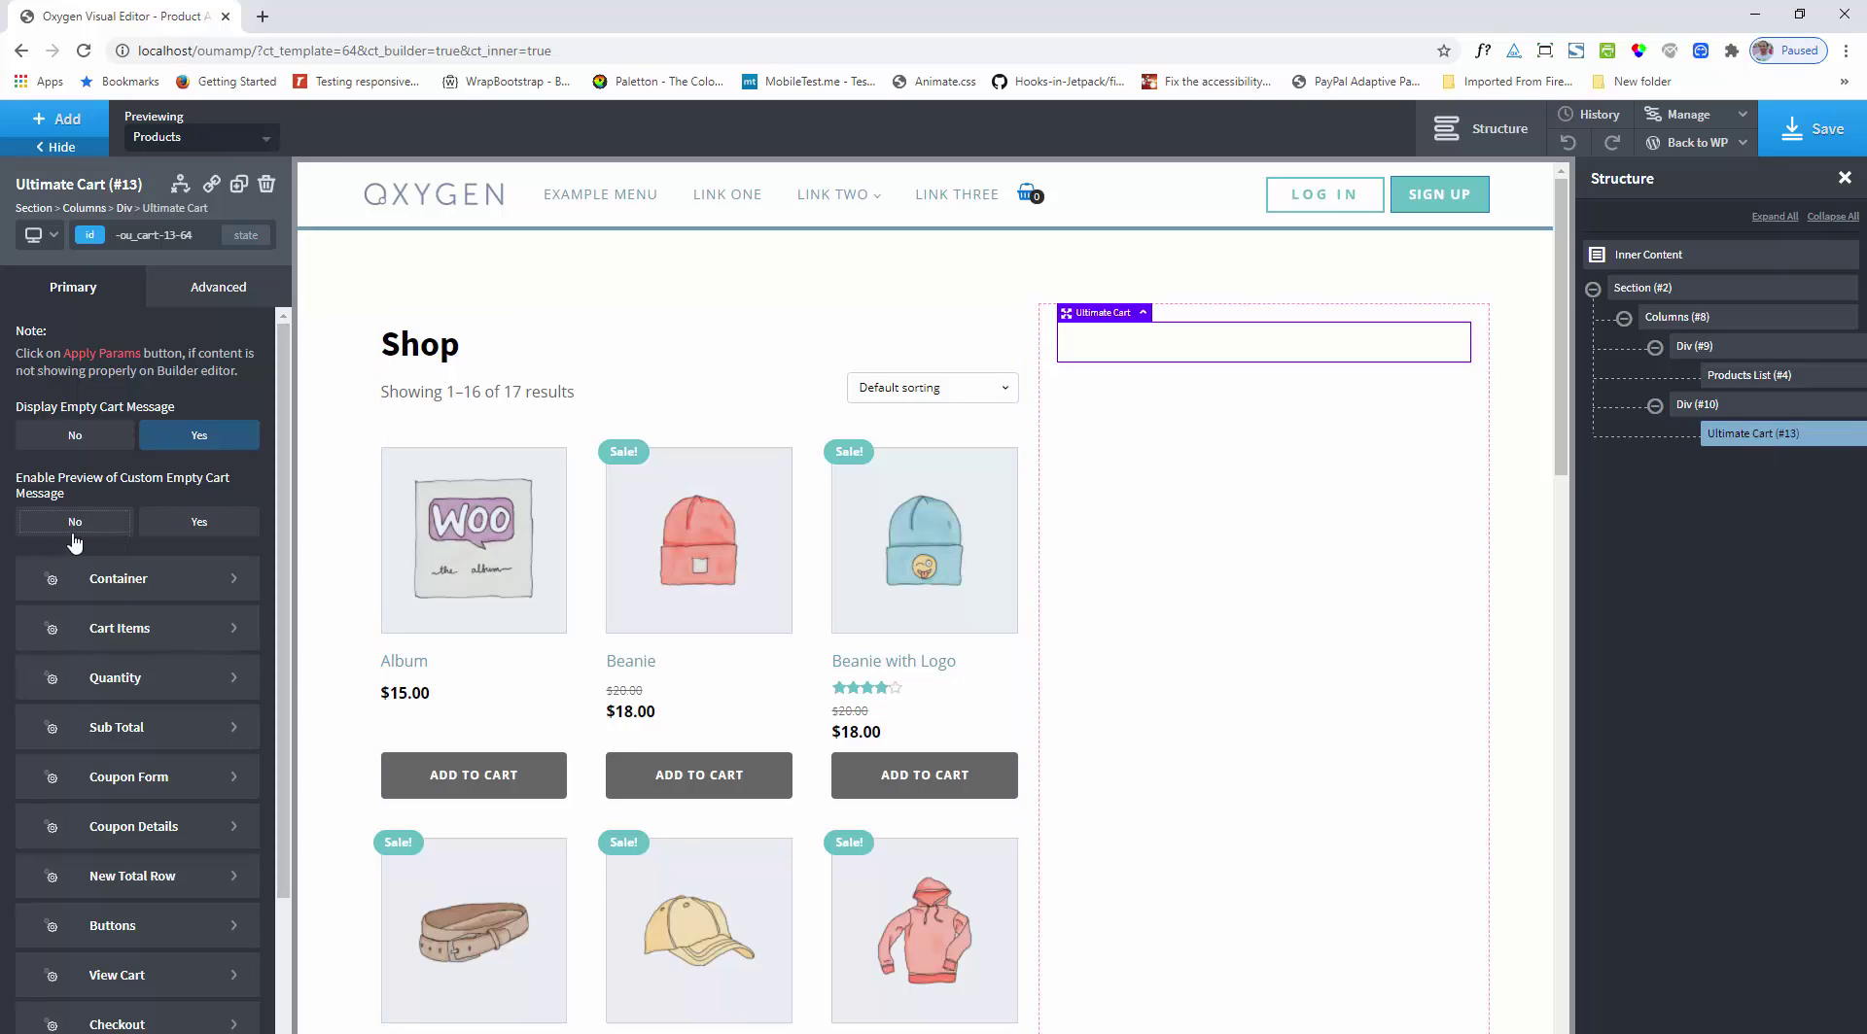
pyautogui.click(196, 525)
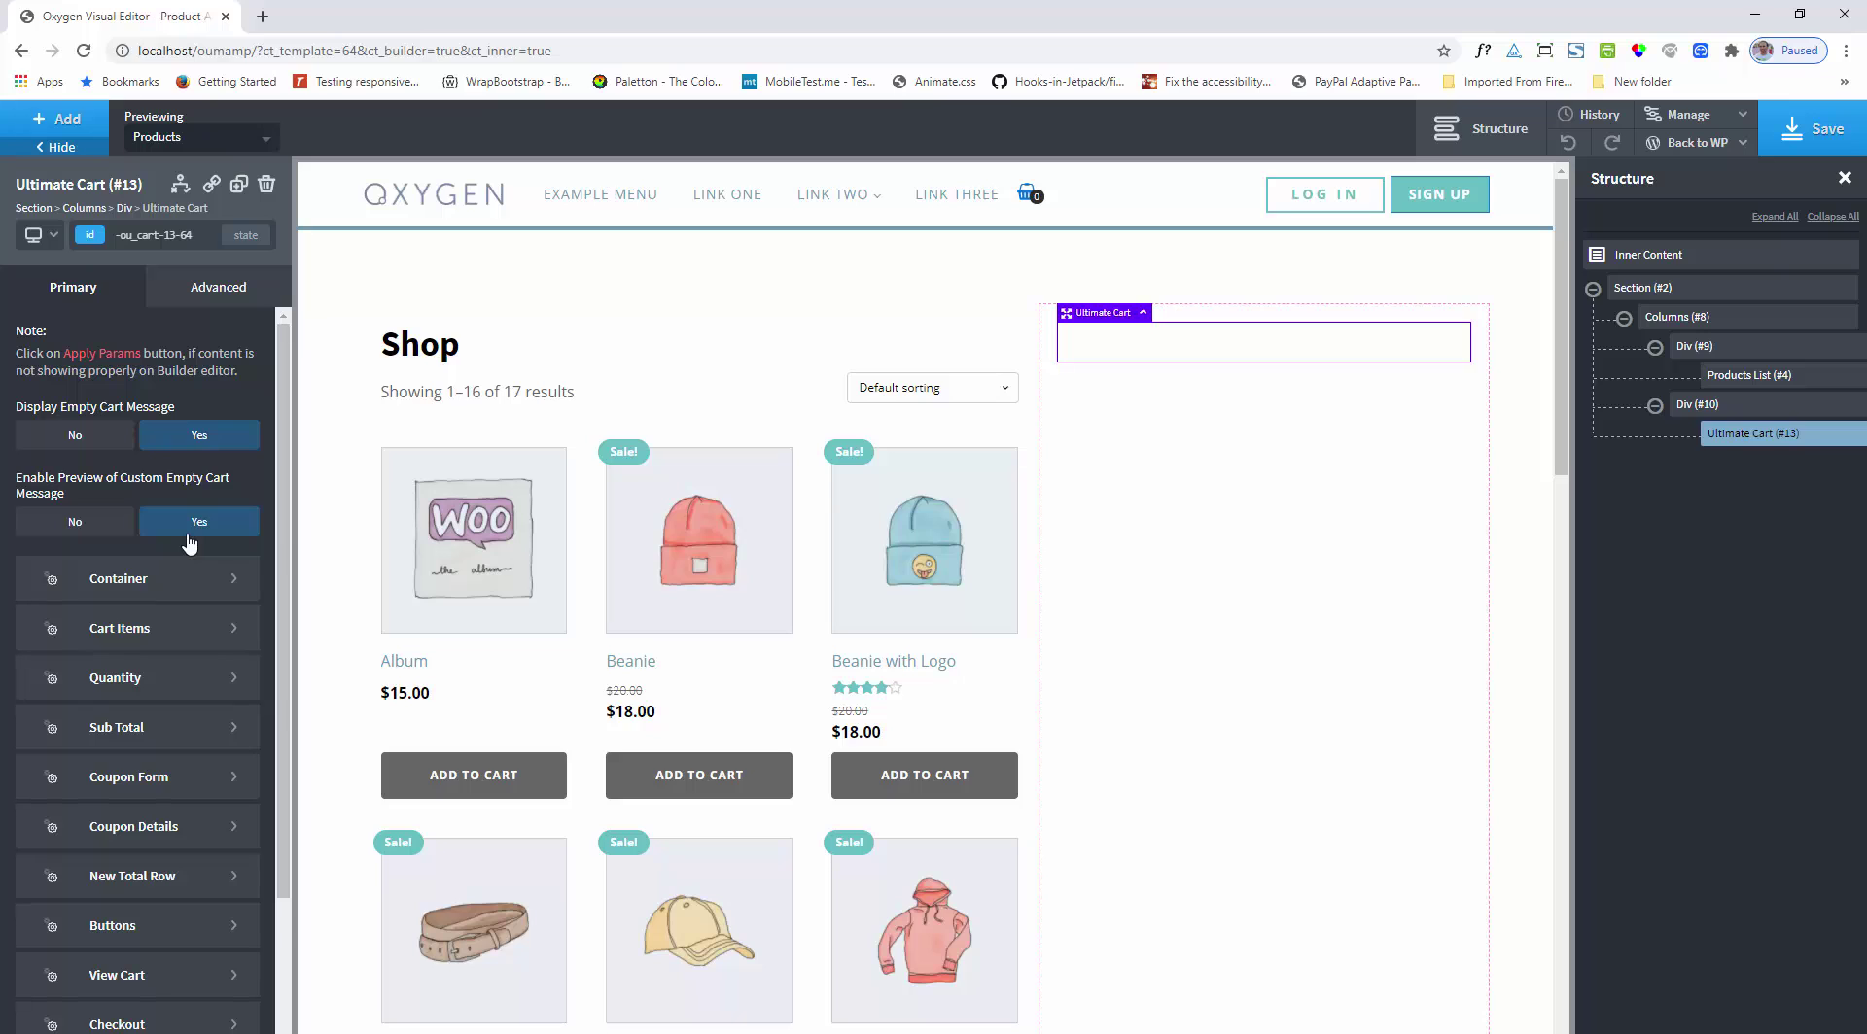
# Step: Add a Text element inside the Ultimate Cart reading "Your cart is empty."
pyautogui.click(62, 125)
pyautogui.click(125, 233)
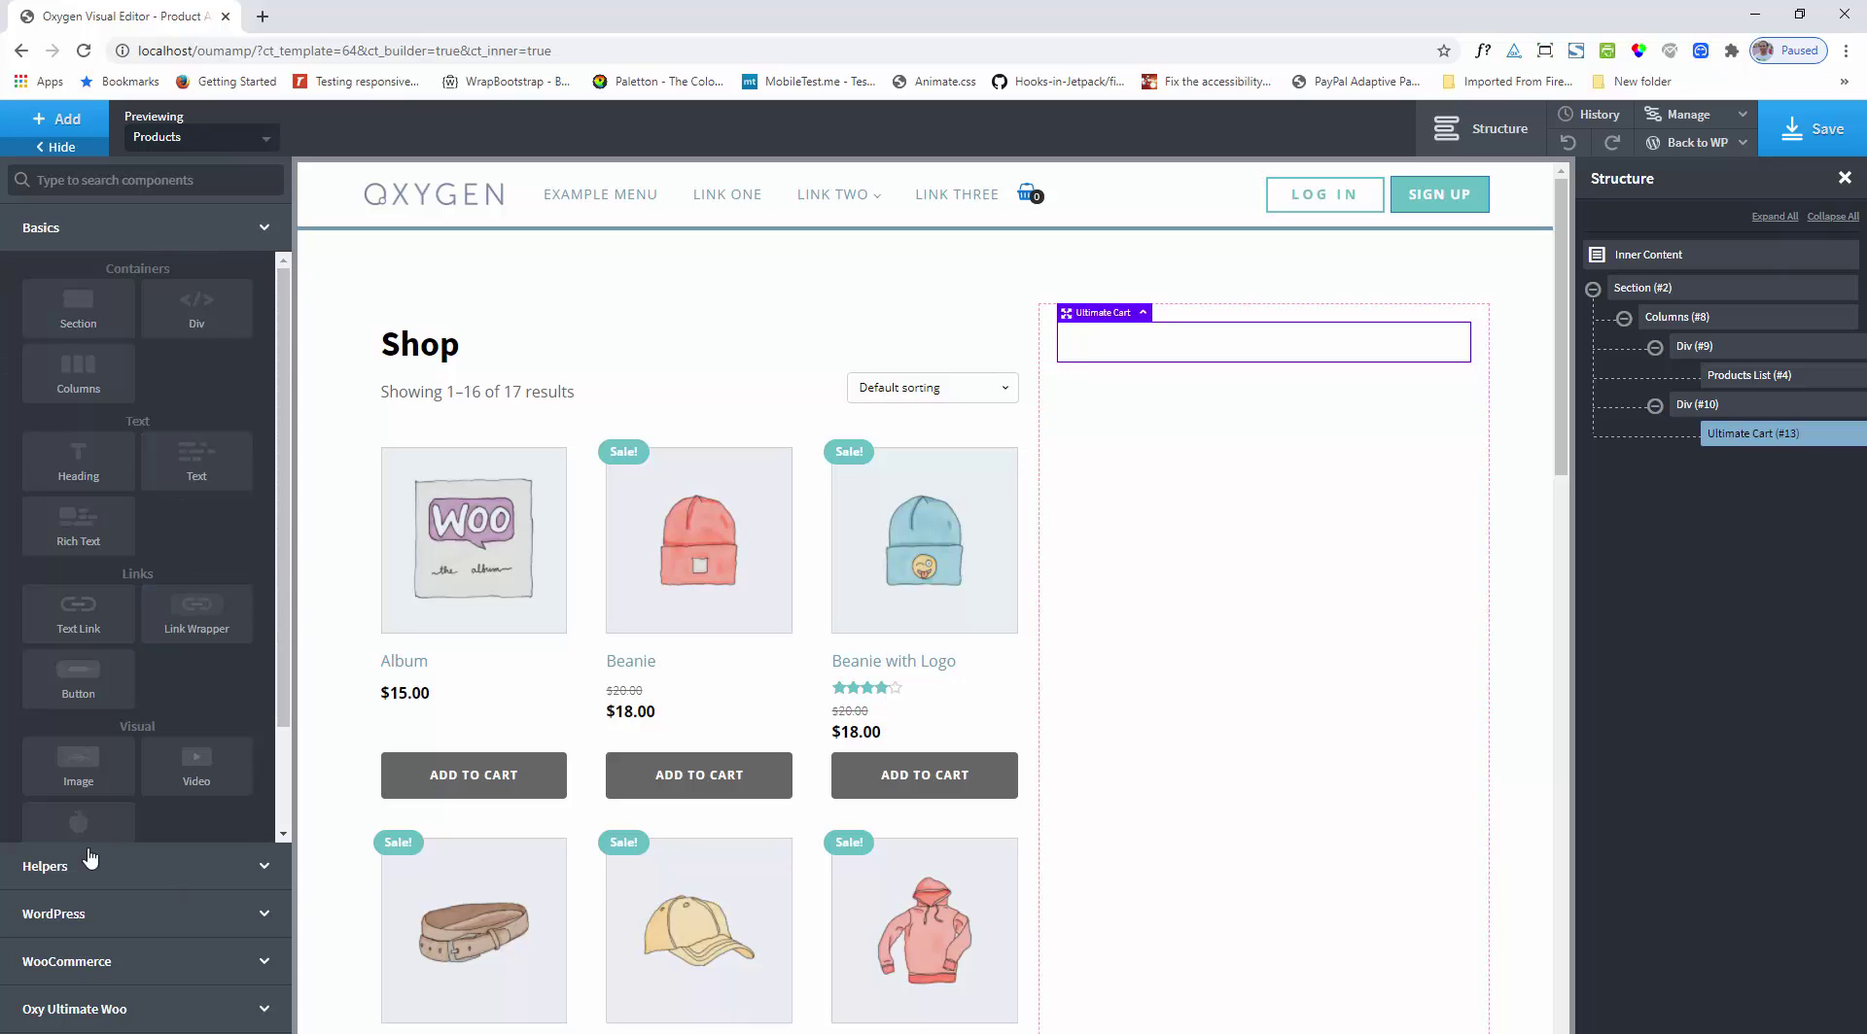
pyautogui.click(182, 469)
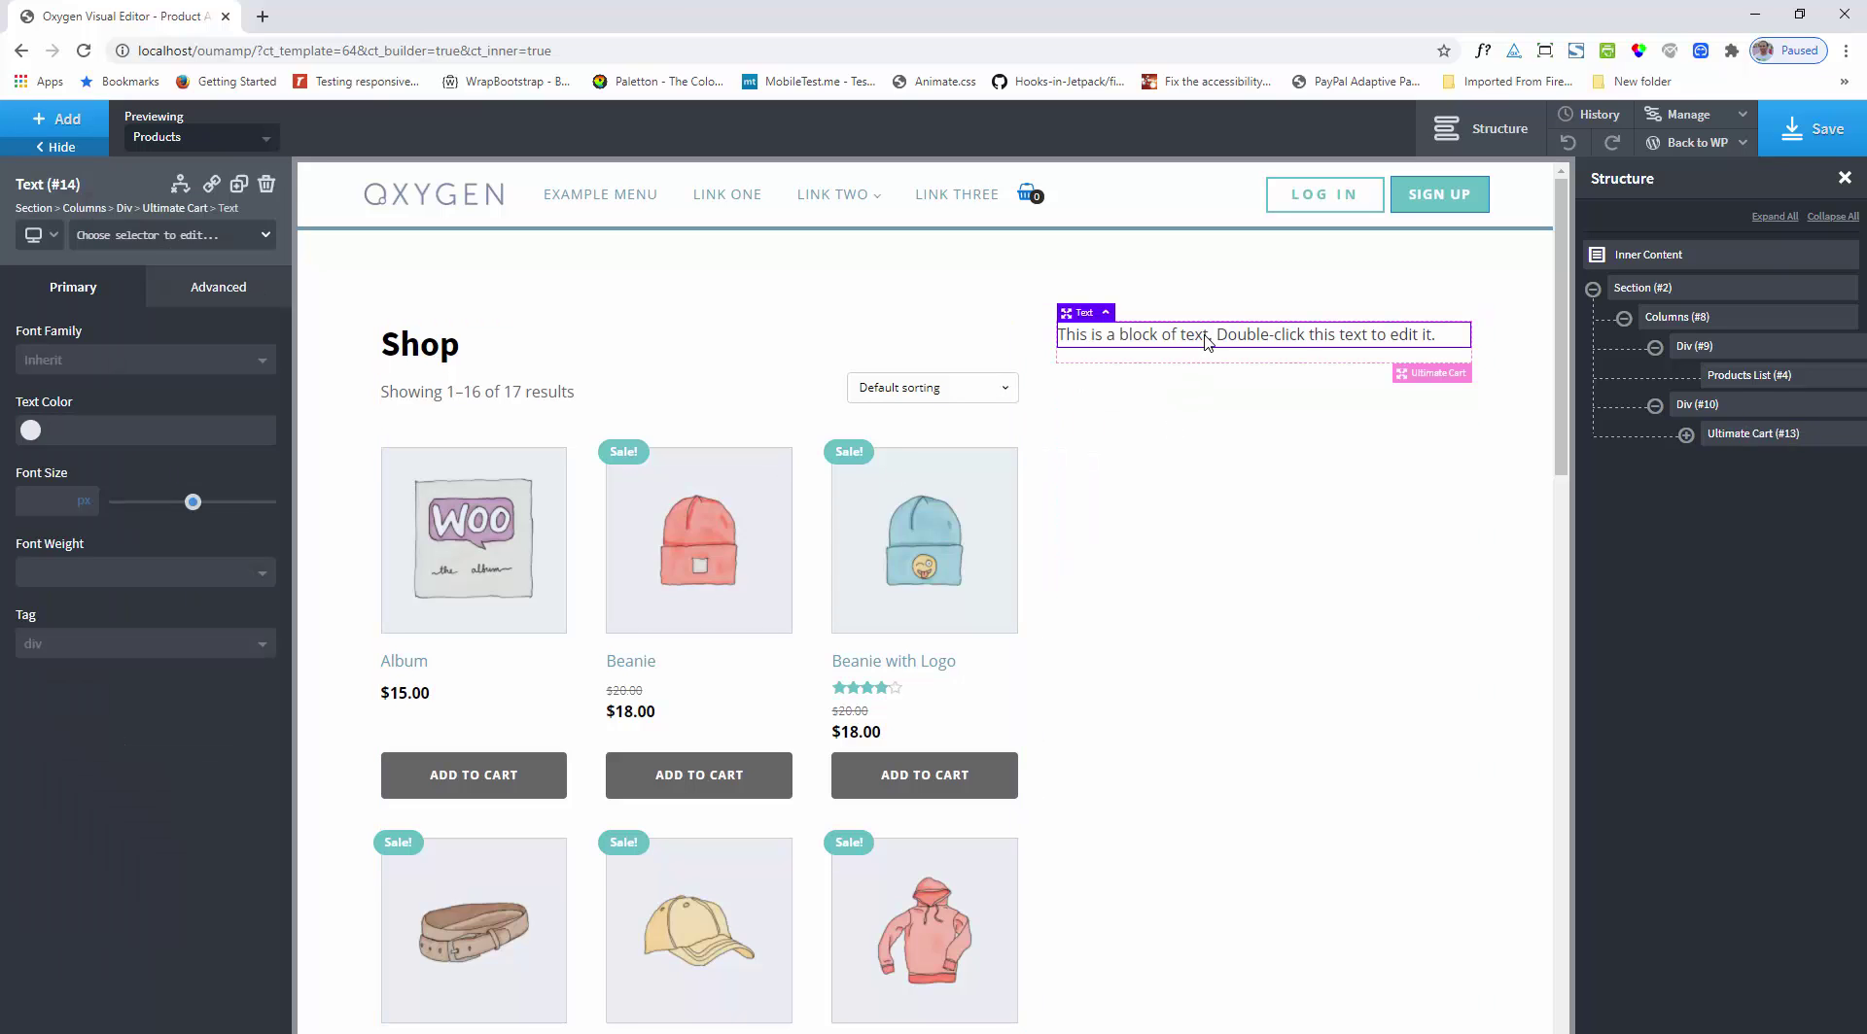
pyautogui.doubleClick(1206, 341)
pyautogui.hotkey('ctrl', 'a')
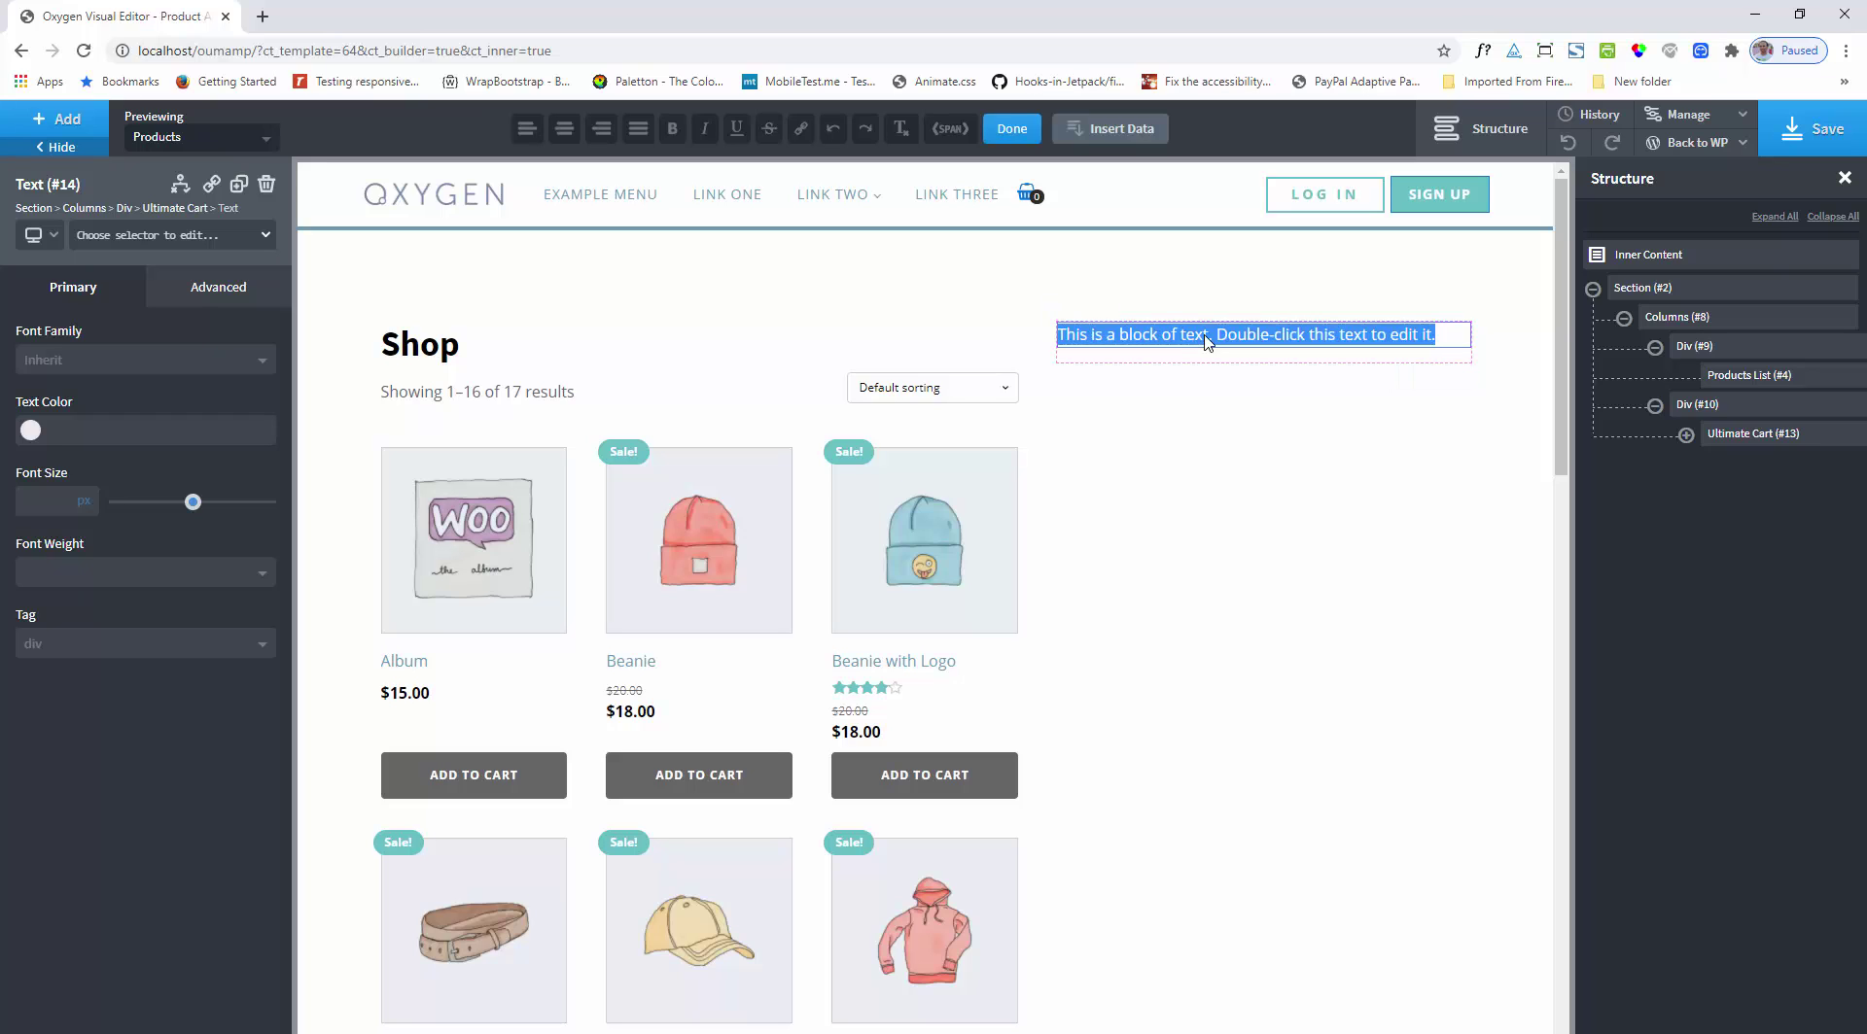
pyautogui.write('Your cart is empty.')
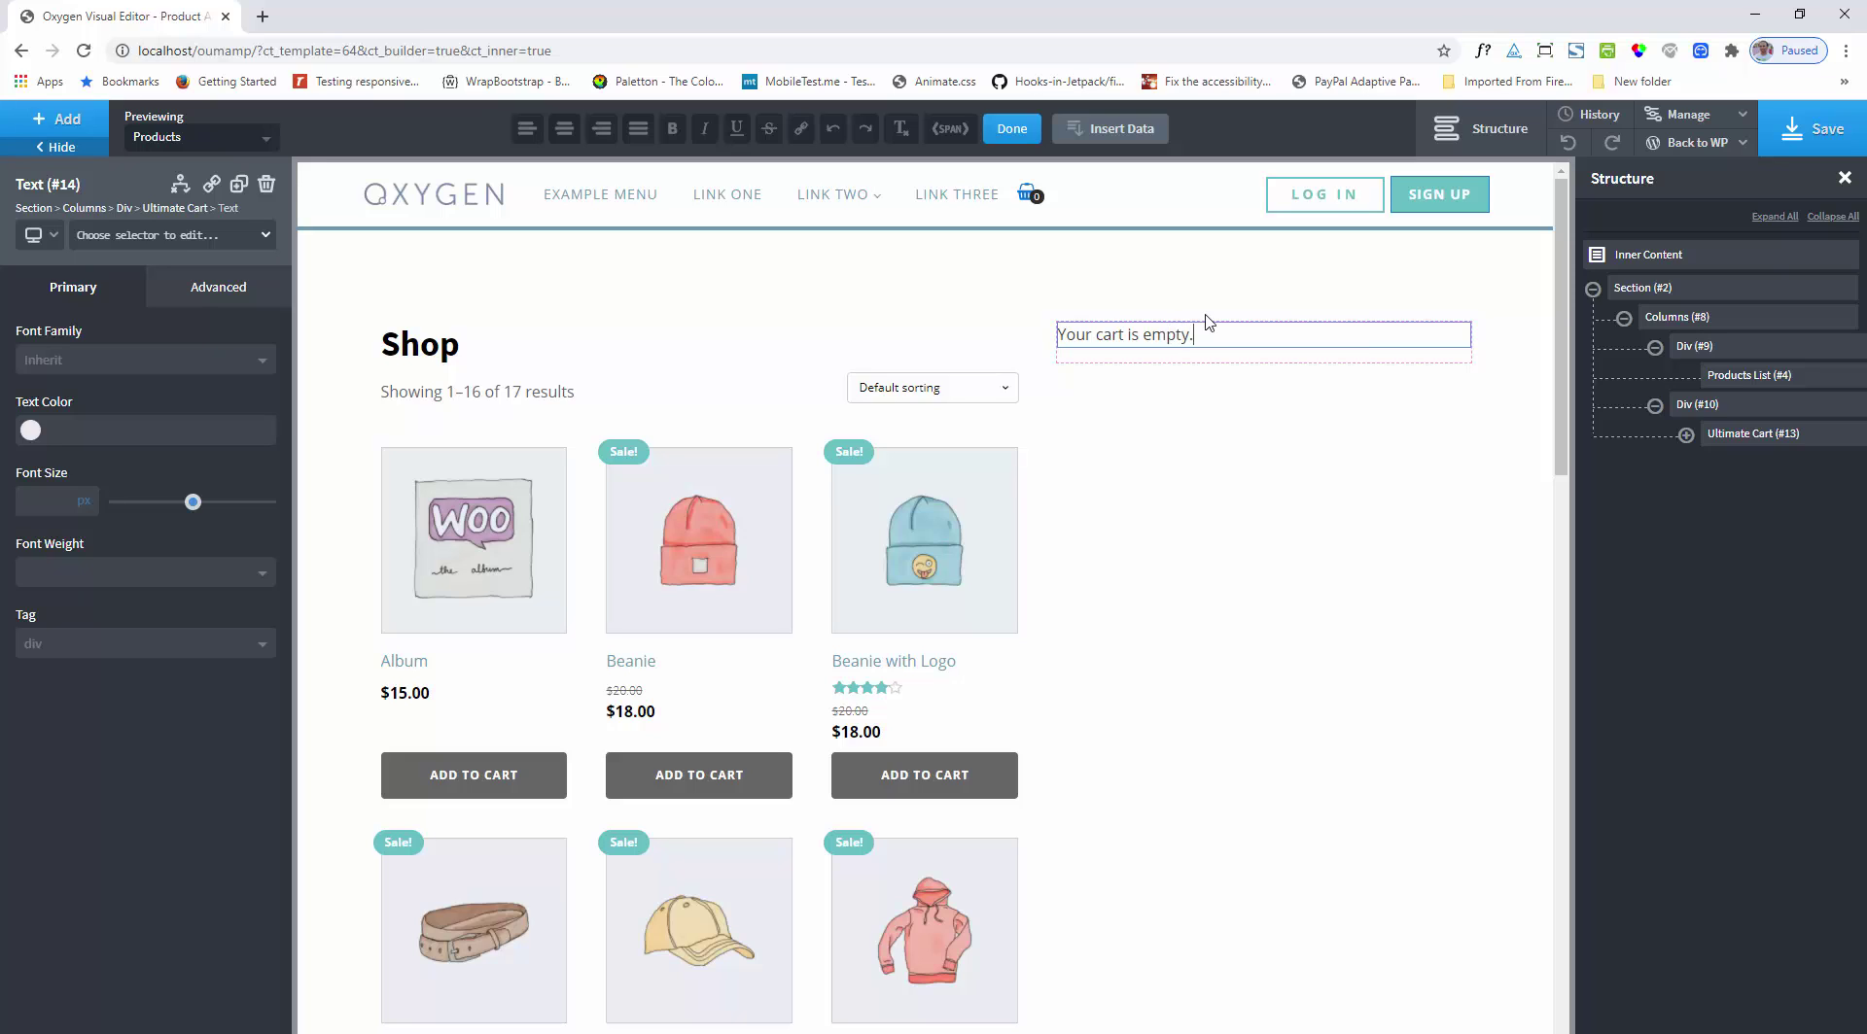
# Step: Add a Button below the empty-cart text with a small space above it and label it "Shop"
pyautogui.click(27, 130)
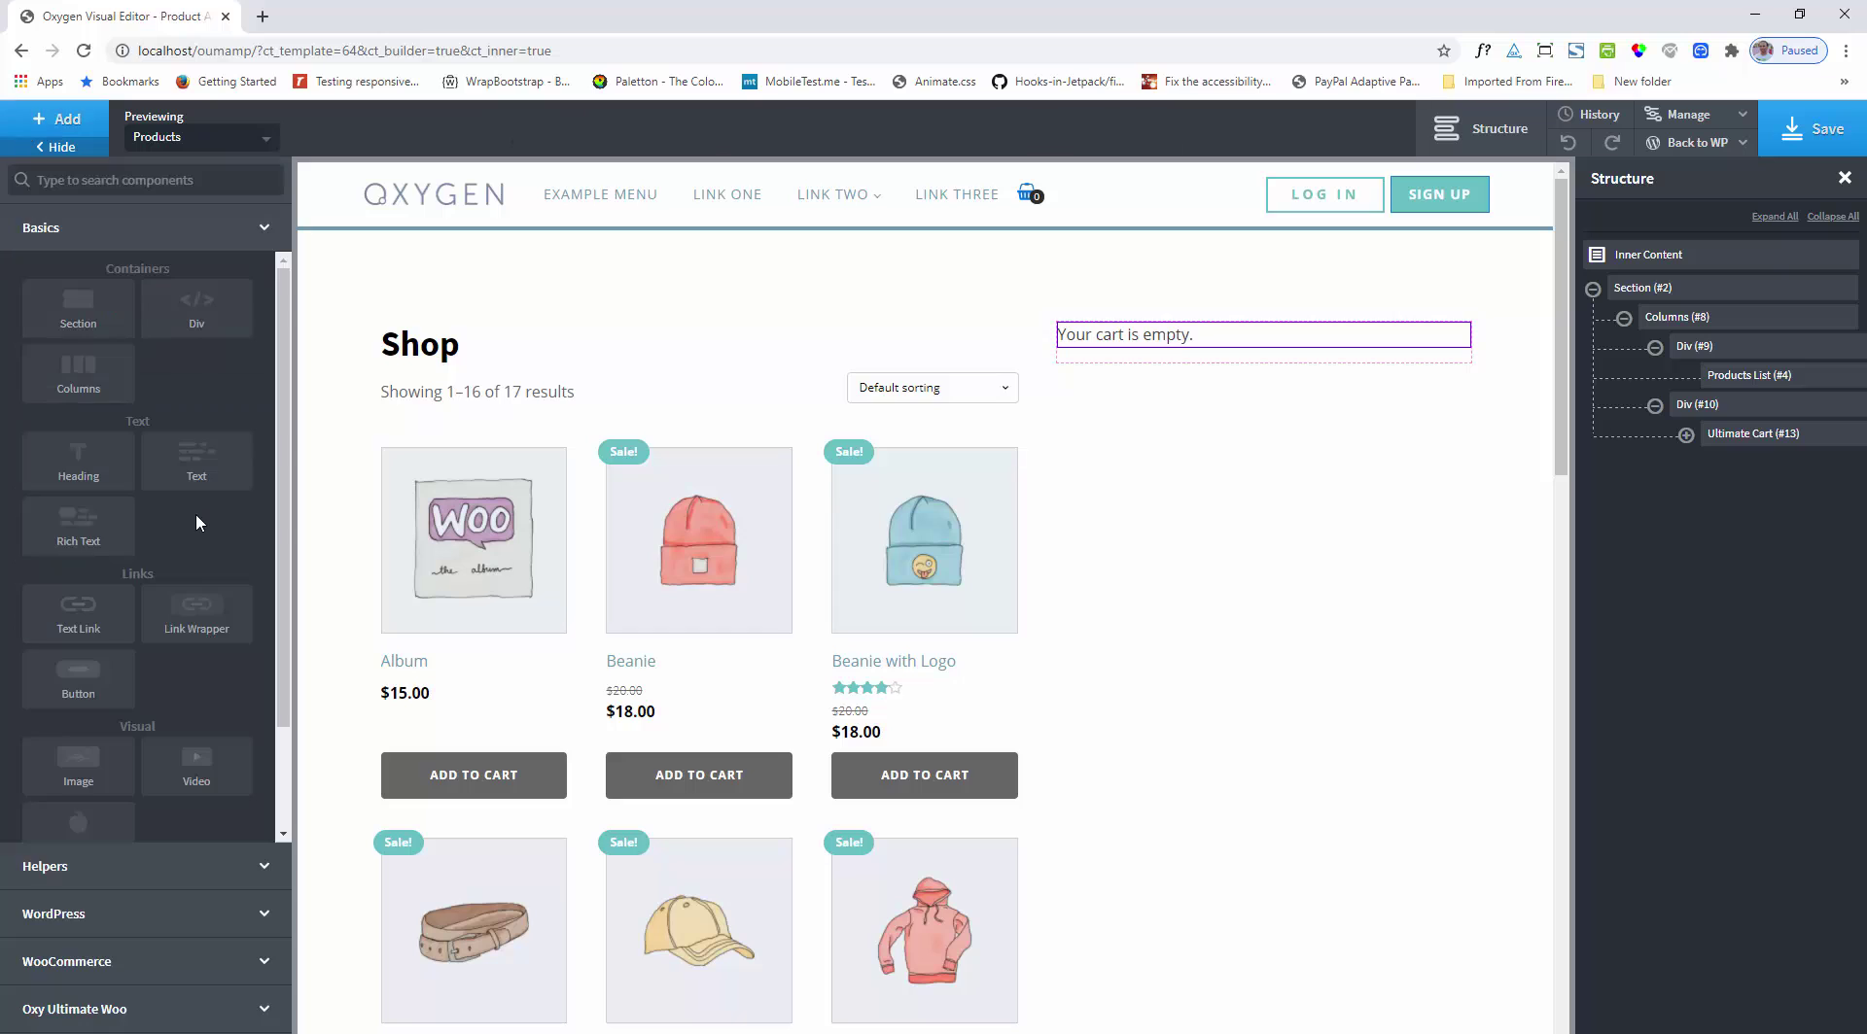
pyautogui.click(86, 696)
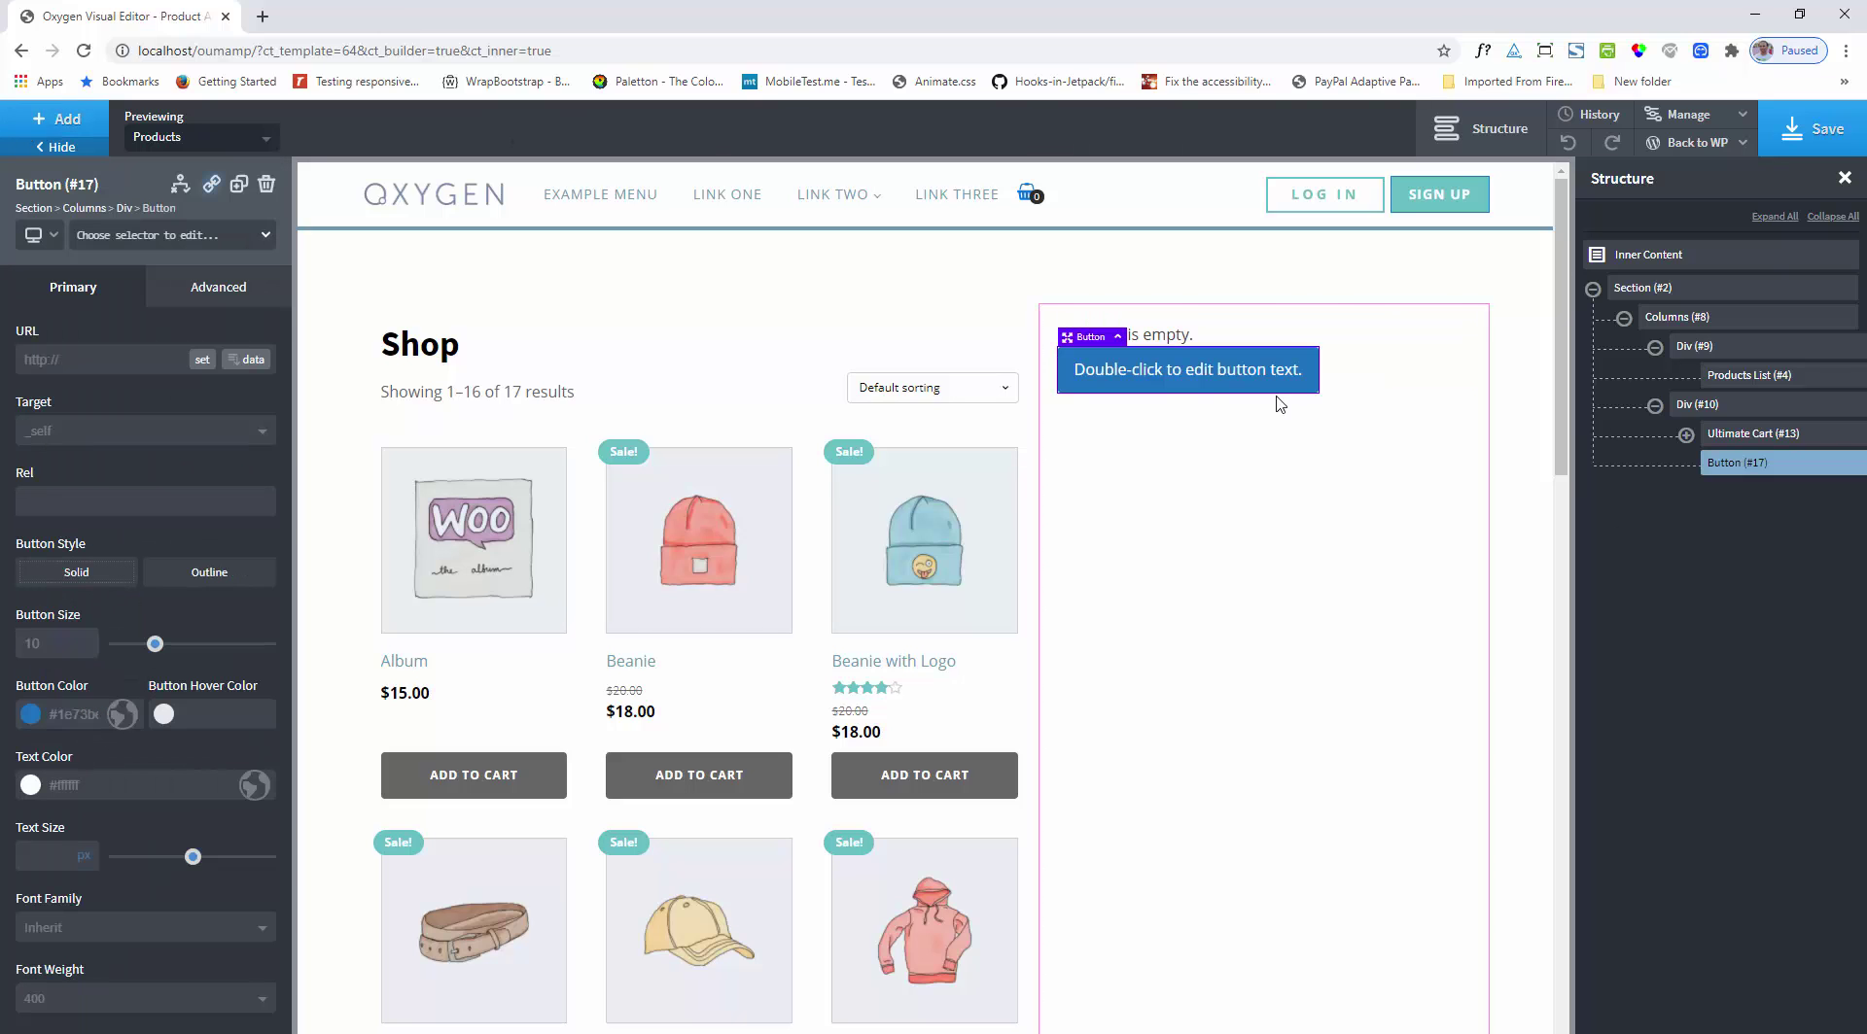
pyautogui.moveTo(1277, 401); pyautogui.dragTo(1231, 361)
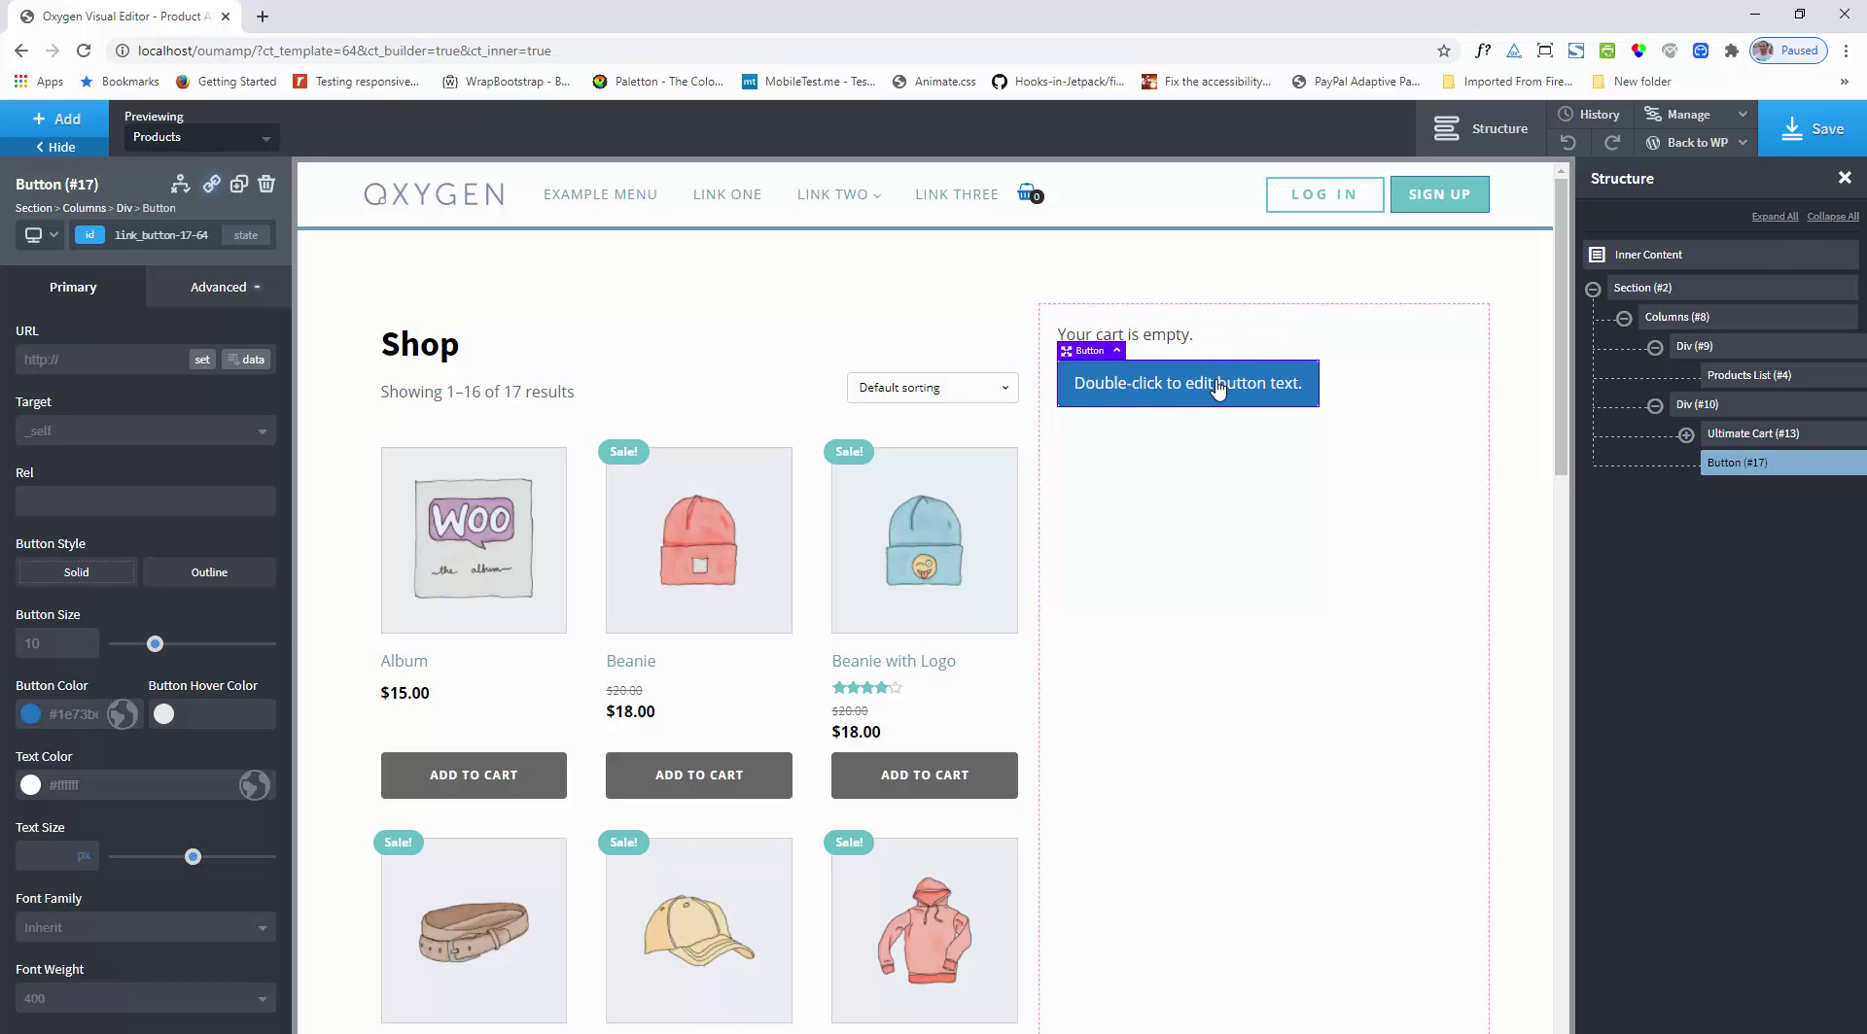
pyautogui.doubleClick(1218, 388)
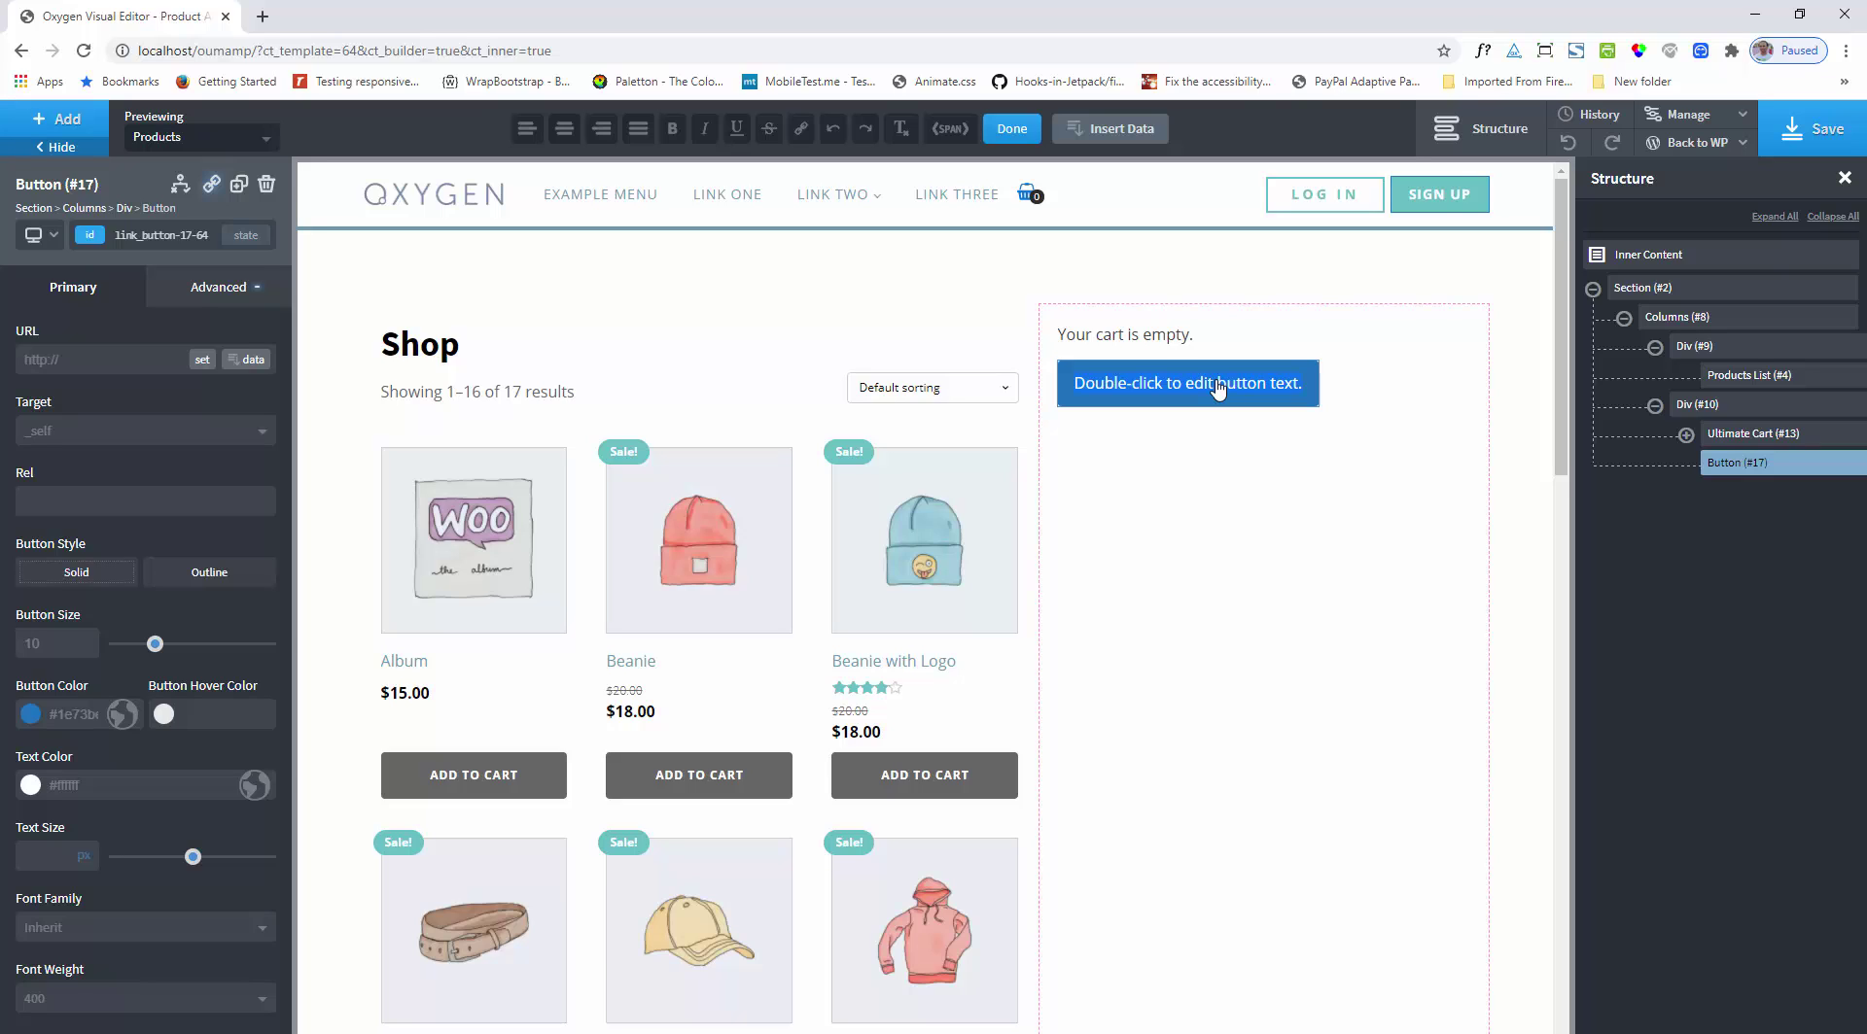
pyautogui.doubleClick(1218, 387)
pyautogui.write('Sh')
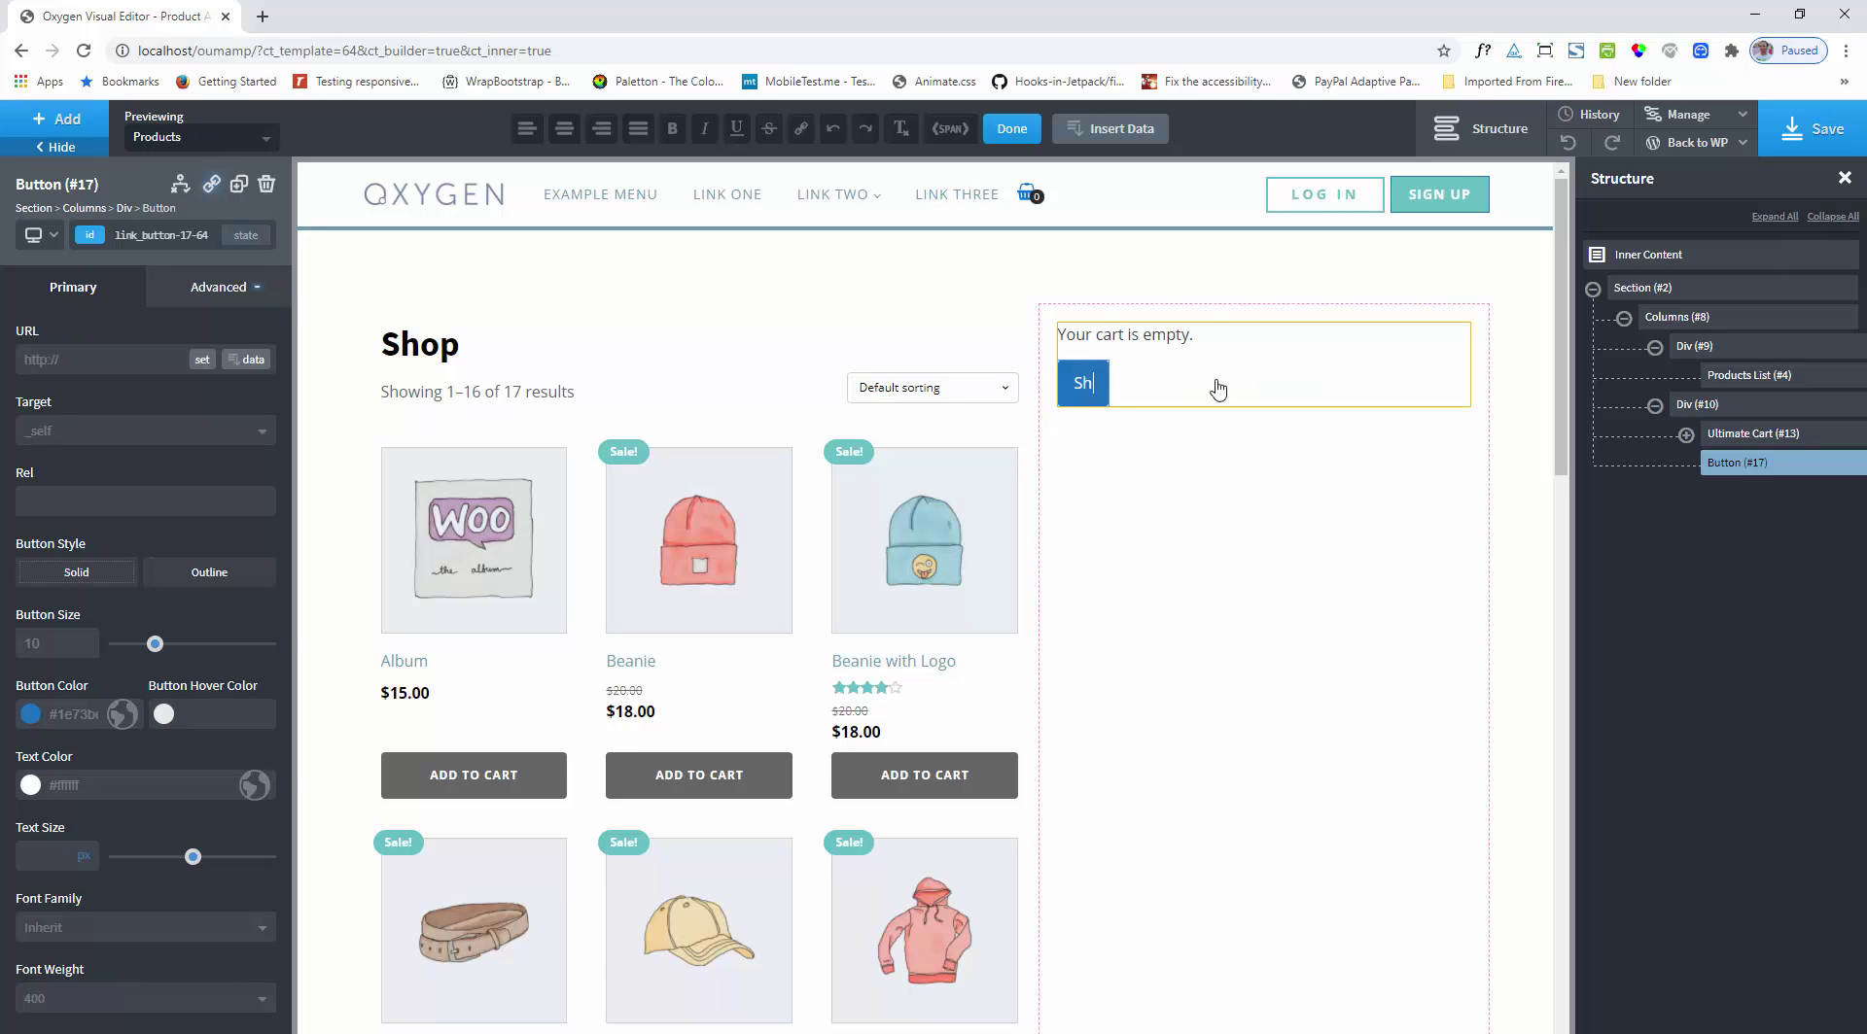
pyautogui.write('op')
pyautogui.press('Escape')
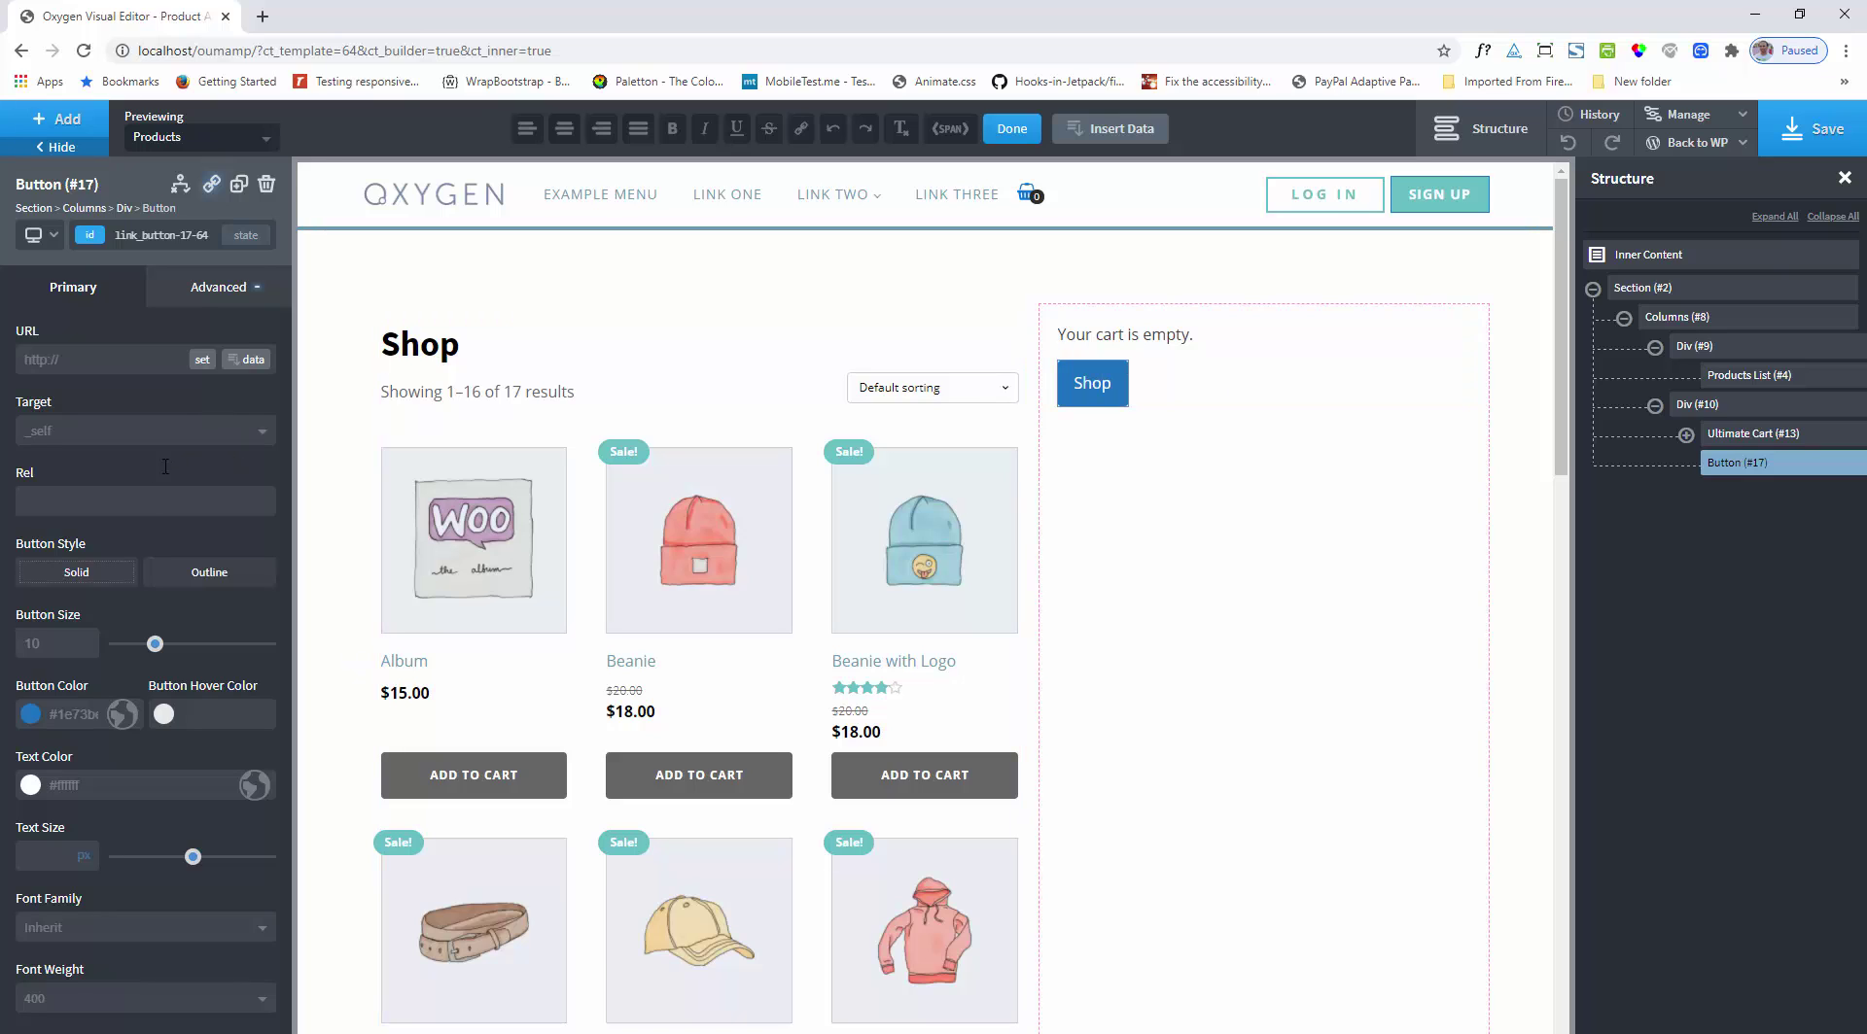
# Step: Link the Shop button to the existing Shop page and nest it inside the Ultimate Cart below the text
pyautogui.click(201, 362)
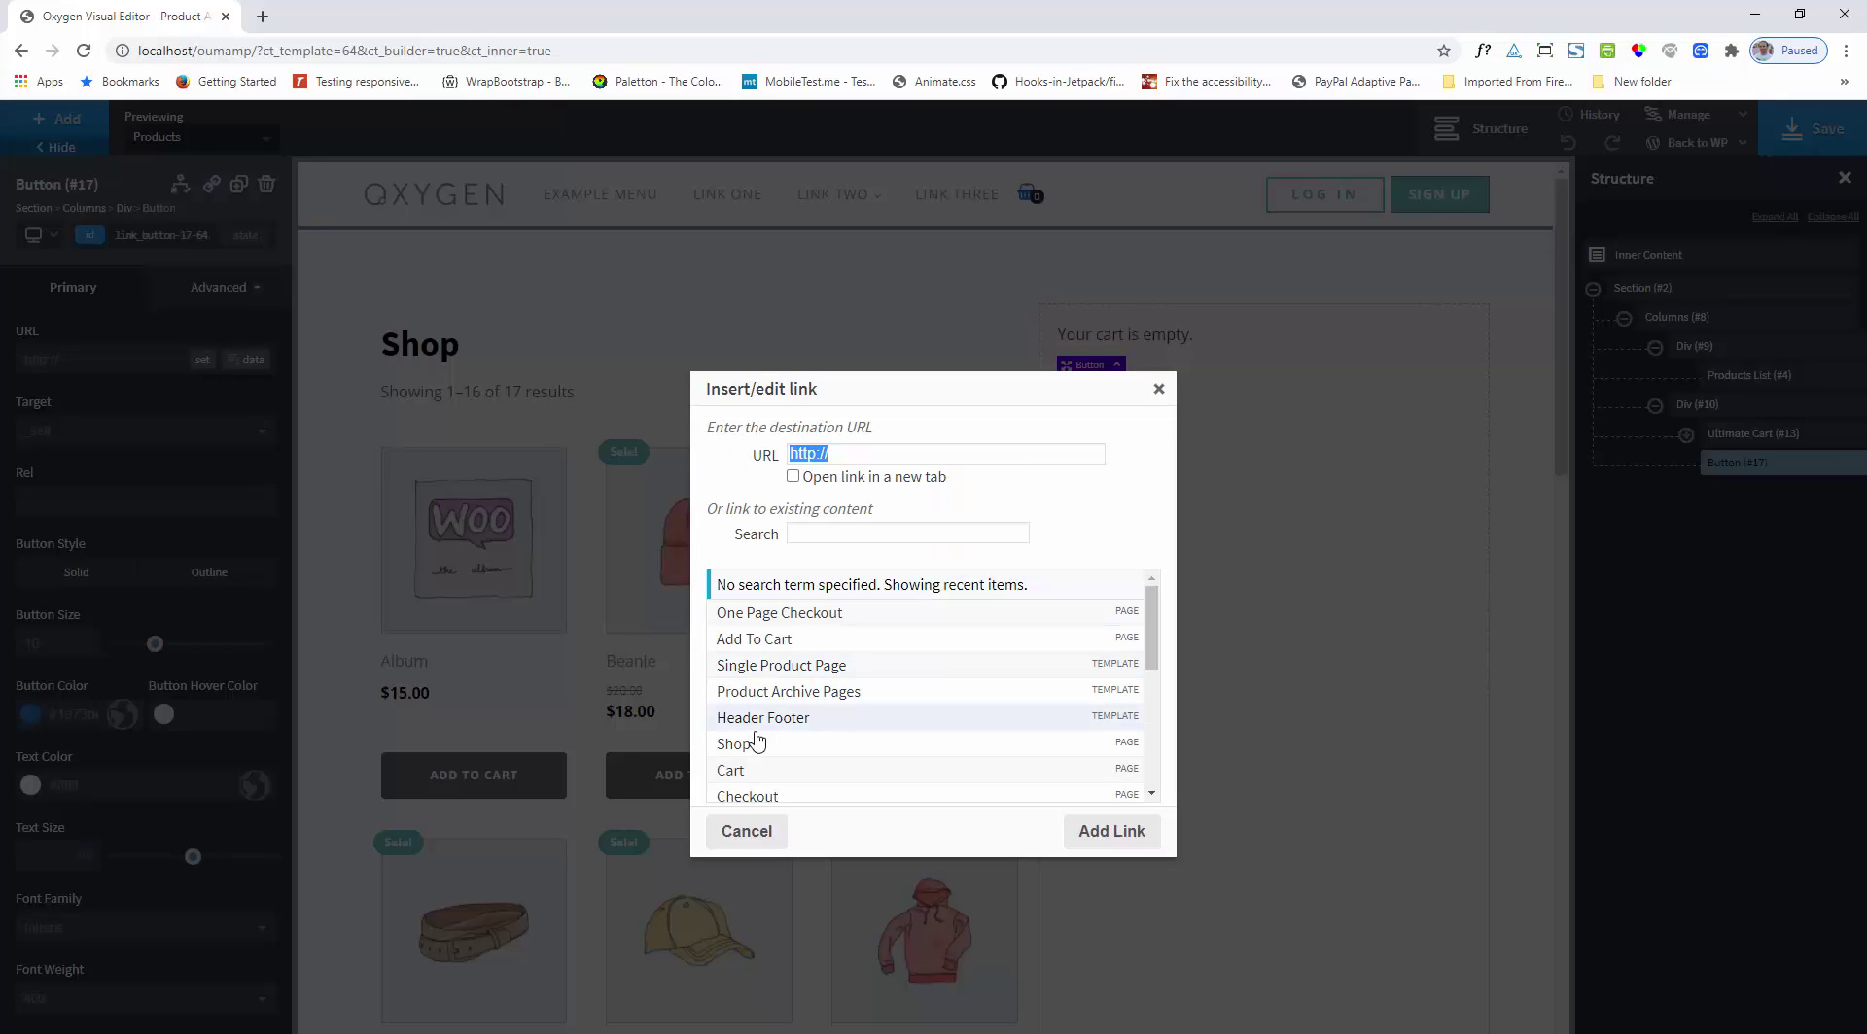
pyautogui.click(855, 744)
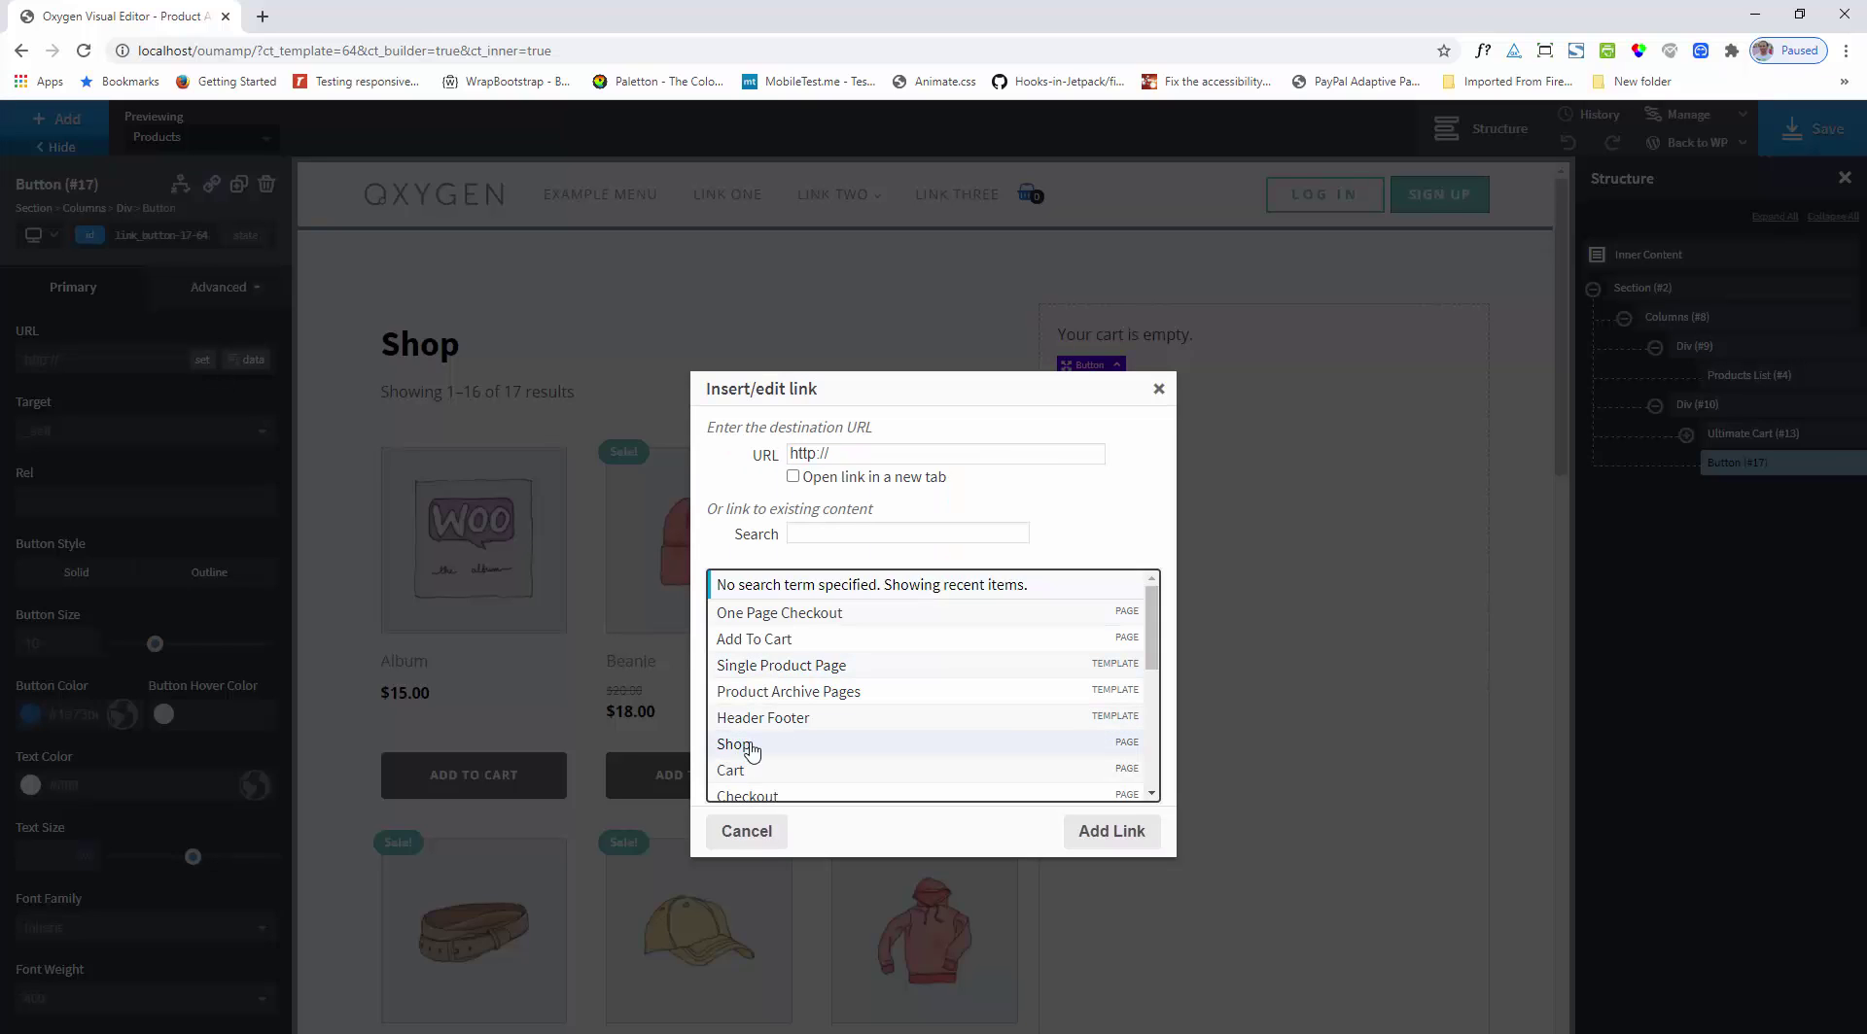
pyautogui.click(1118, 832)
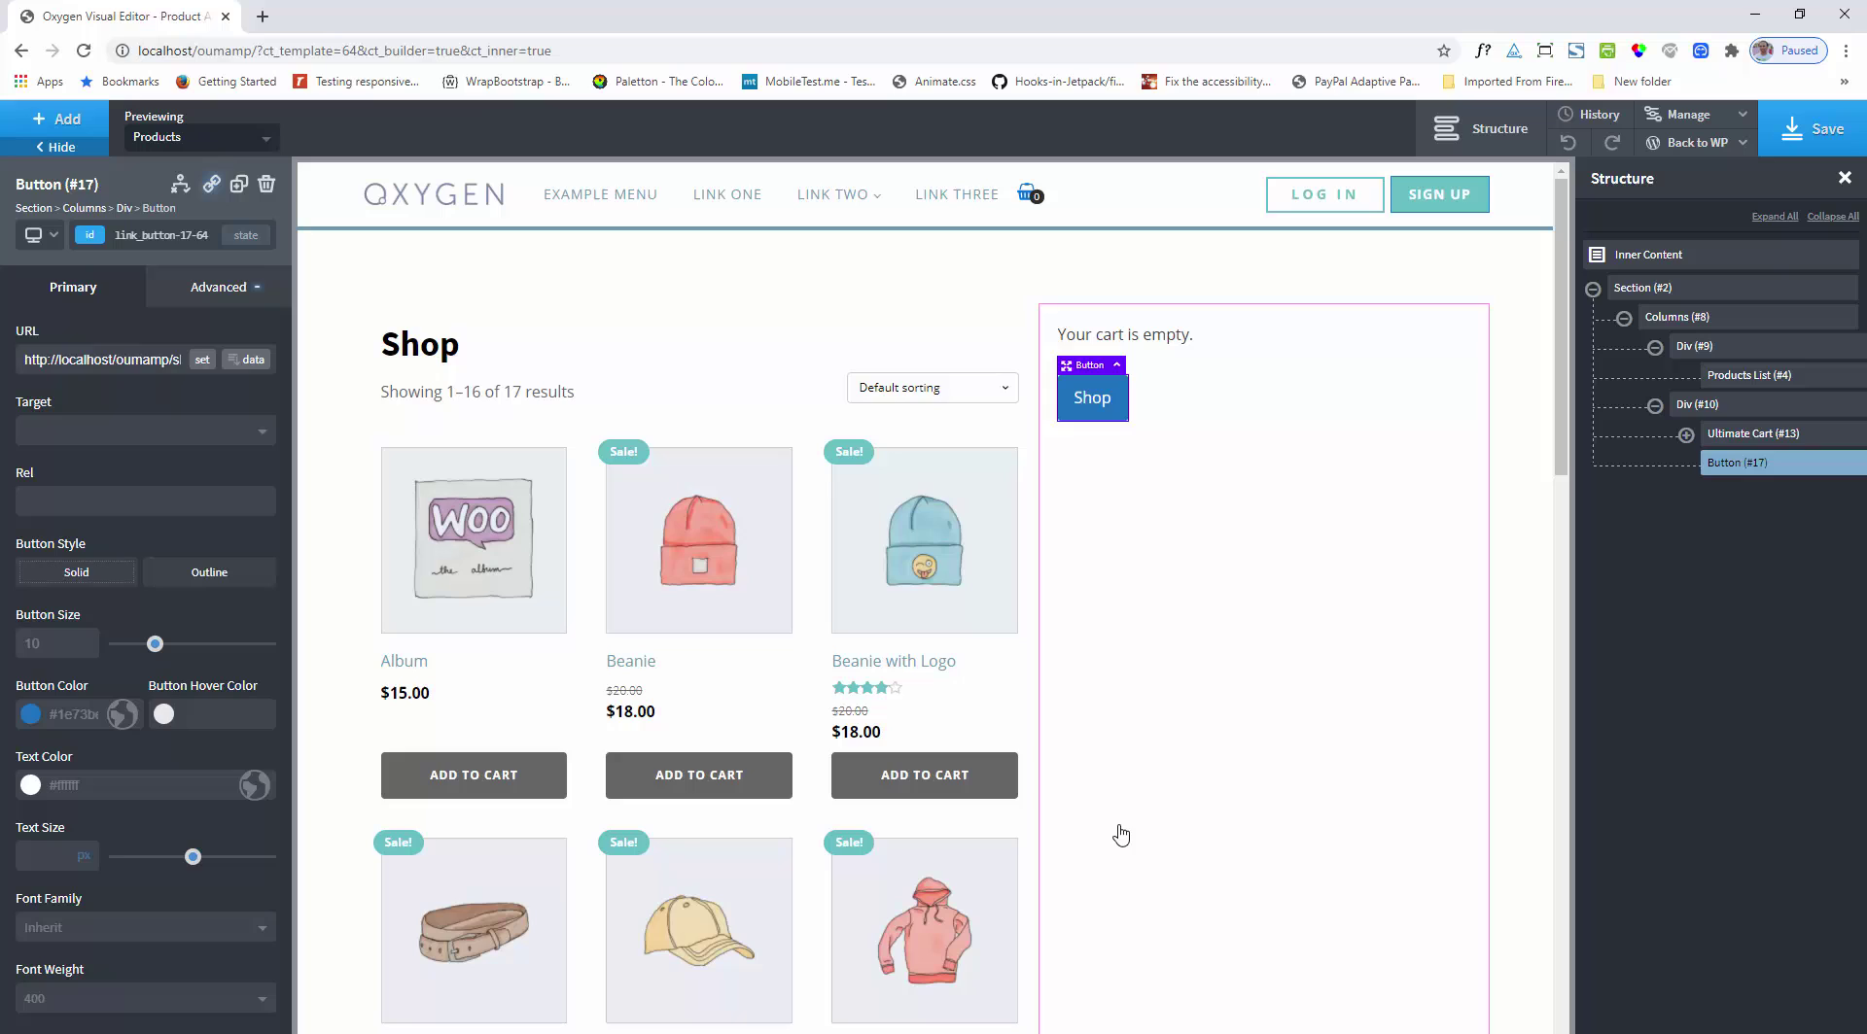
pyautogui.click(1688, 438)
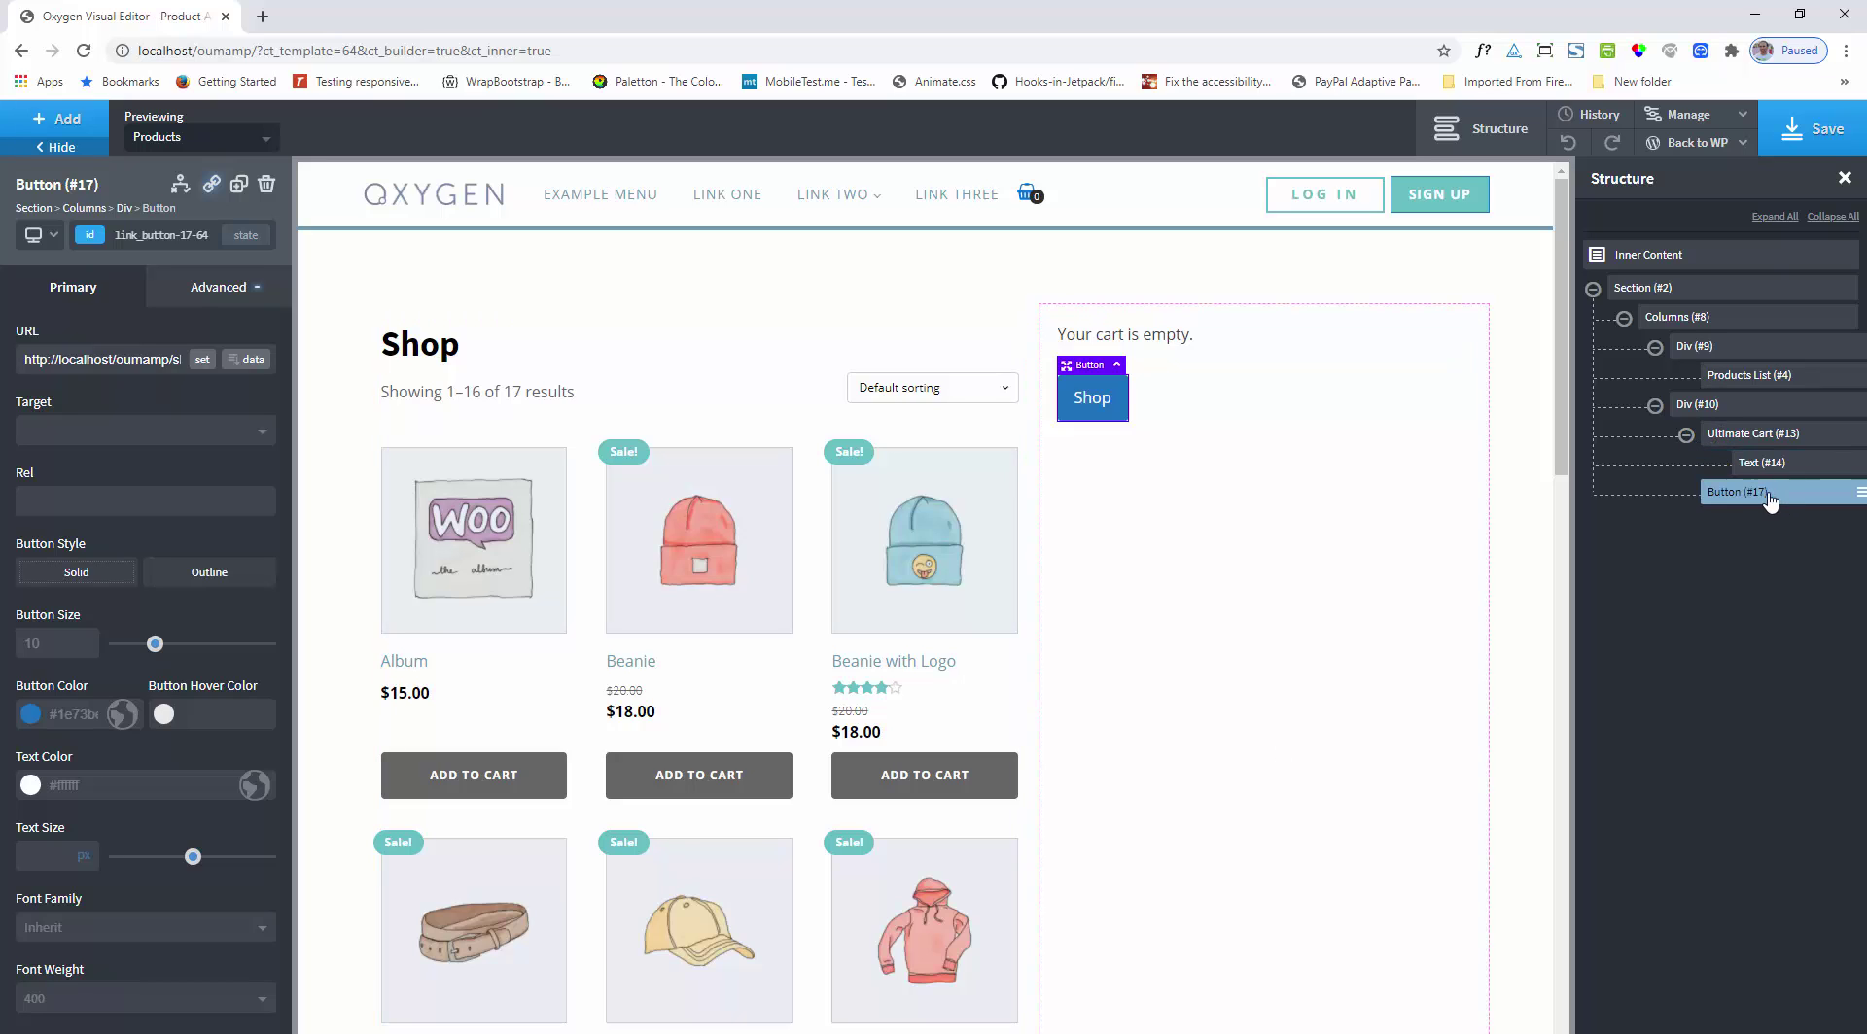
pyautogui.moveTo(1789, 492); pyautogui.dragTo(1811, 496)
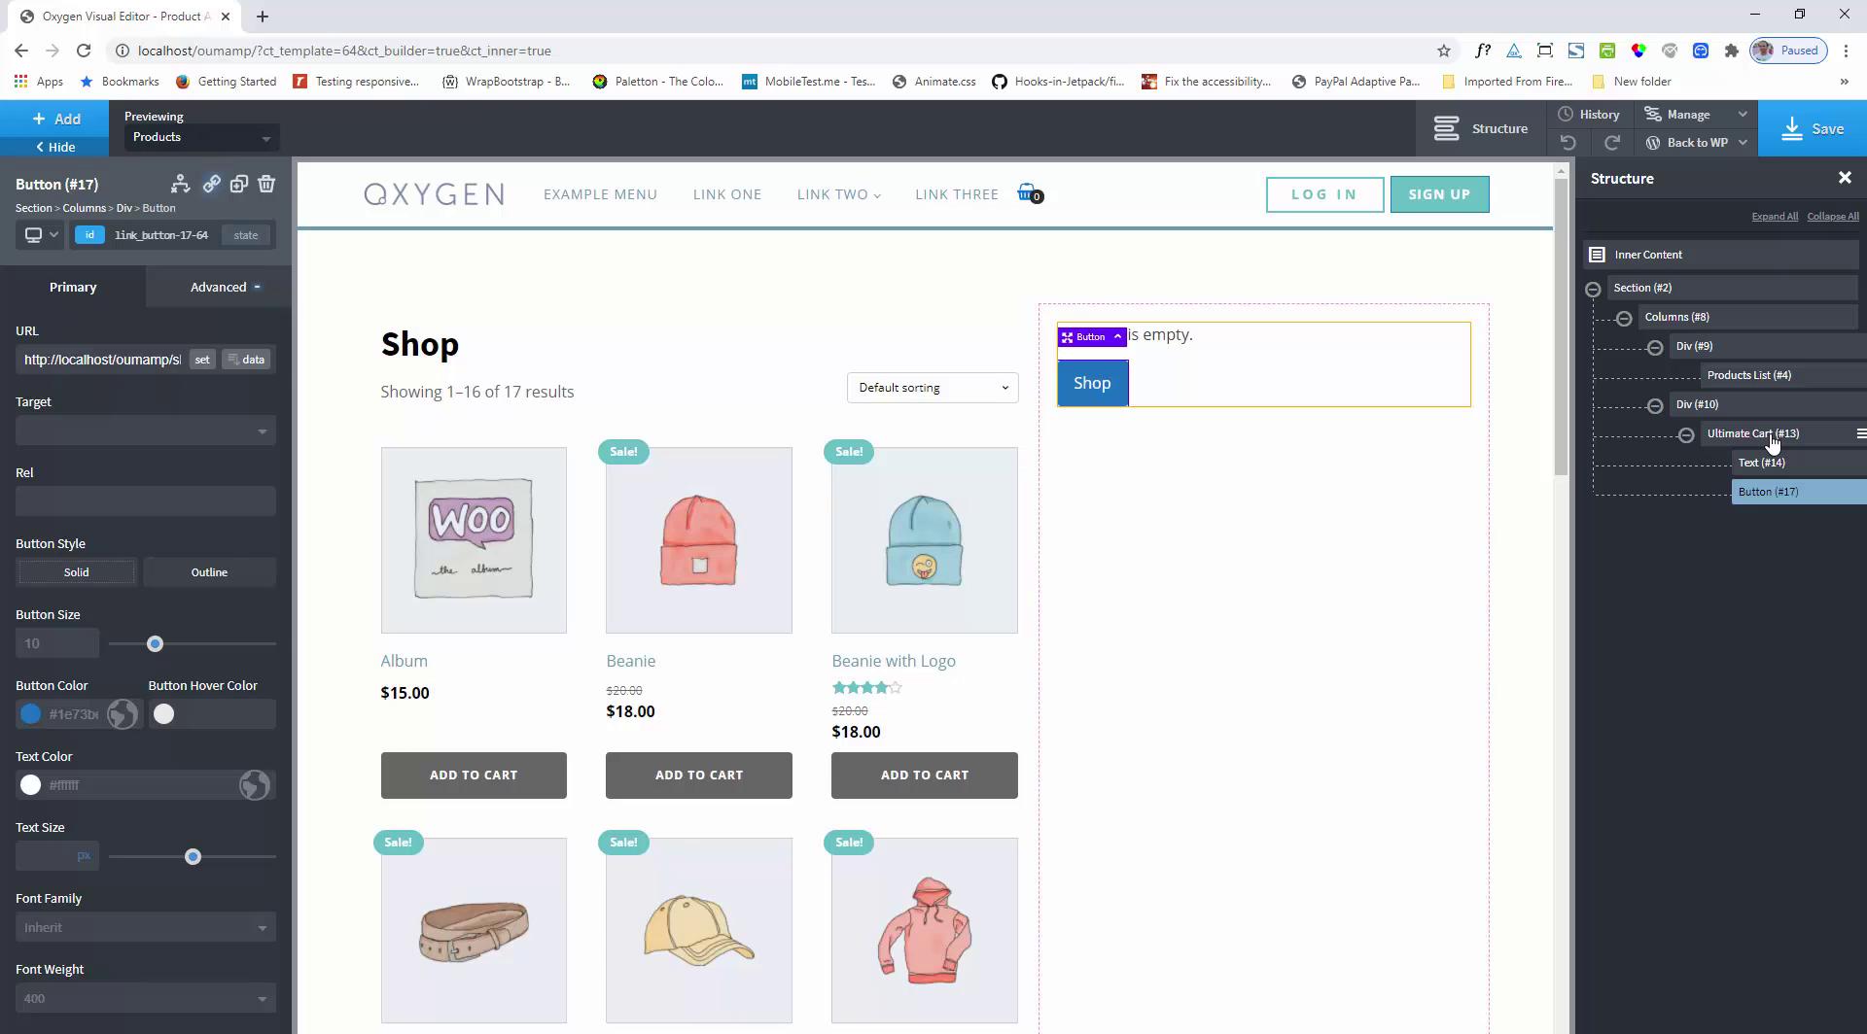
# Step: Add a Div inside the Ultimate Cart and make it the wrapper of the empty-cart text and Shop button
pyautogui.click(40, 126)
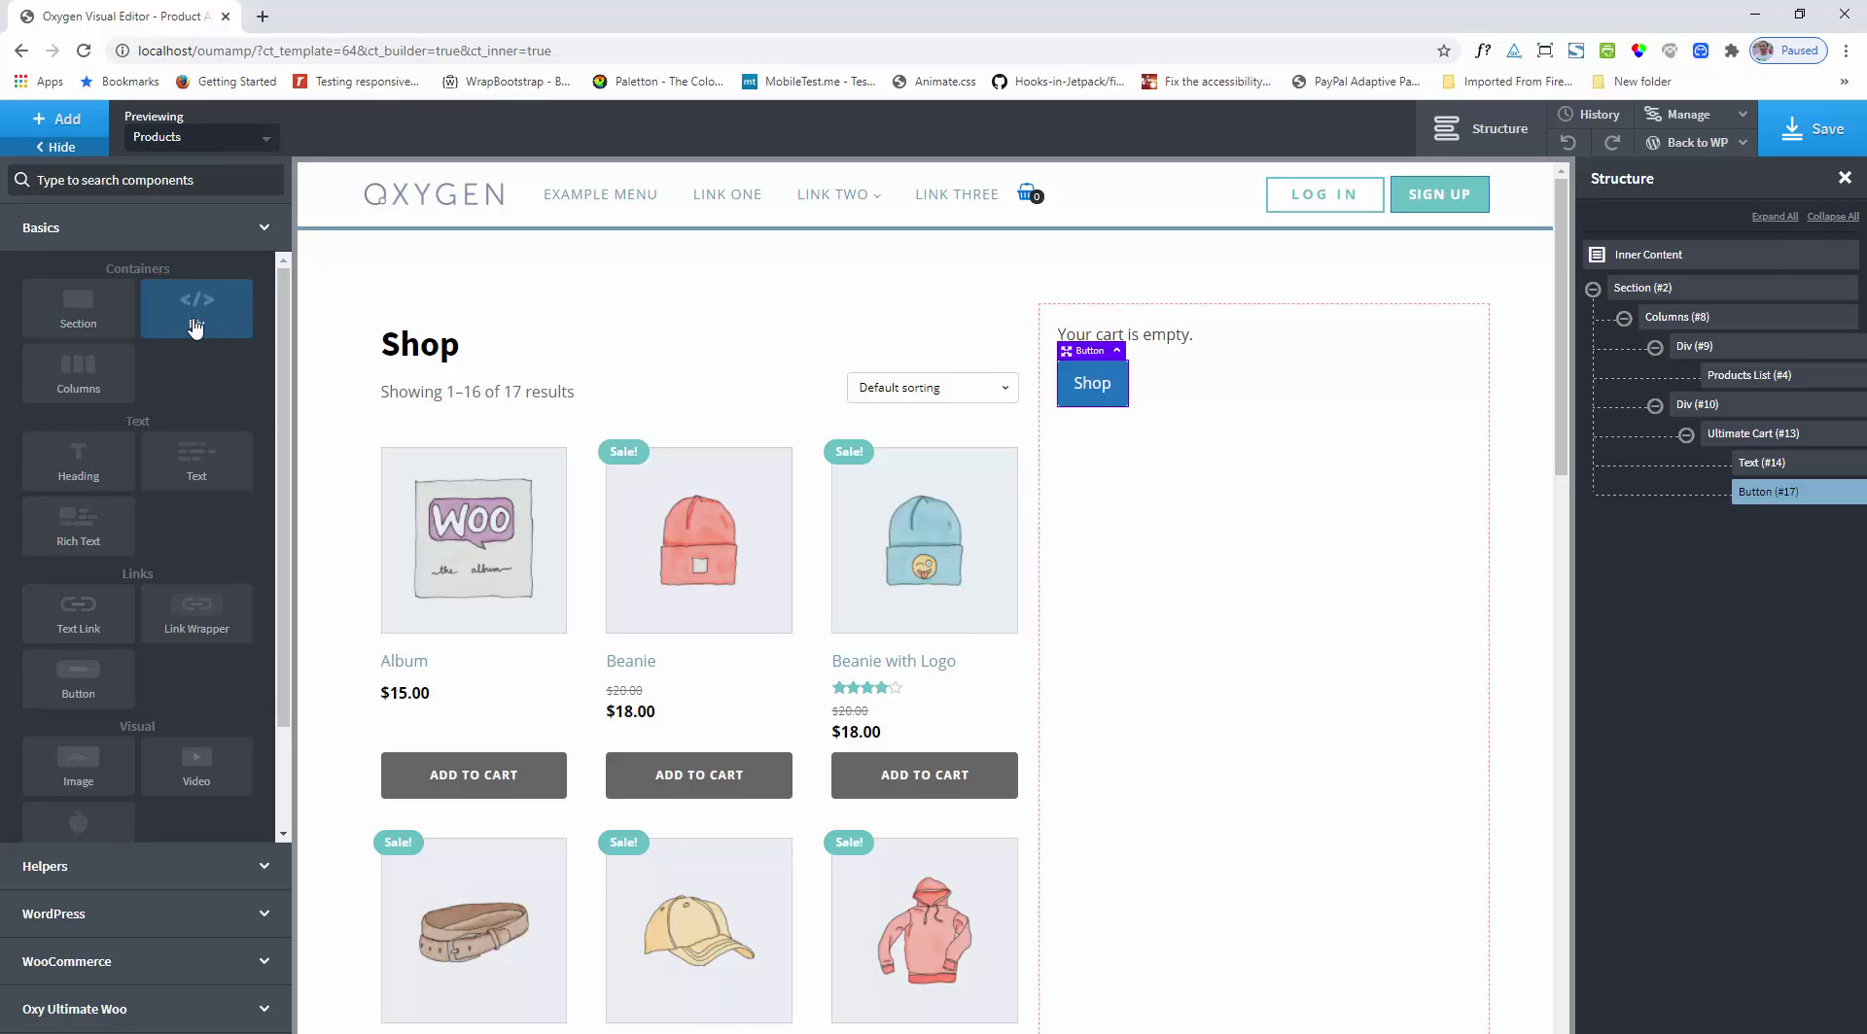
pyautogui.click(196, 316)
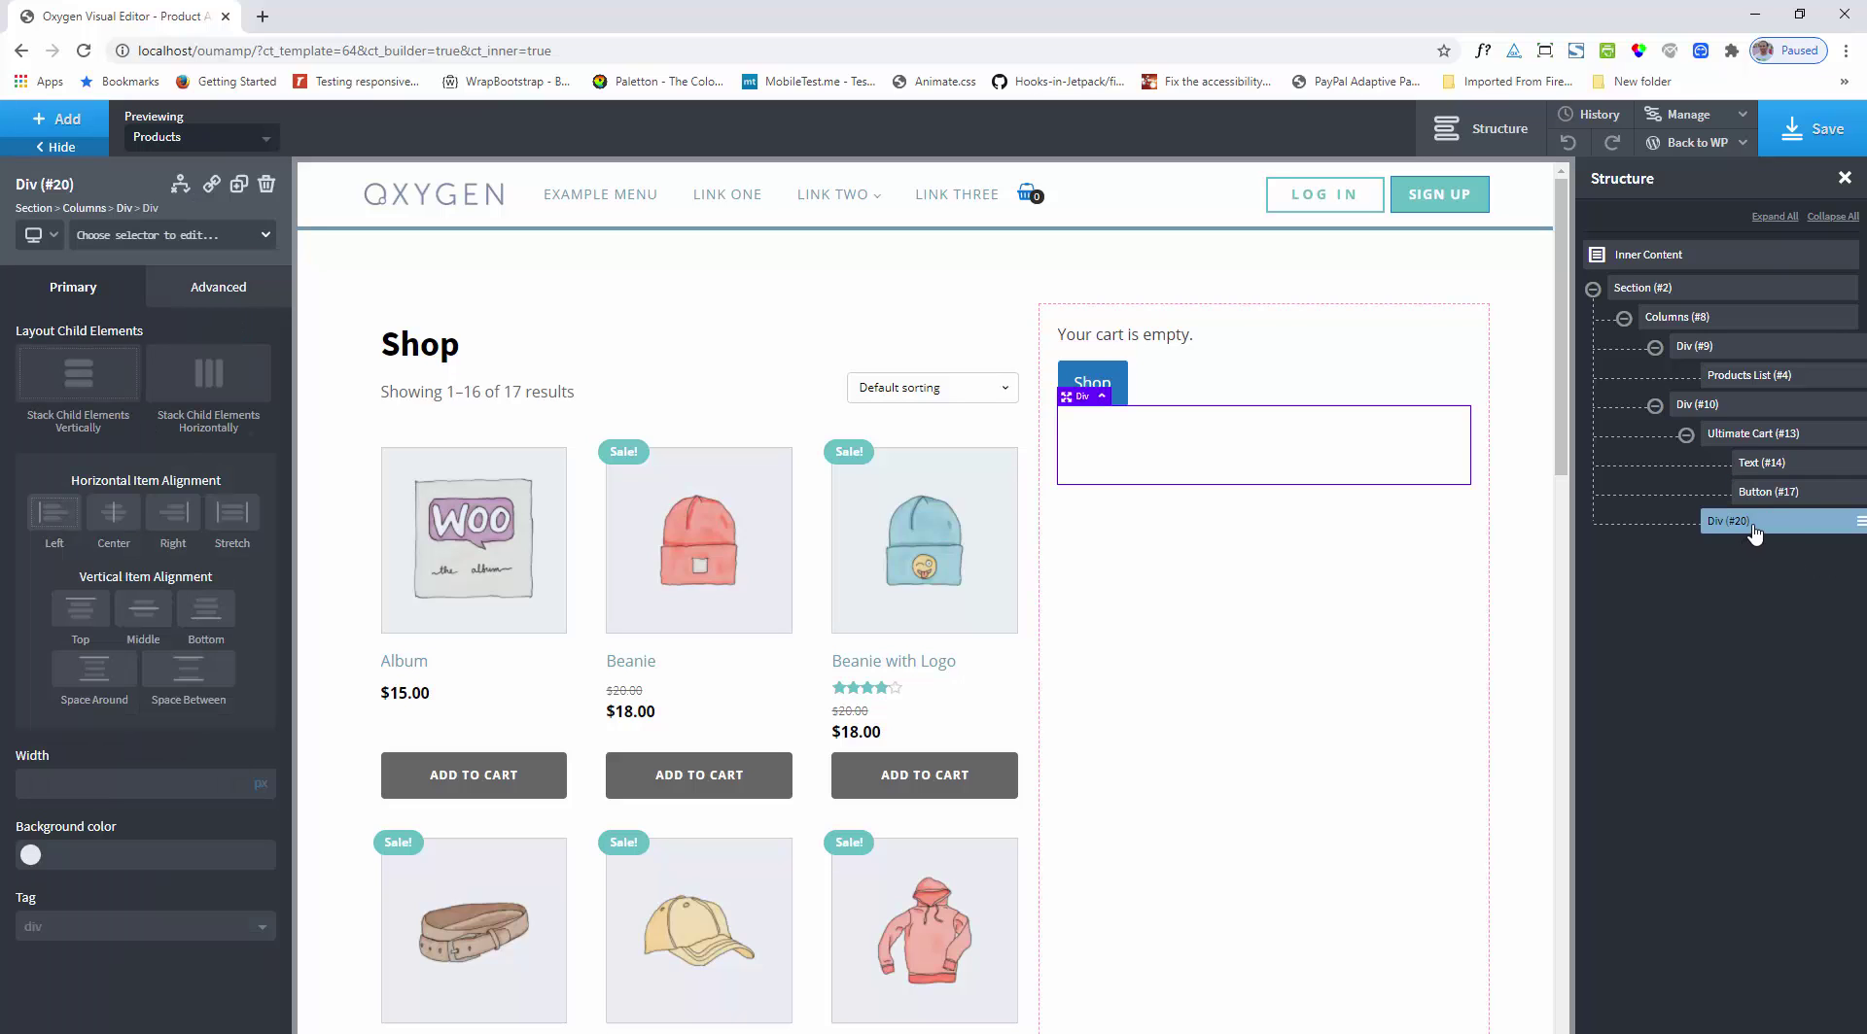
pyautogui.moveTo(1755, 533); pyautogui.dragTo(1810, 526)
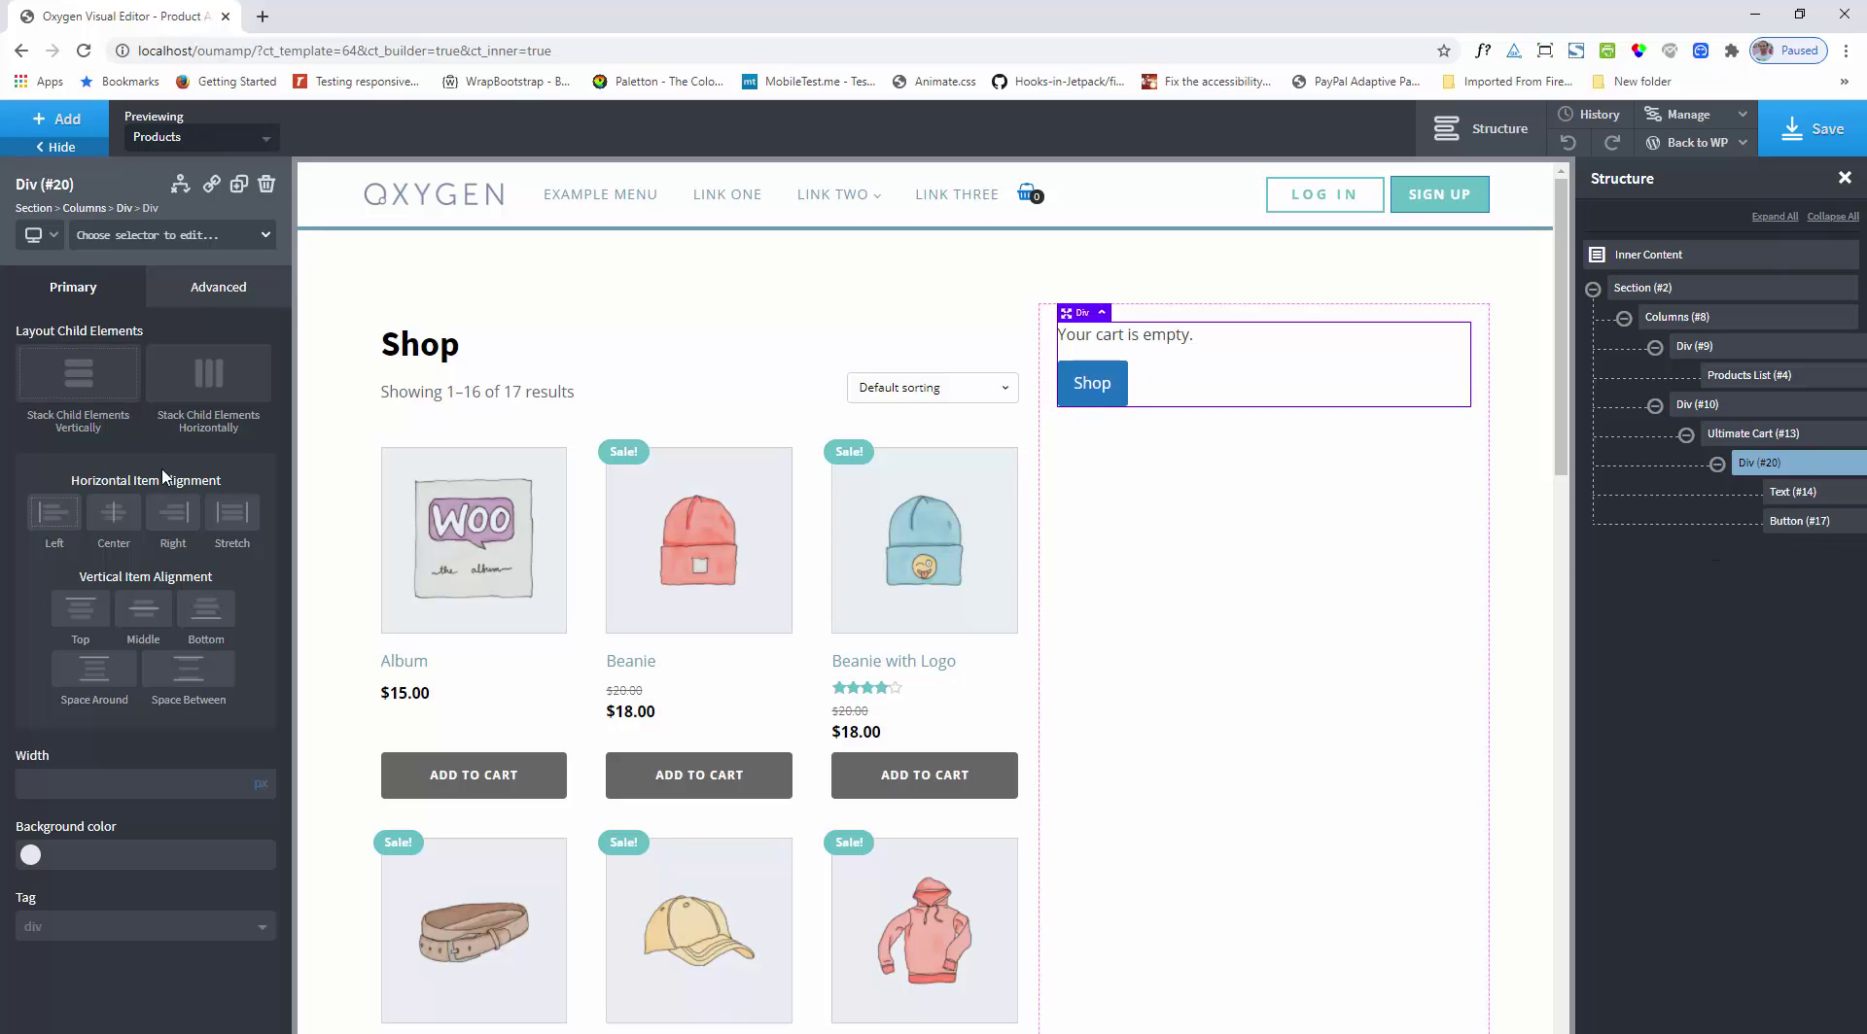
# Step: Style the wrapper Div with horizontally centered items, top and bottom padding, and background color #f2f2f2
pyautogui.click(115, 515)
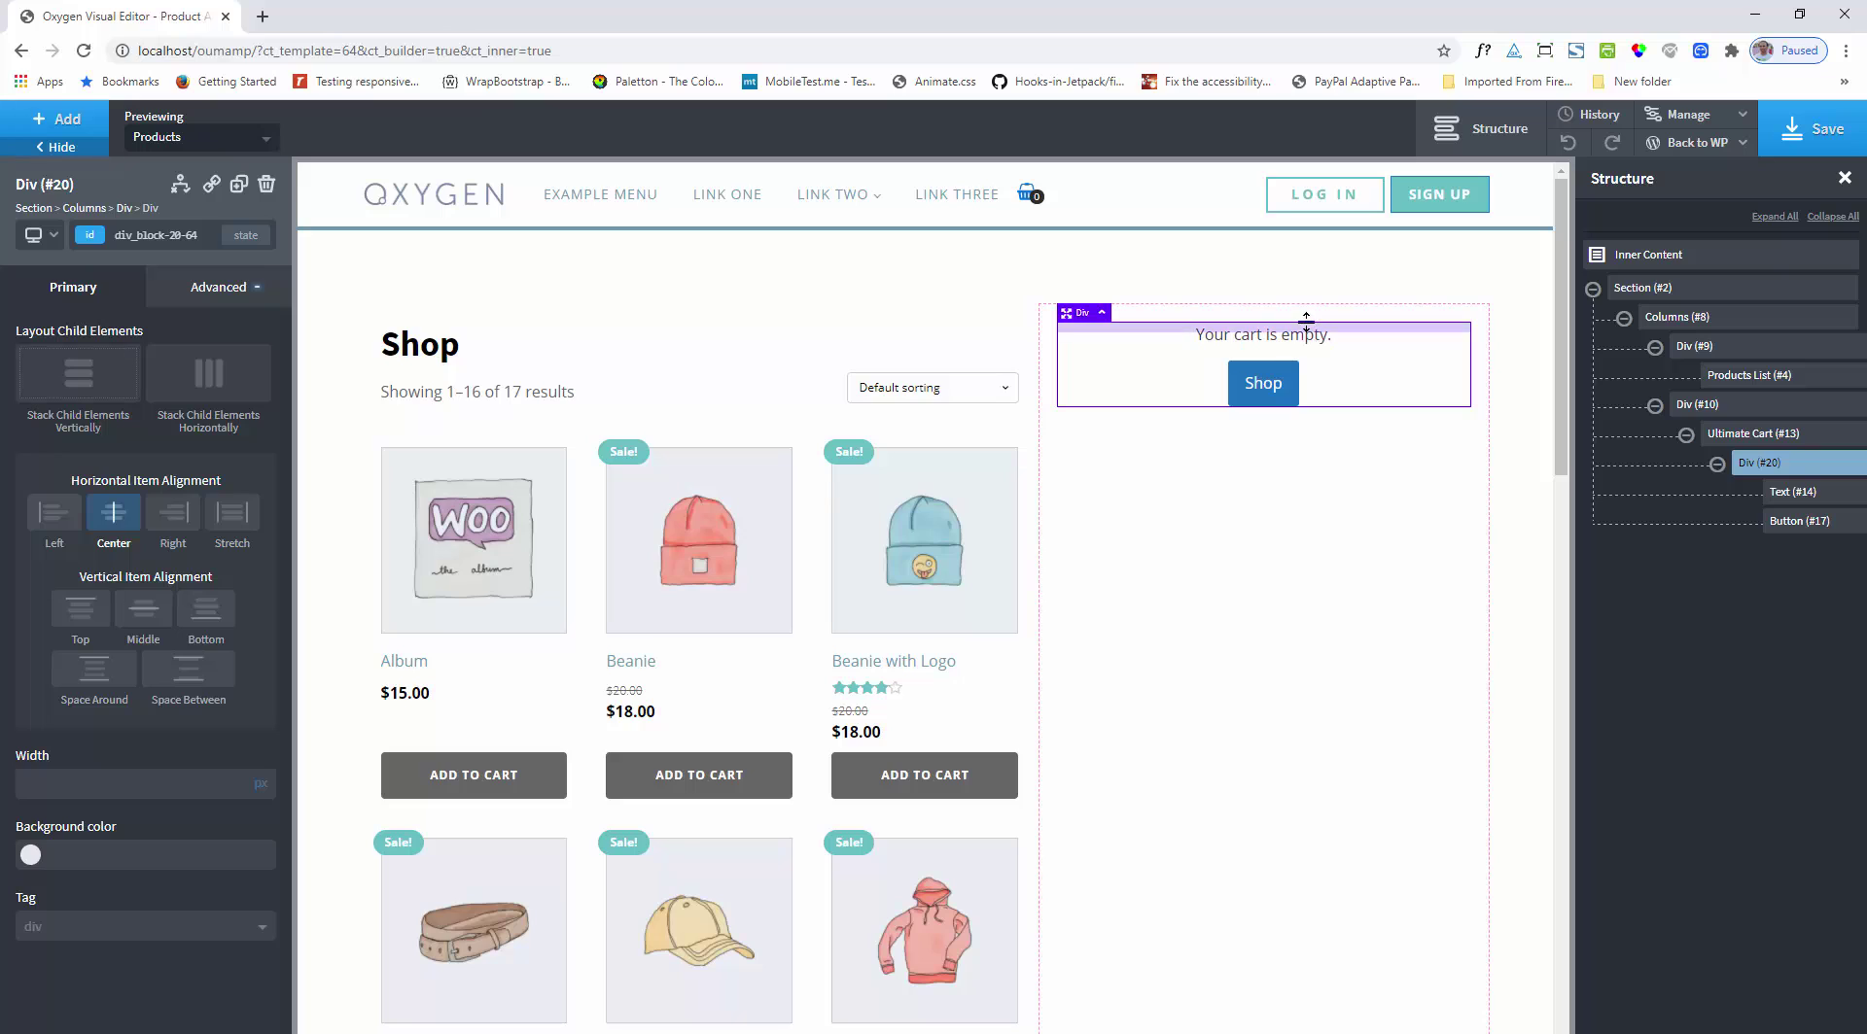
pyautogui.moveTo(1304, 325); pyautogui.dragTo(1316, 483)
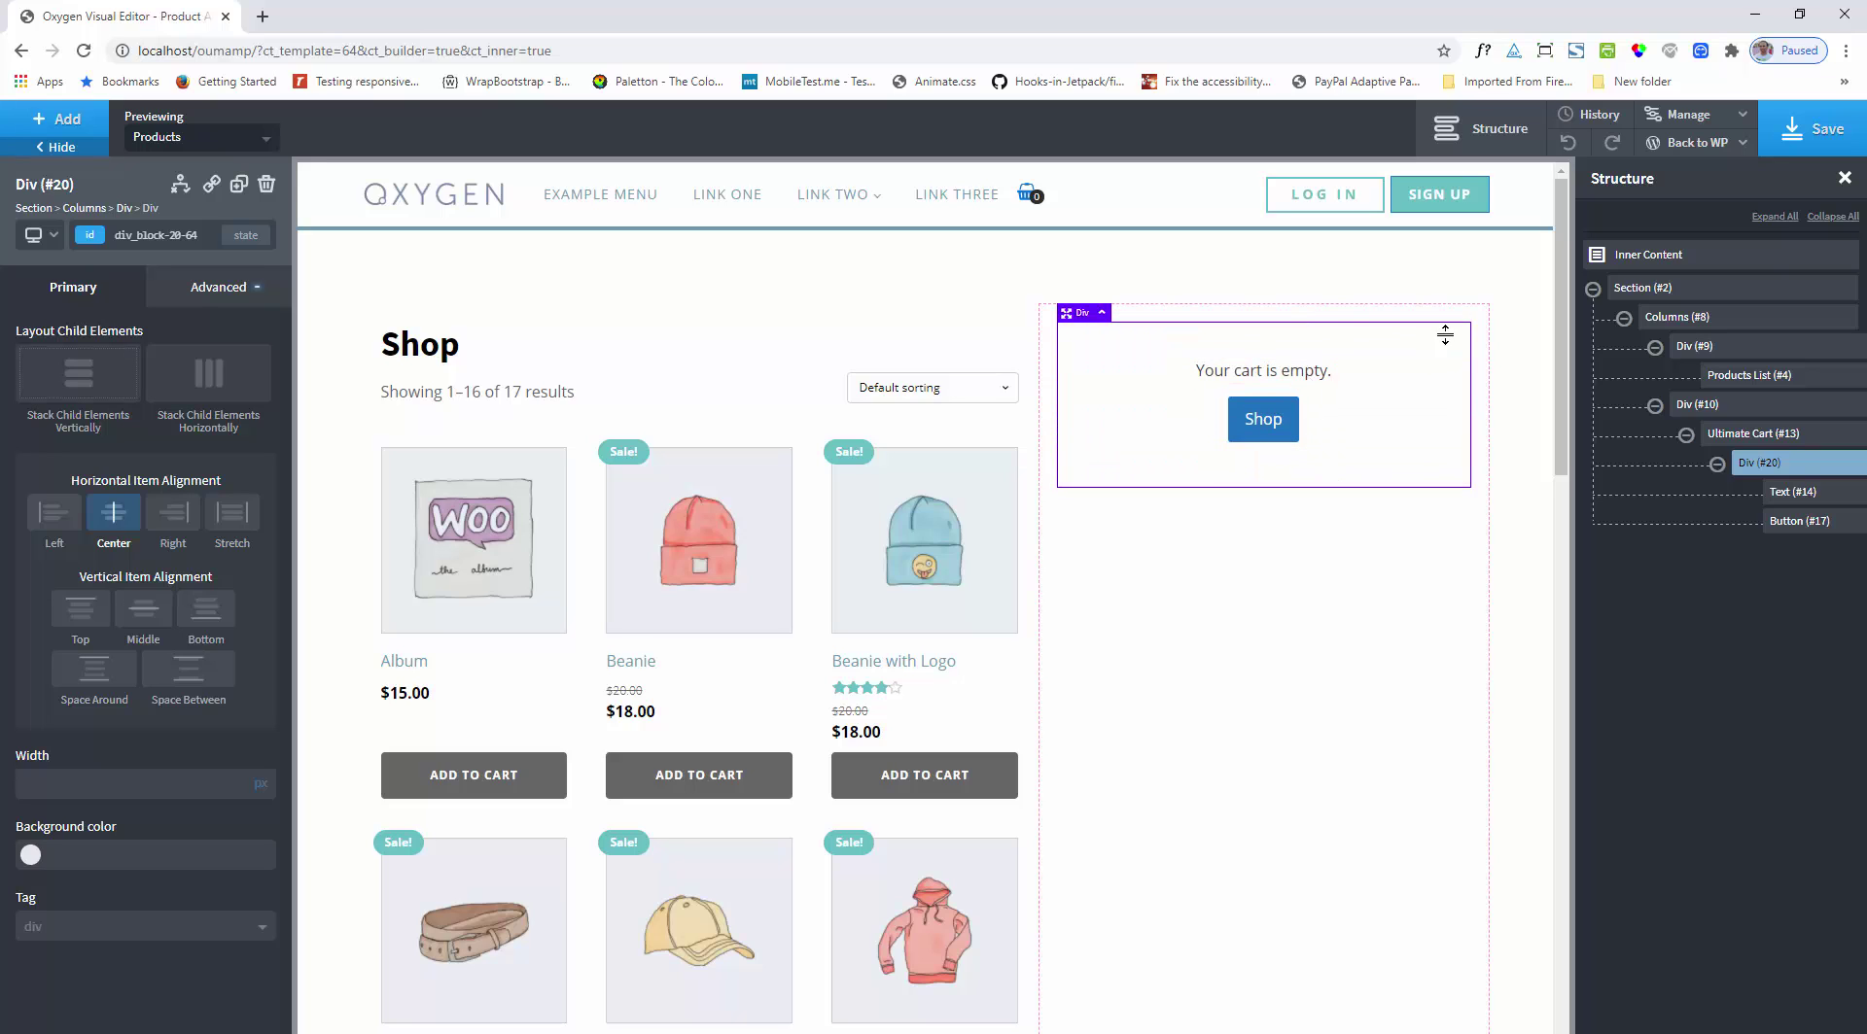
pyautogui.click(32, 857)
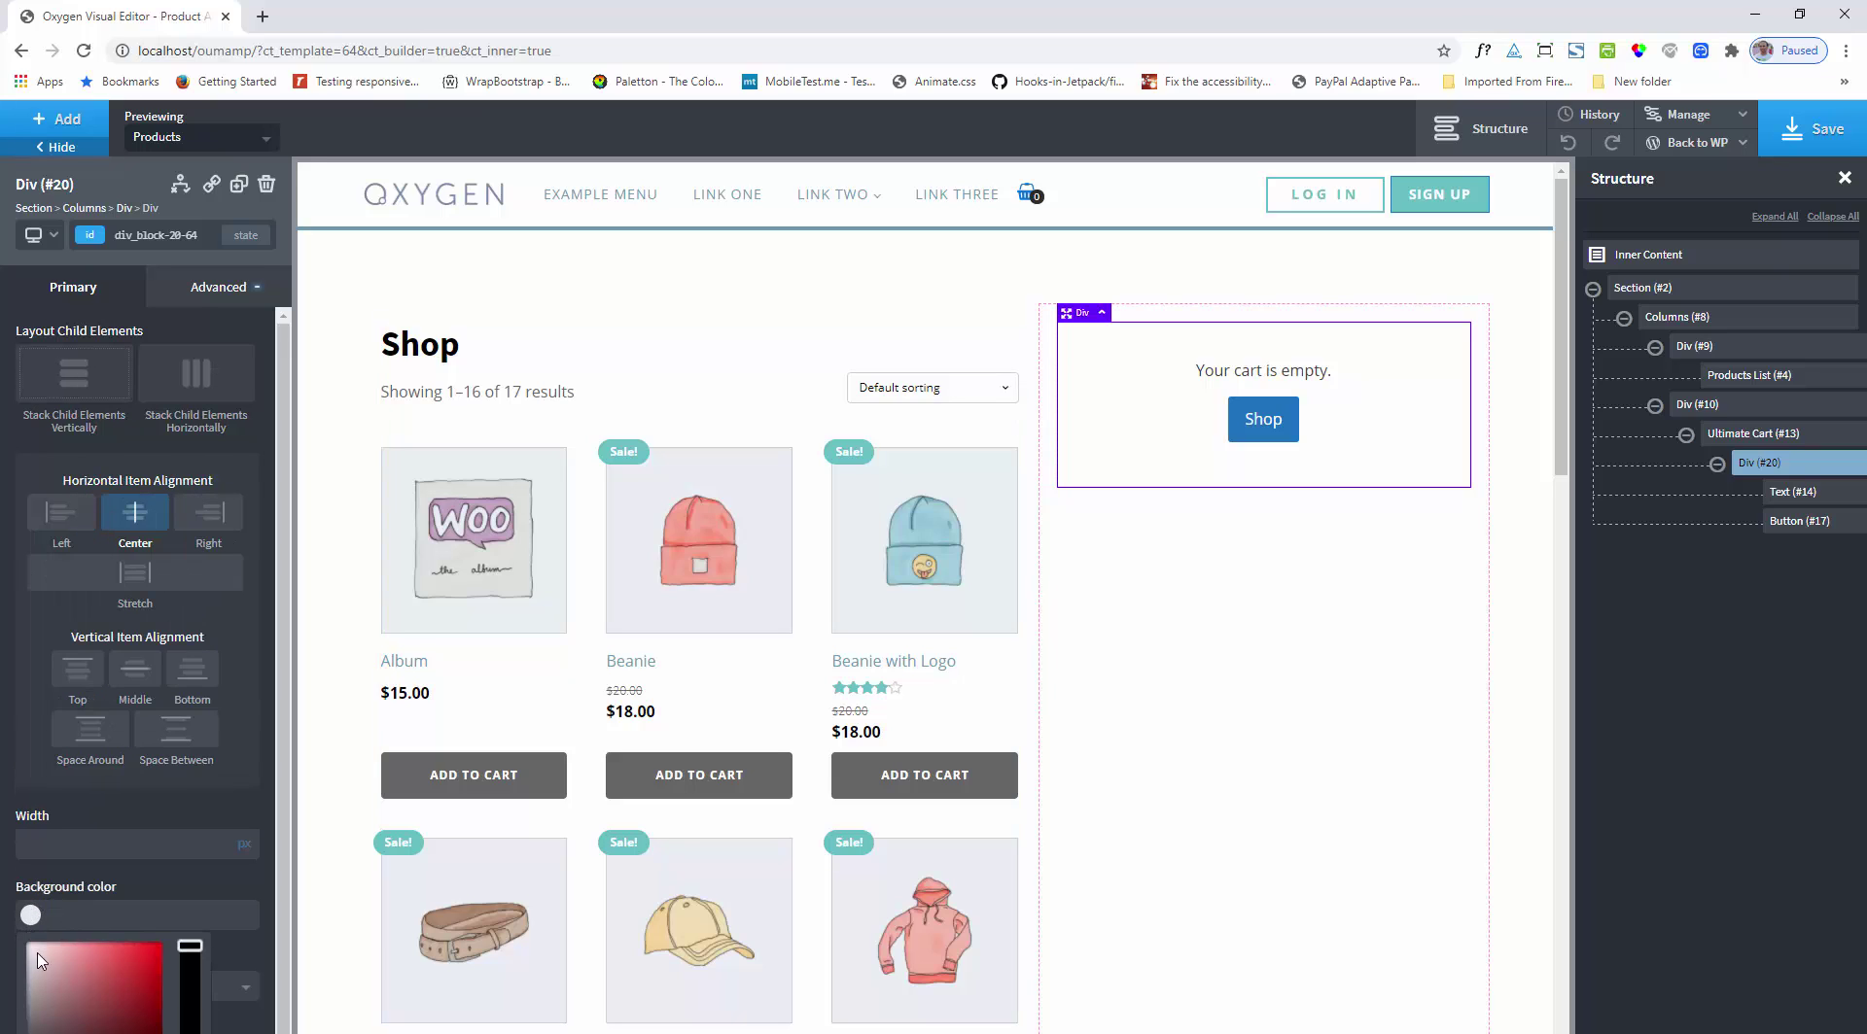
pyautogui.moveTo(35, 957); pyautogui.dragTo(19, 949)
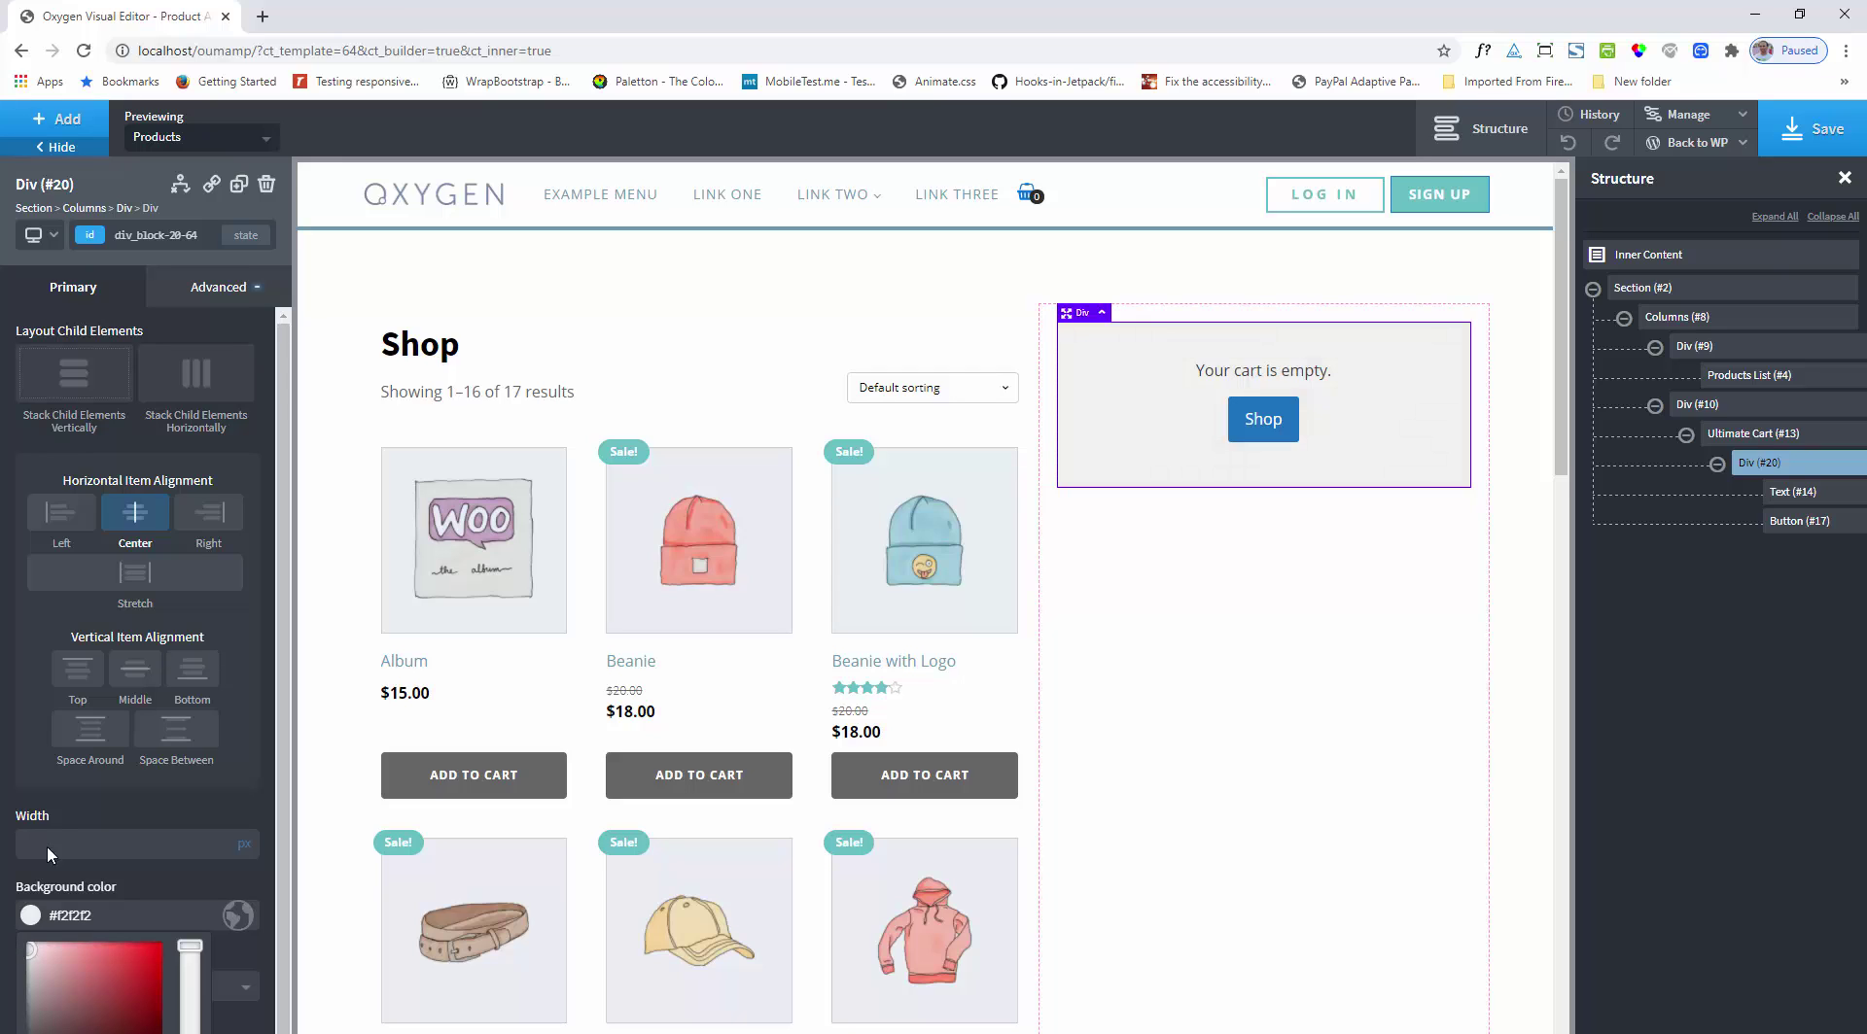
# Step: Save the template and open its frontend shop page in a new browser tab
pyautogui.click(1802, 141)
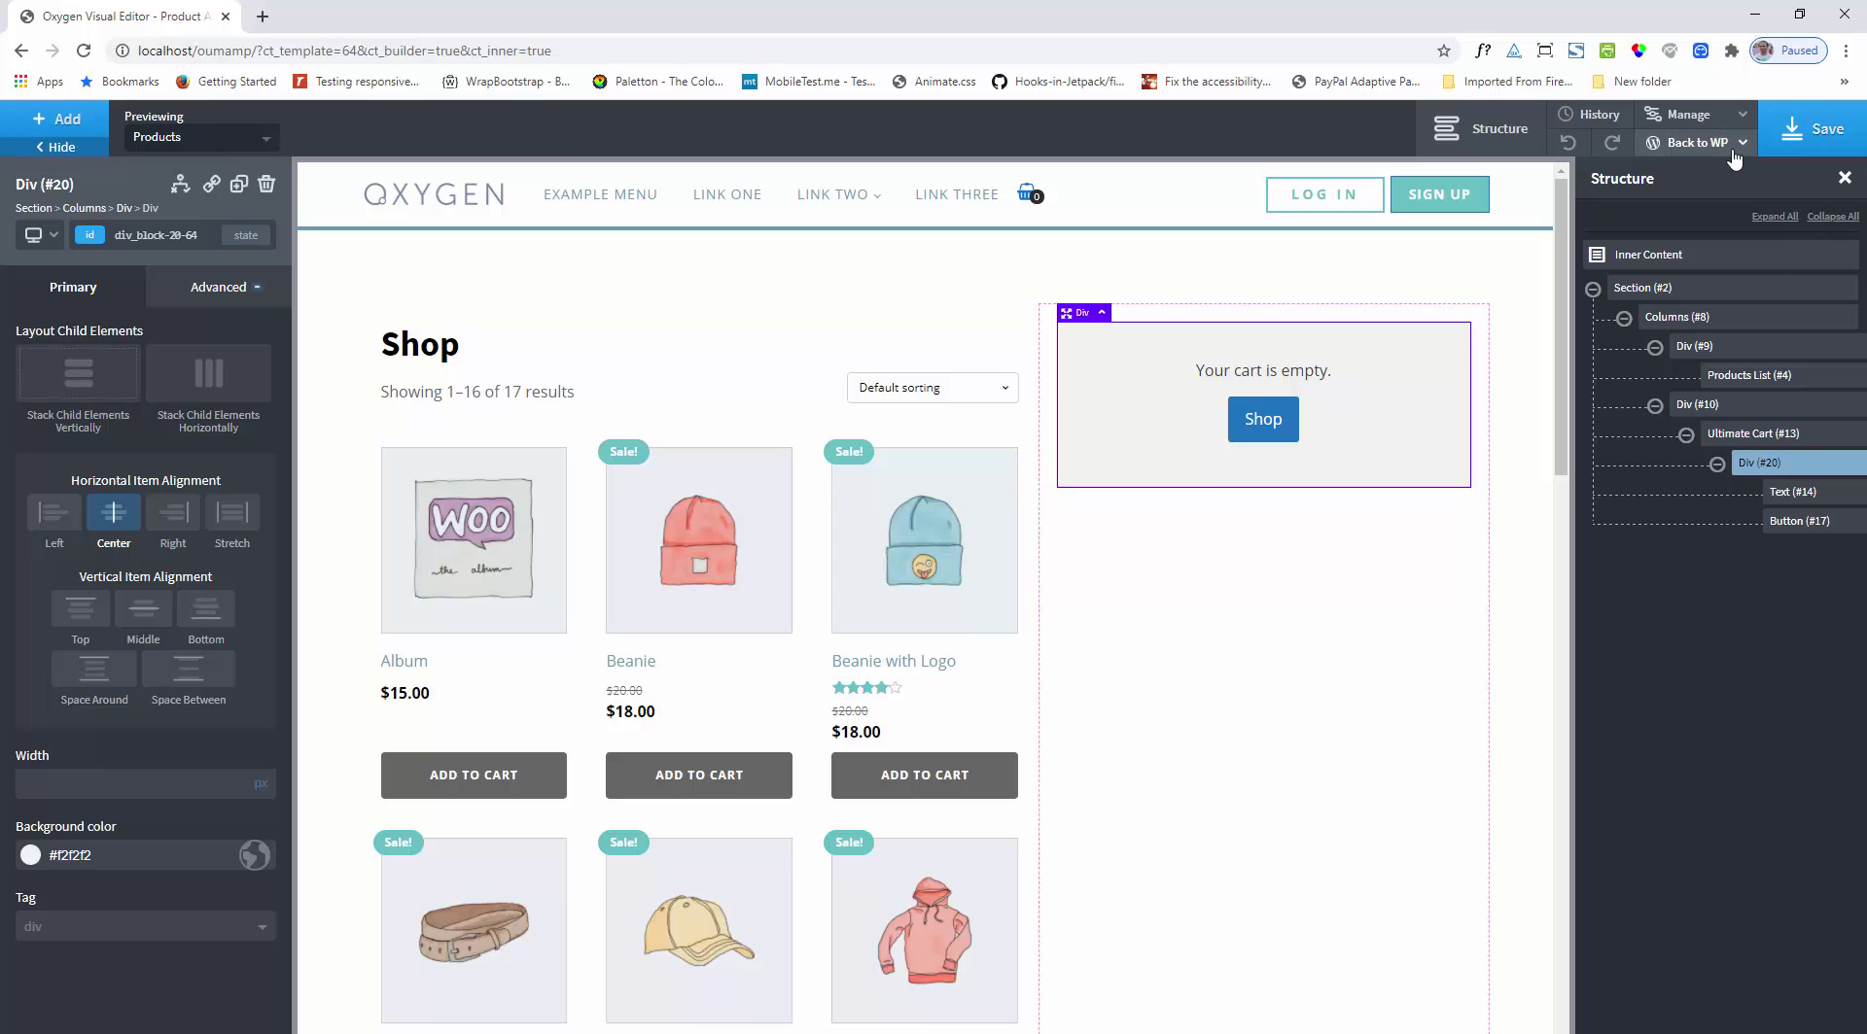
pyautogui.moveTo(1731, 156)
pyautogui.rightClick(1694, 209)
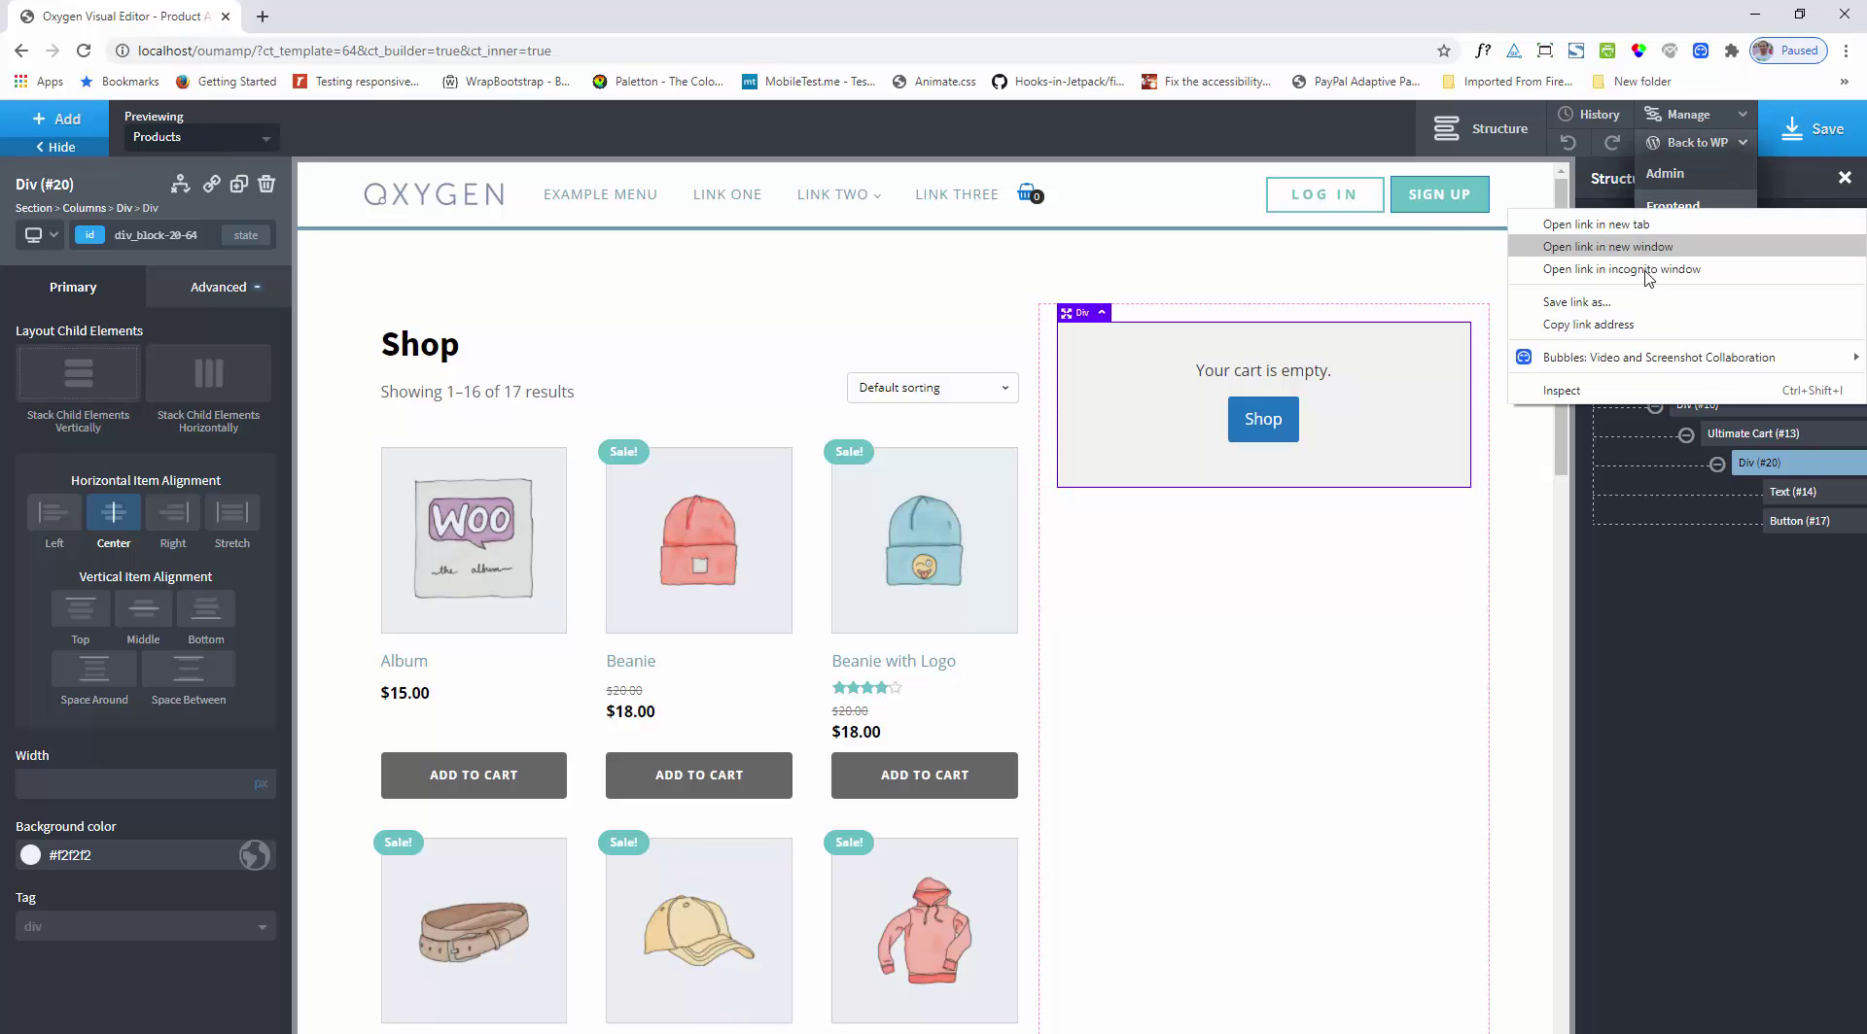
pyautogui.click(1624, 227)
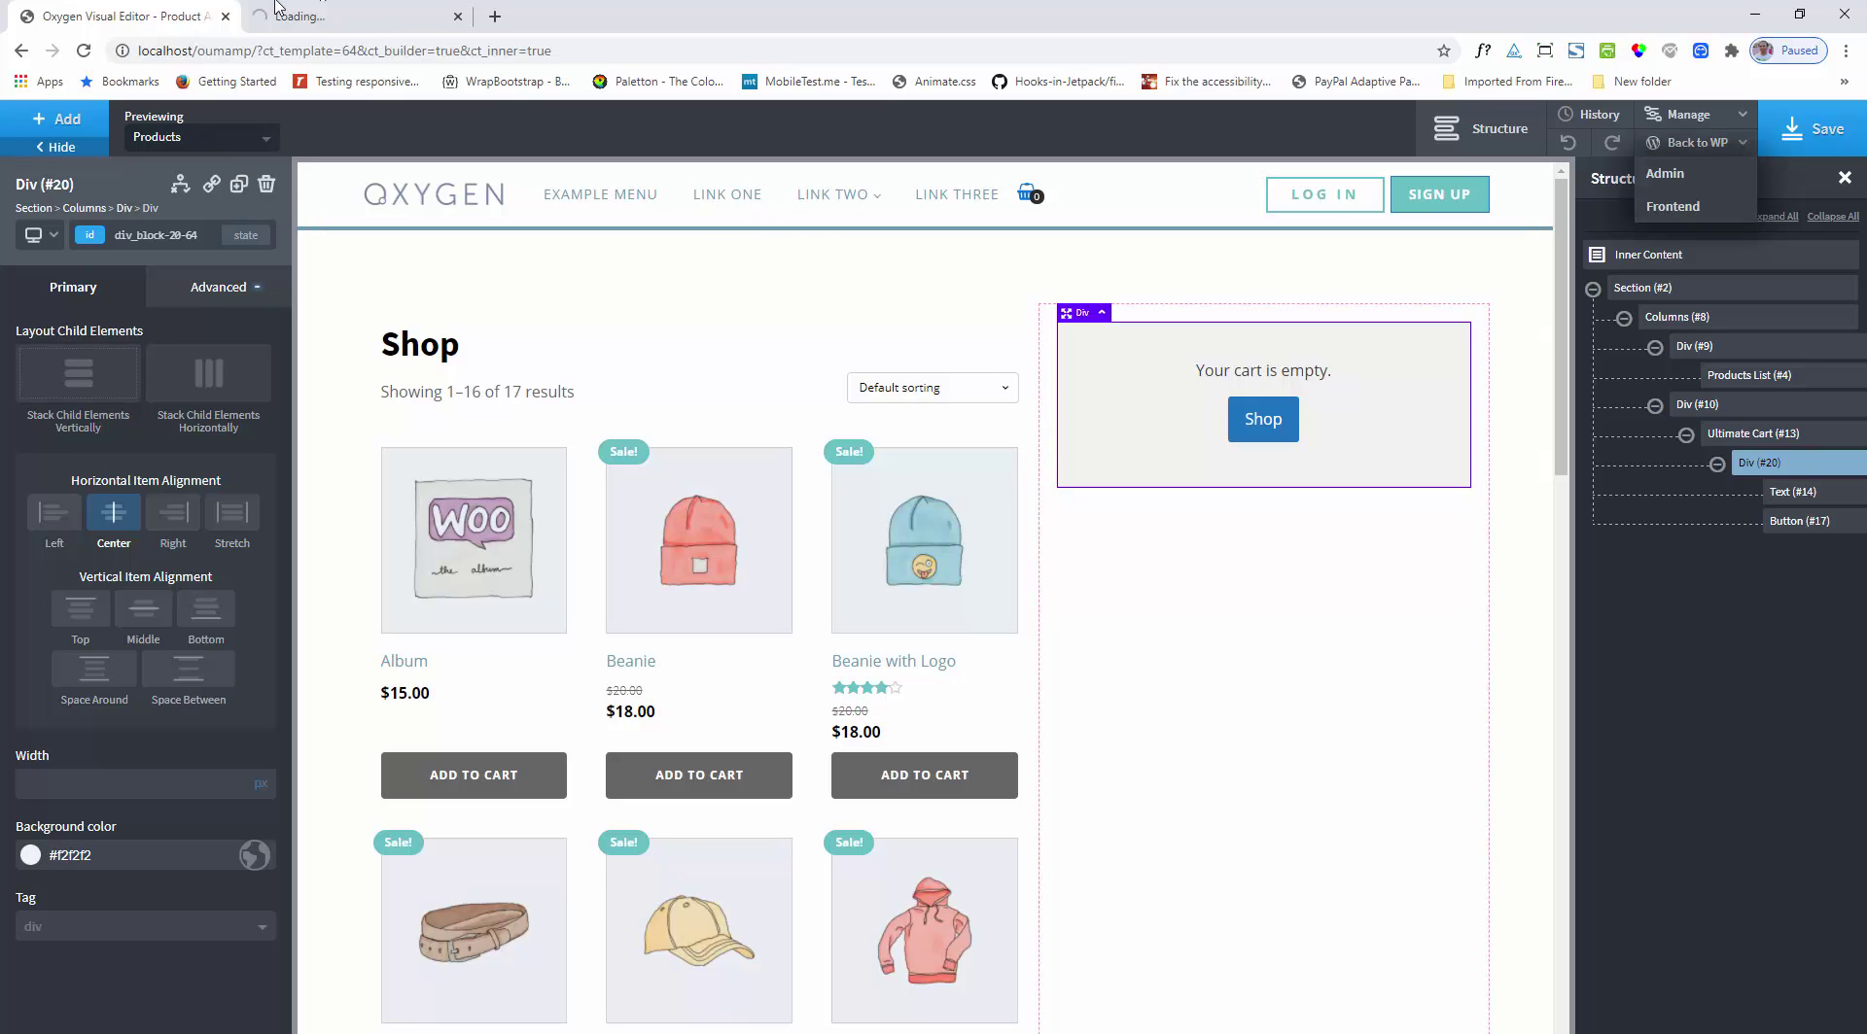
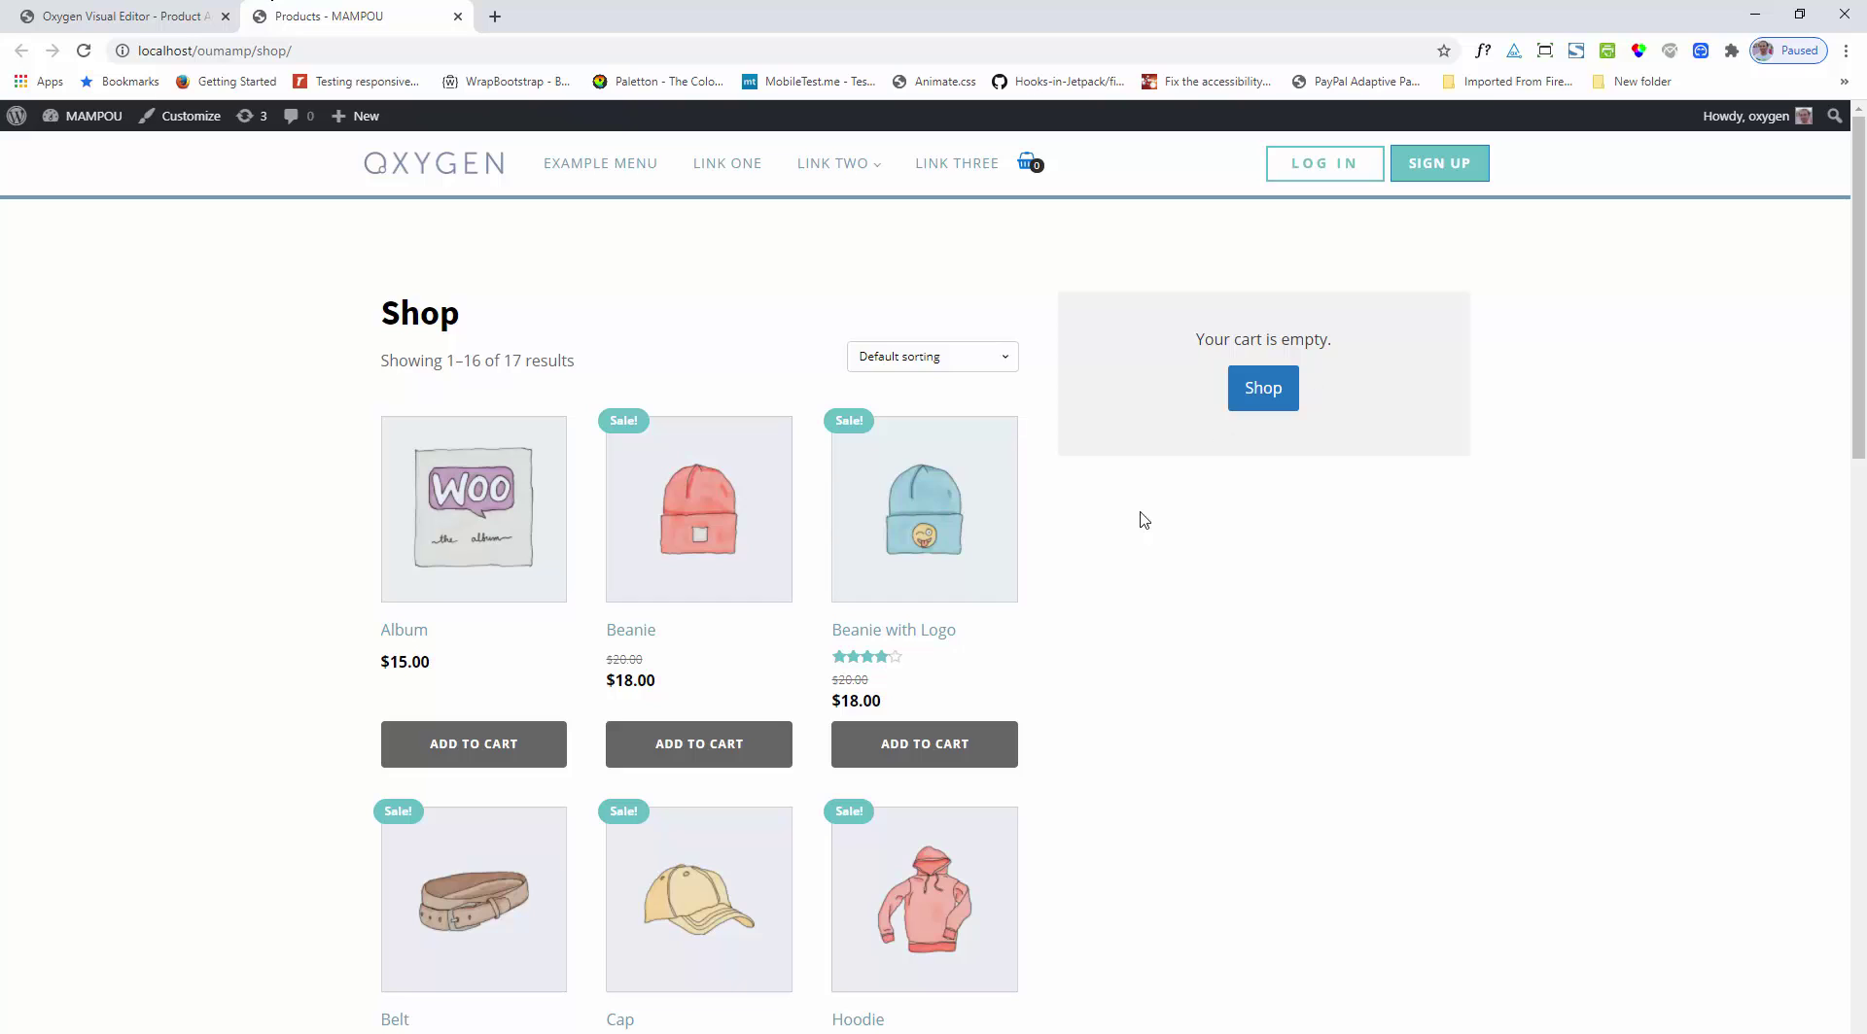
# Step: Test the cart by adding Beanie and Beanie with Logo and raising each quantity to 2
pyautogui.click(686, 747)
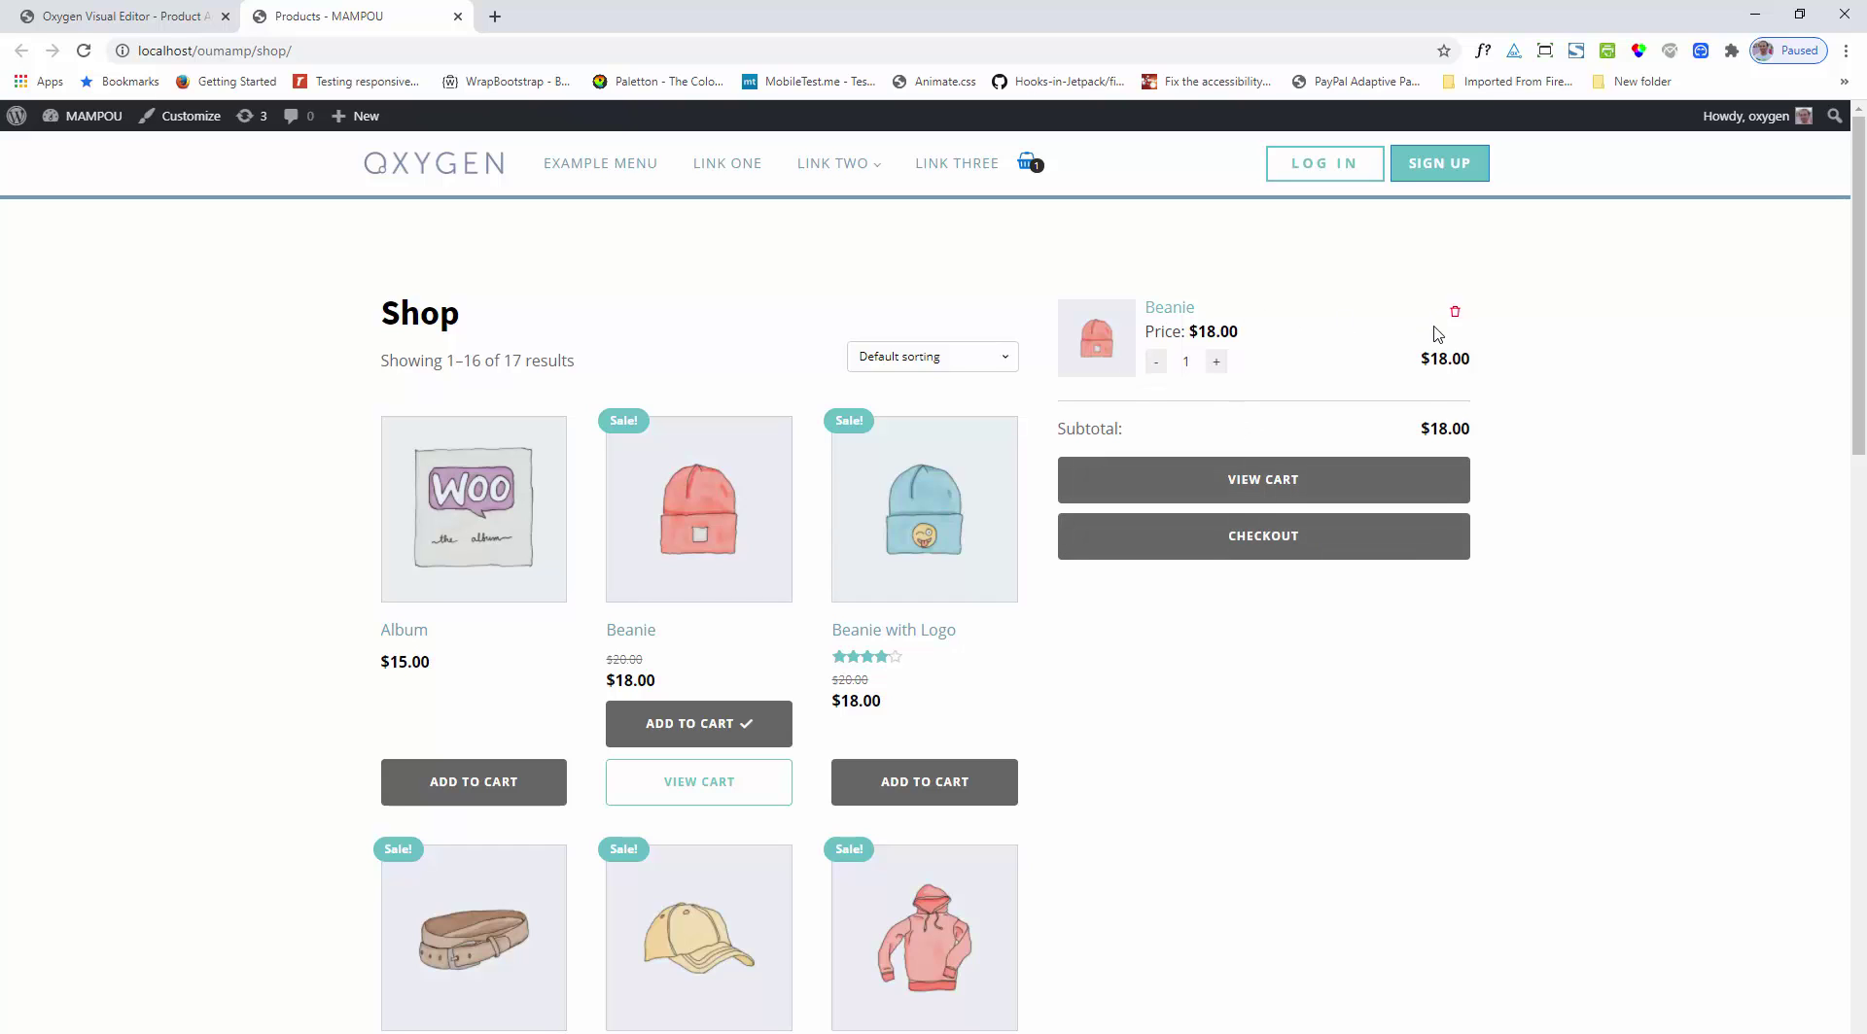
pyautogui.click(922, 784)
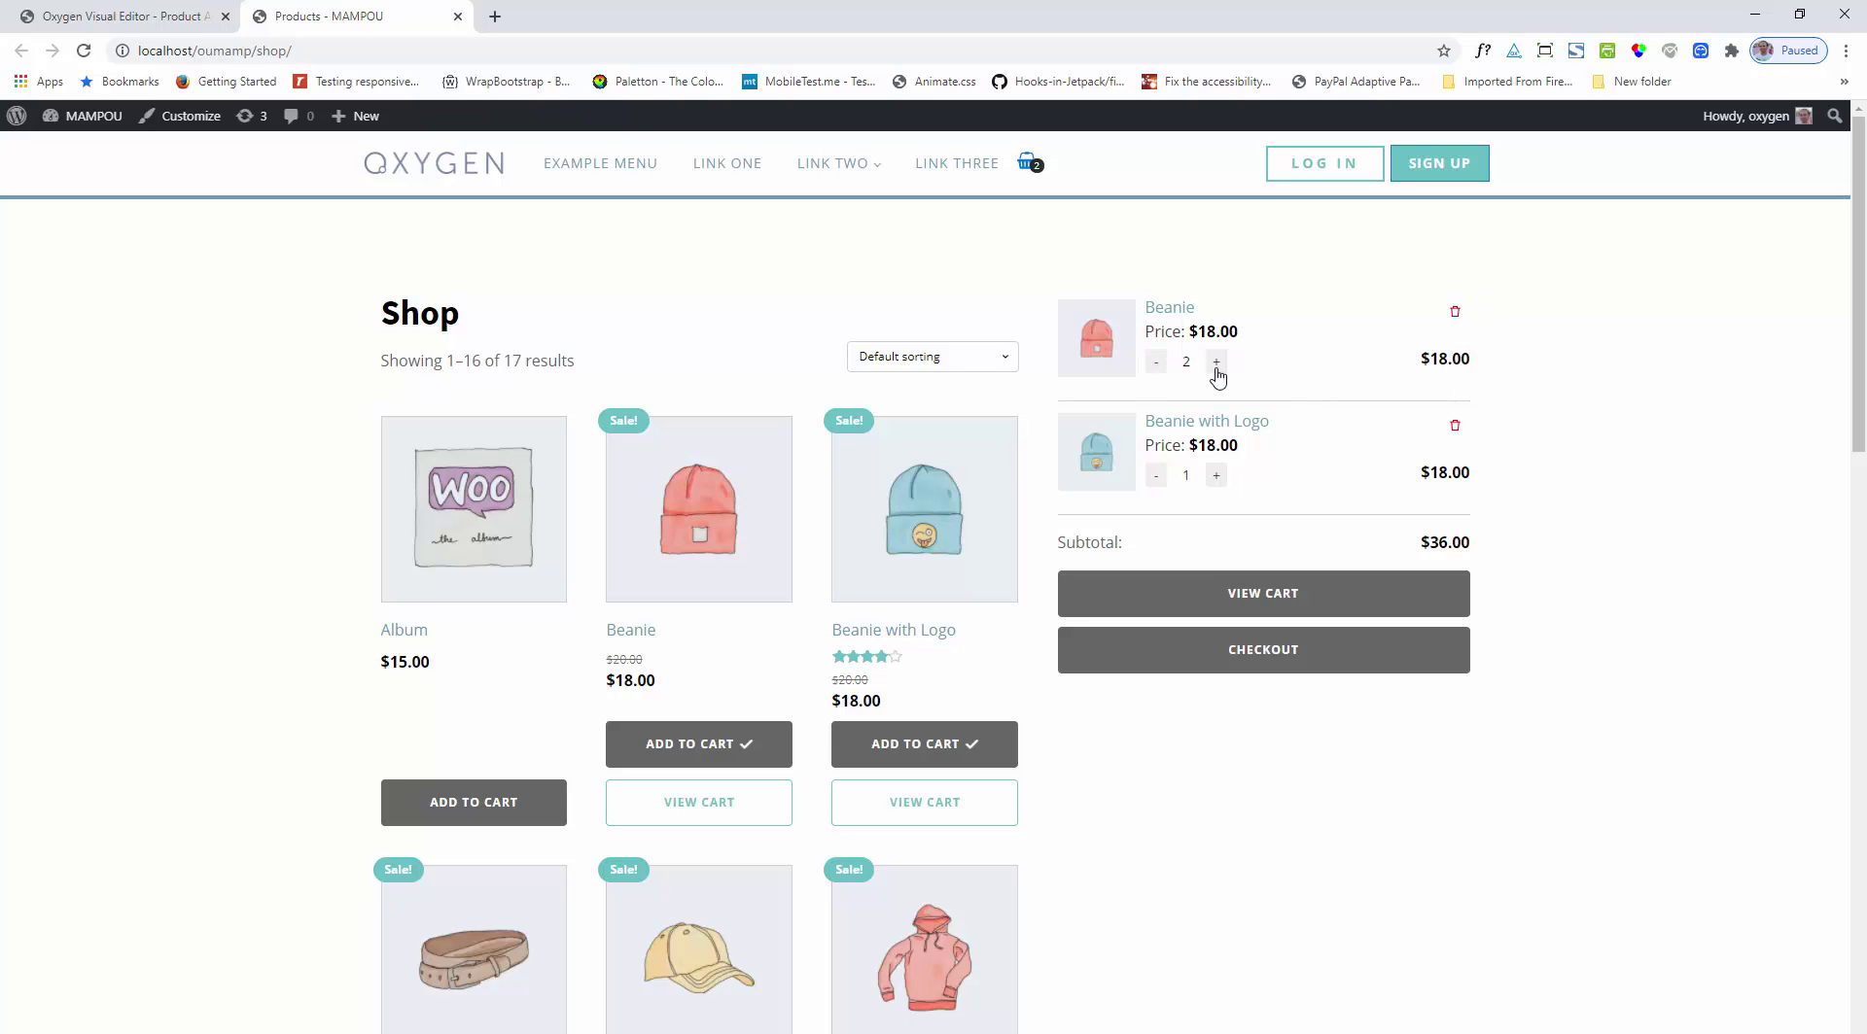
pyautogui.click(1217, 475)
# Step: Return to the template editor and examine the Ultimate Cart's View Cart, Checkout and Buttons settings
pyautogui.click(89, 11)
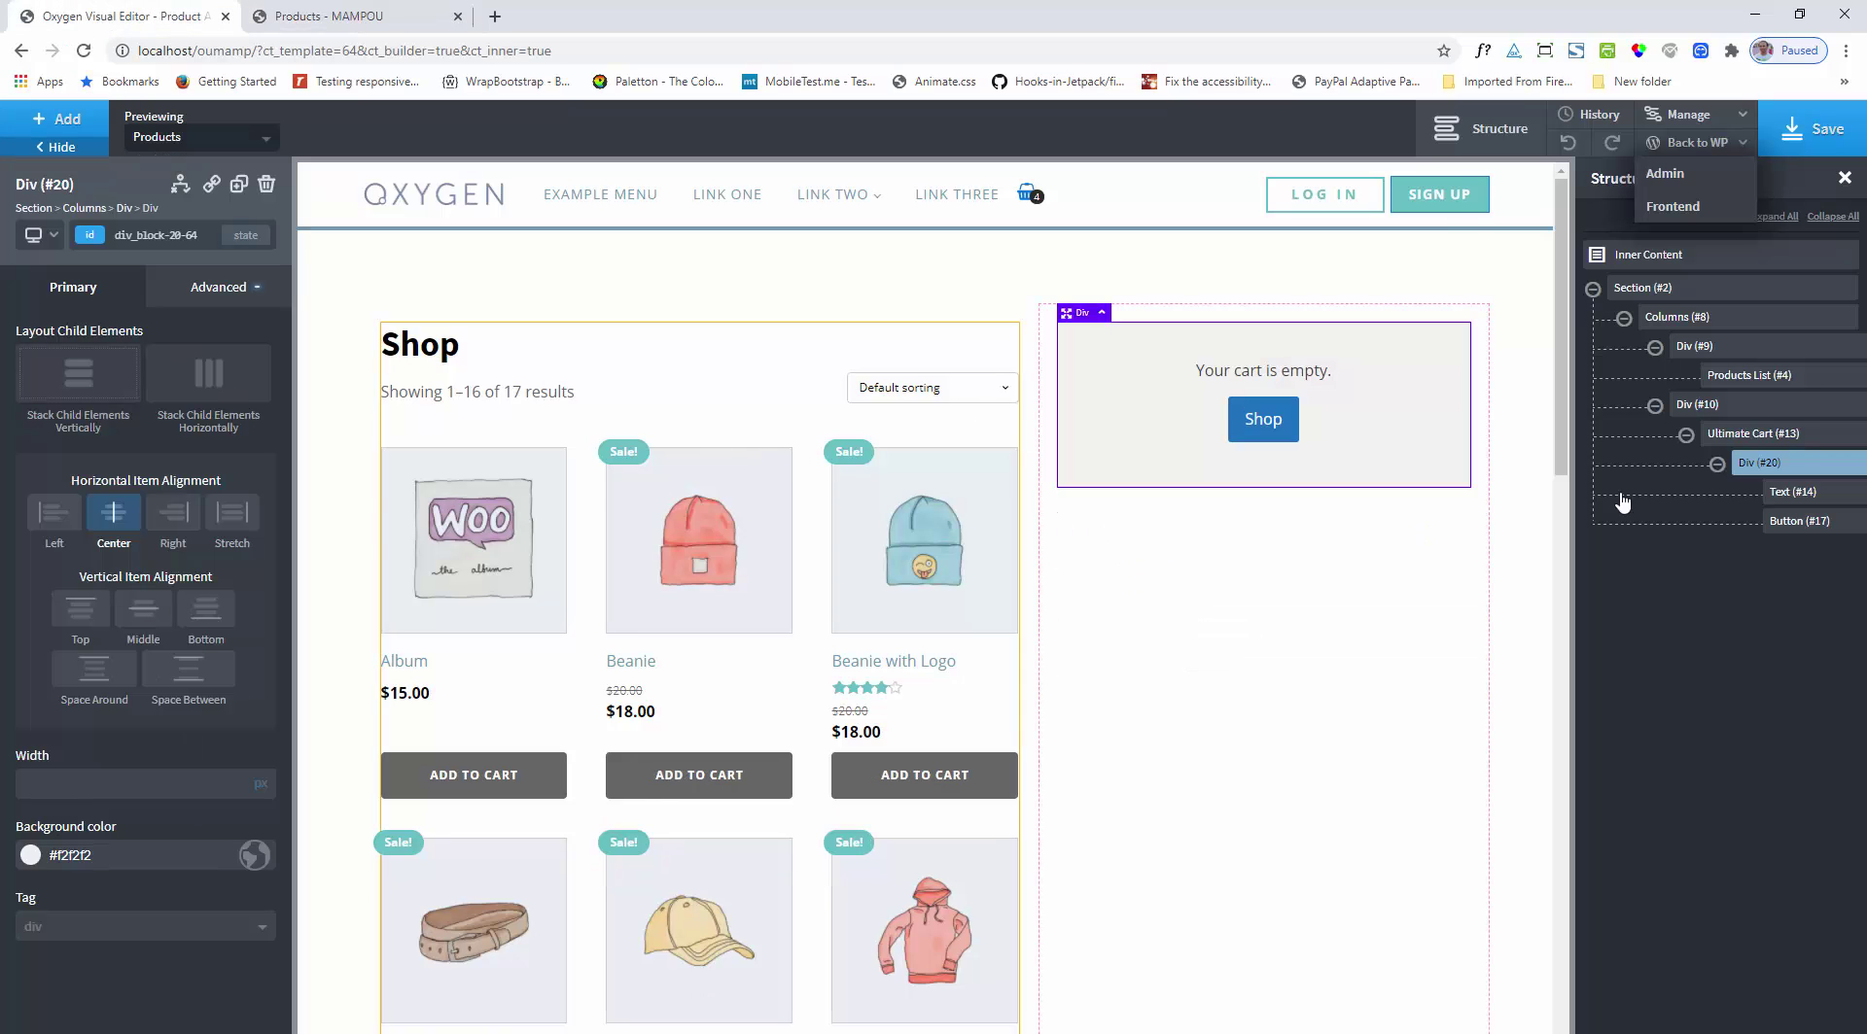
pyautogui.click(1784, 434)
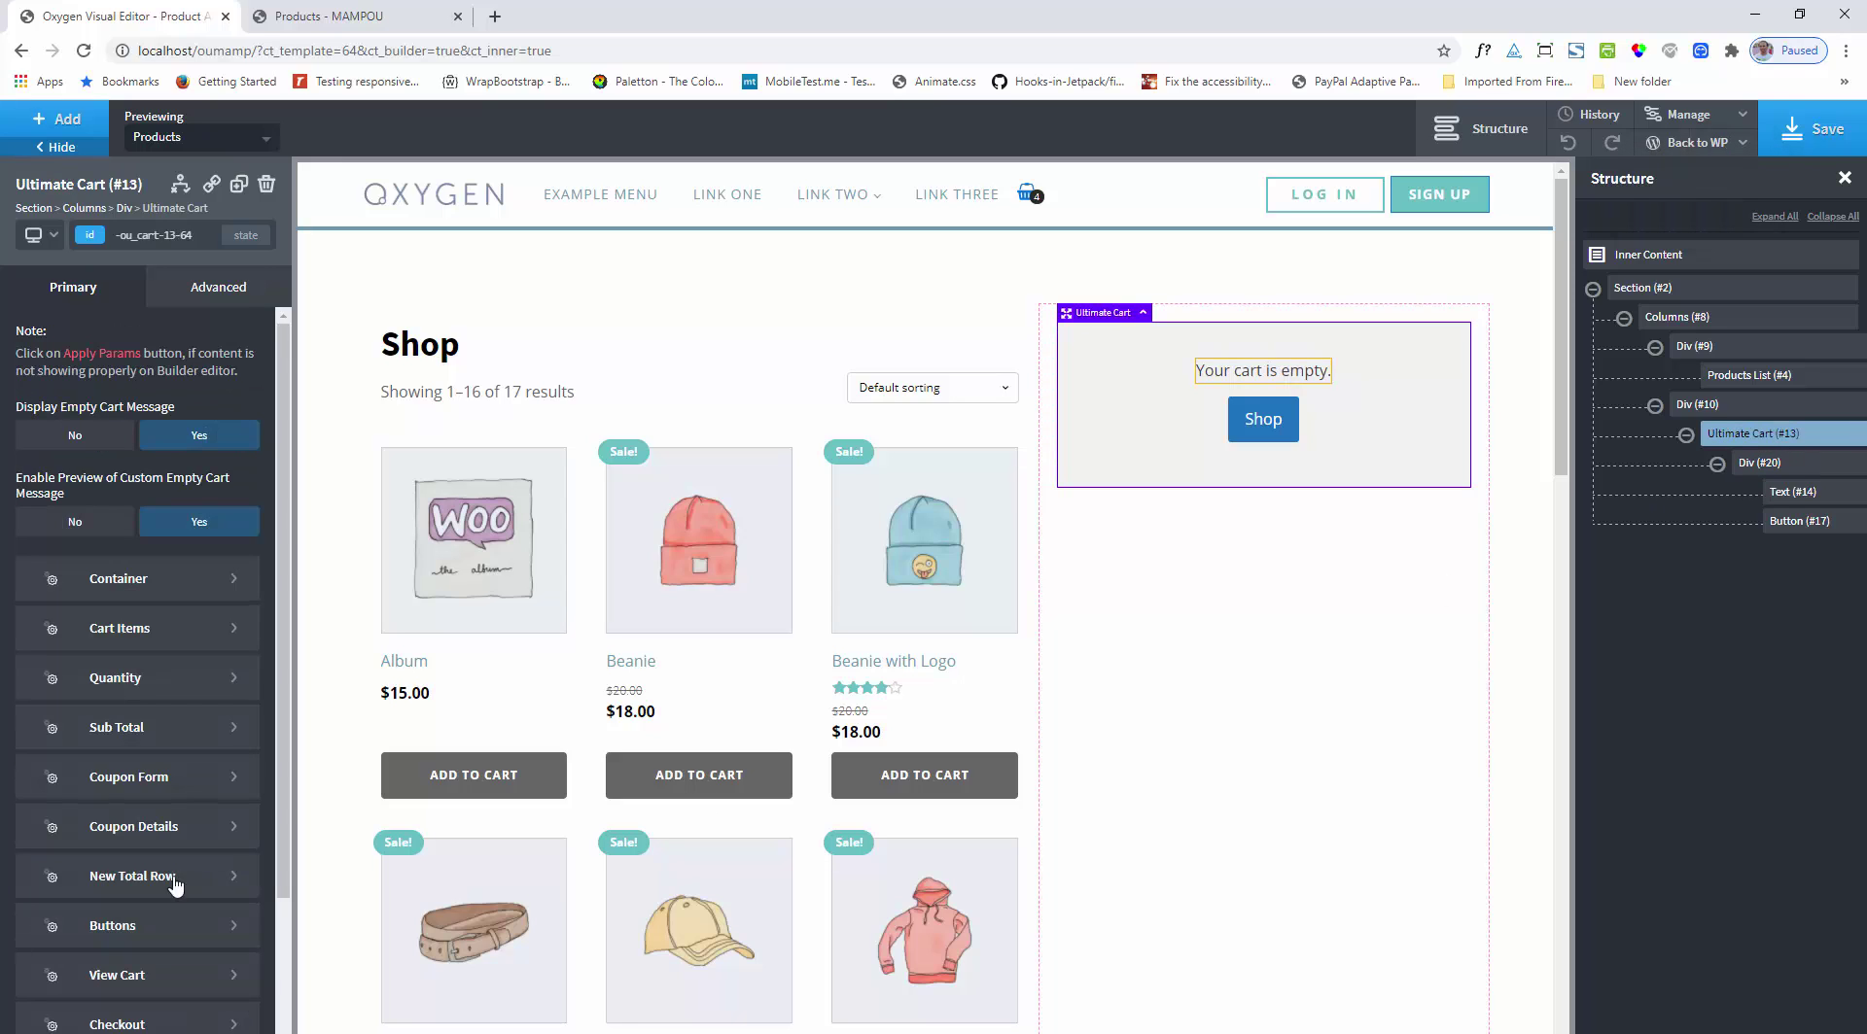
pyautogui.scroll(-2, 136, 885)
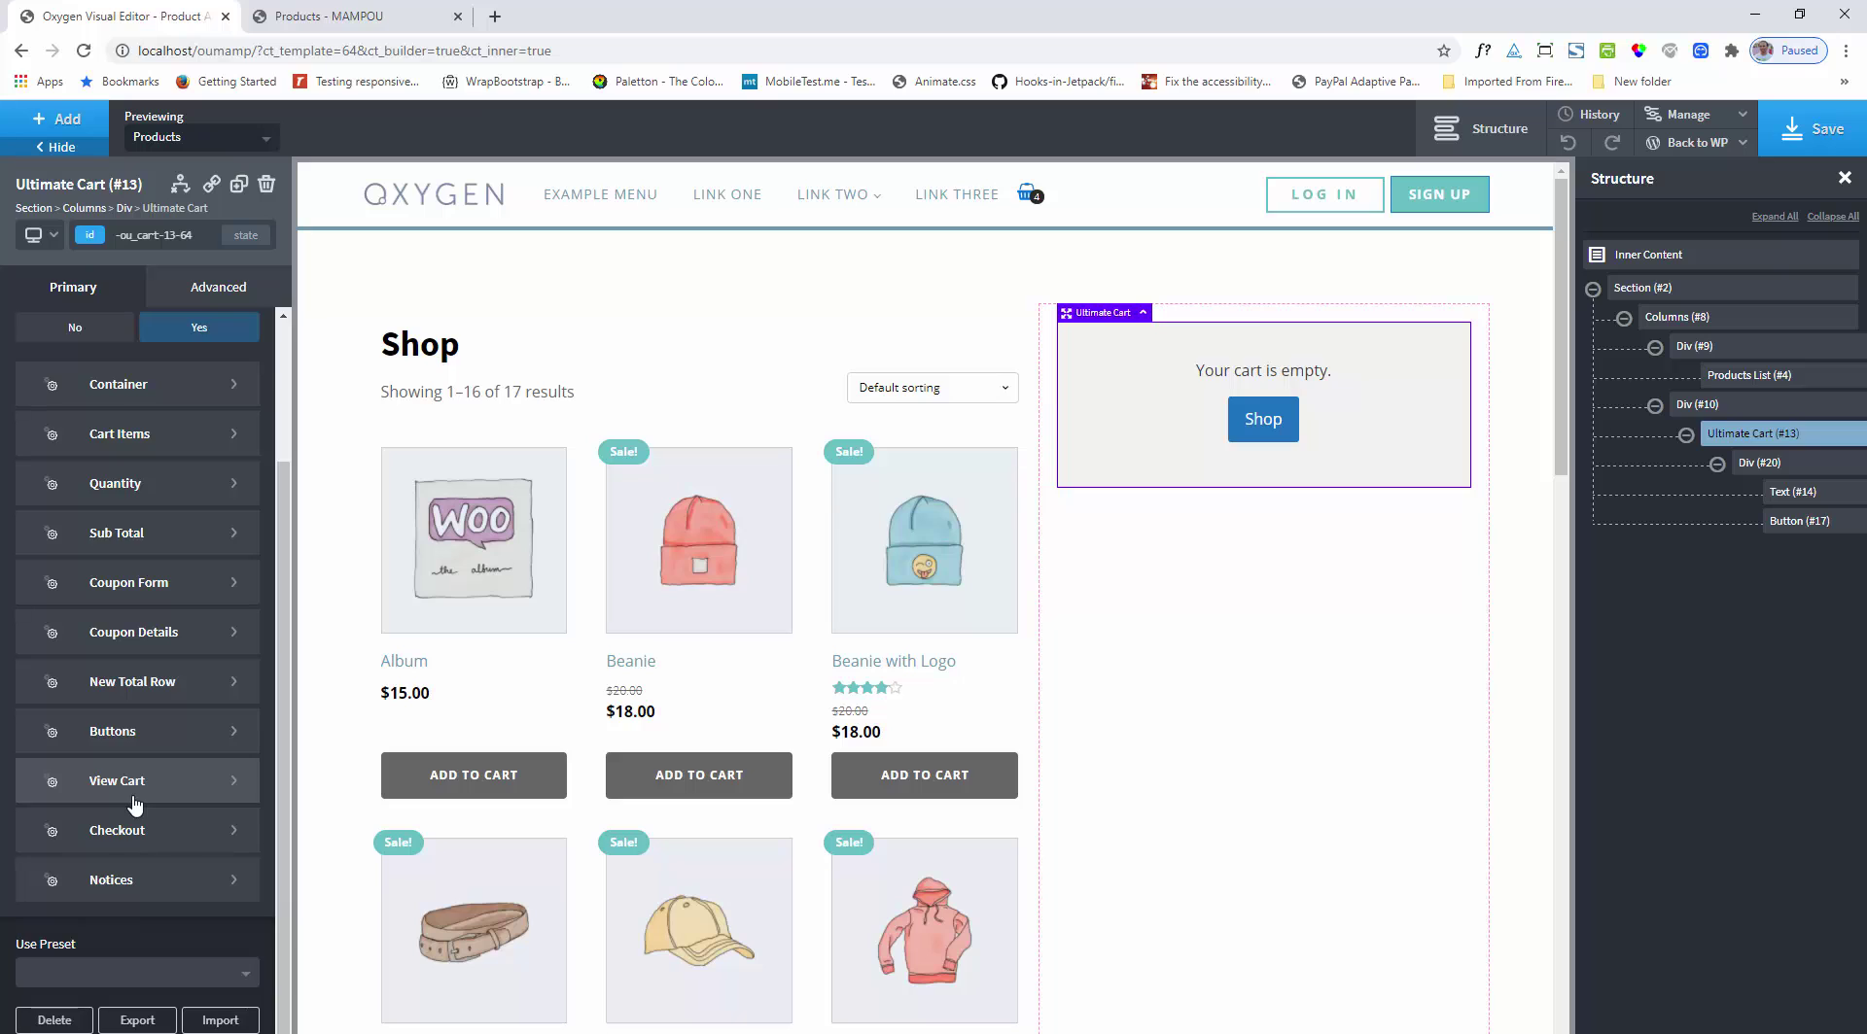
pyautogui.click(135, 788)
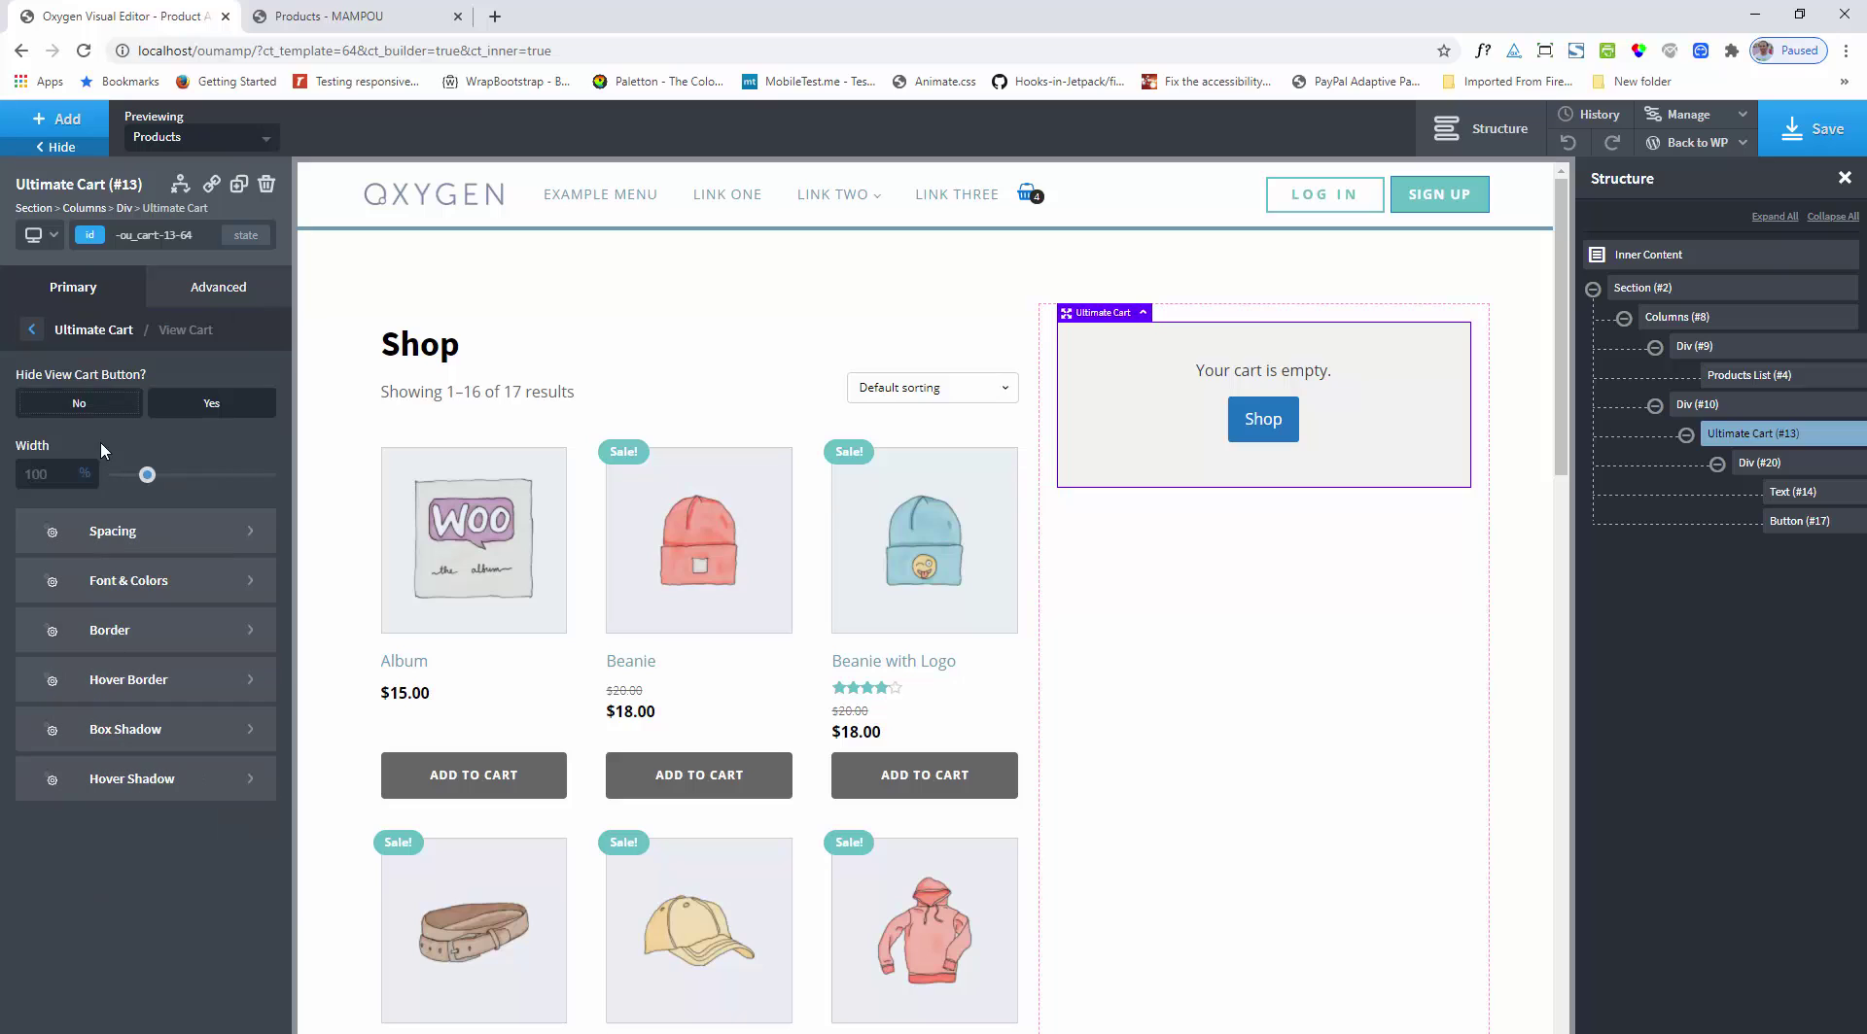
pyautogui.click(96, 330)
pyautogui.scroll(-3, 139, 749)
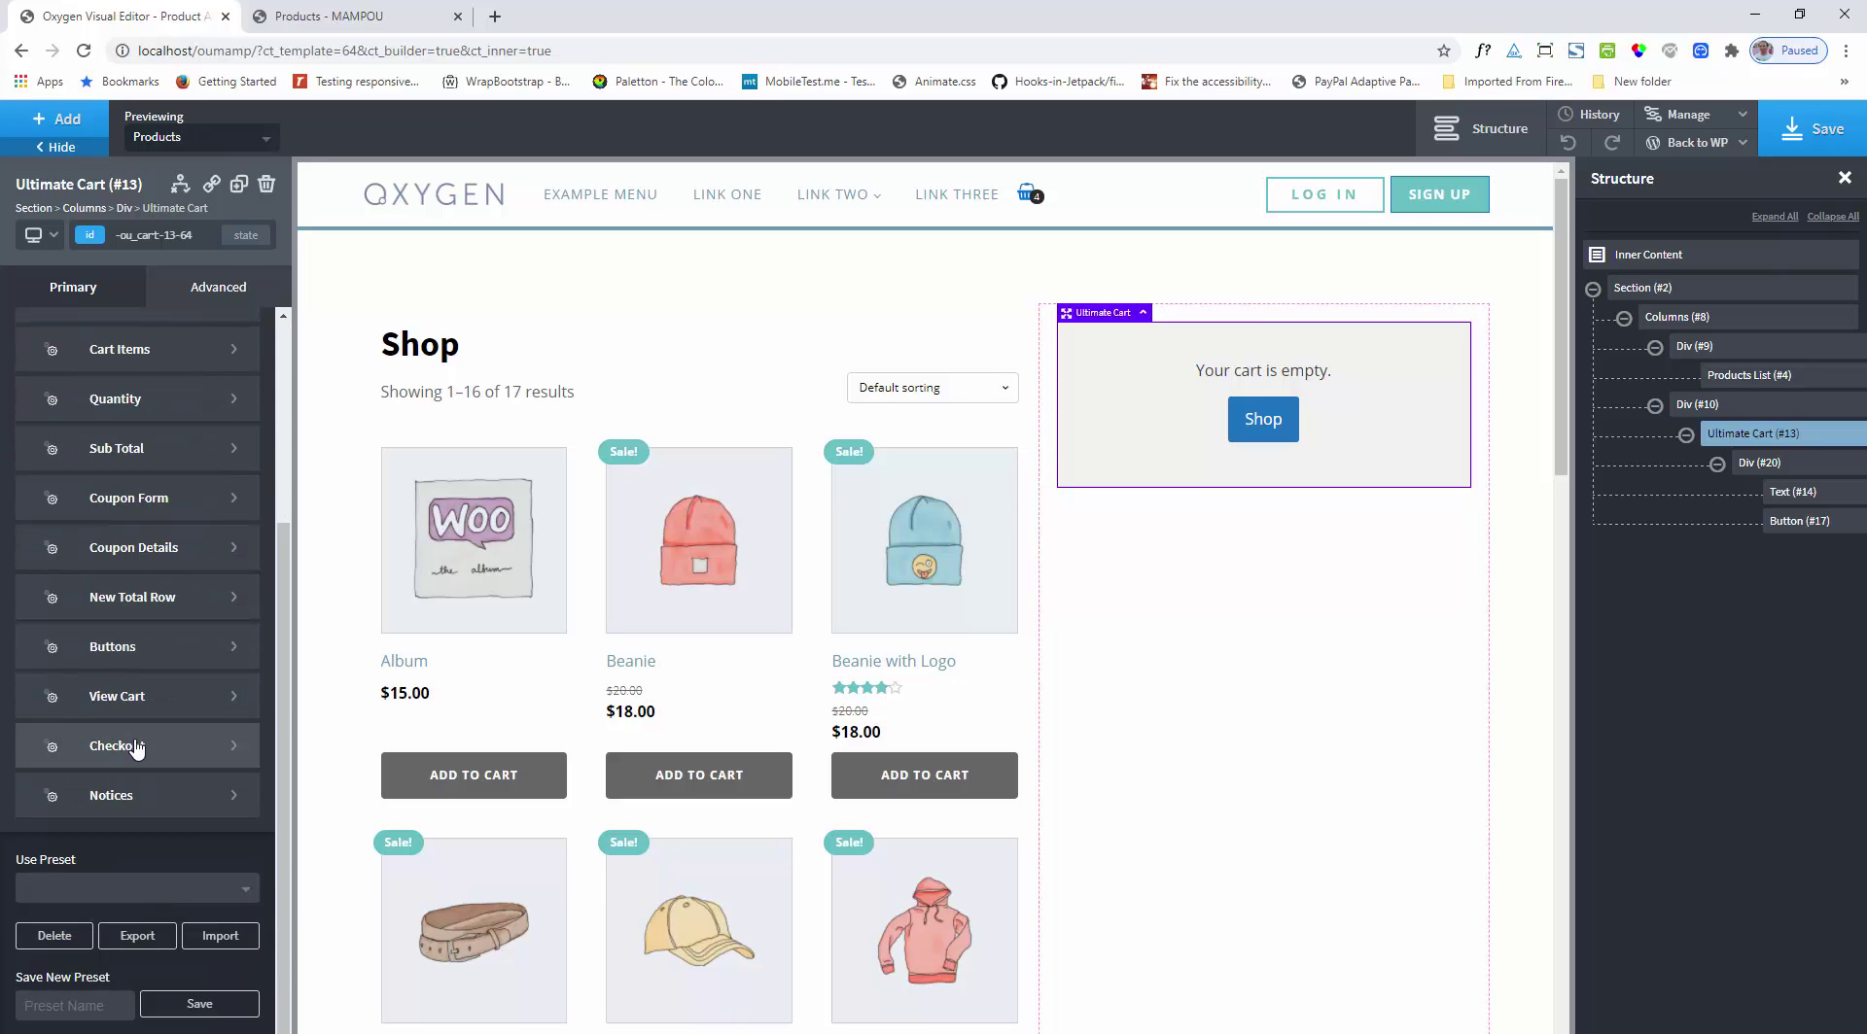
pyautogui.click(137, 748)
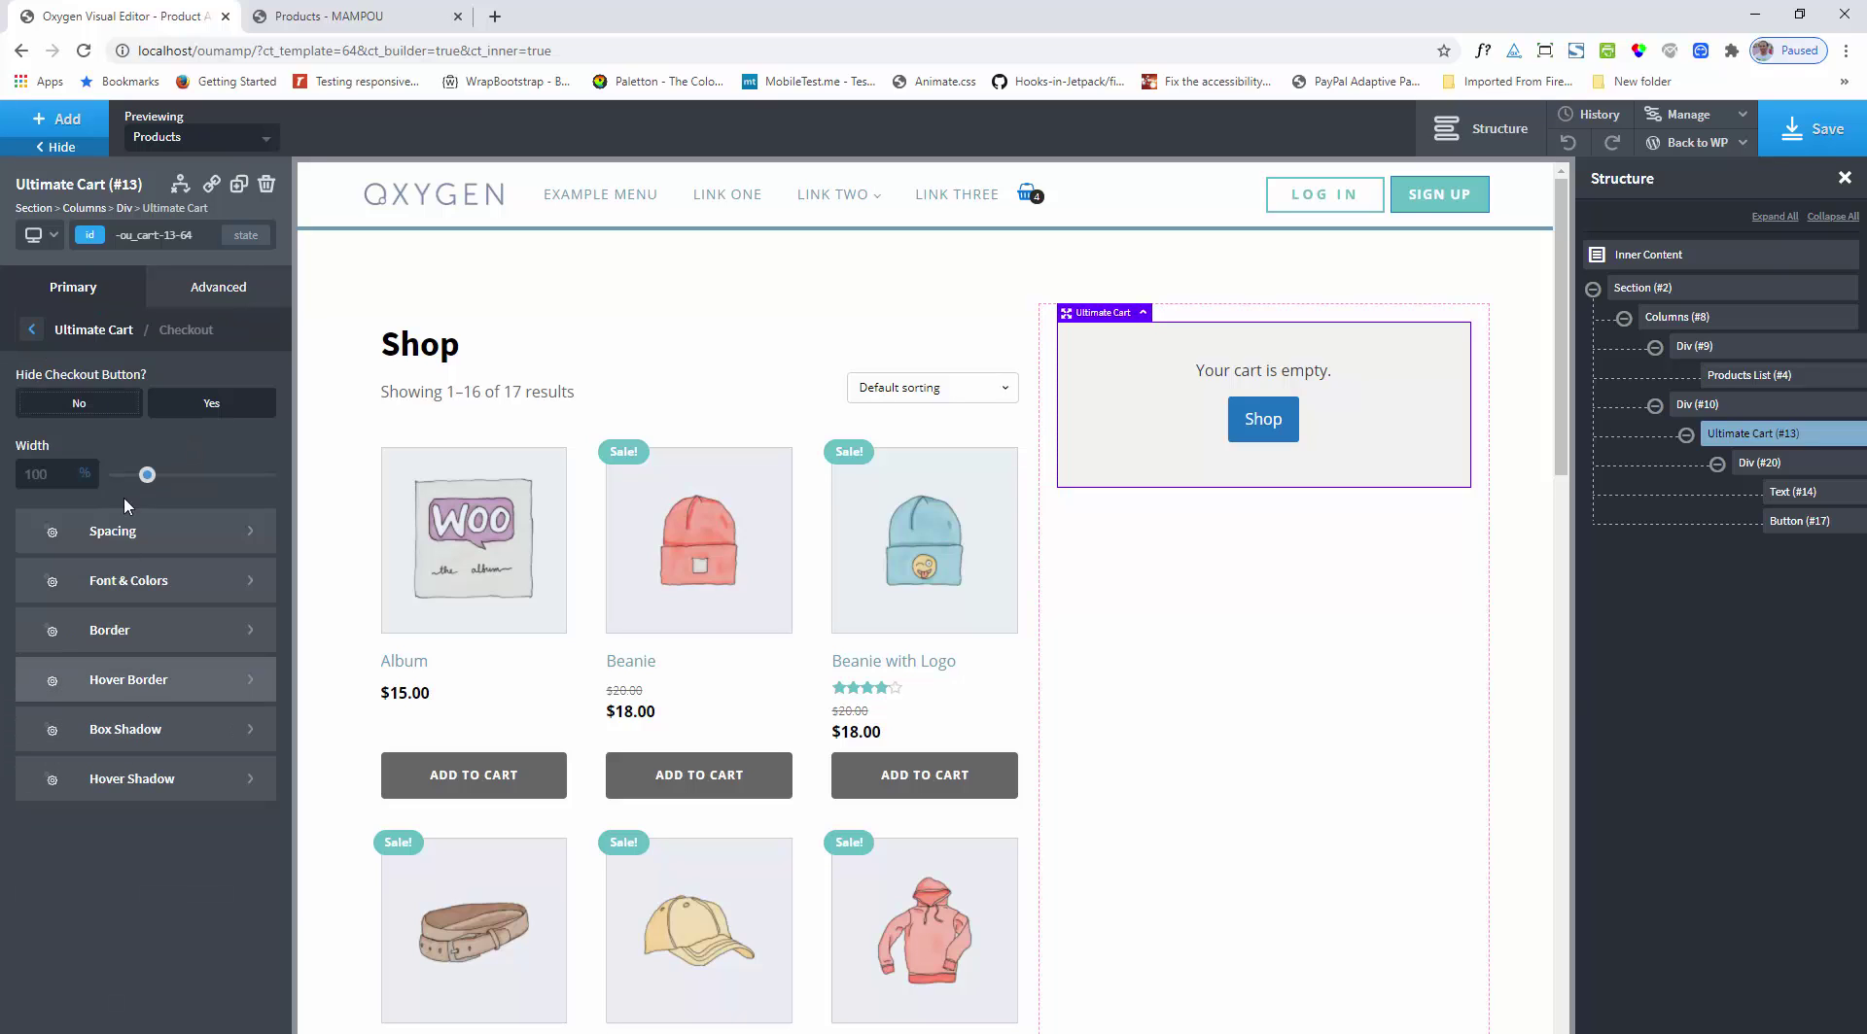
pyautogui.click(95, 331)
pyautogui.scroll(-3, 185, 778)
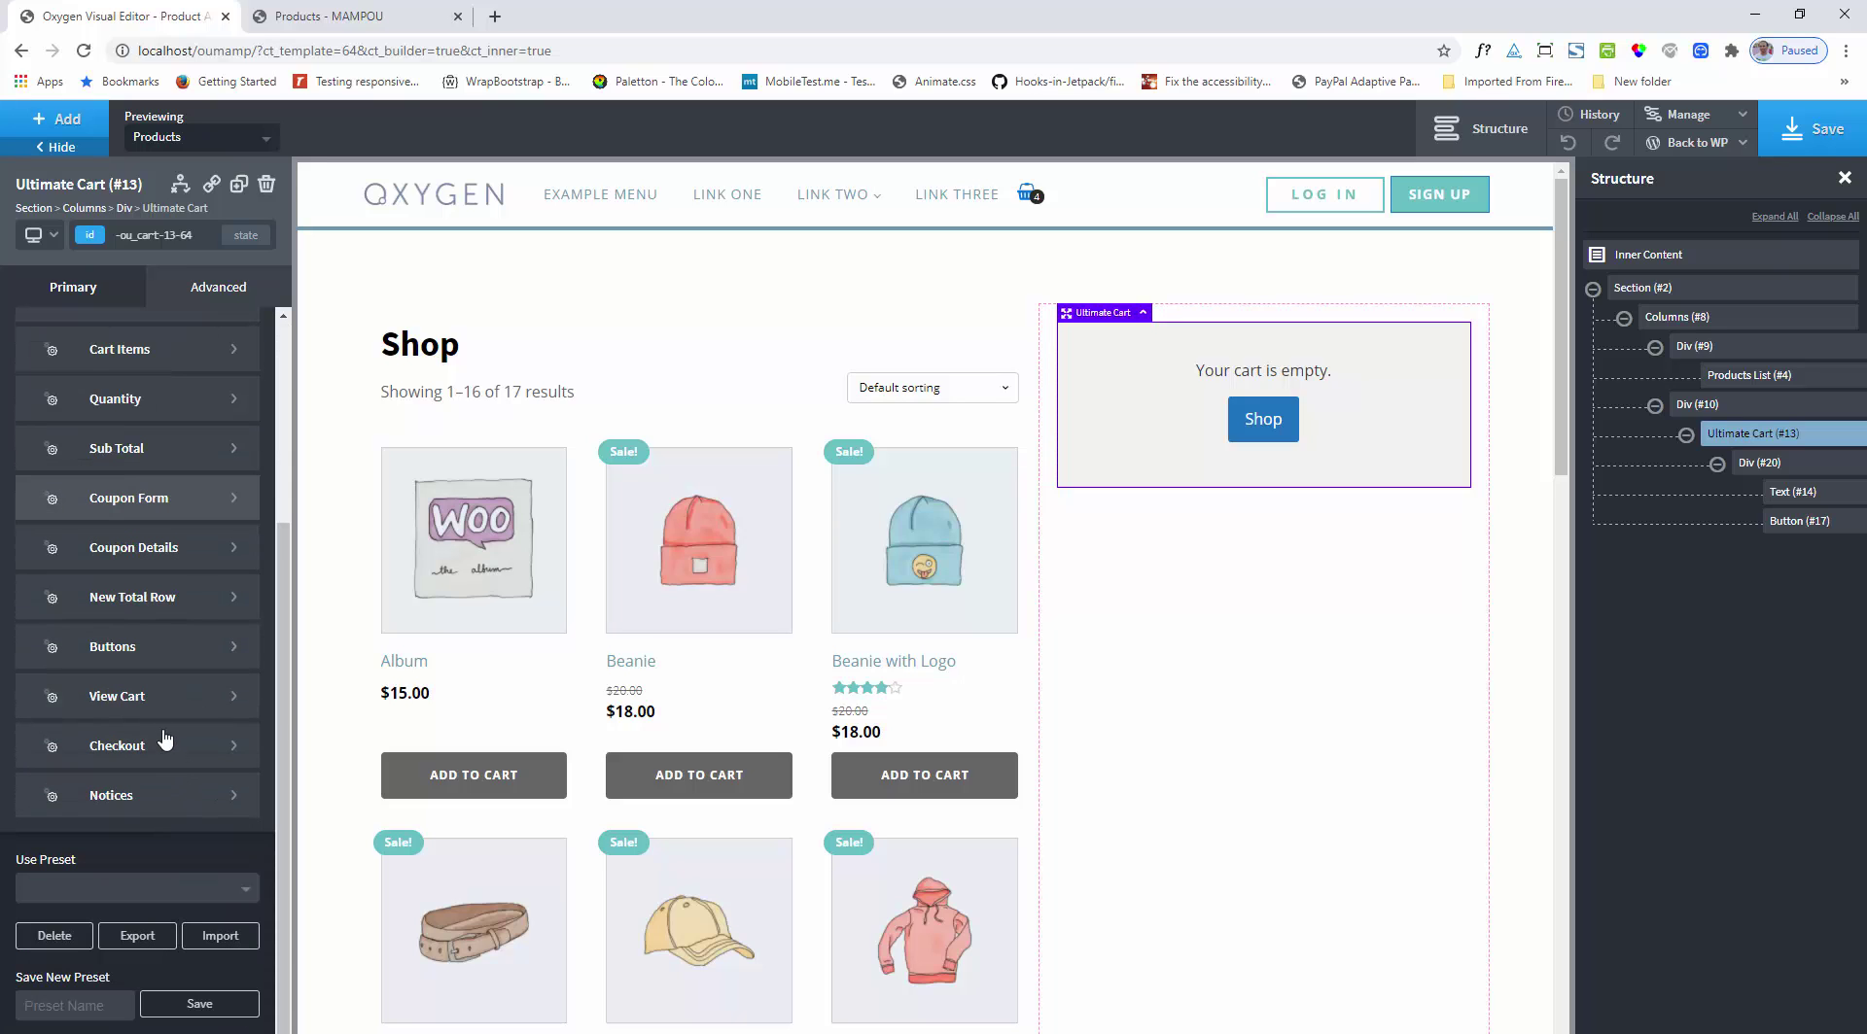
pyautogui.click(115, 648)
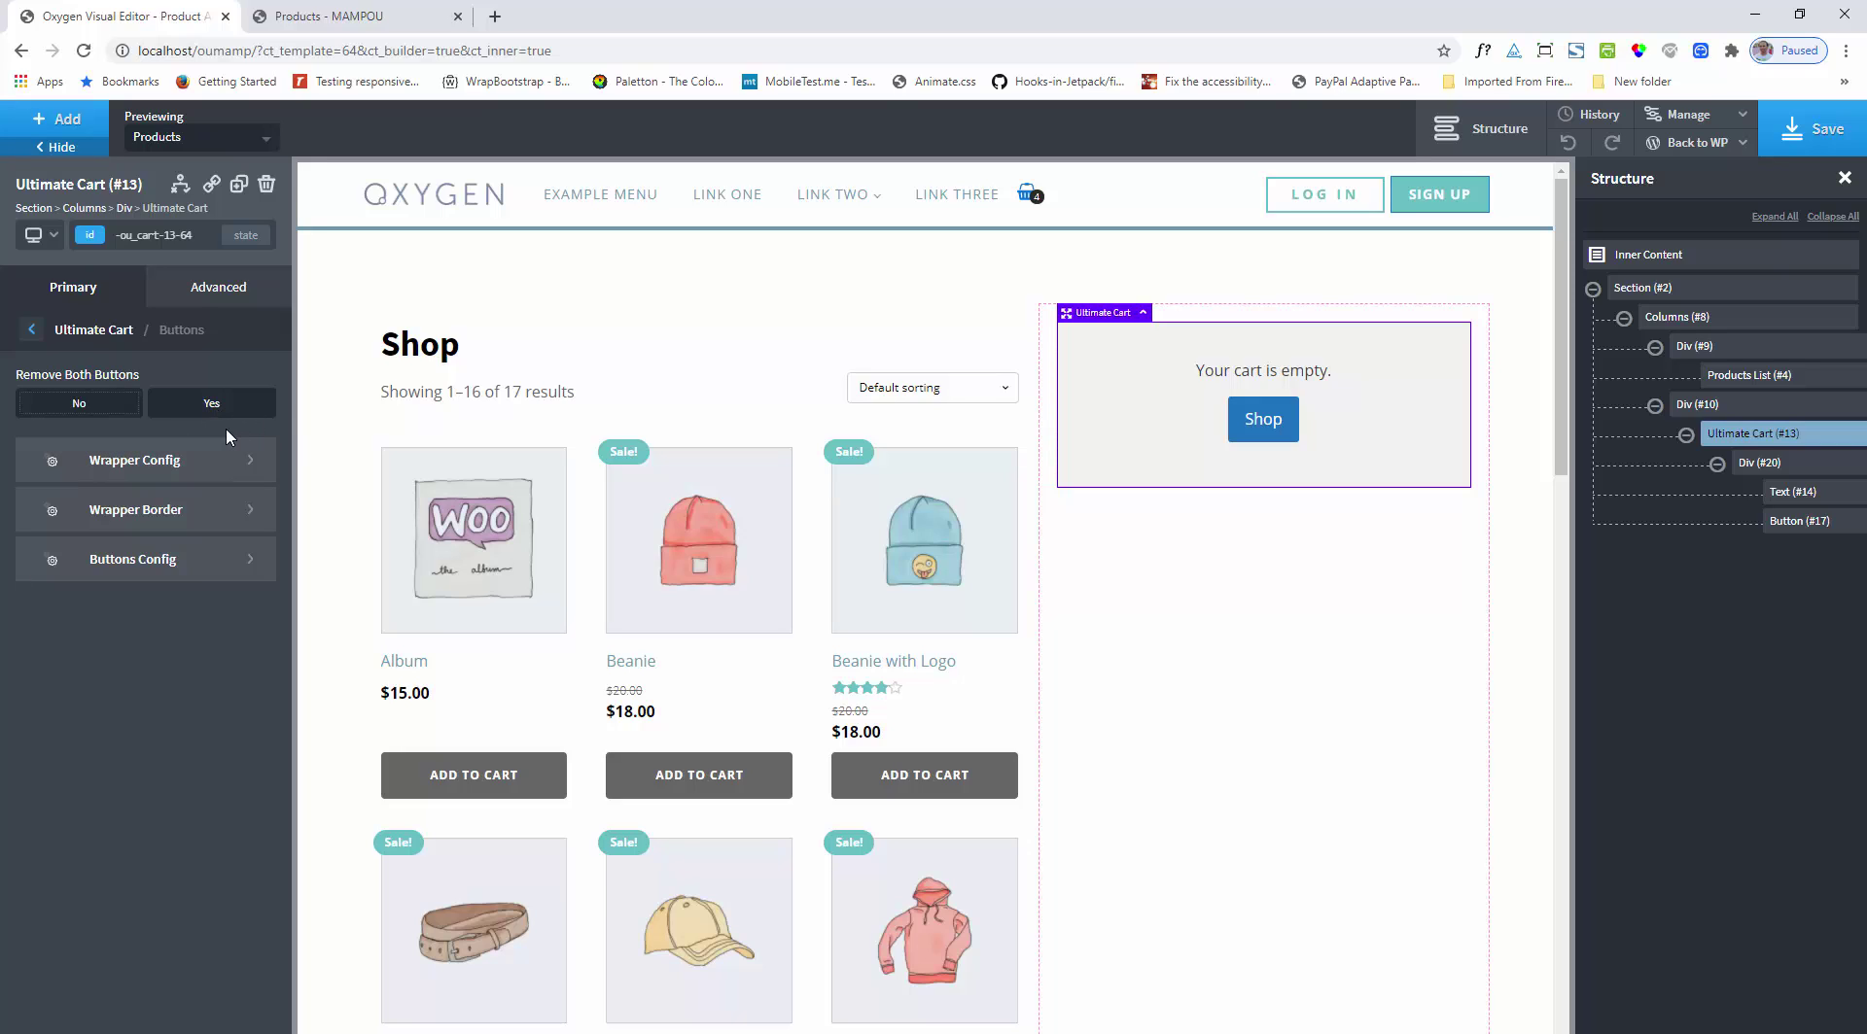
# Step: Check the populated cart on the frontend shop page, then return to the template editor and open the Ultimate Cart's Sub Total settings
pyautogui.click(303, 10)
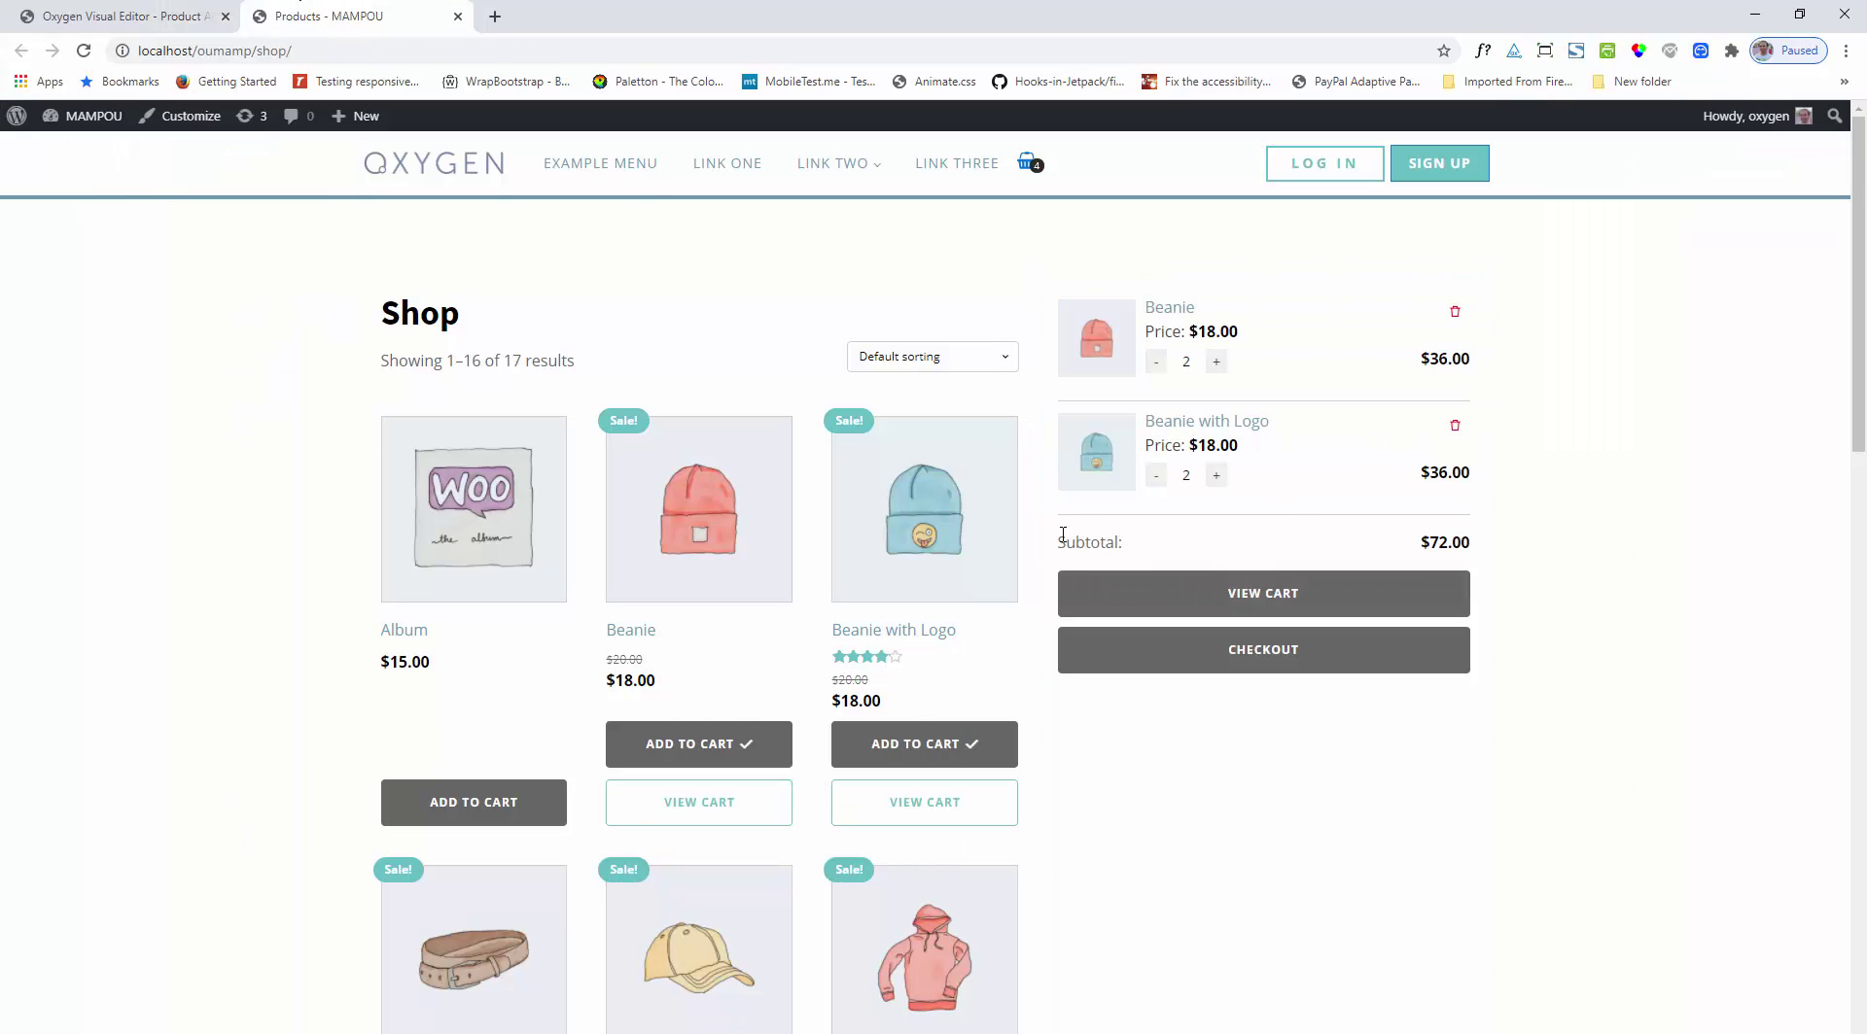
pyautogui.click(127, 15)
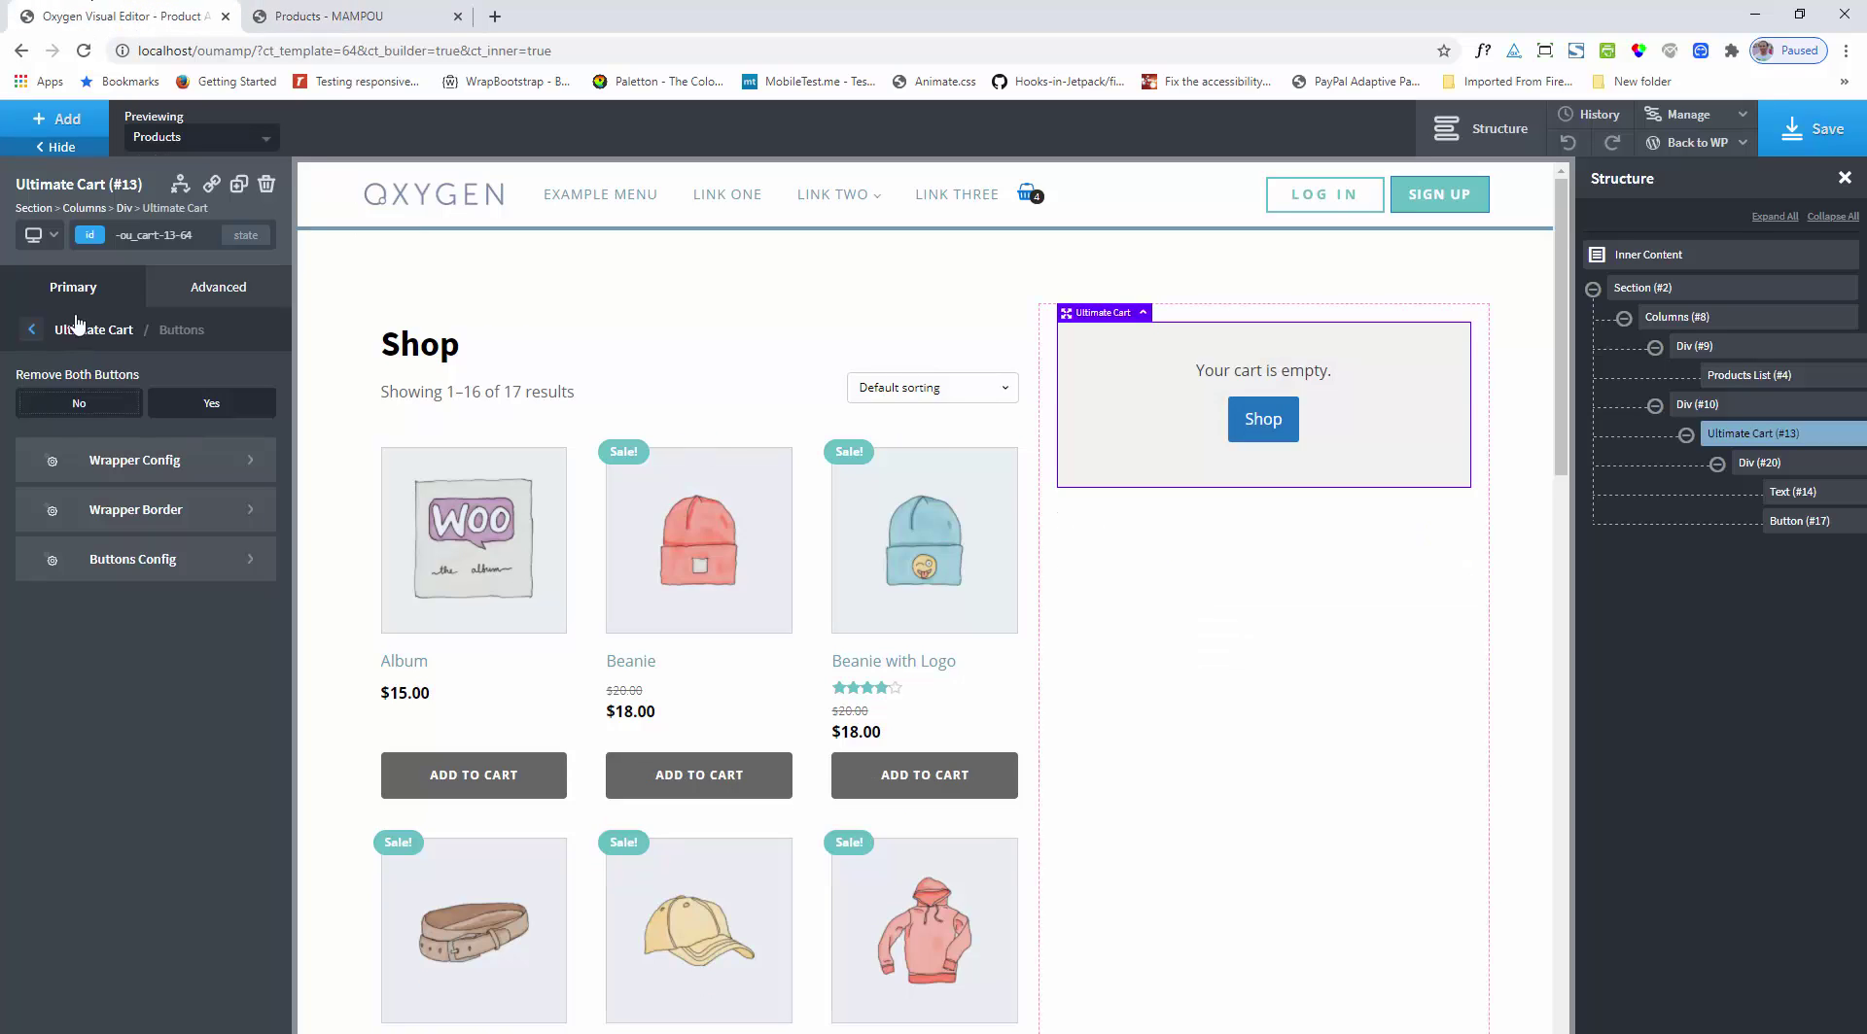
pyautogui.click(78, 334)
pyautogui.scroll(-3, 156, 602)
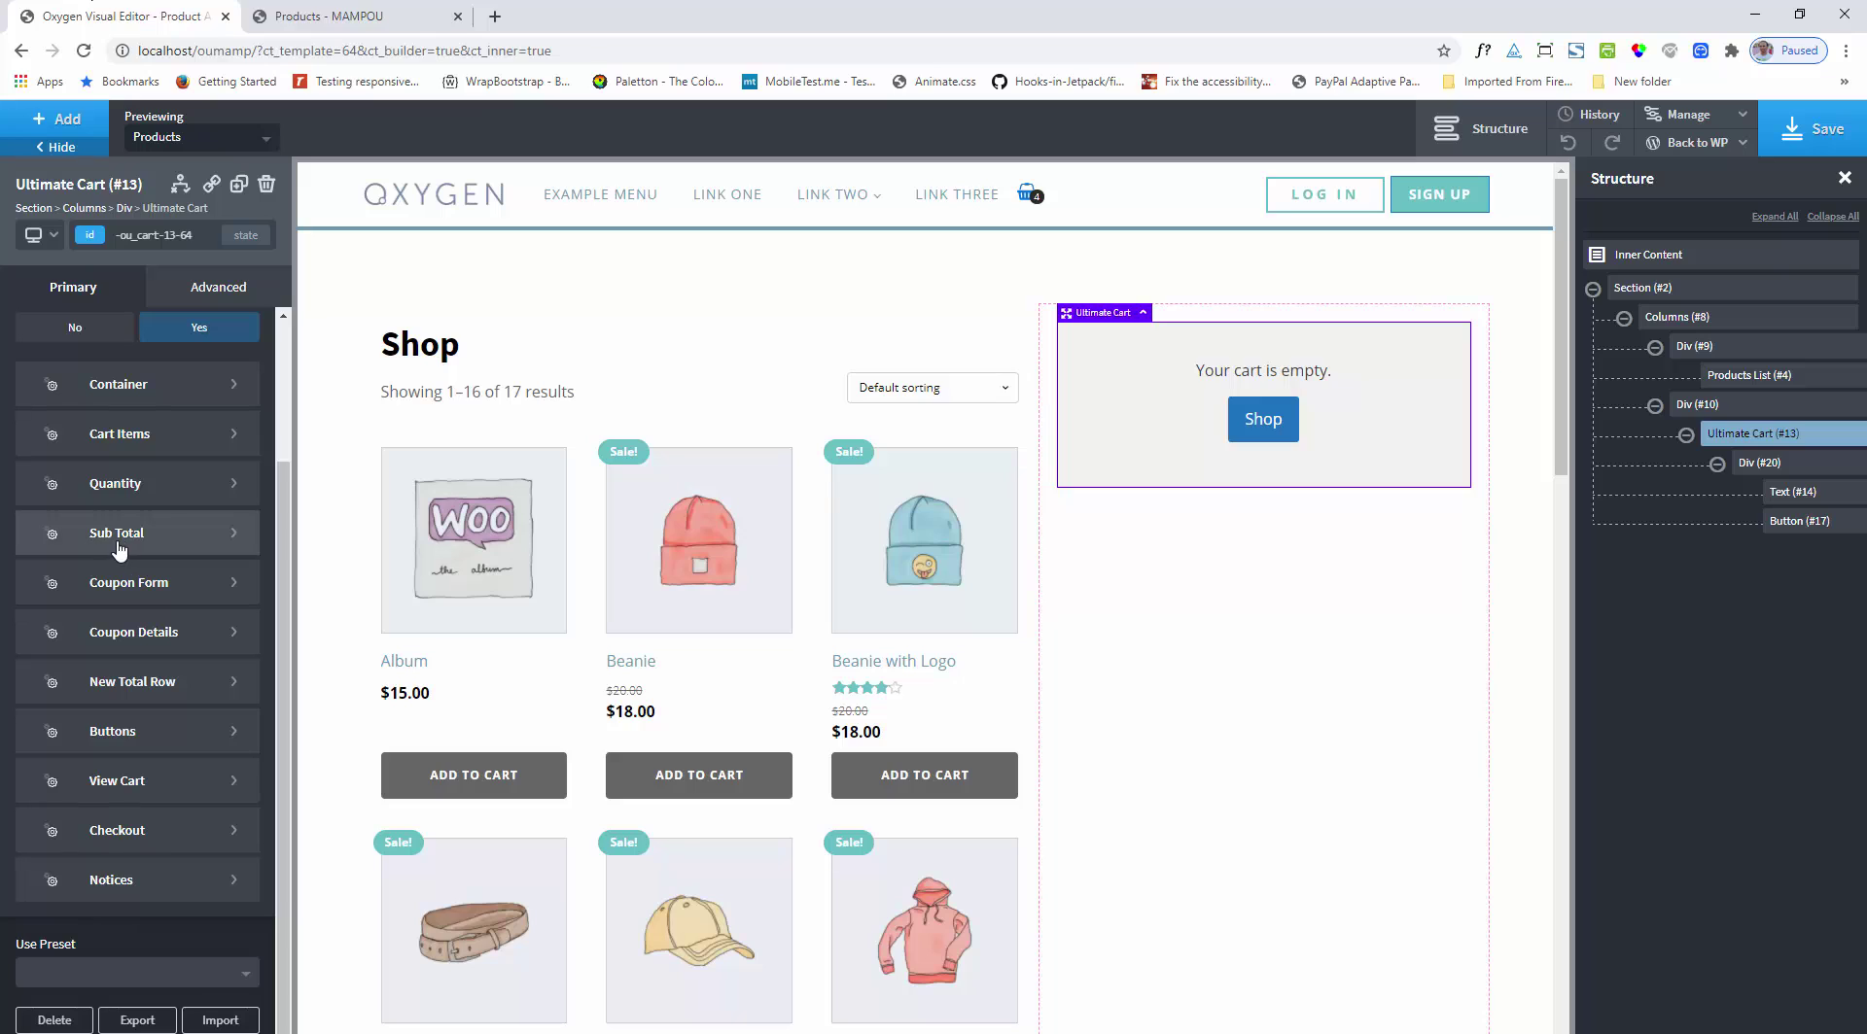
pyautogui.click(116, 552)
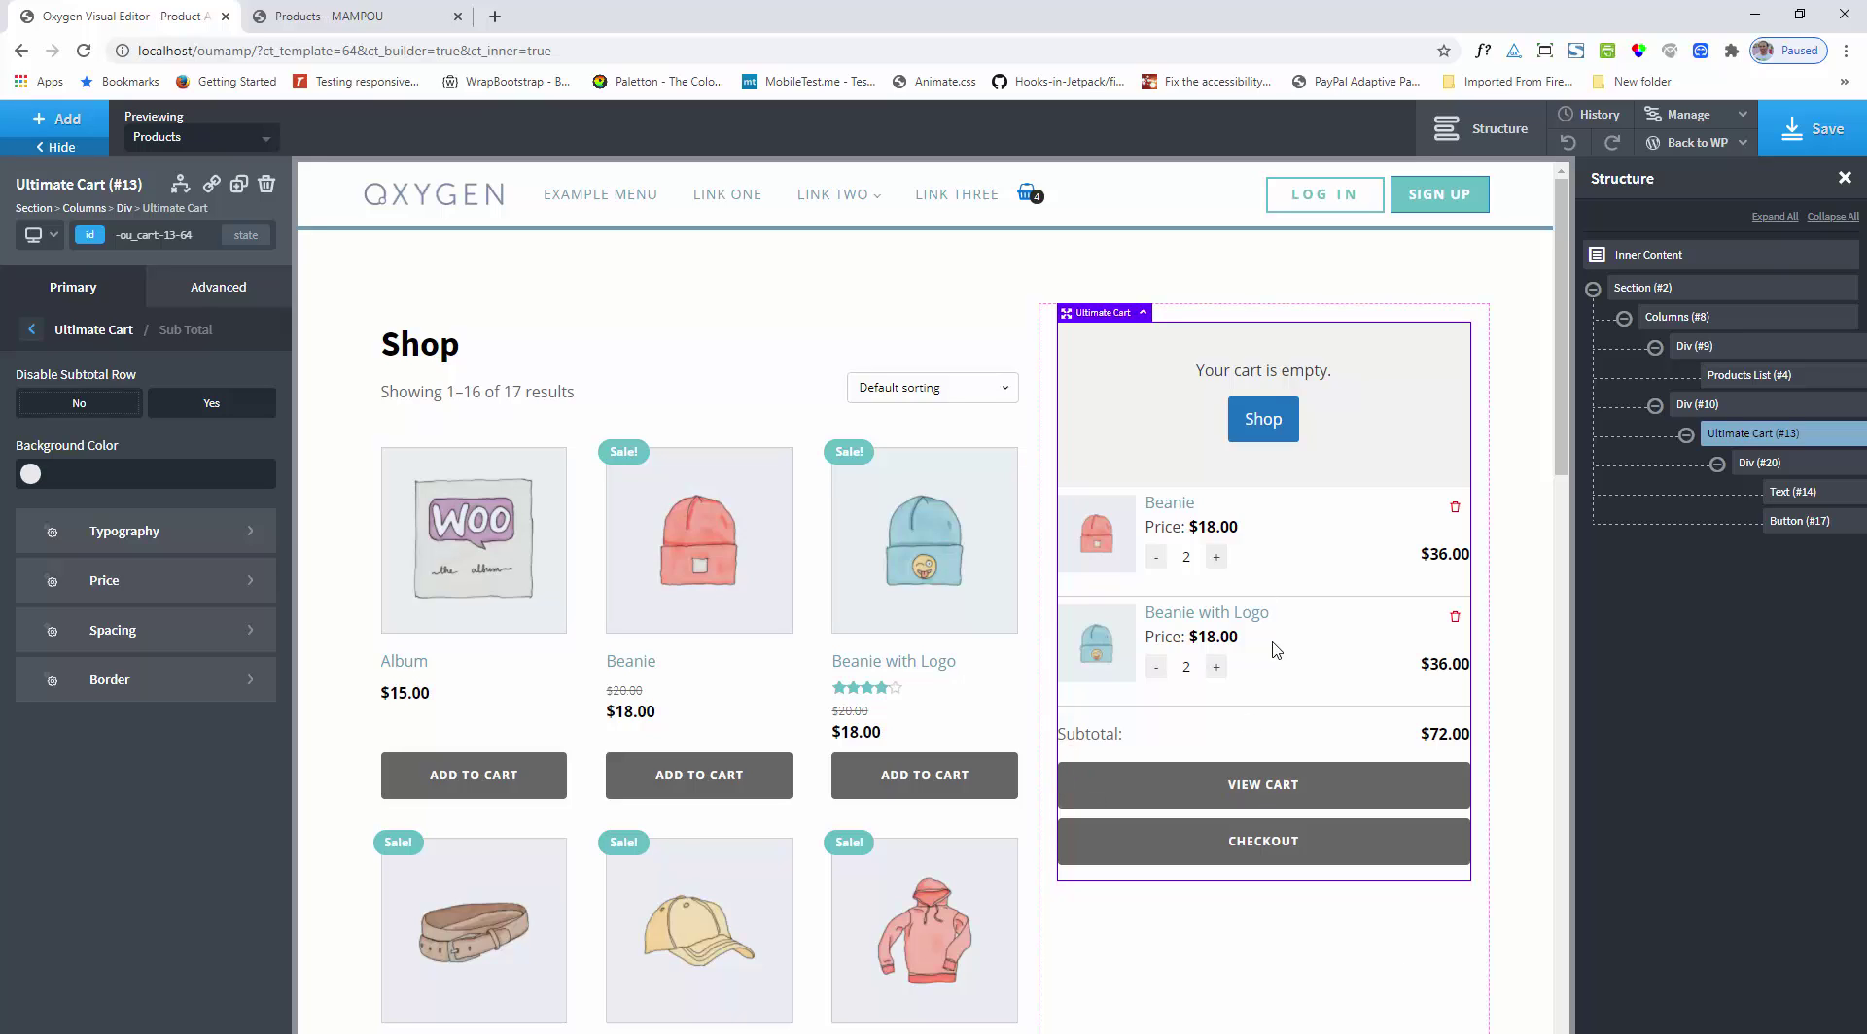
# Step: Turn off the Ultimate Cart's custom empty cart message preview and compare the editor's cart with the frontend shop page
pyautogui.click(1371, 440)
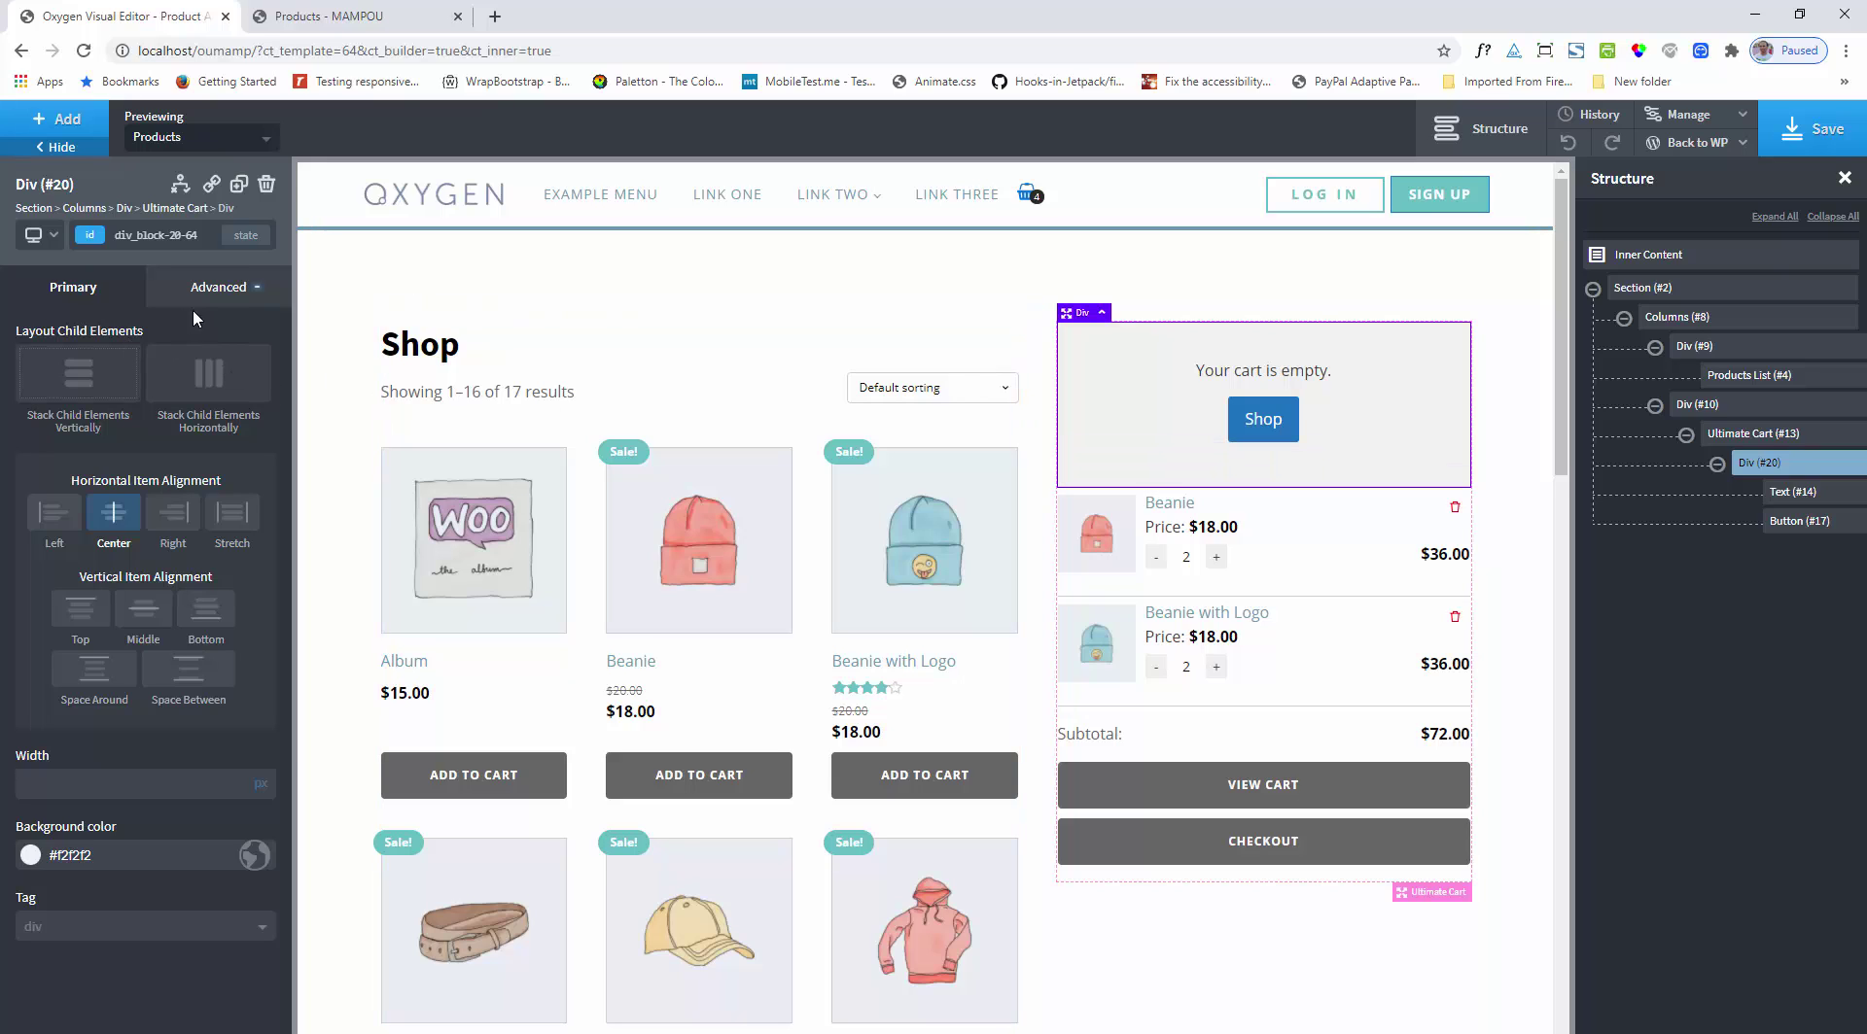
pyautogui.click(1716, 436)
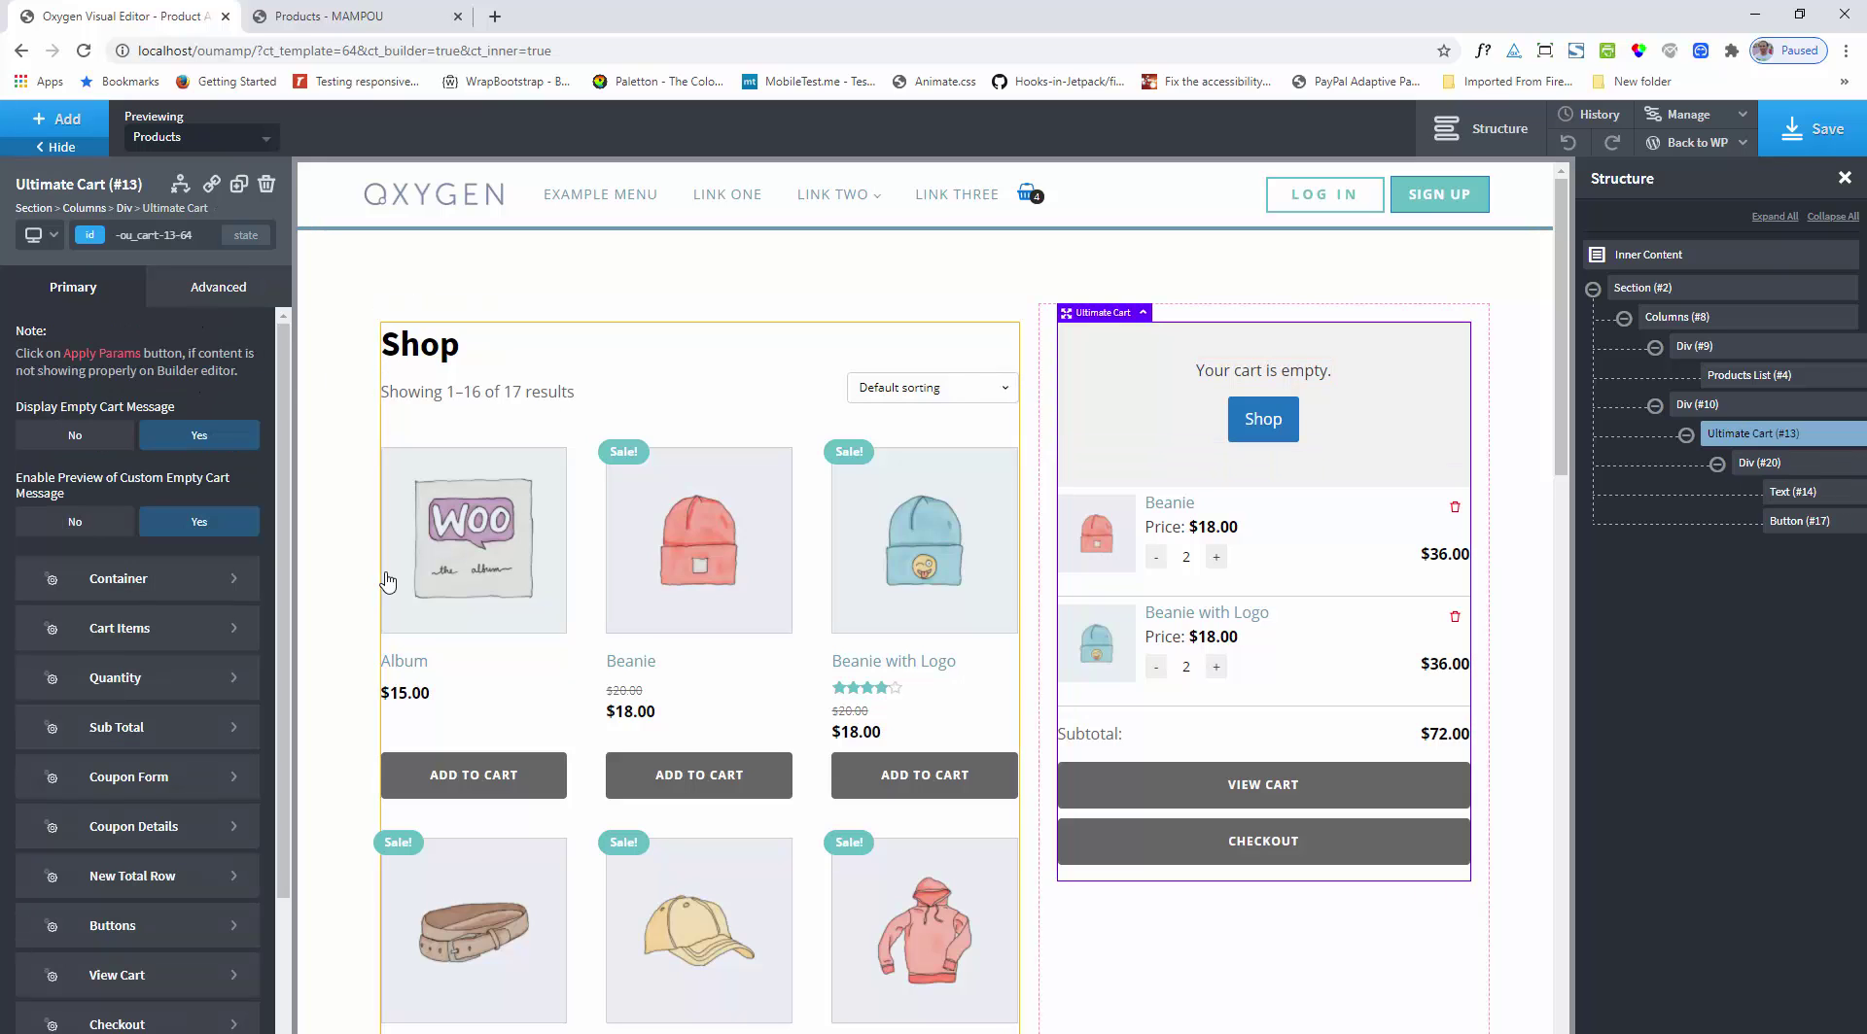
pyautogui.click(77, 530)
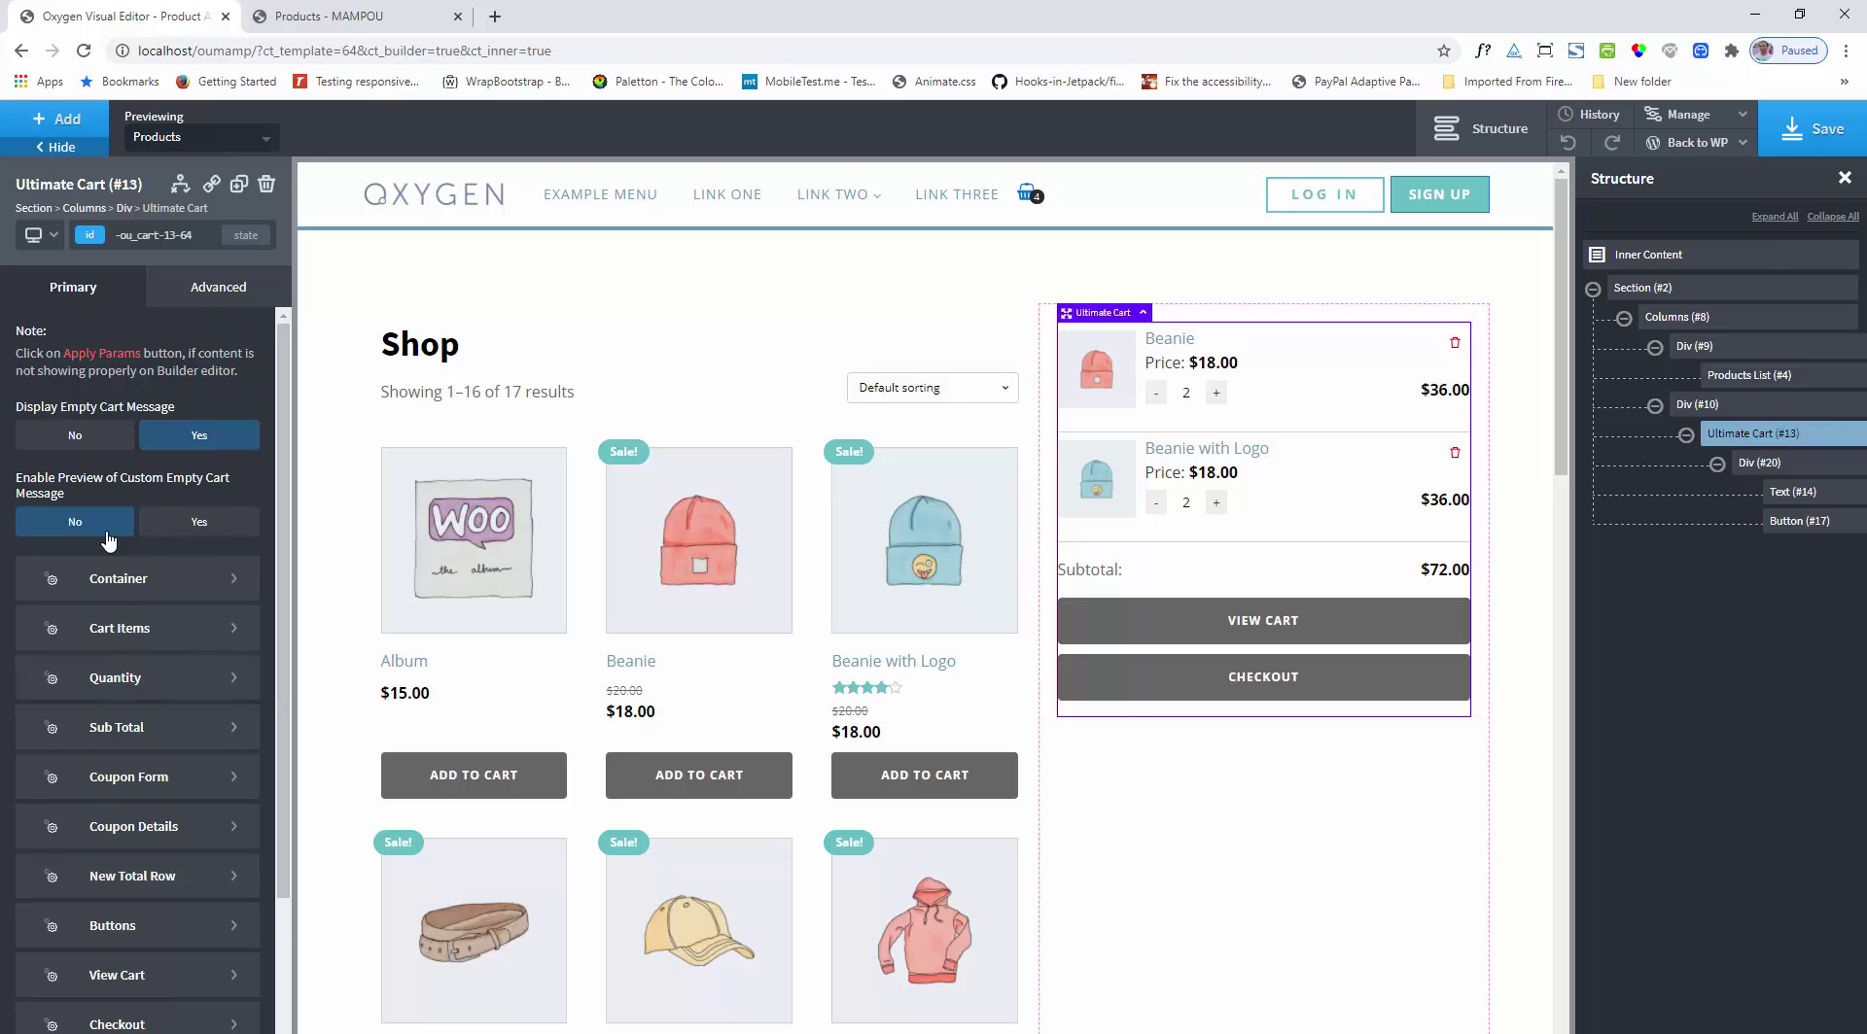
pyautogui.click(309, 13)
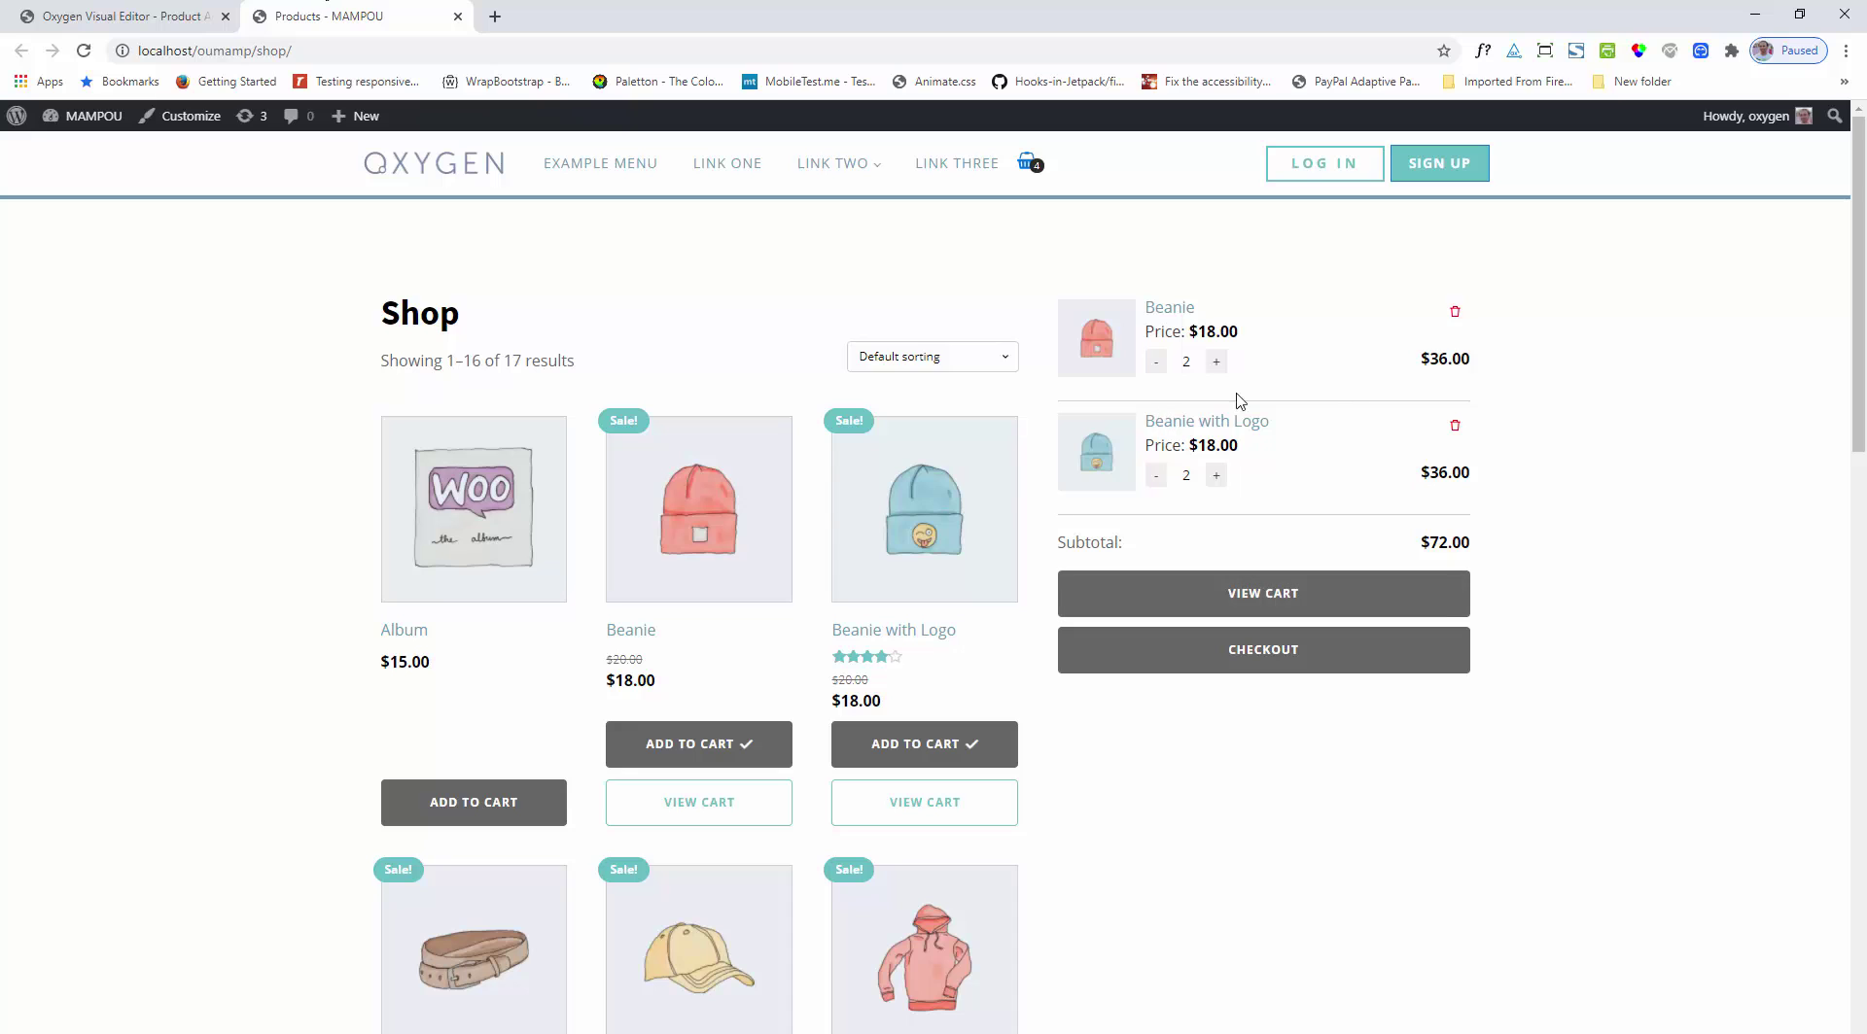
pyautogui.click(167, 27)
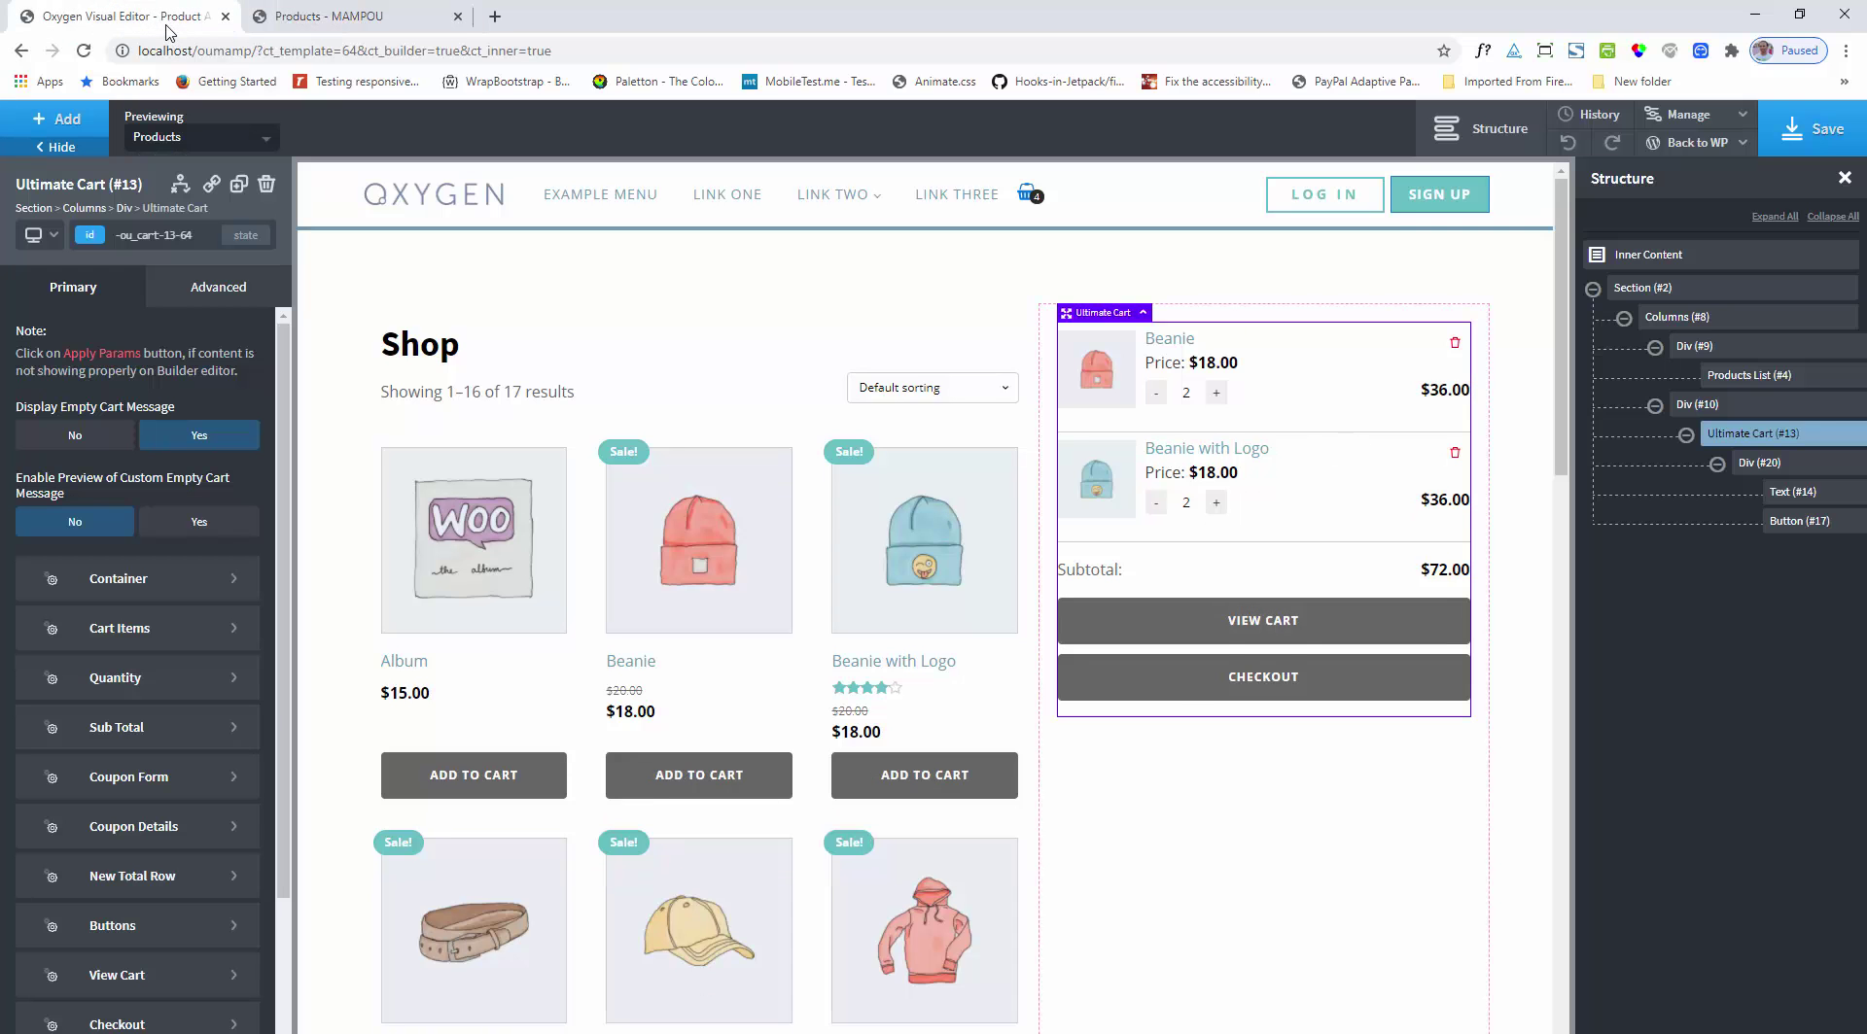
# Step: Enable the coupon submission form in the Ultimate Cart's Coupon Form settings and return to the main settings list
pyautogui.scroll(-3, 108, 846)
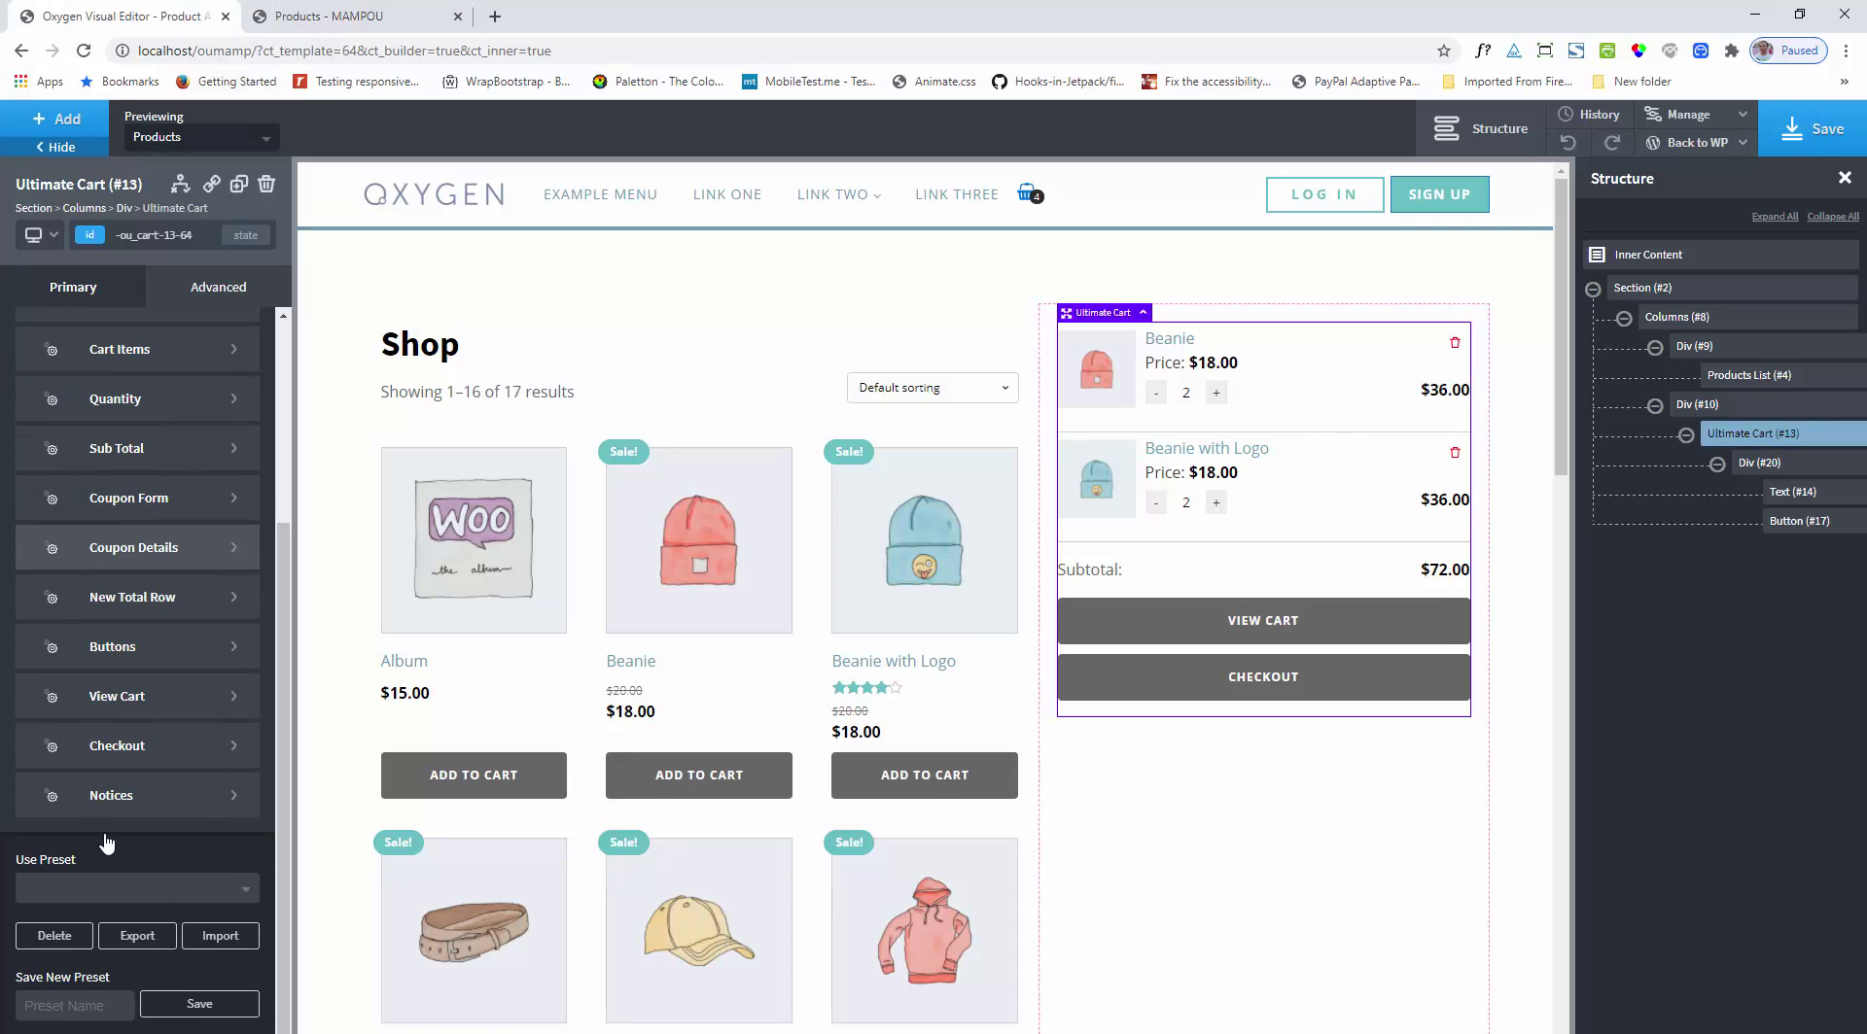
pyautogui.scroll(2, 107, 842)
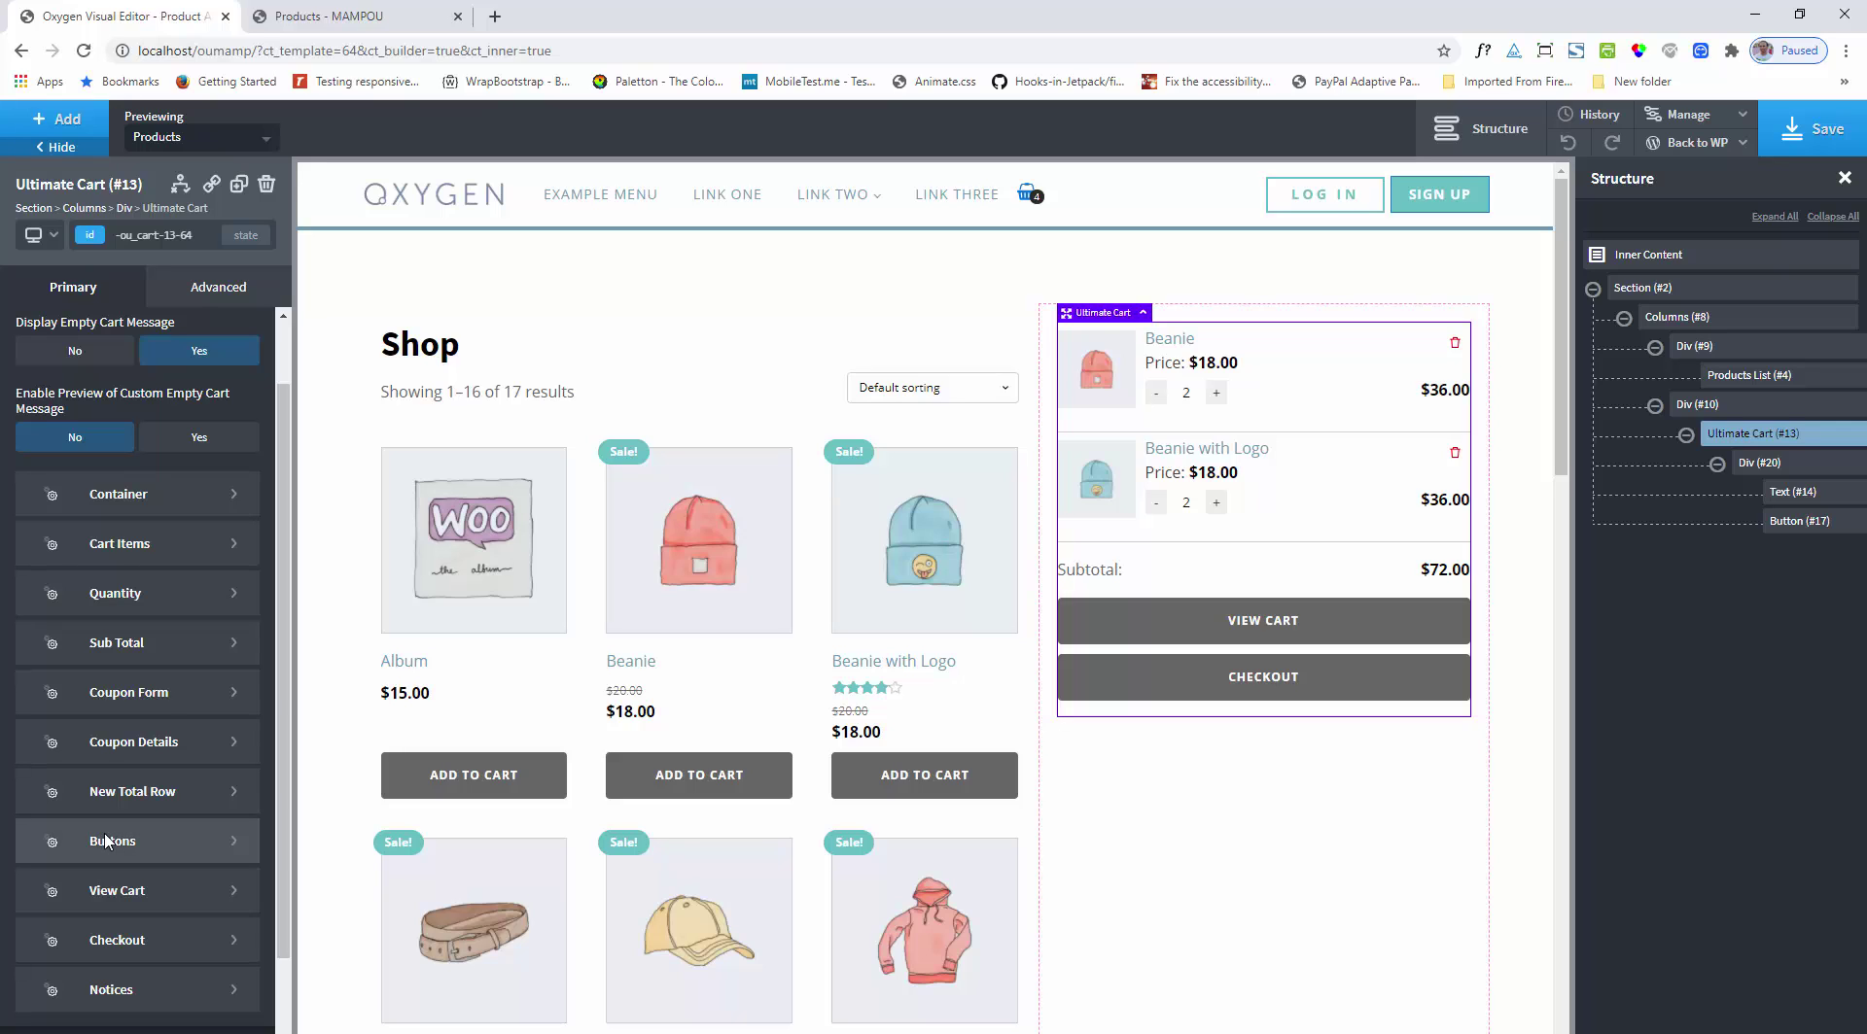
pyautogui.click(176, 698)
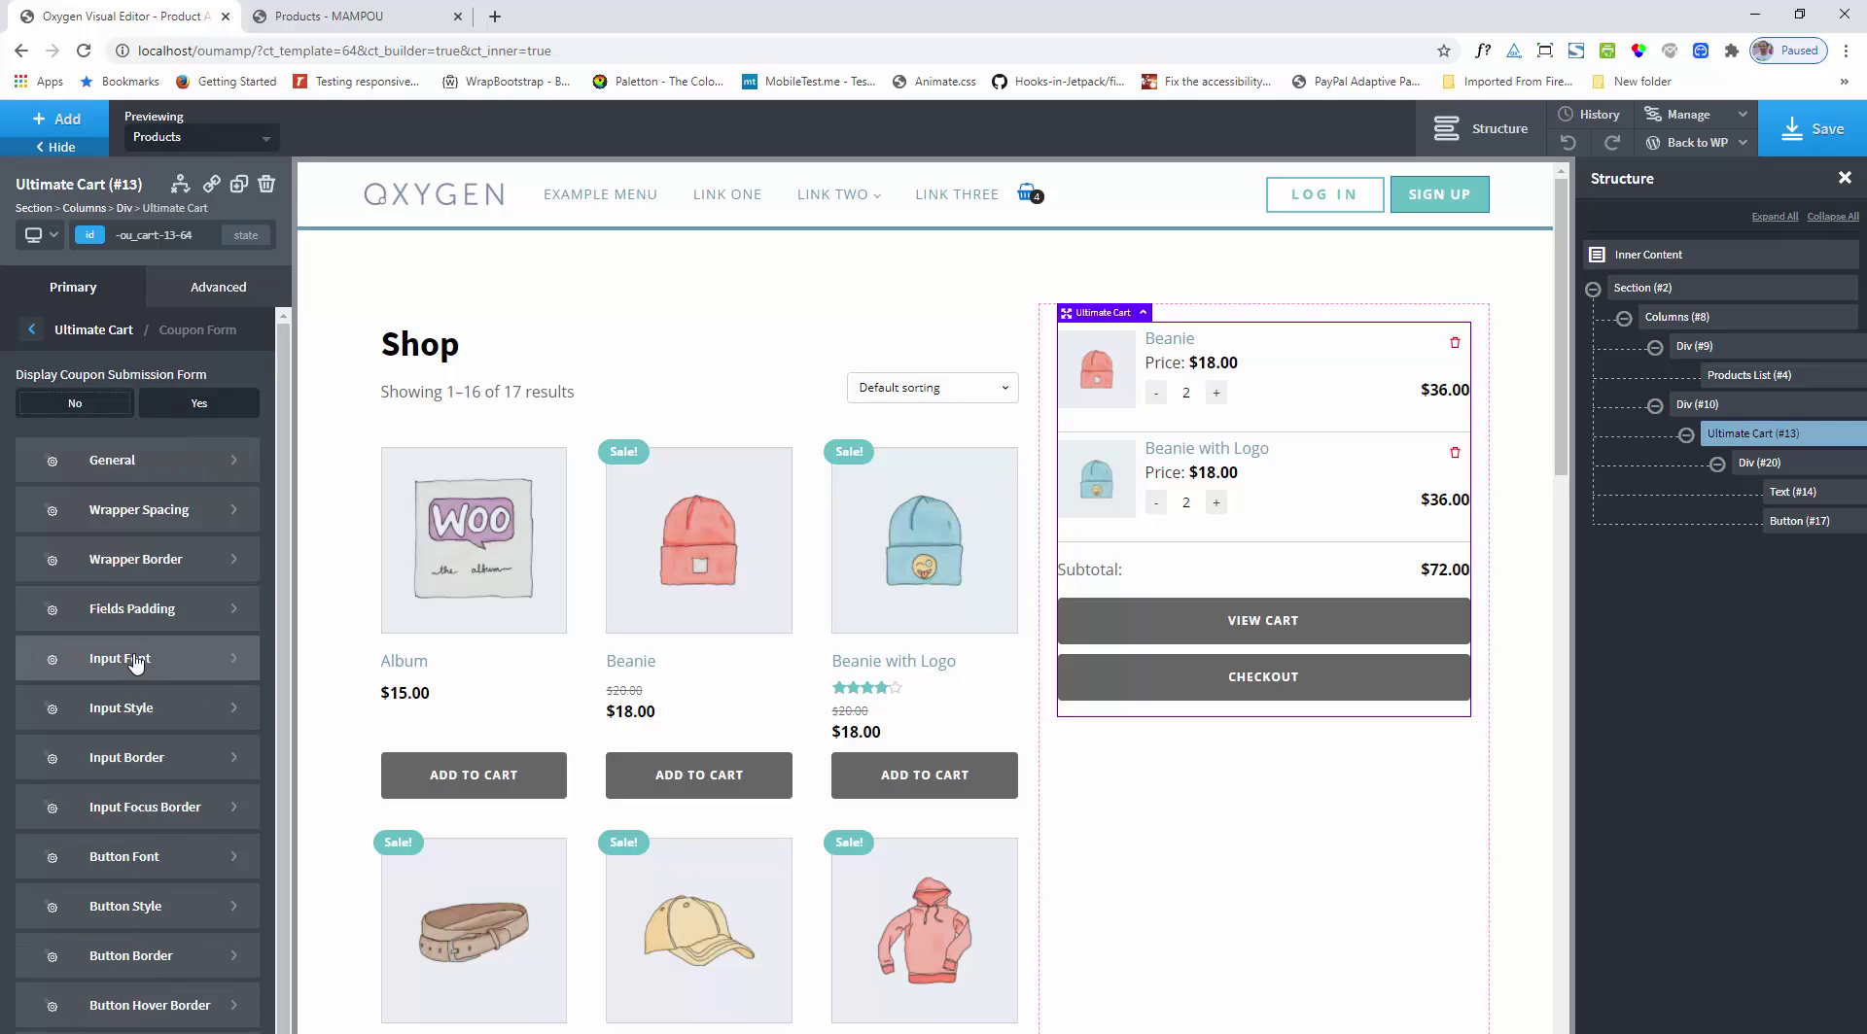
pyautogui.click(188, 413)
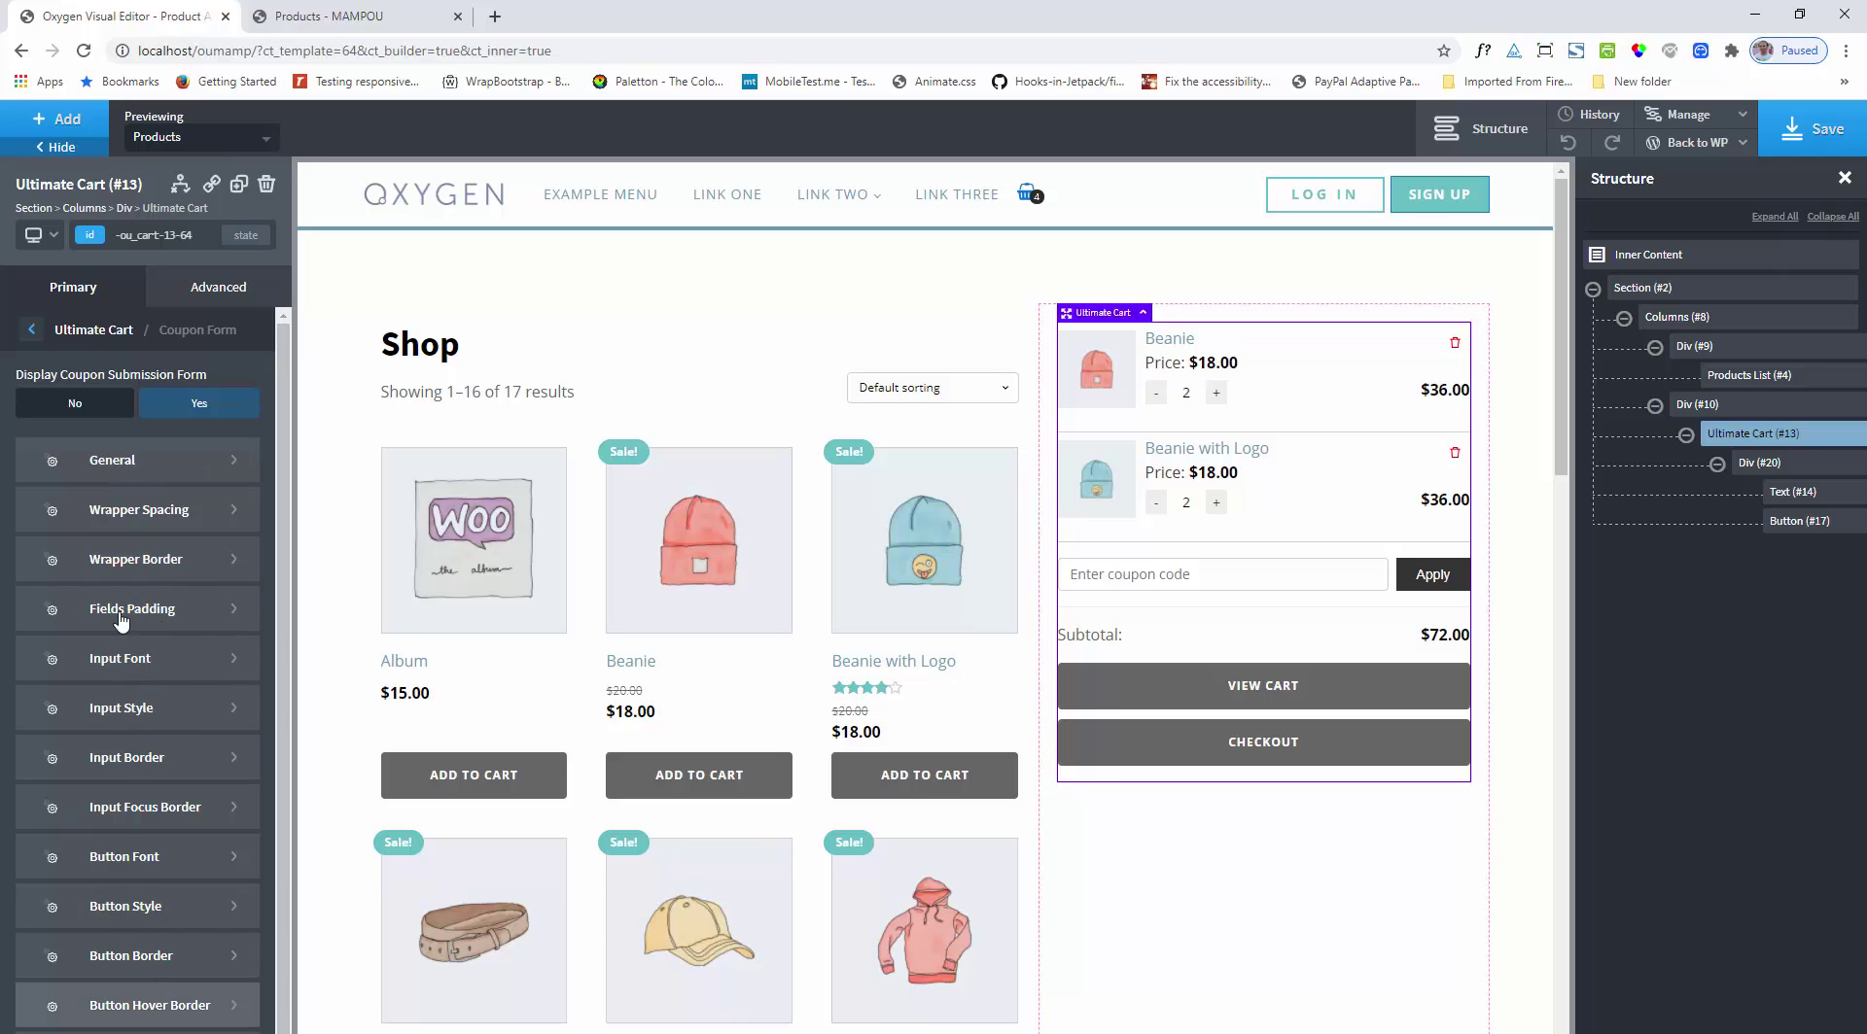
pyautogui.click(89, 331)
pyautogui.scroll(-3, 184, 685)
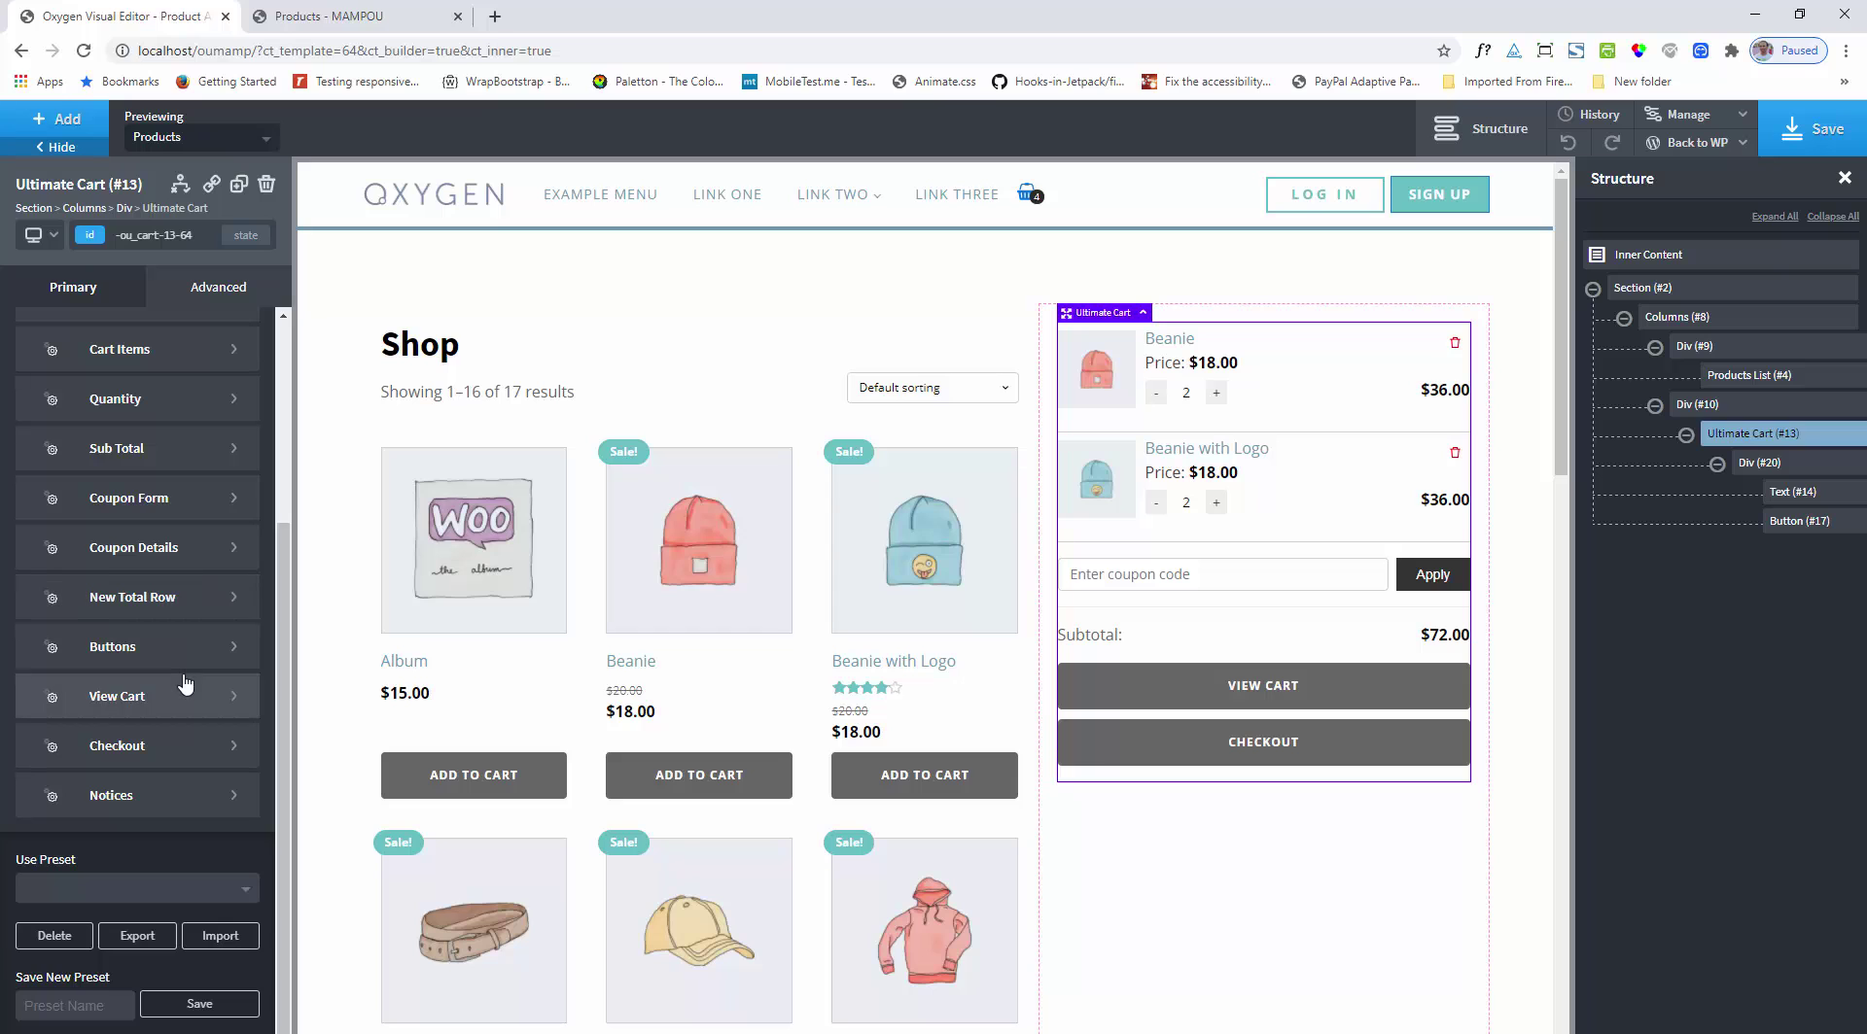
# Step: Save the template and reload the frontend shop page
pyautogui.click(1826, 146)
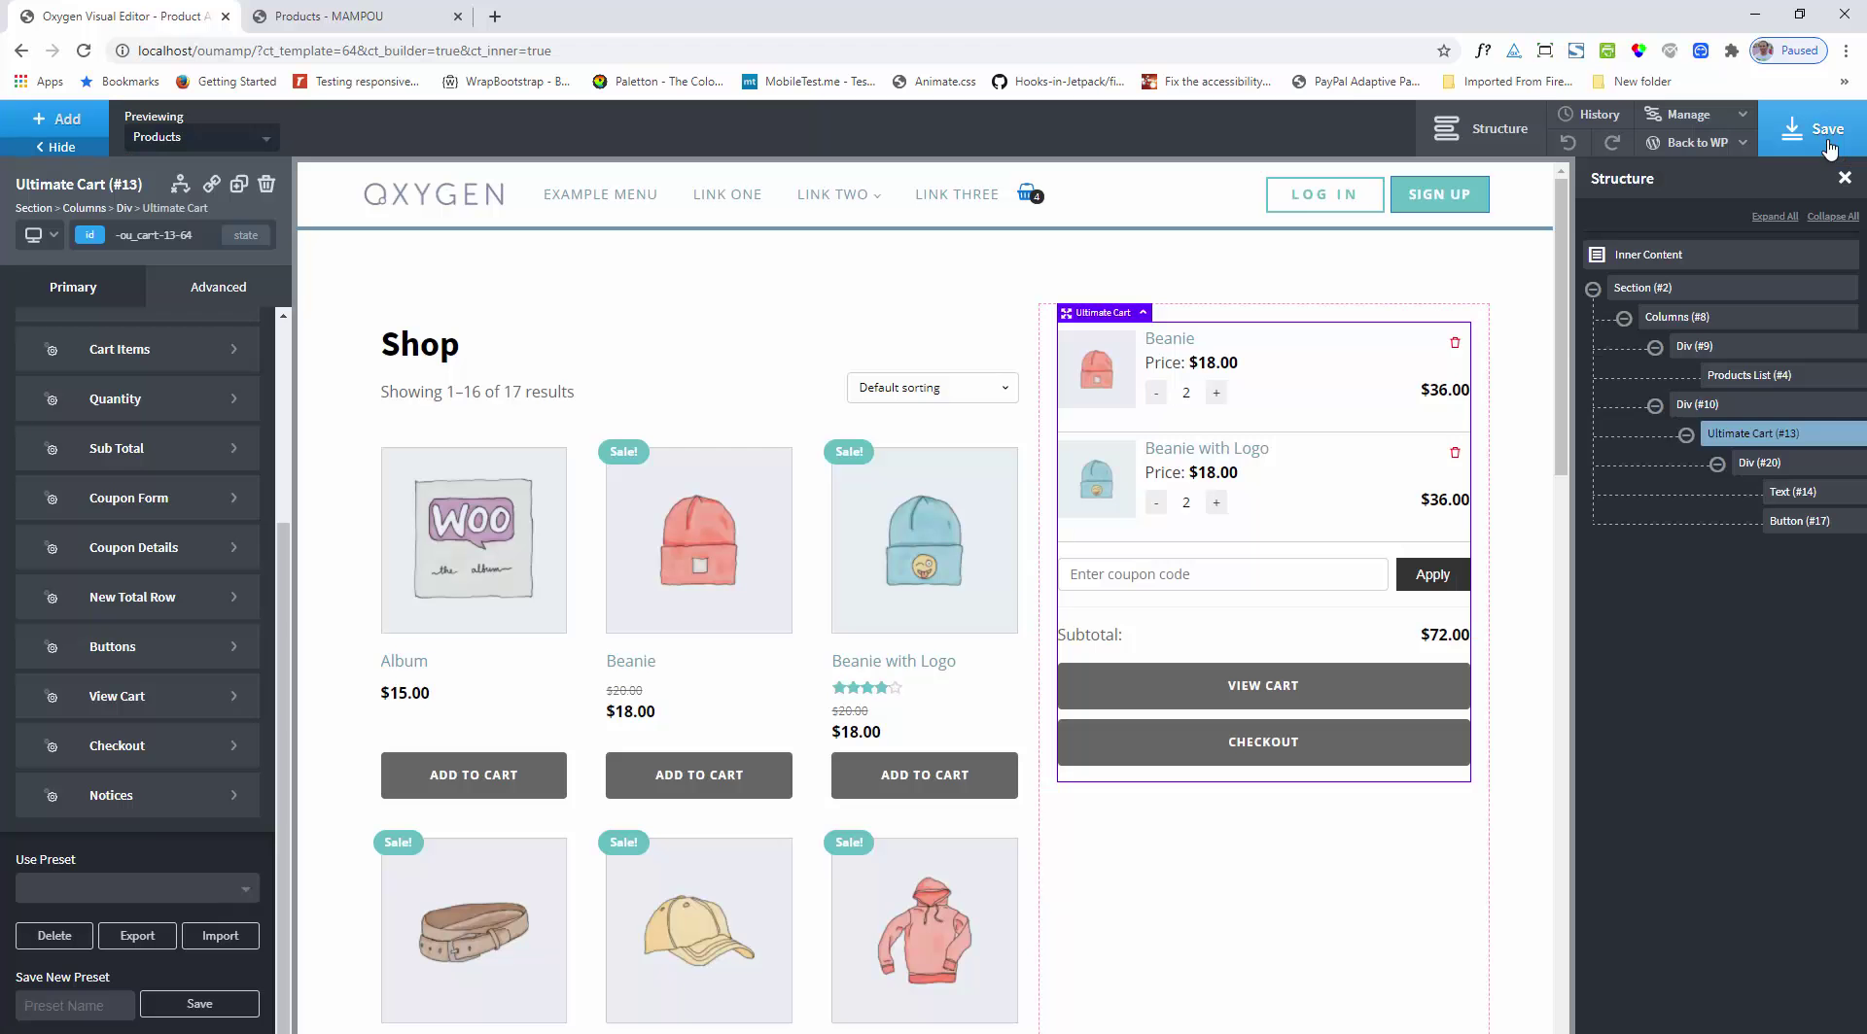
pyautogui.click(415, 9)
pyautogui.click(83, 50)
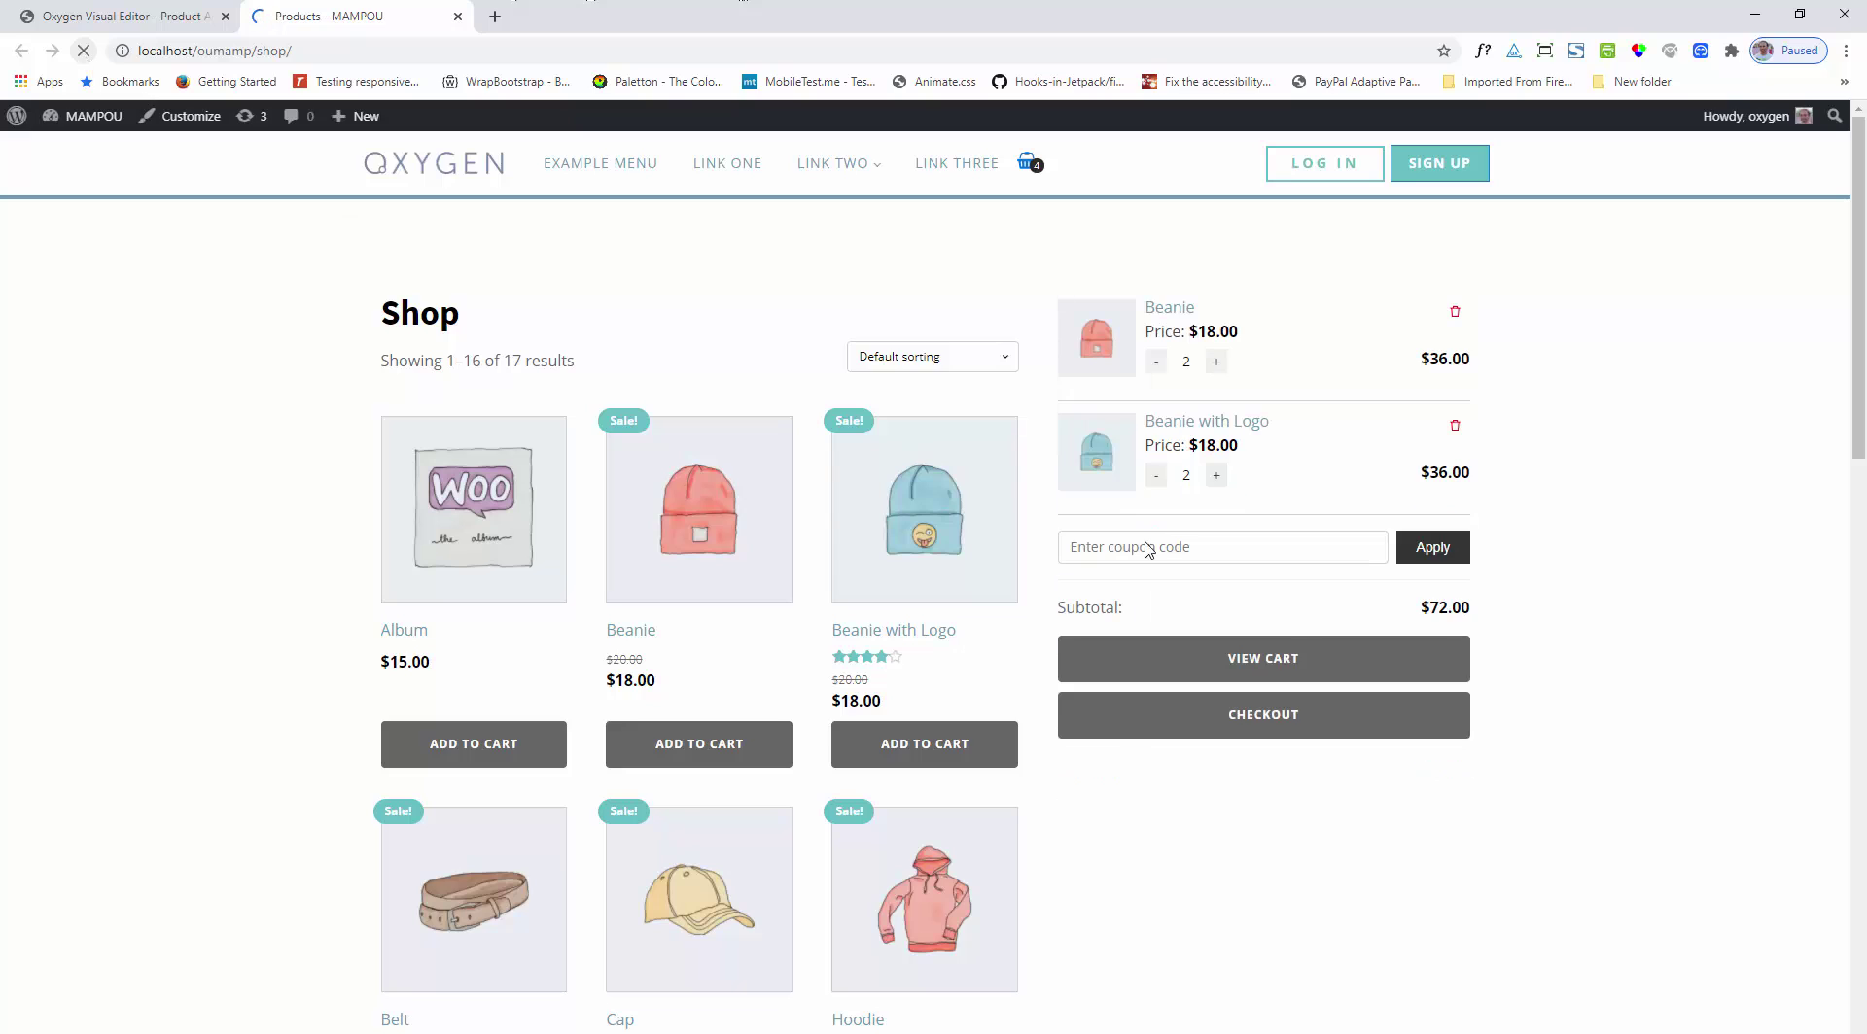
# Step: Apply the coupon code off25 to the frontend cart and check the amounts in the totals rows
pyautogui.click(1251, 547)
pyautogui.click(1139, 589)
pyautogui.click(1429, 556)
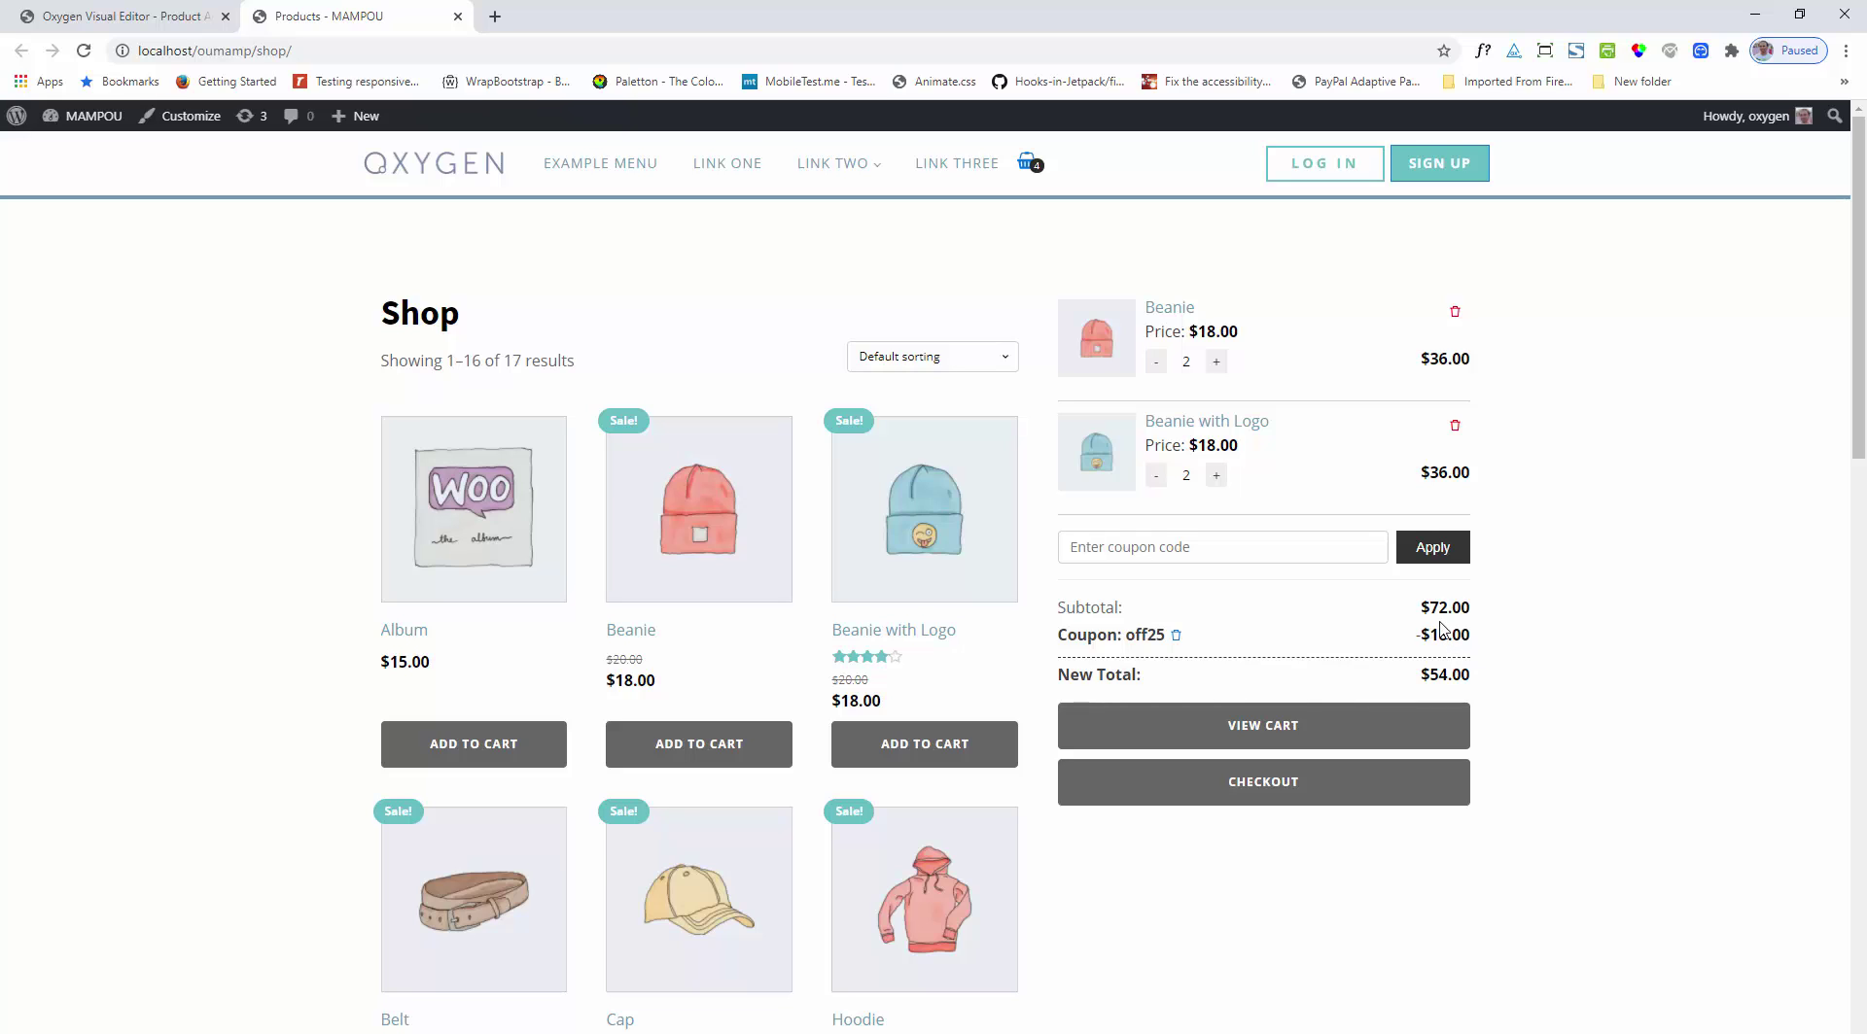
pyautogui.moveTo(1423, 609); pyautogui.dragTo(1479, 617)
# Step: Return to the template editor and apply the With Coupon Form preset to the Ultimate Cart
pyautogui.click(98, 11)
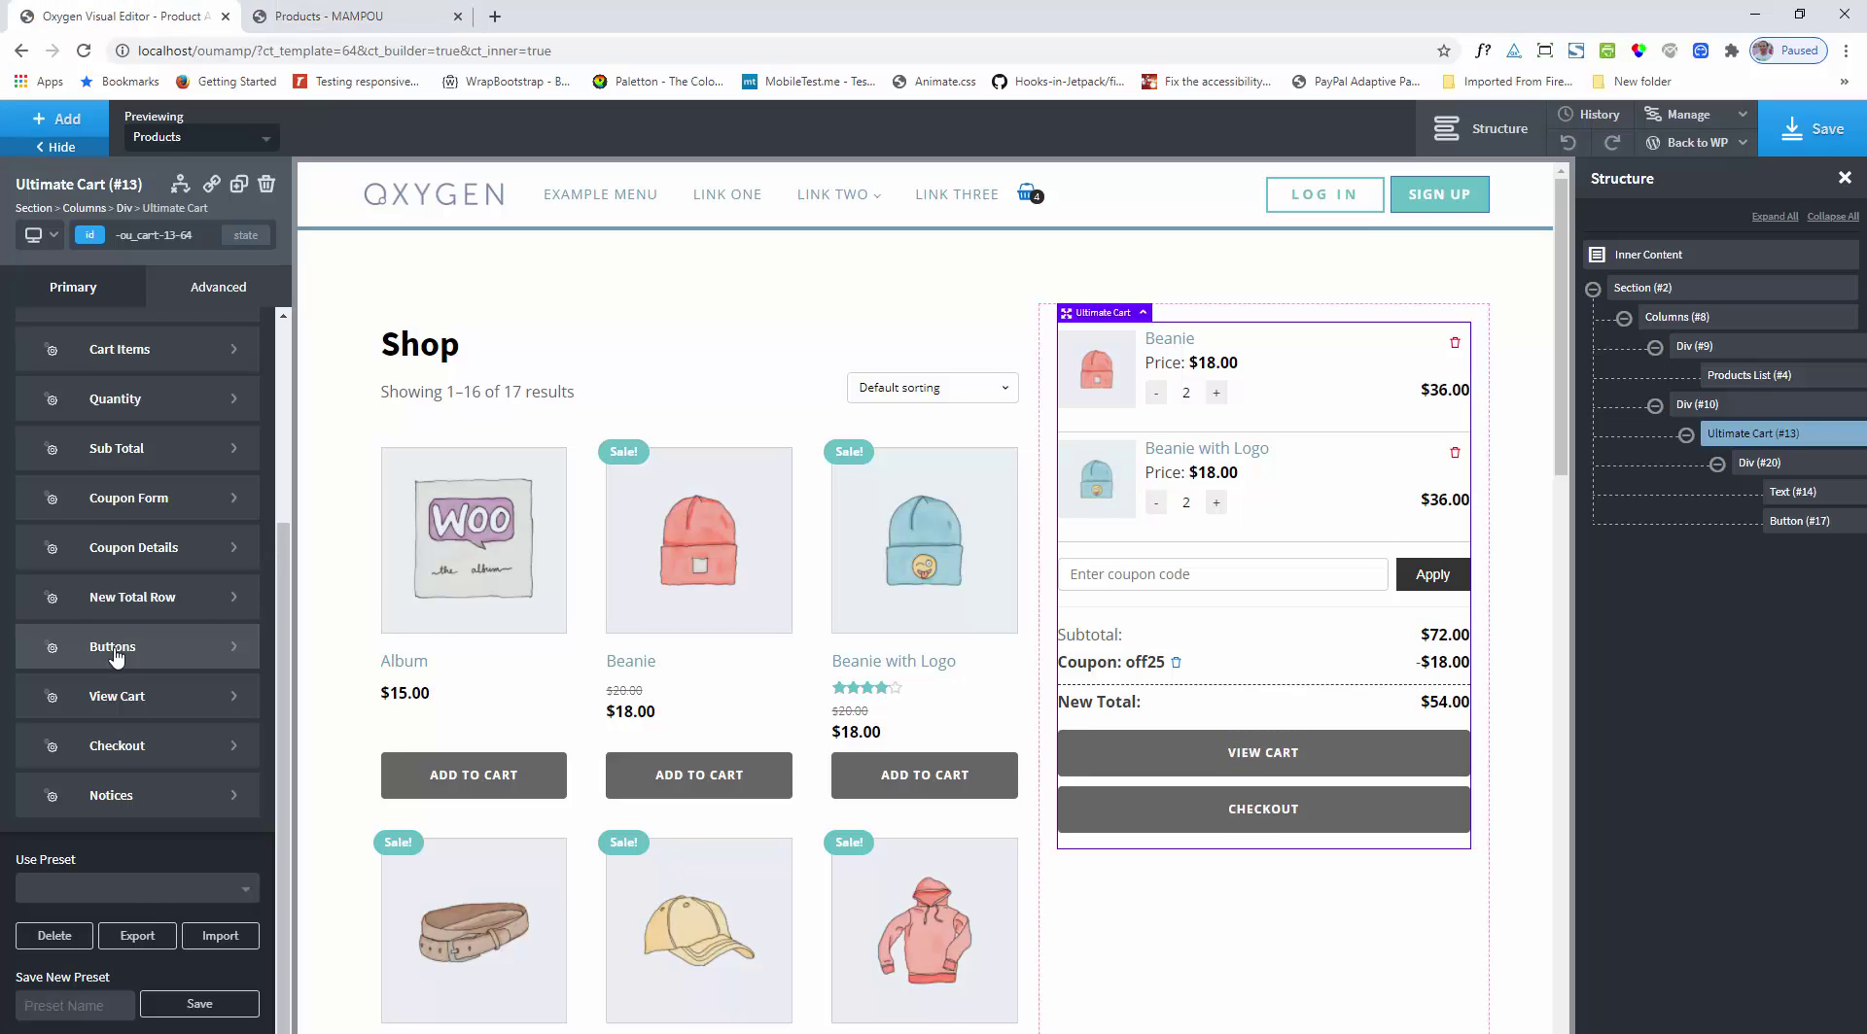
pyautogui.click(140, 890)
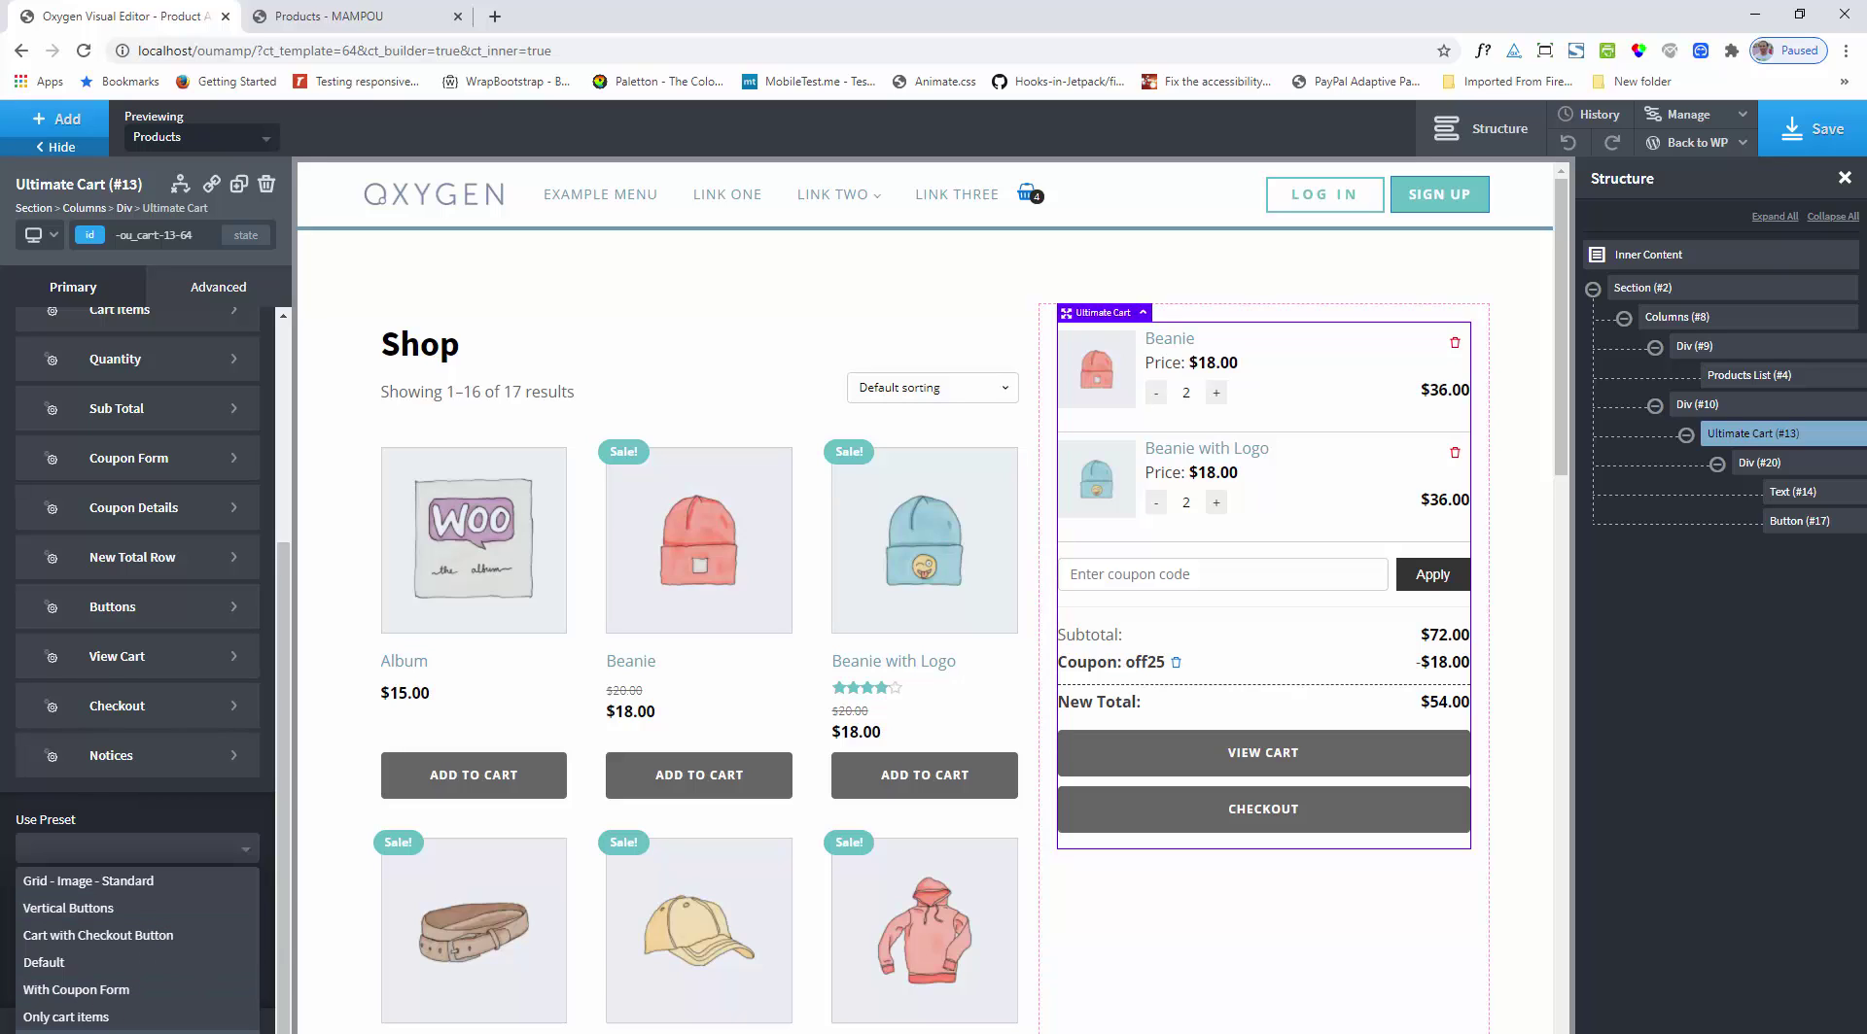
pyautogui.click(111, 993)
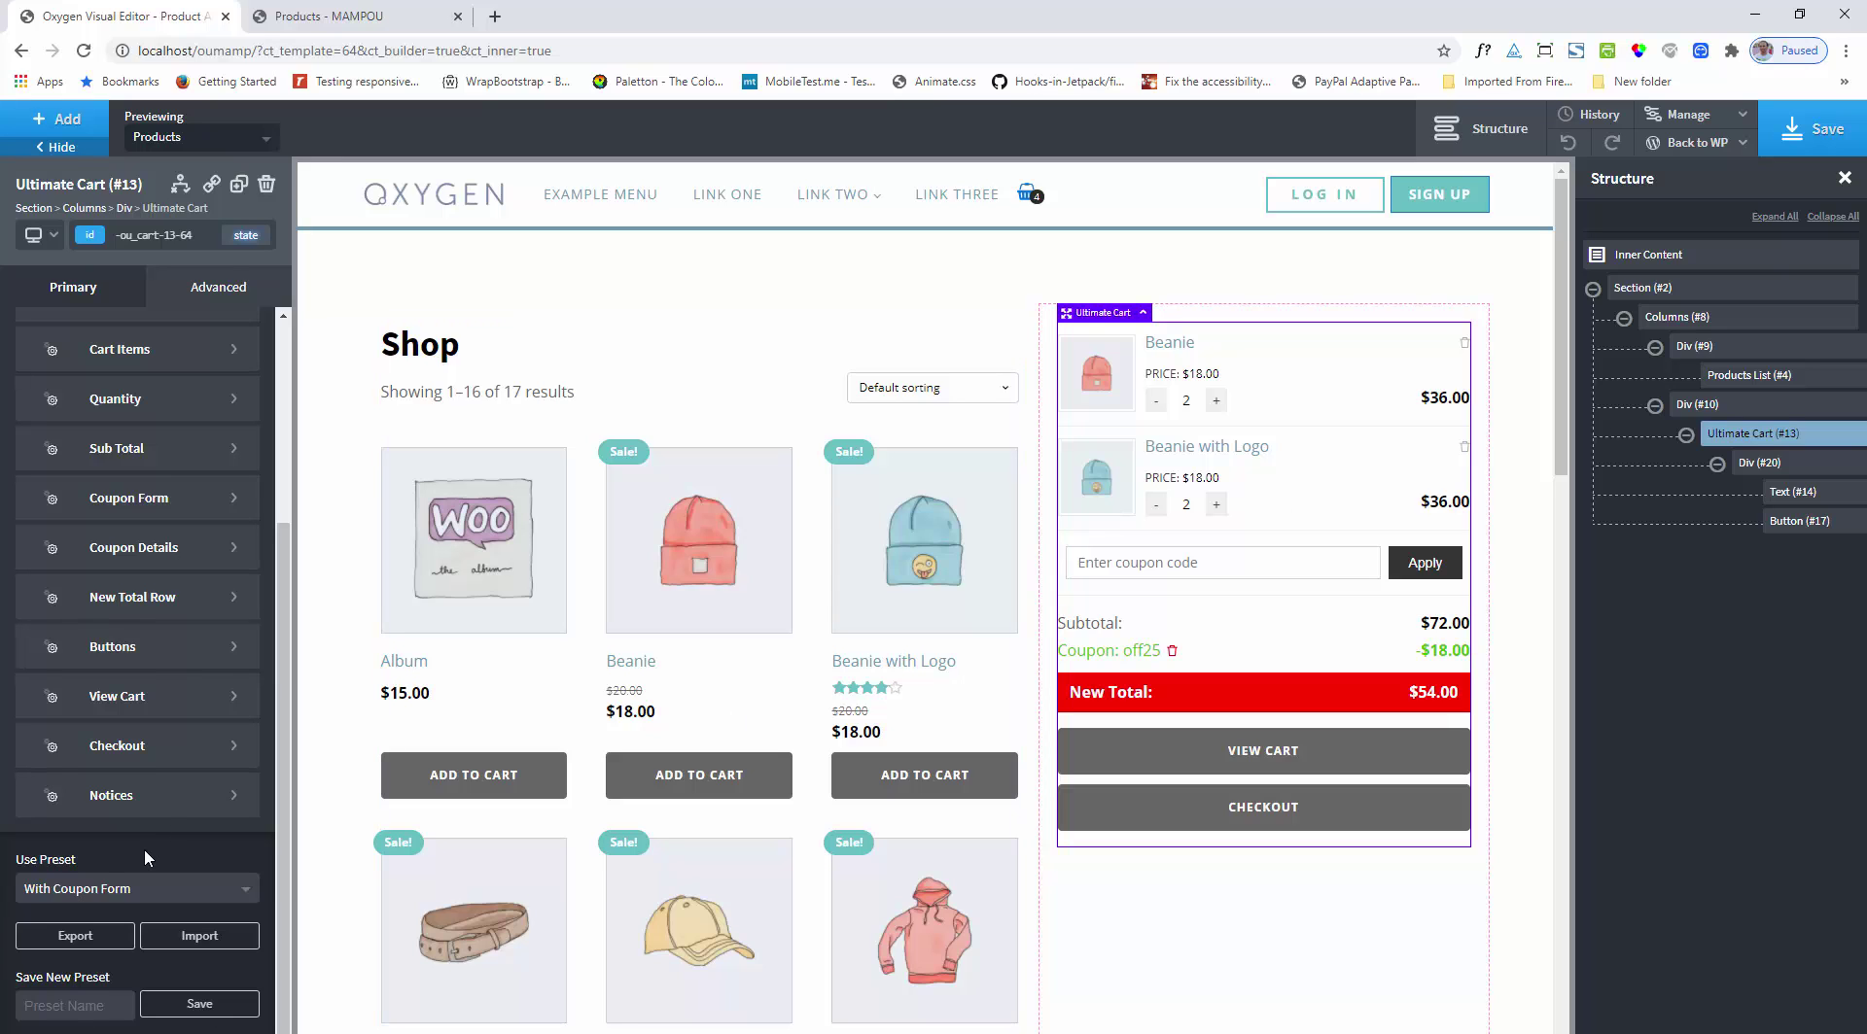
pyautogui.scroll(3, 143, 850)
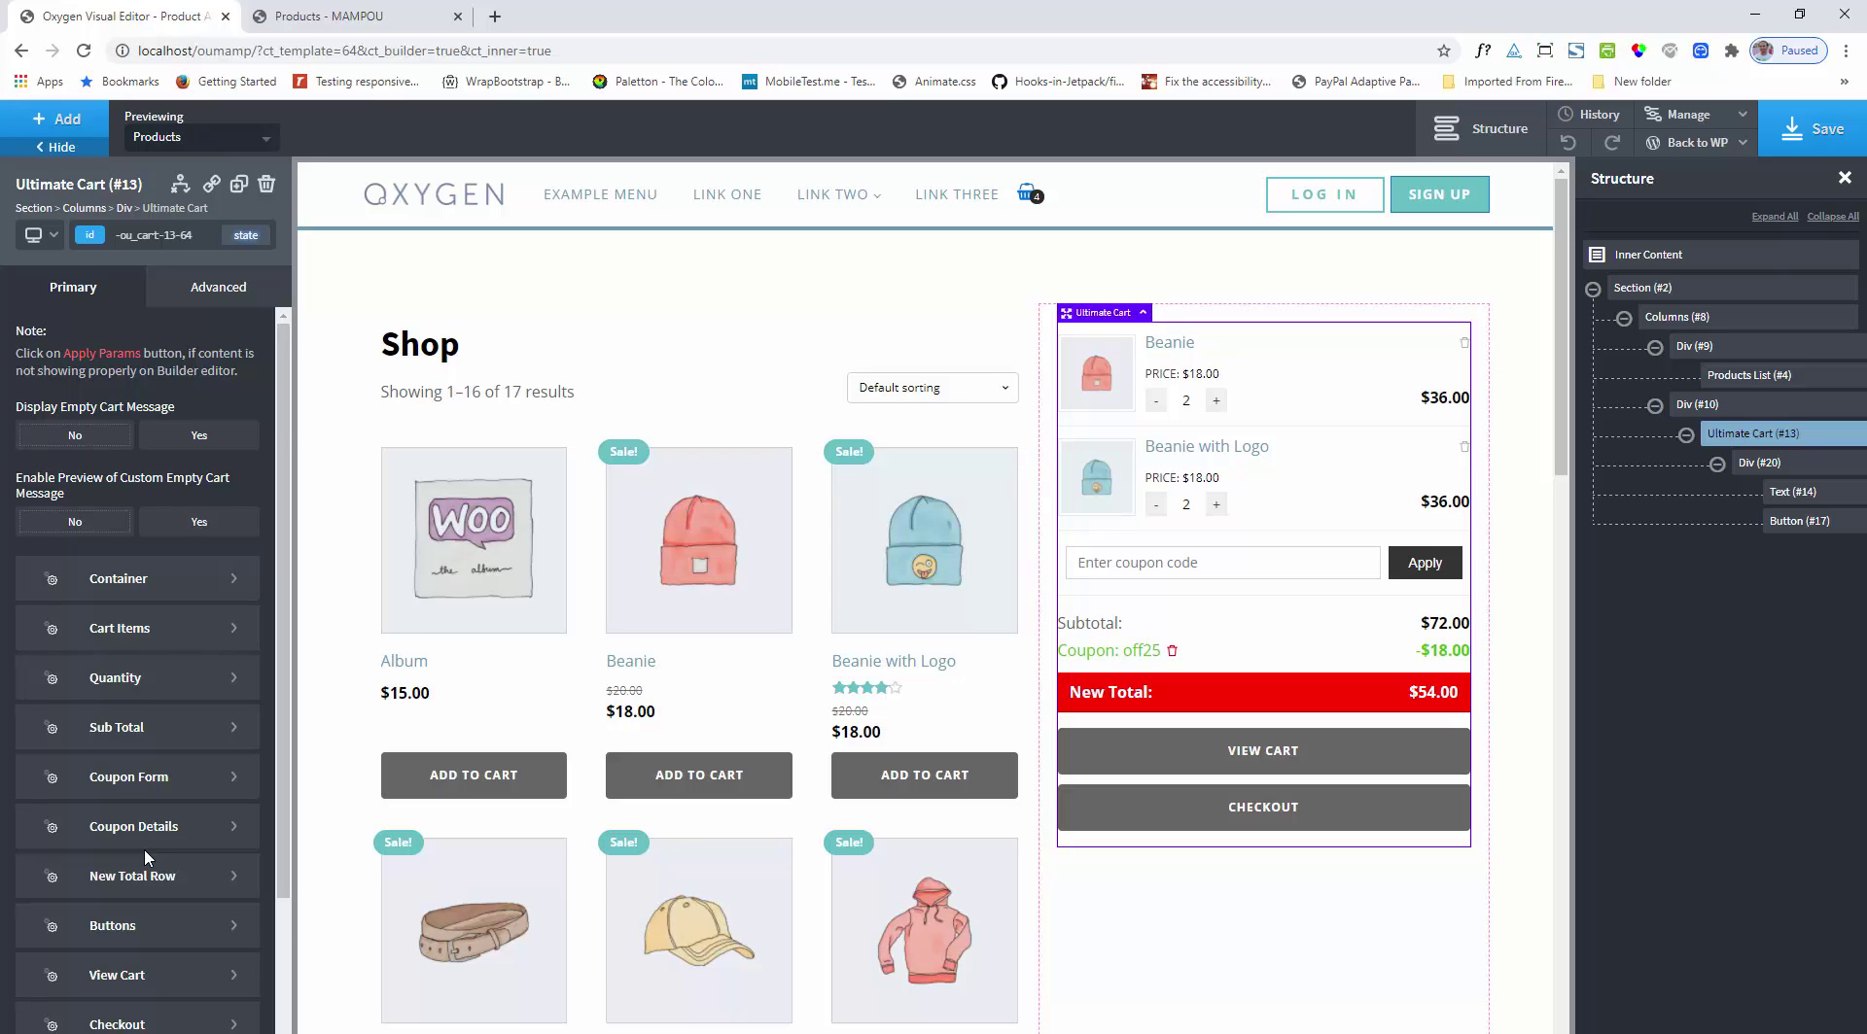
# Step: Test disabling the Ultimate Cart's coupon details row, and restore the row
pyautogui.scroll(-2, 144, 855)
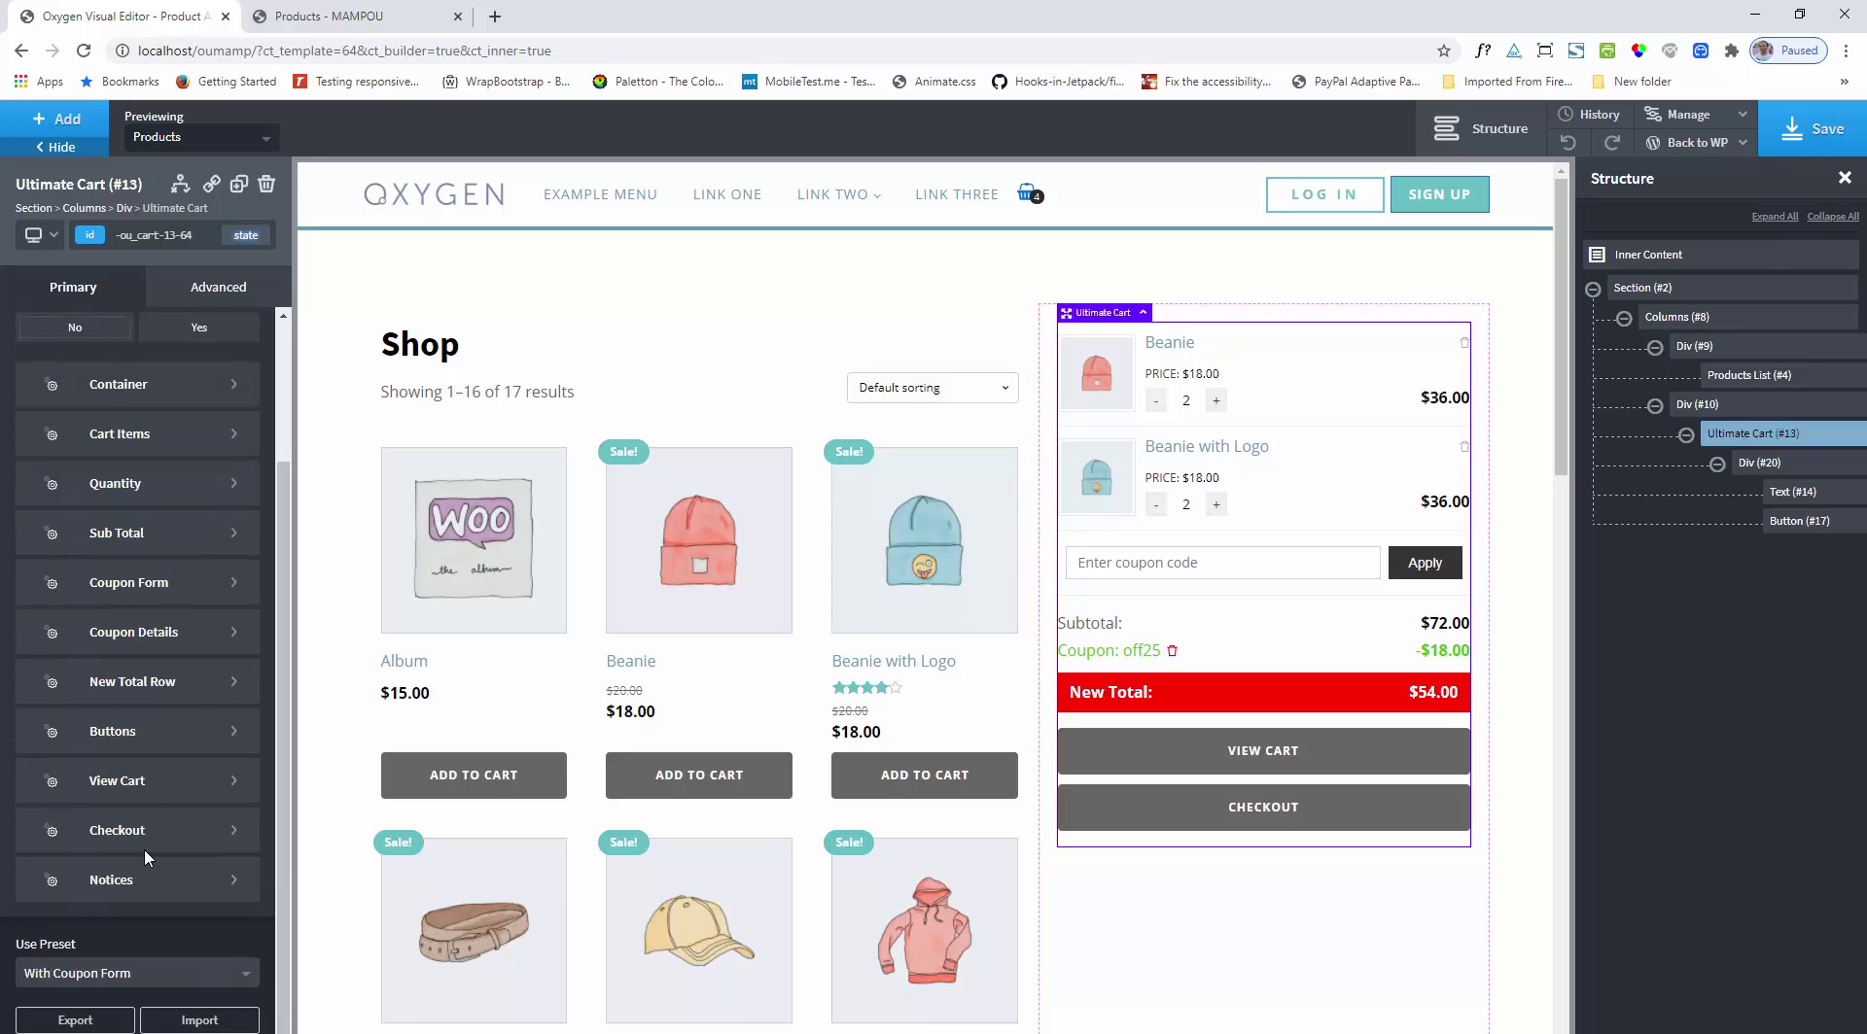
pyautogui.click(130, 634)
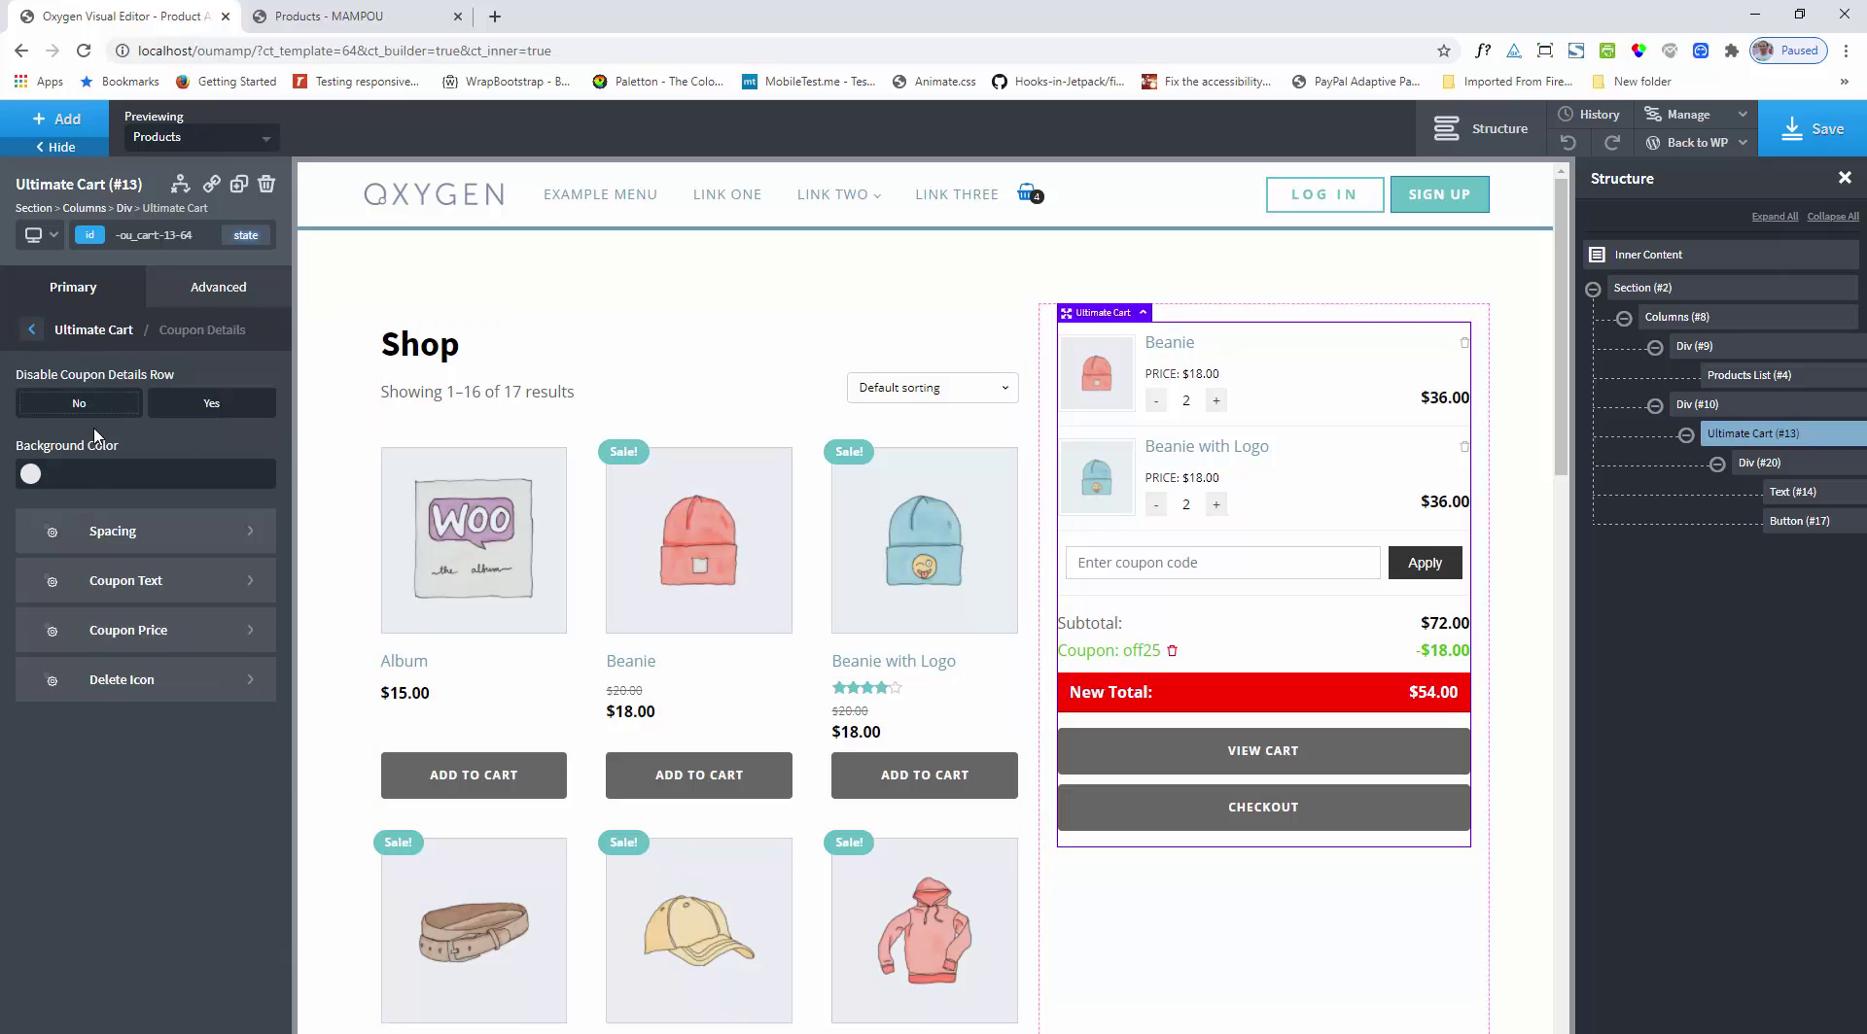
pyautogui.click(214, 413)
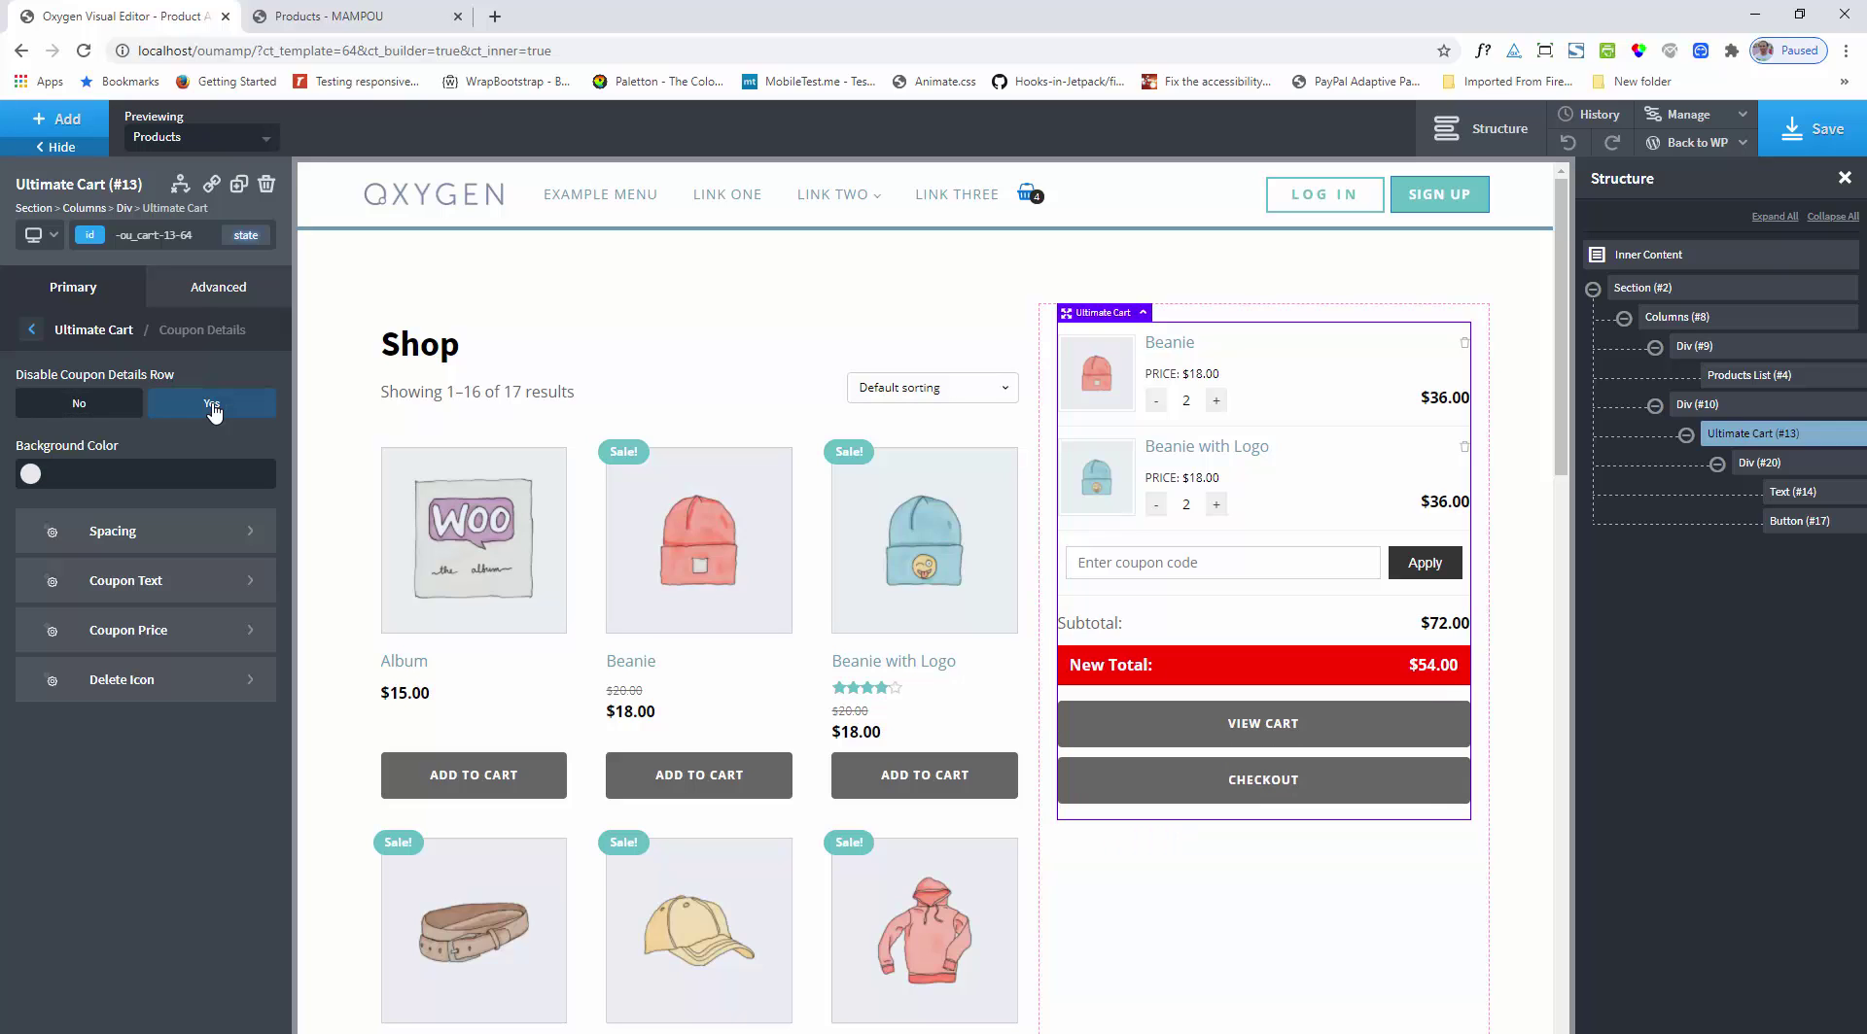
pyautogui.click(107, 421)
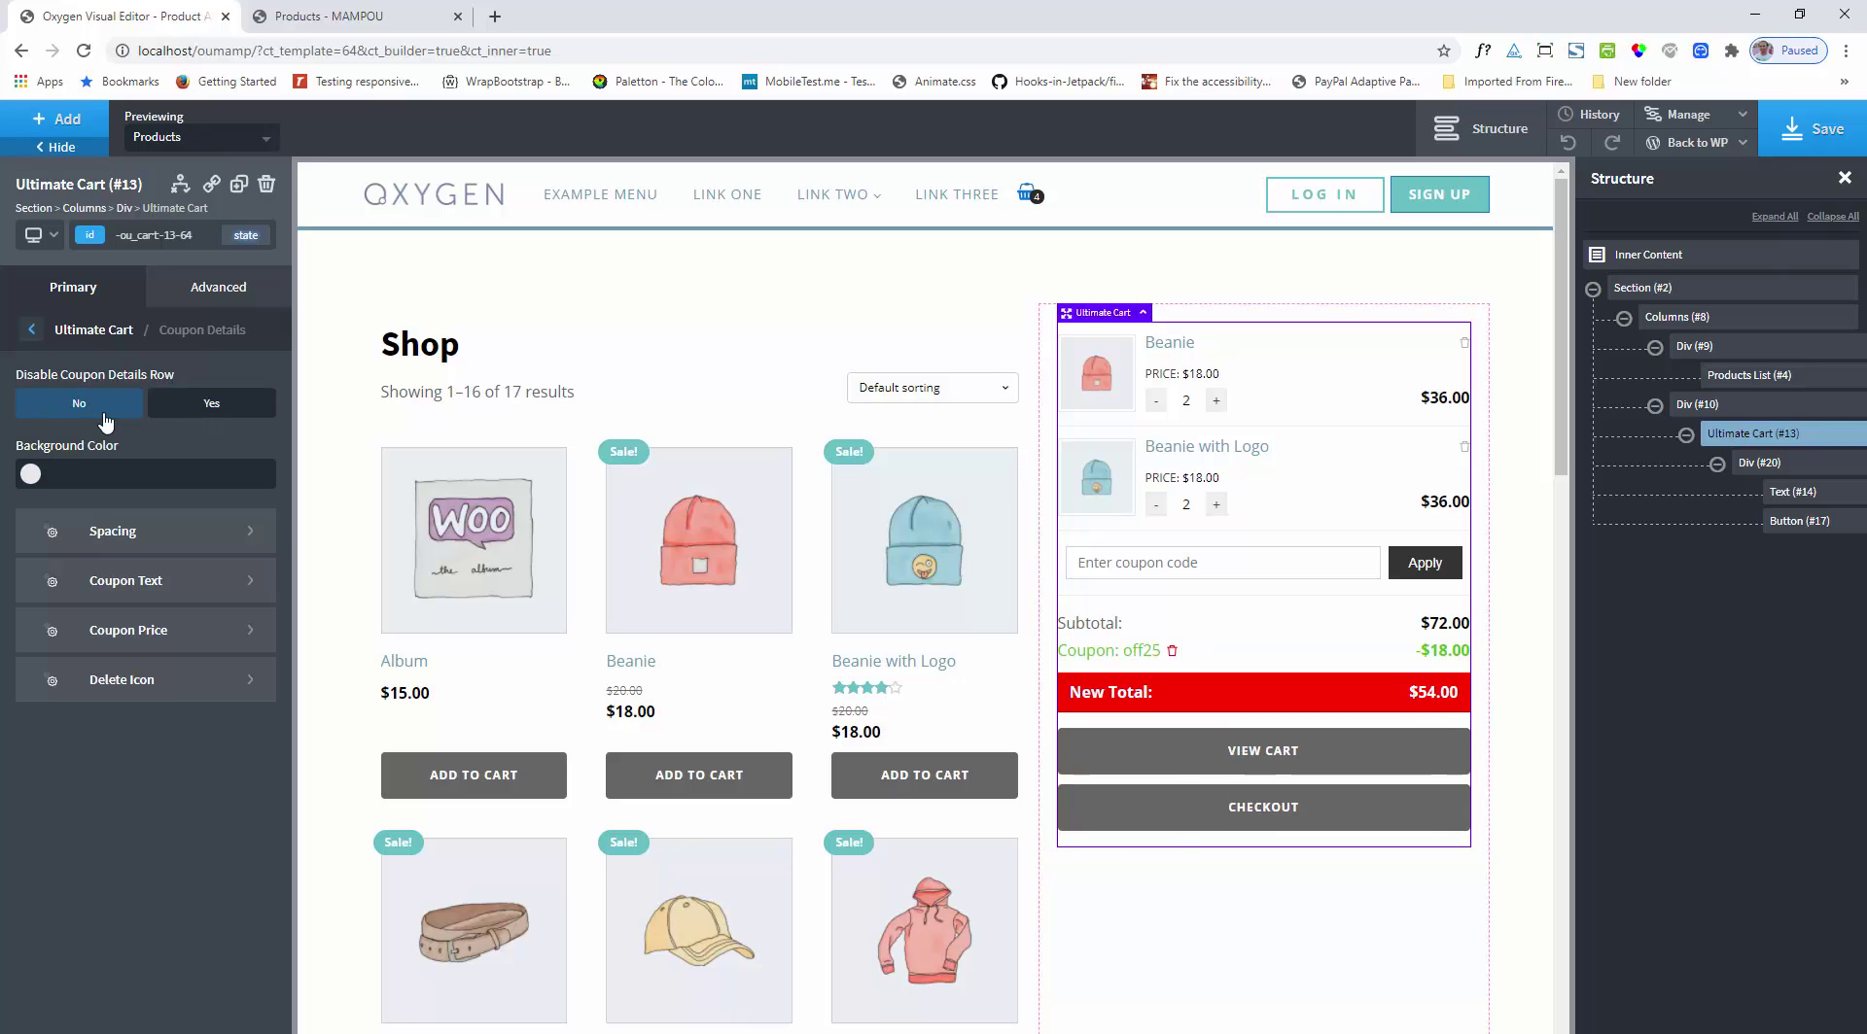
pyautogui.click(97, 332)
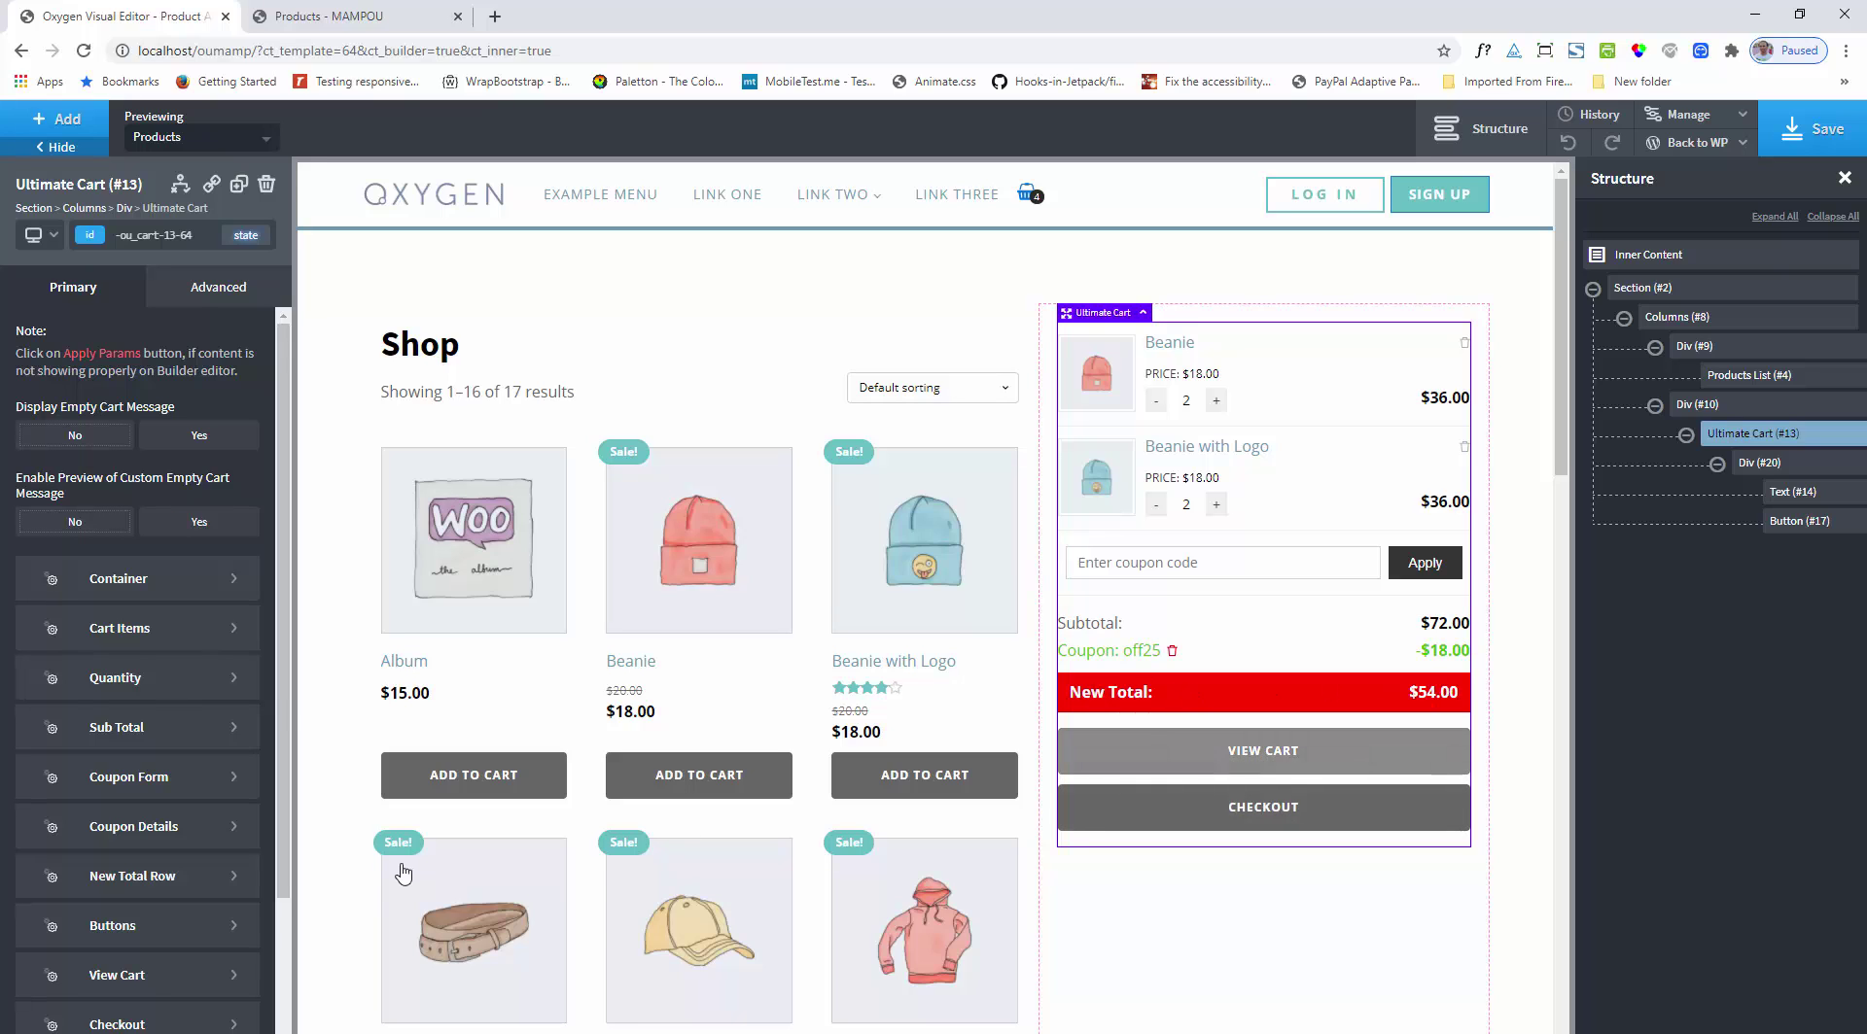
# Step: Test disabling the Ultimate Cart's New Total row, and restore the row
pyautogui.scroll(-2, 111, 698)
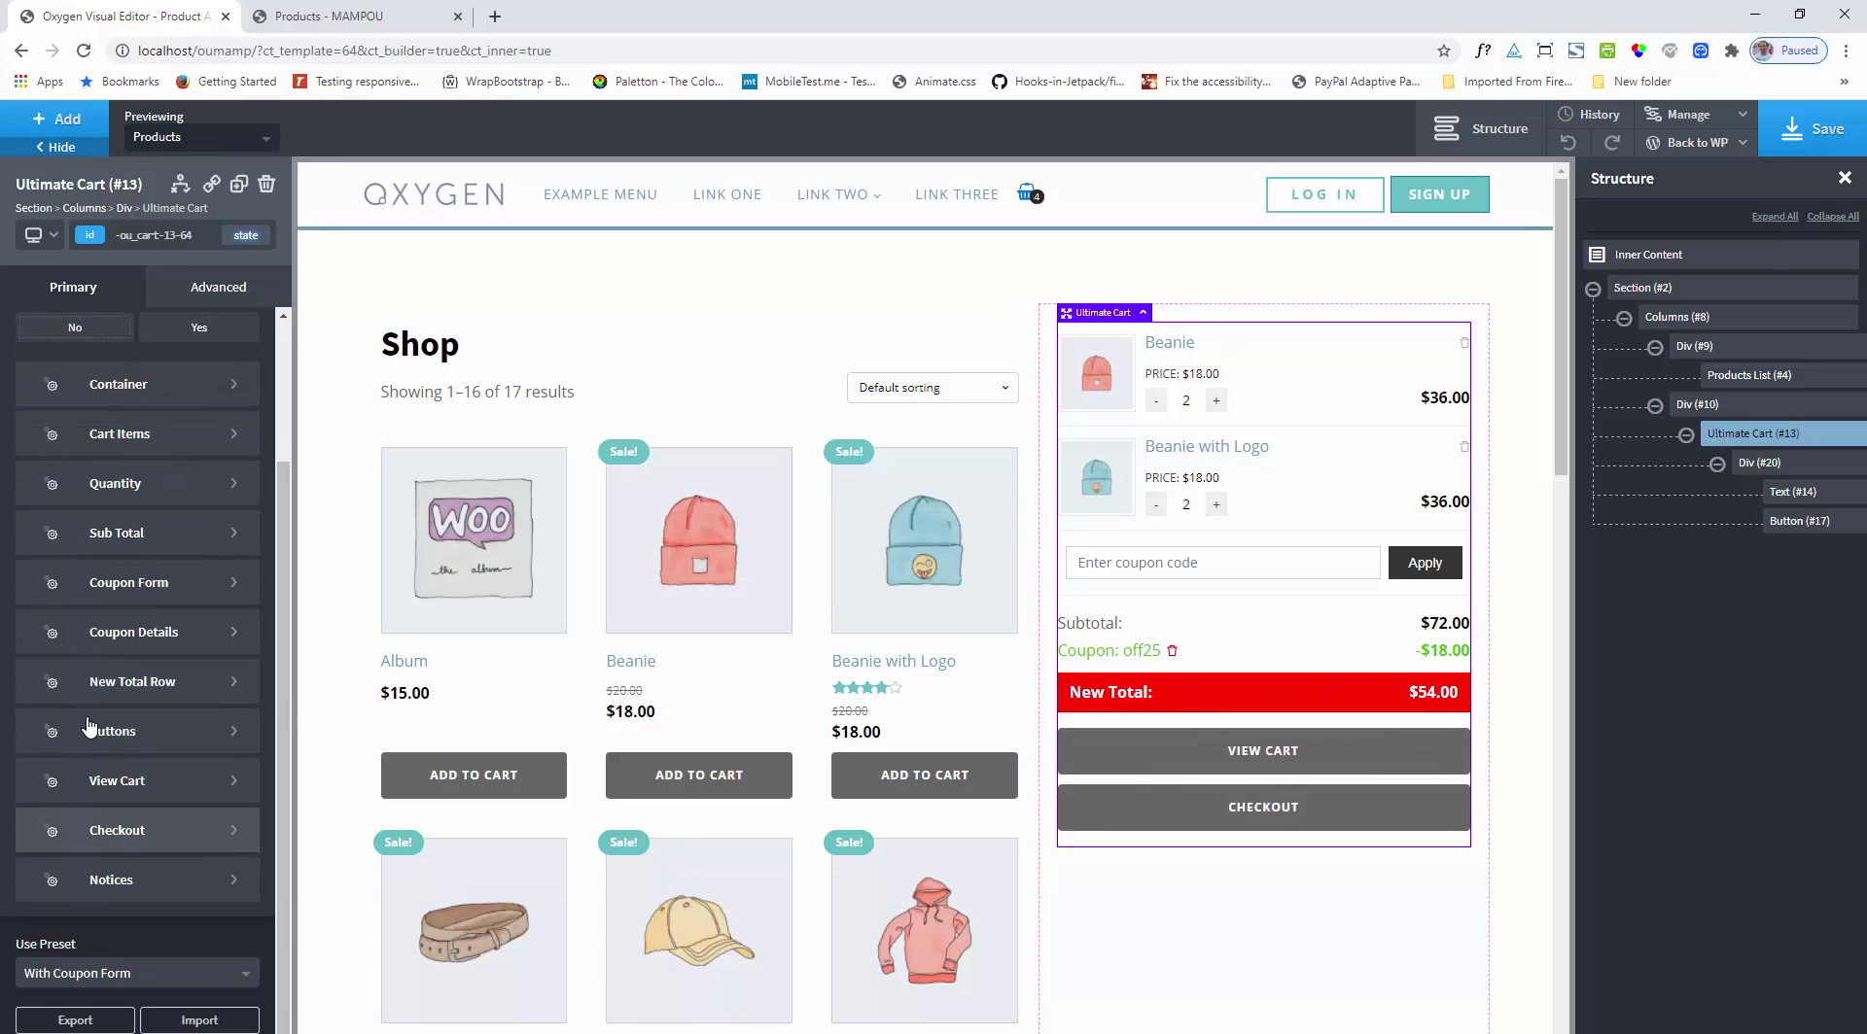
pyautogui.click(163, 694)
pyautogui.click(214, 405)
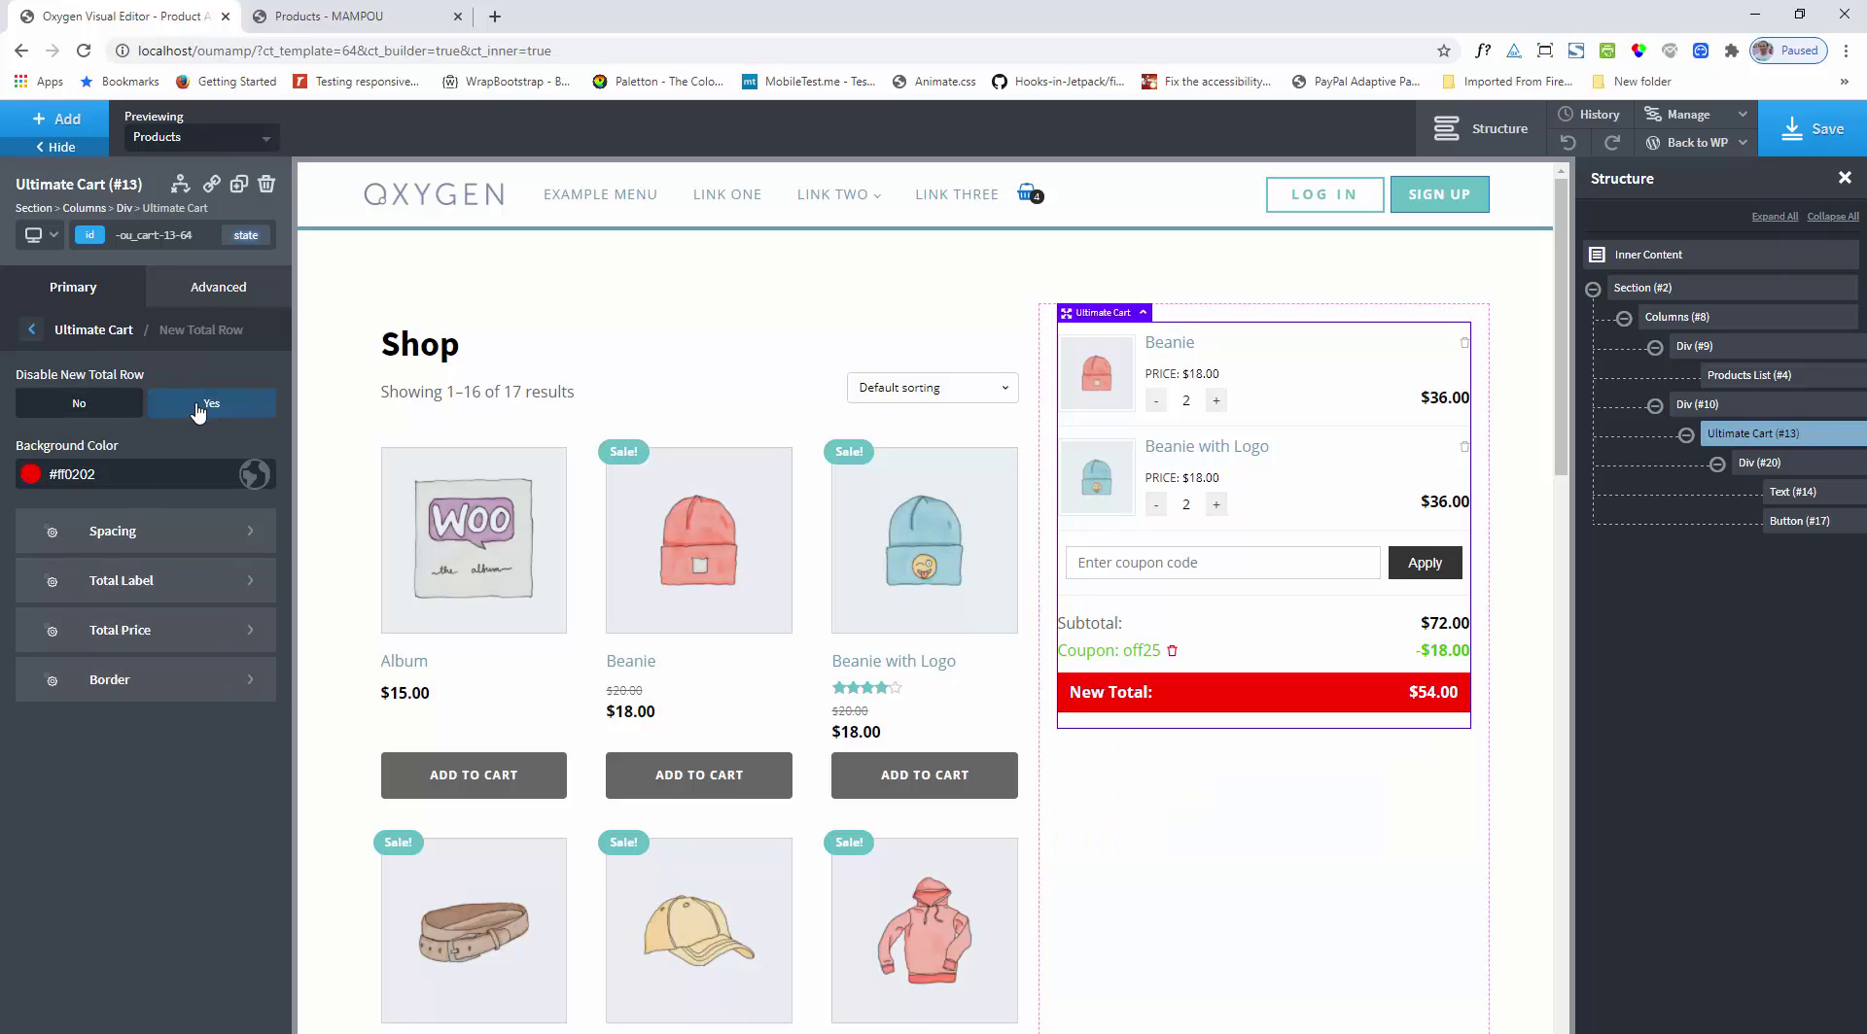
pyautogui.click(109, 413)
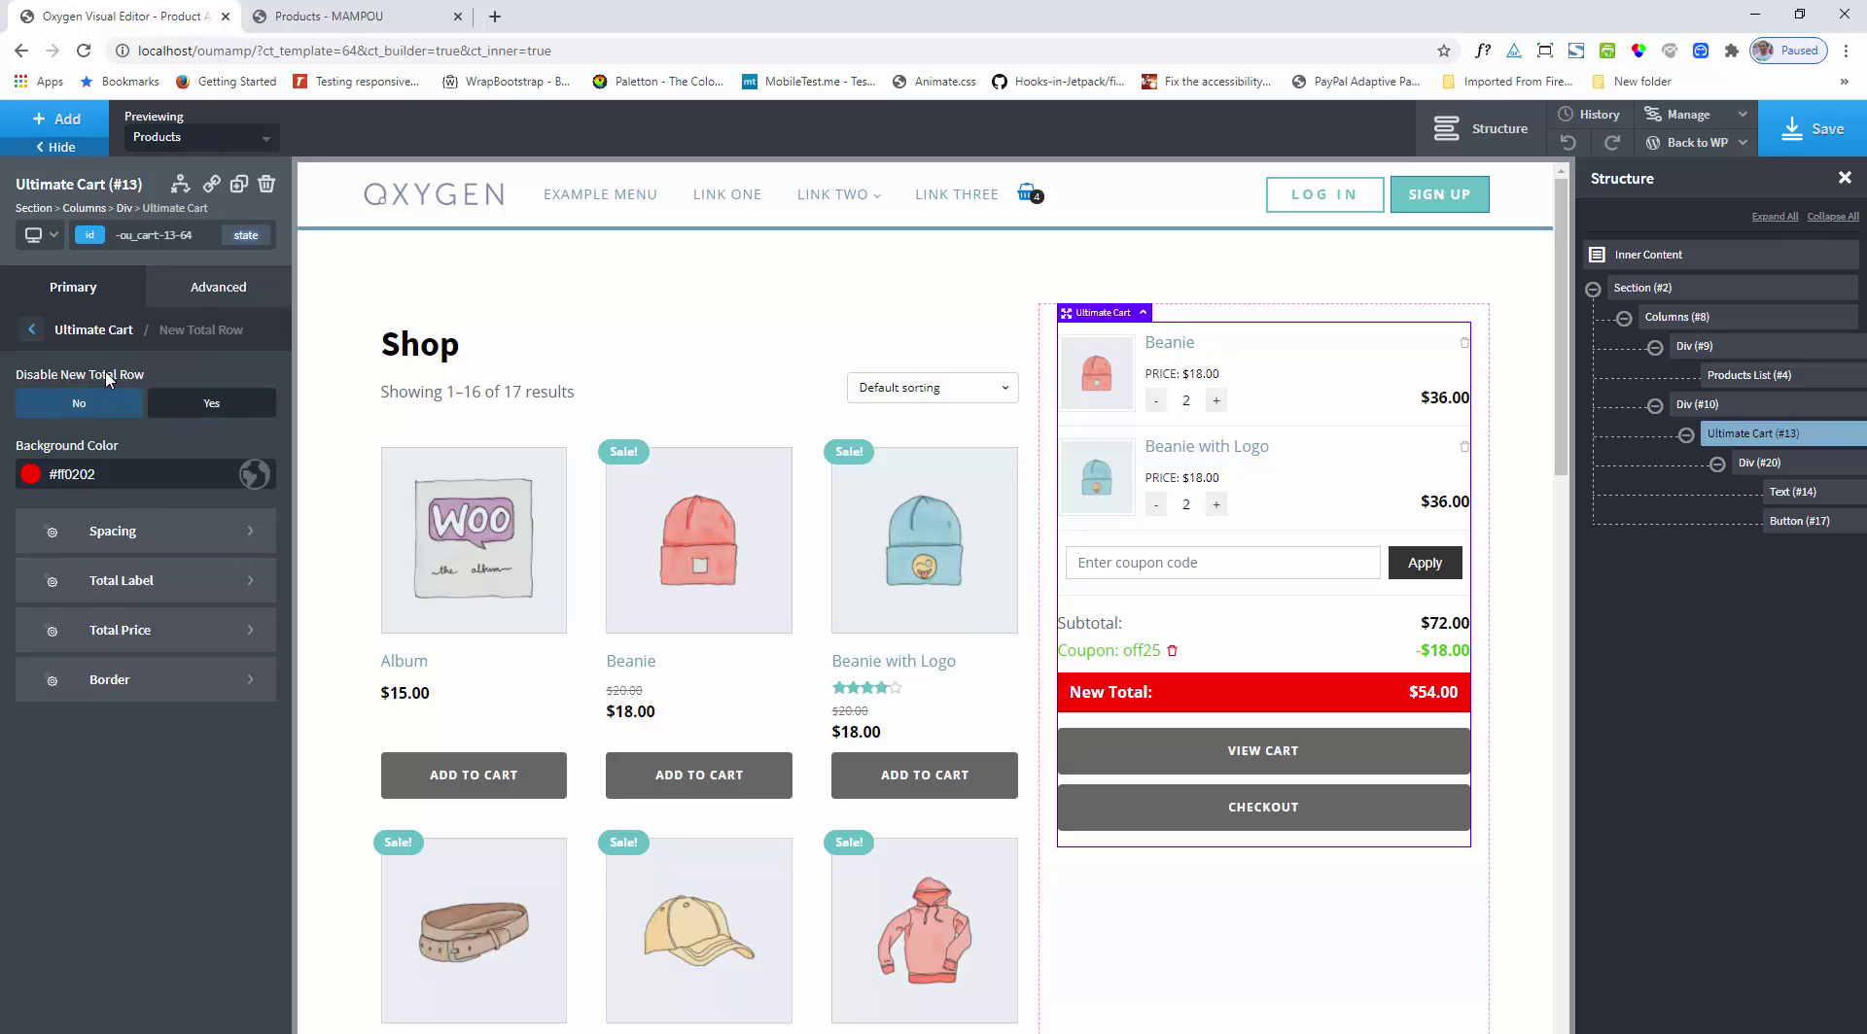
pyautogui.click(96, 331)
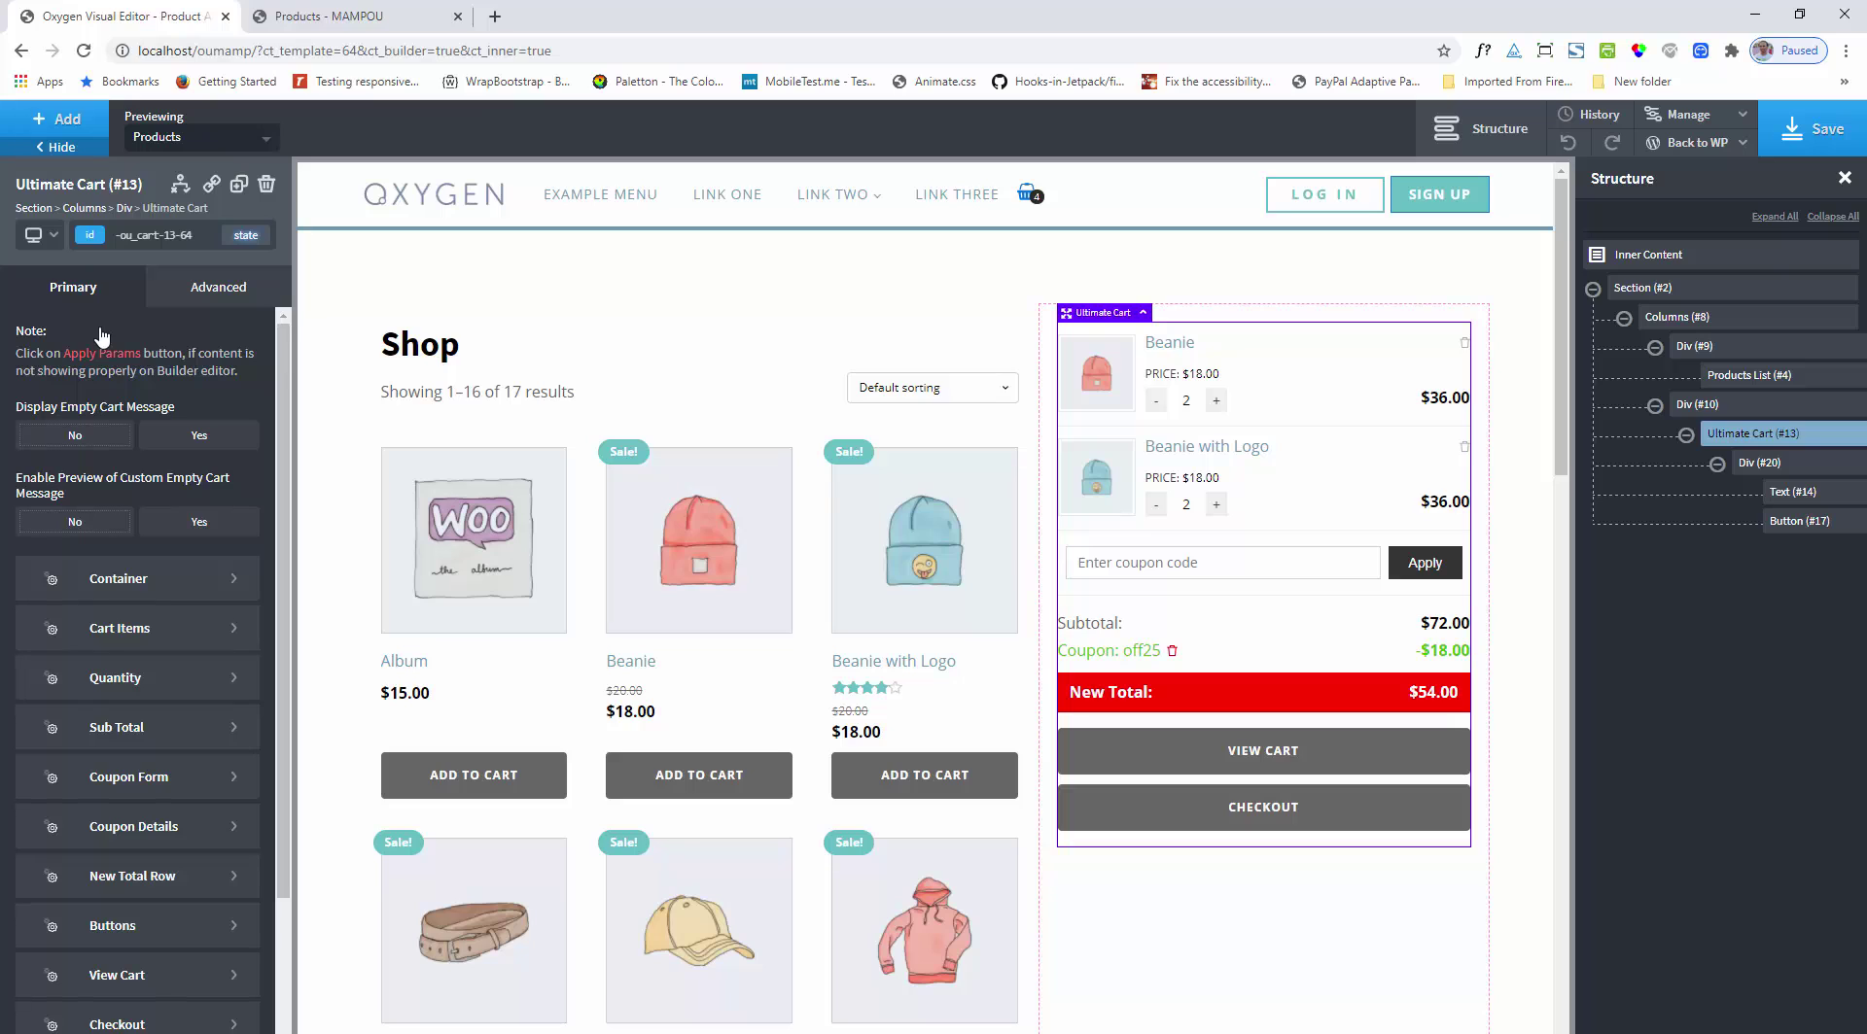
# Step: Stack the Ultimate Cart's View Cart and Checkout buttons horizontally and return to the Buttons settings
pyautogui.scroll(-3, 105, 486)
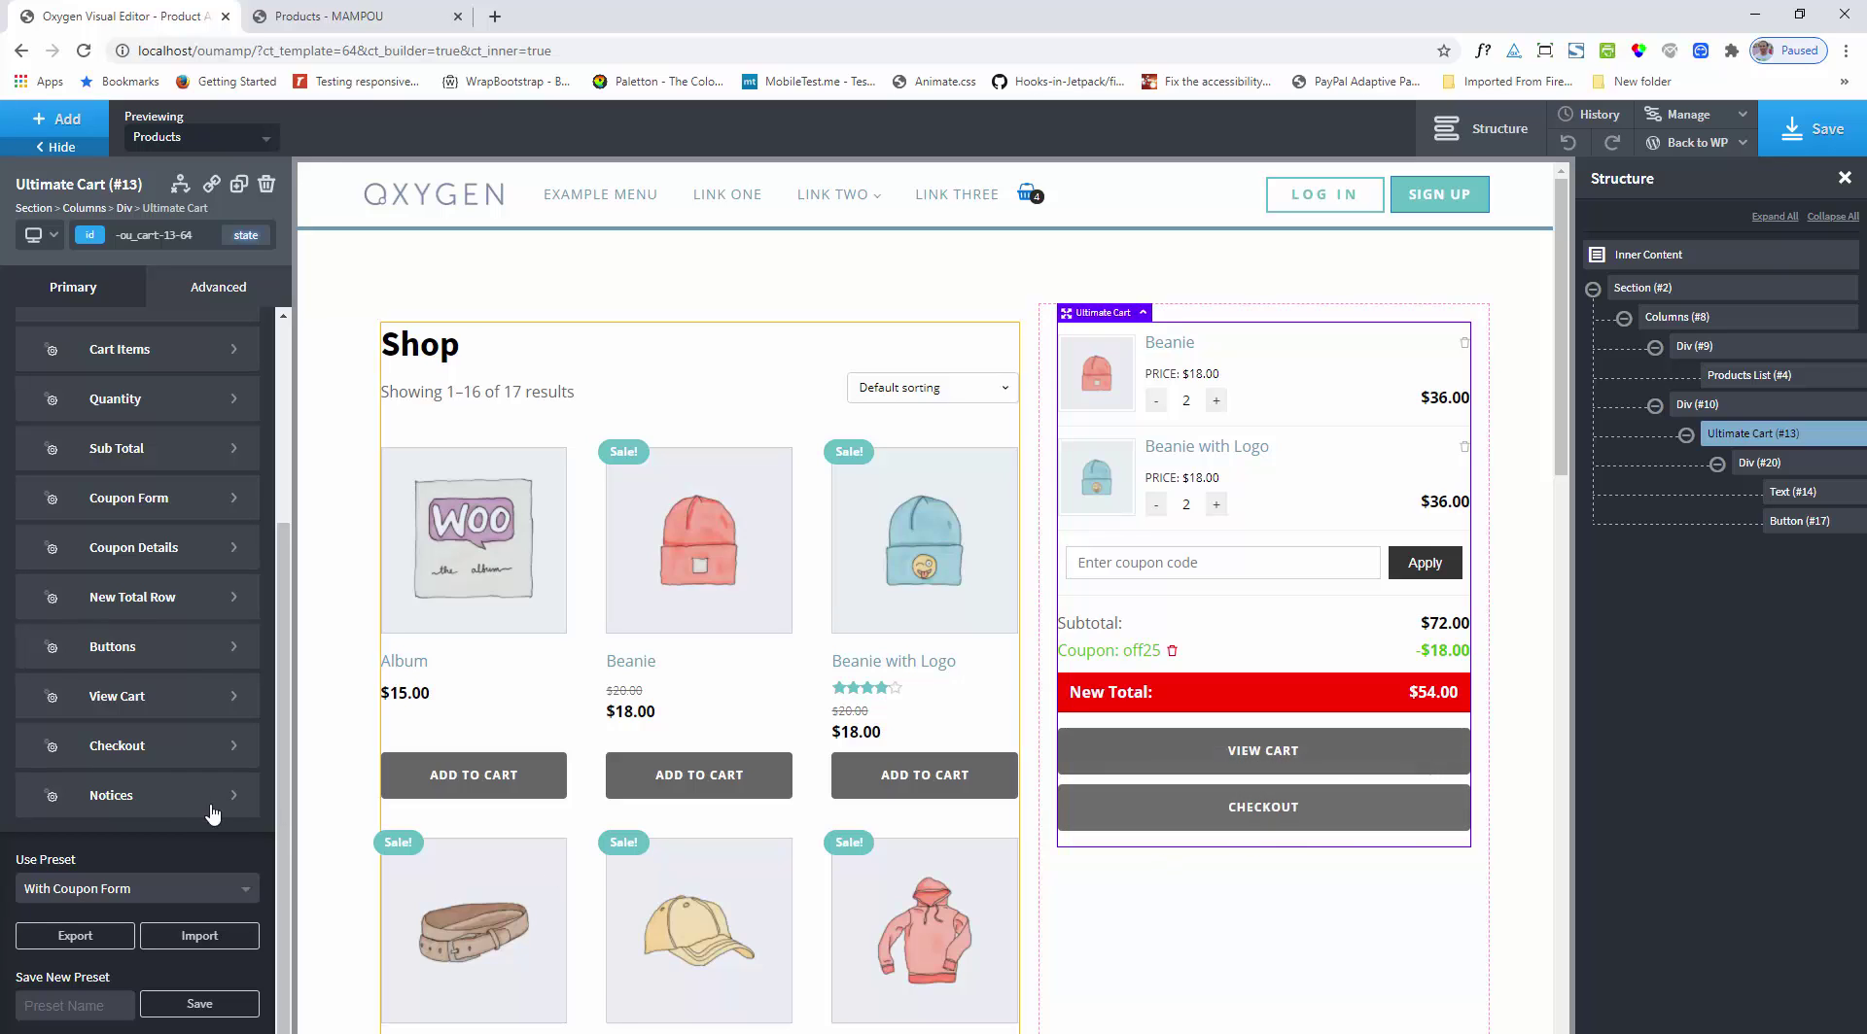
pyautogui.click(124, 667)
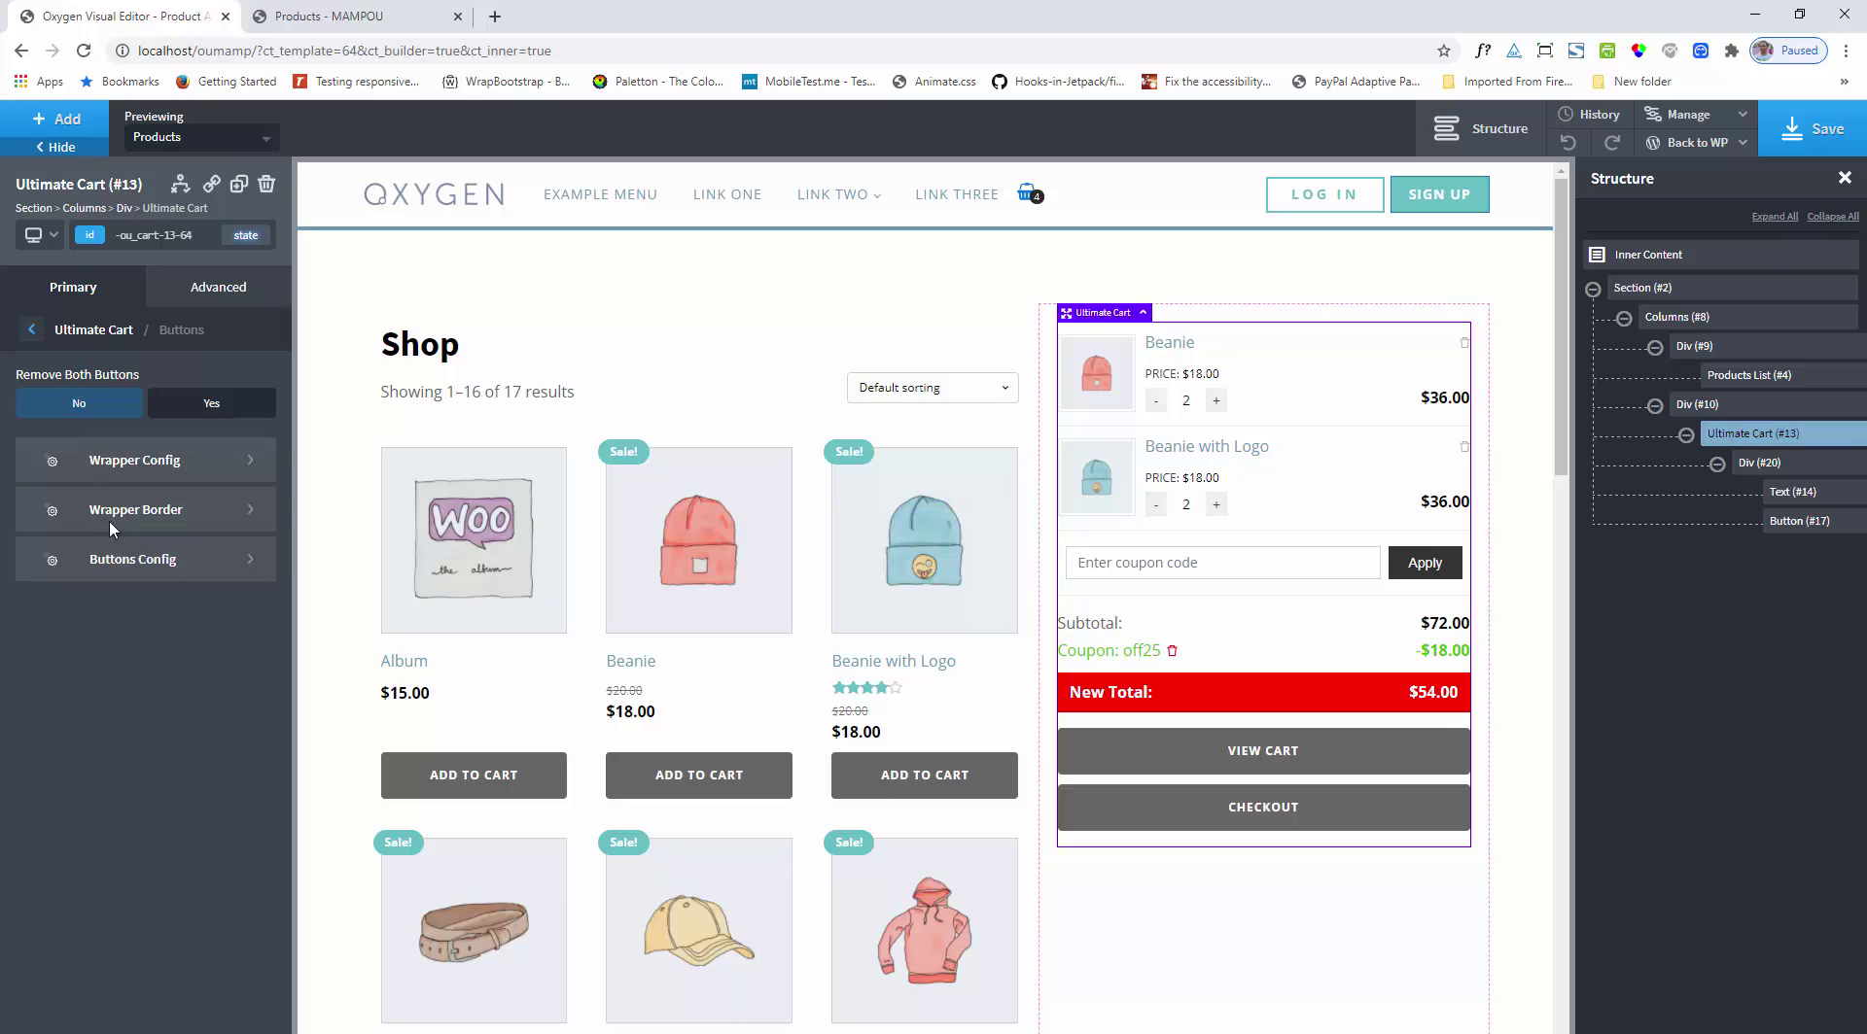
pyautogui.click(125, 571)
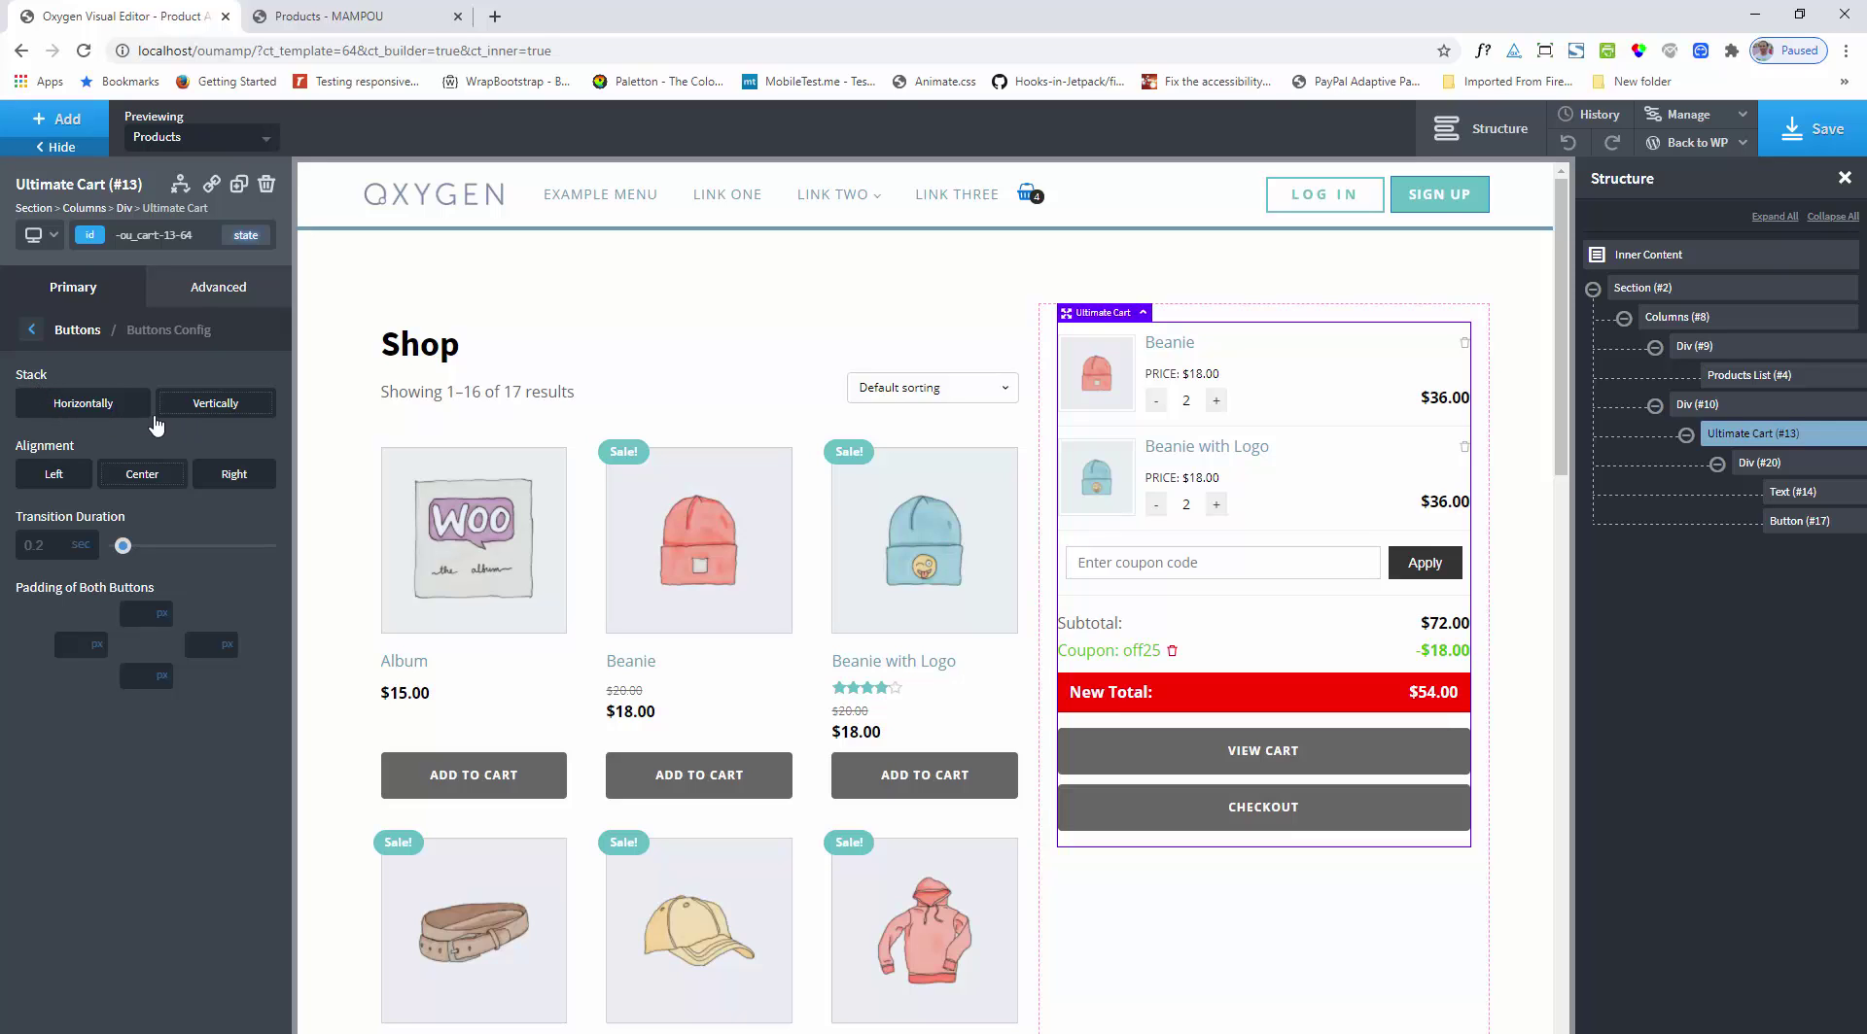
pyautogui.click(105, 413)
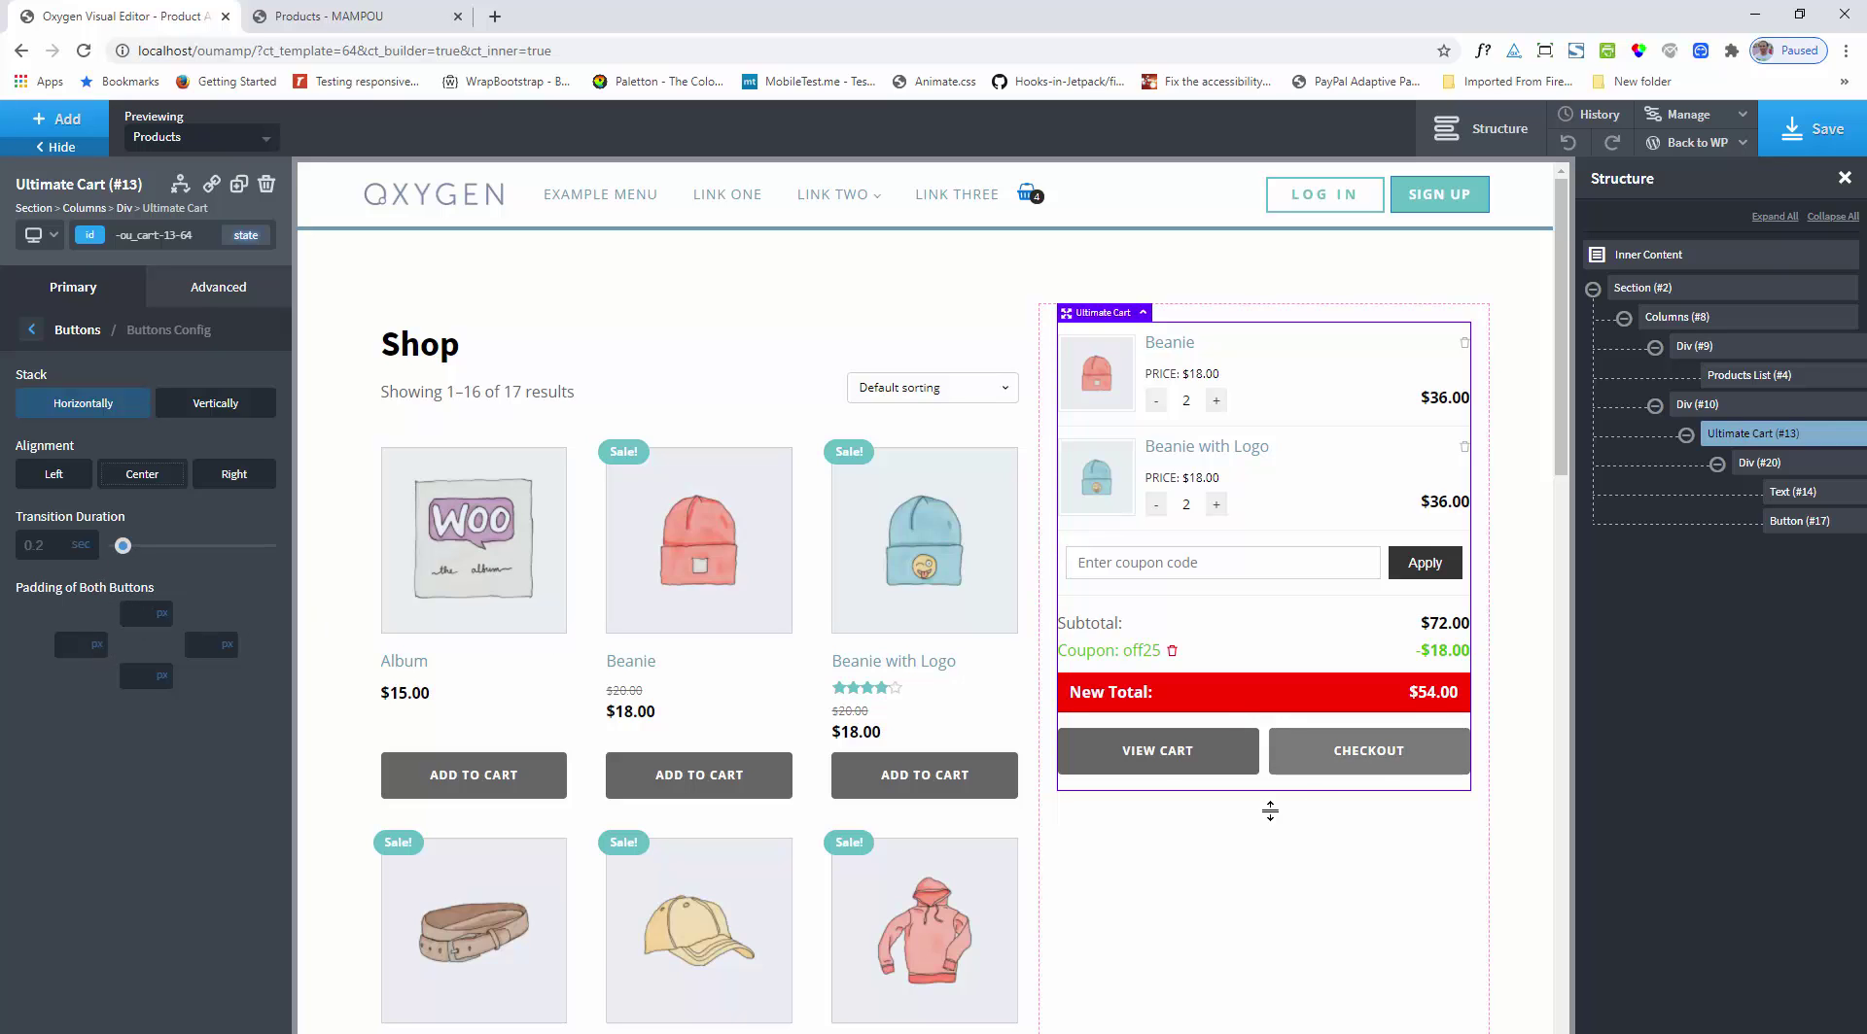
pyautogui.click(77, 331)
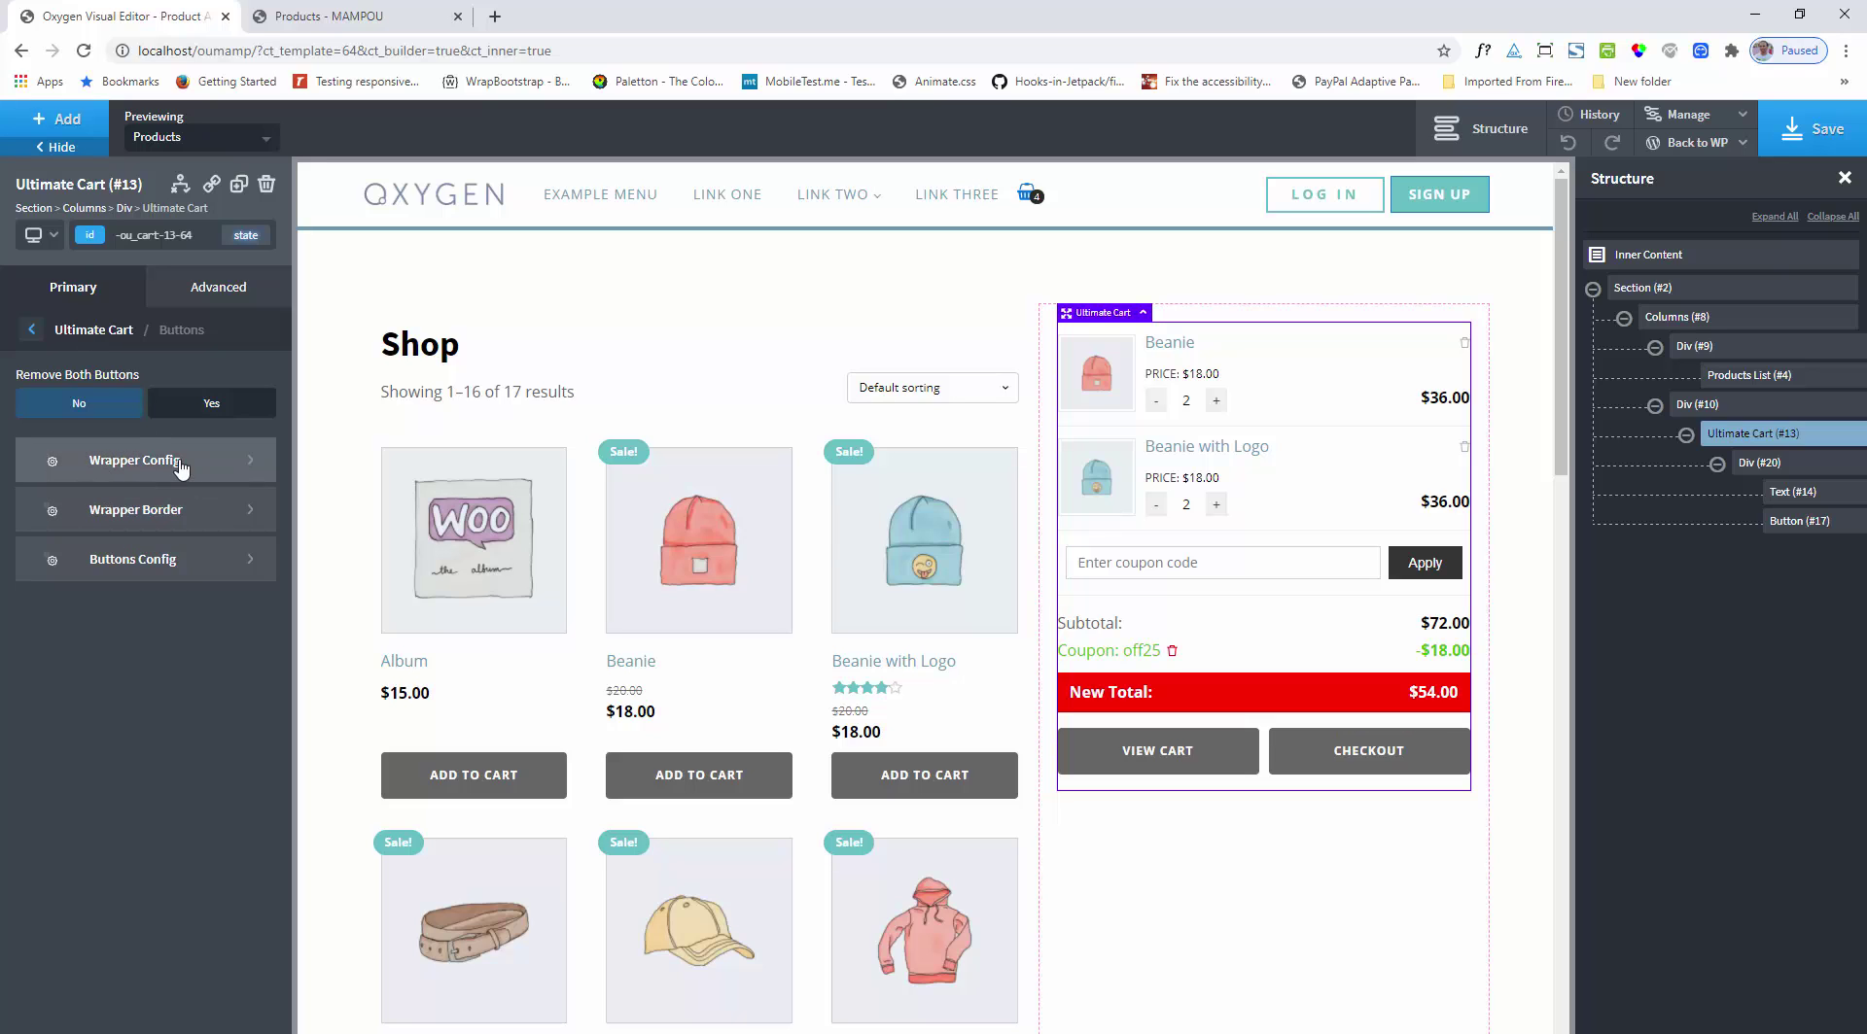
# Step: Set the width of the Ultimate Cart's View Cart button to 60%
pyautogui.click(96, 329)
pyautogui.scroll(-3, 146, 777)
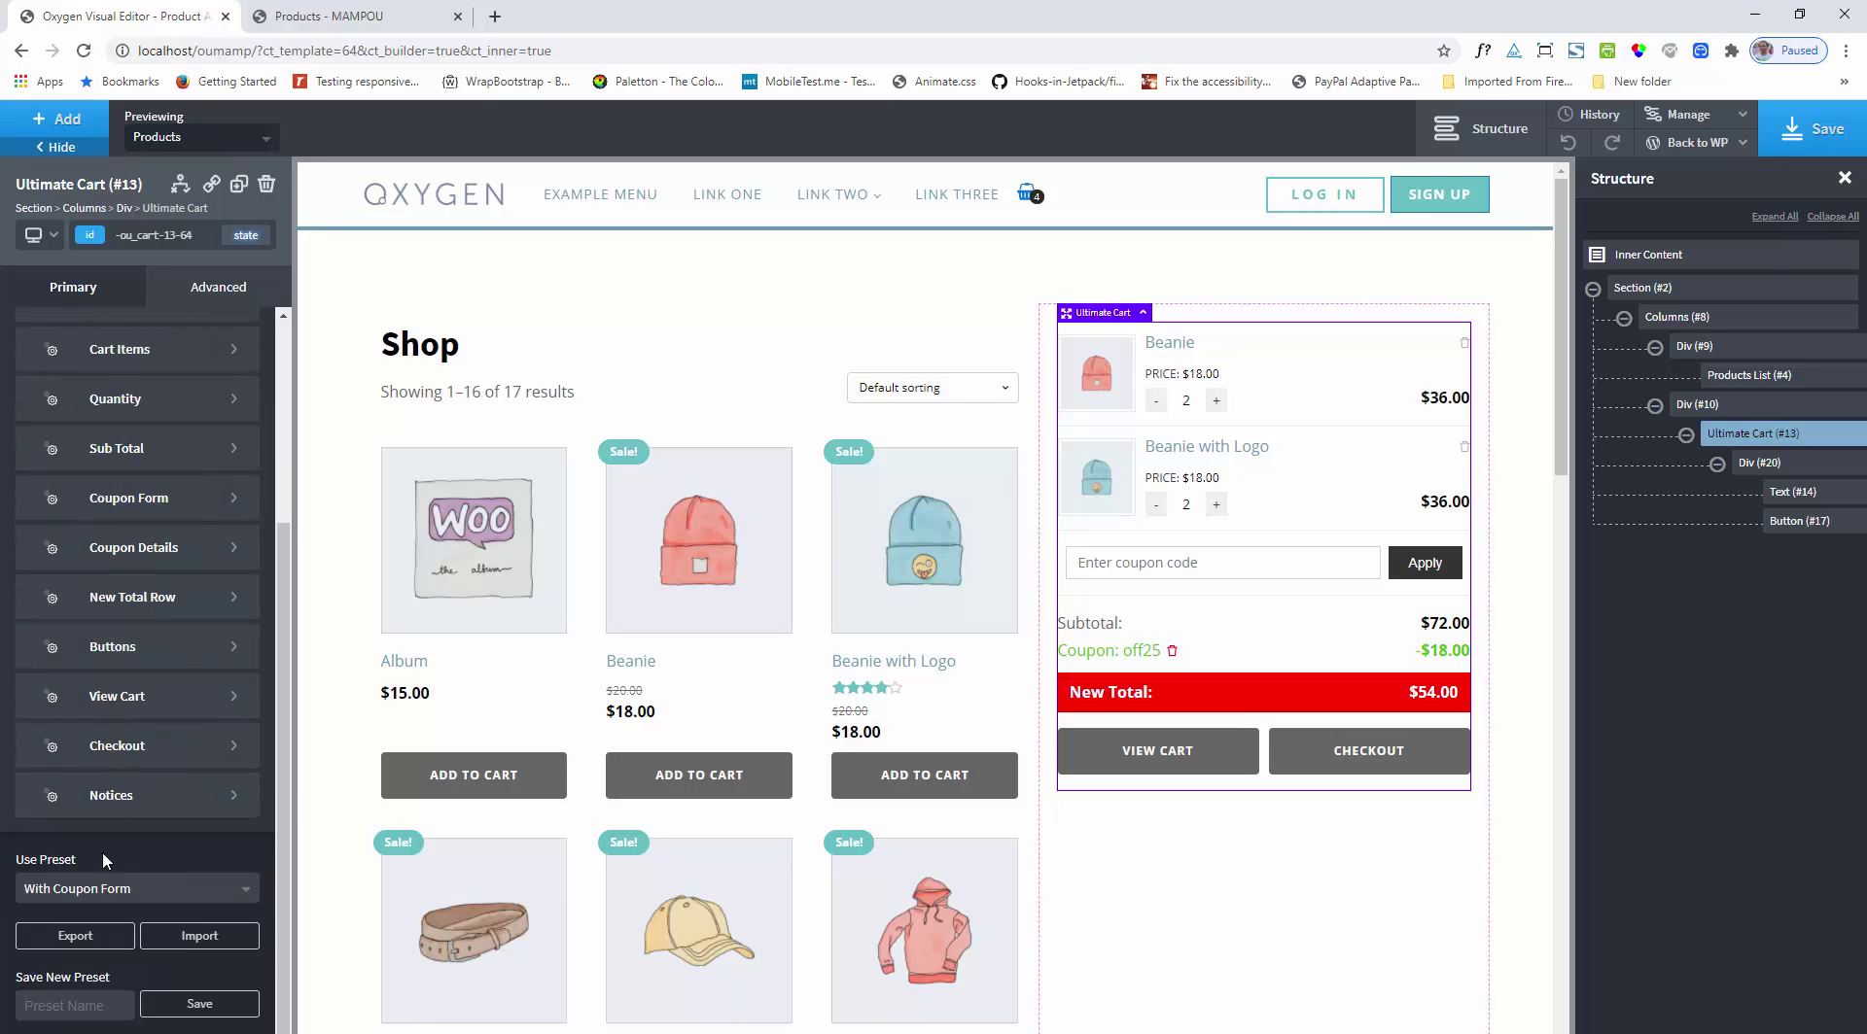
pyautogui.click(147, 698)
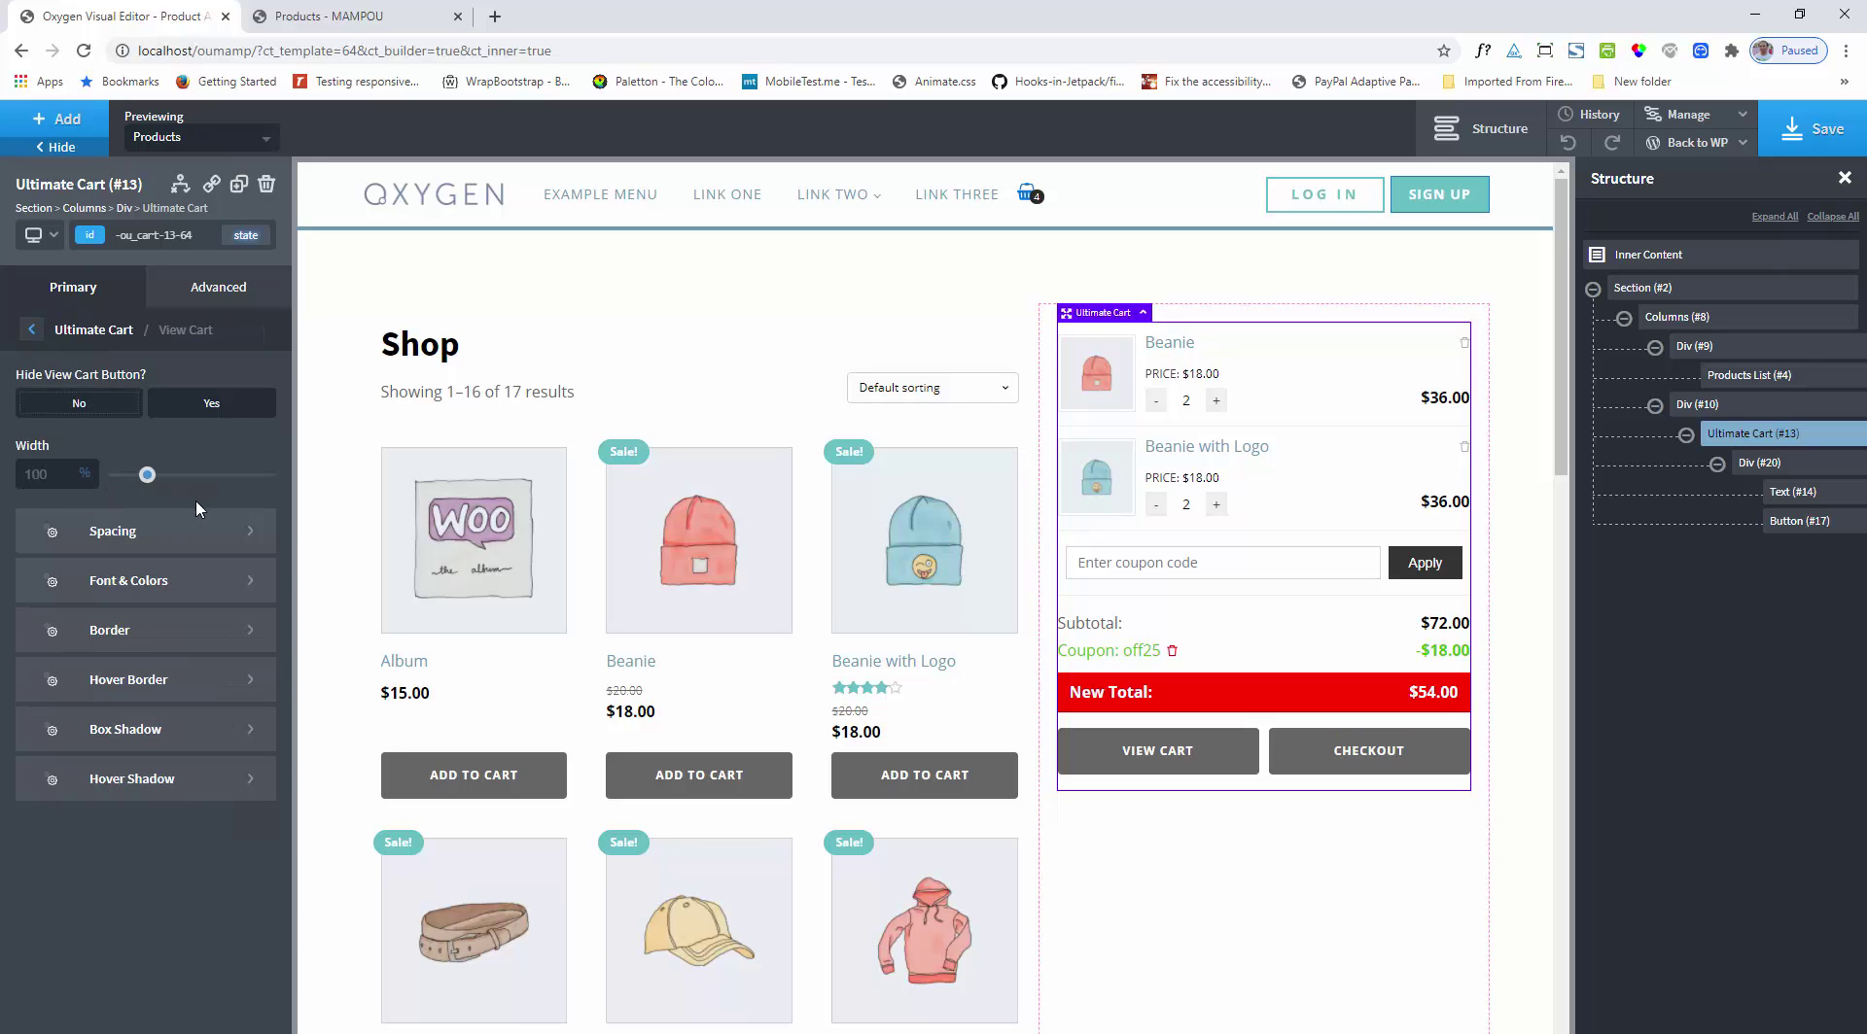
pyautogui.moveTo(154, 482); pyautogui.dragTo(136, 486)
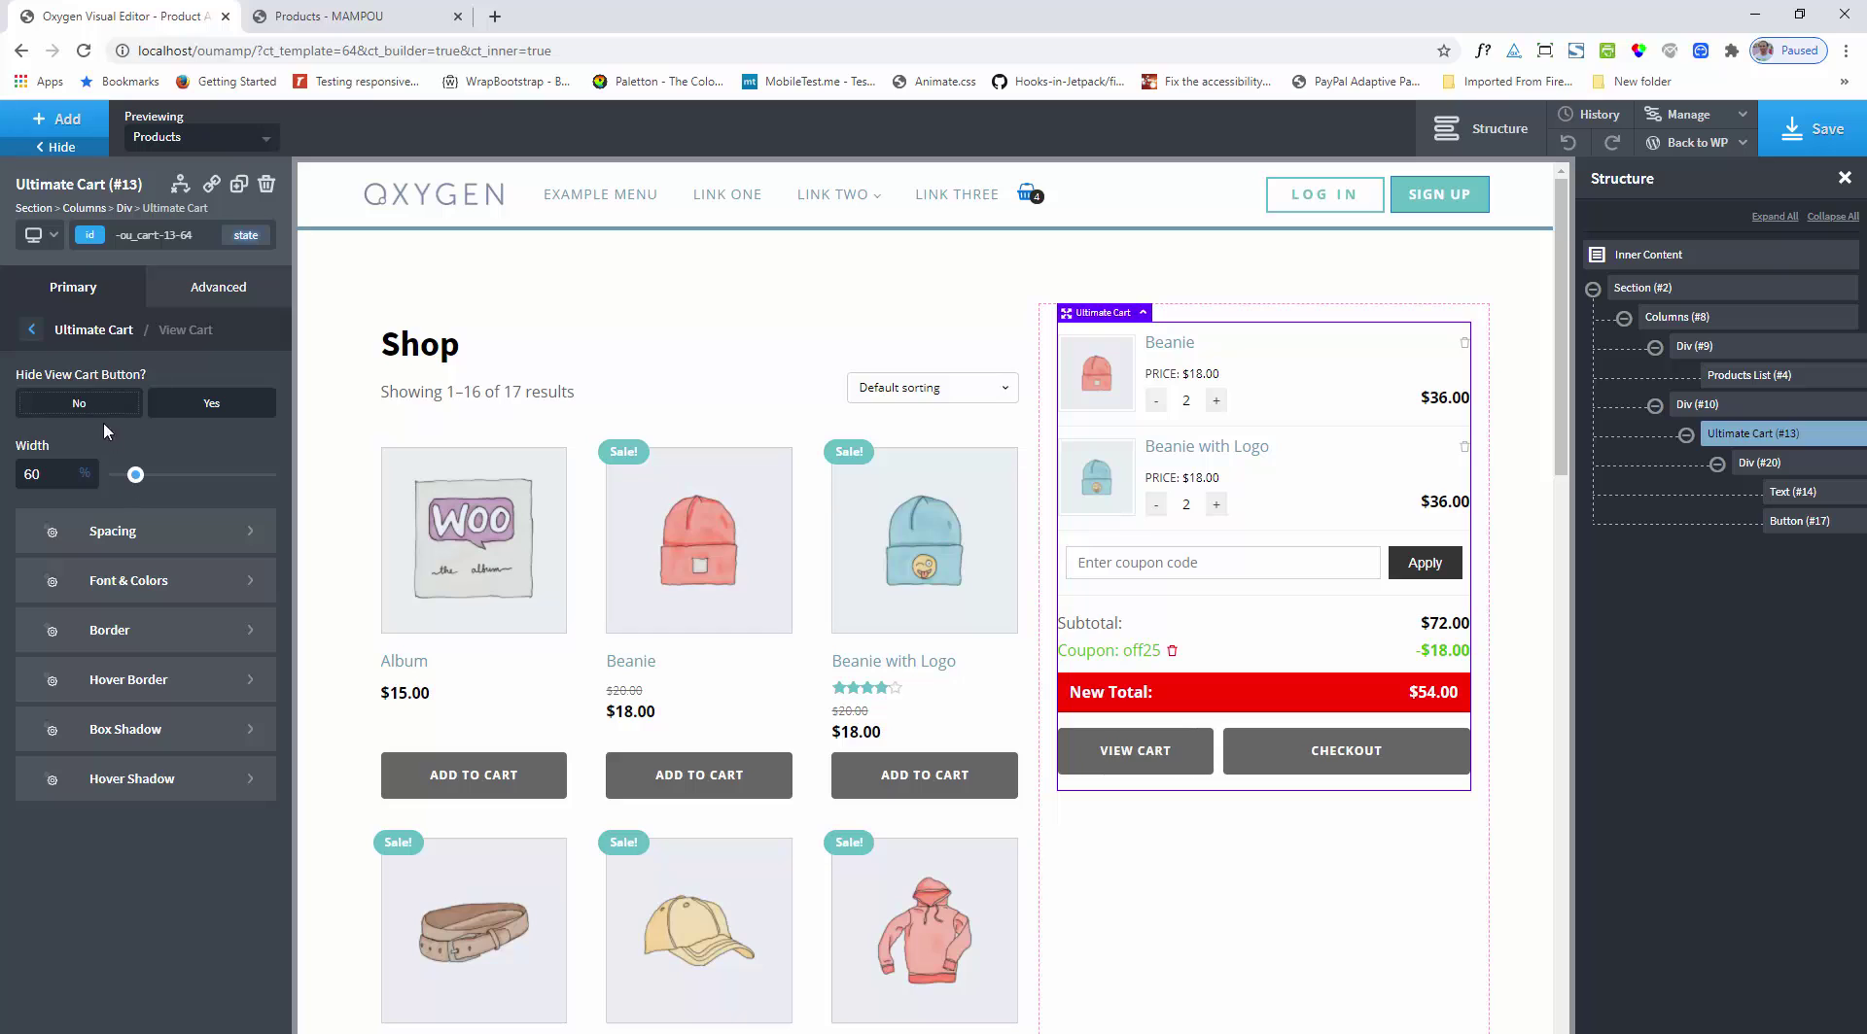
# Step: Set the width of the Ultimate Cart's Checkout button to 80%
pyautogui.click(98, 337)
pyautogui.scroll(-2, 136, 778)
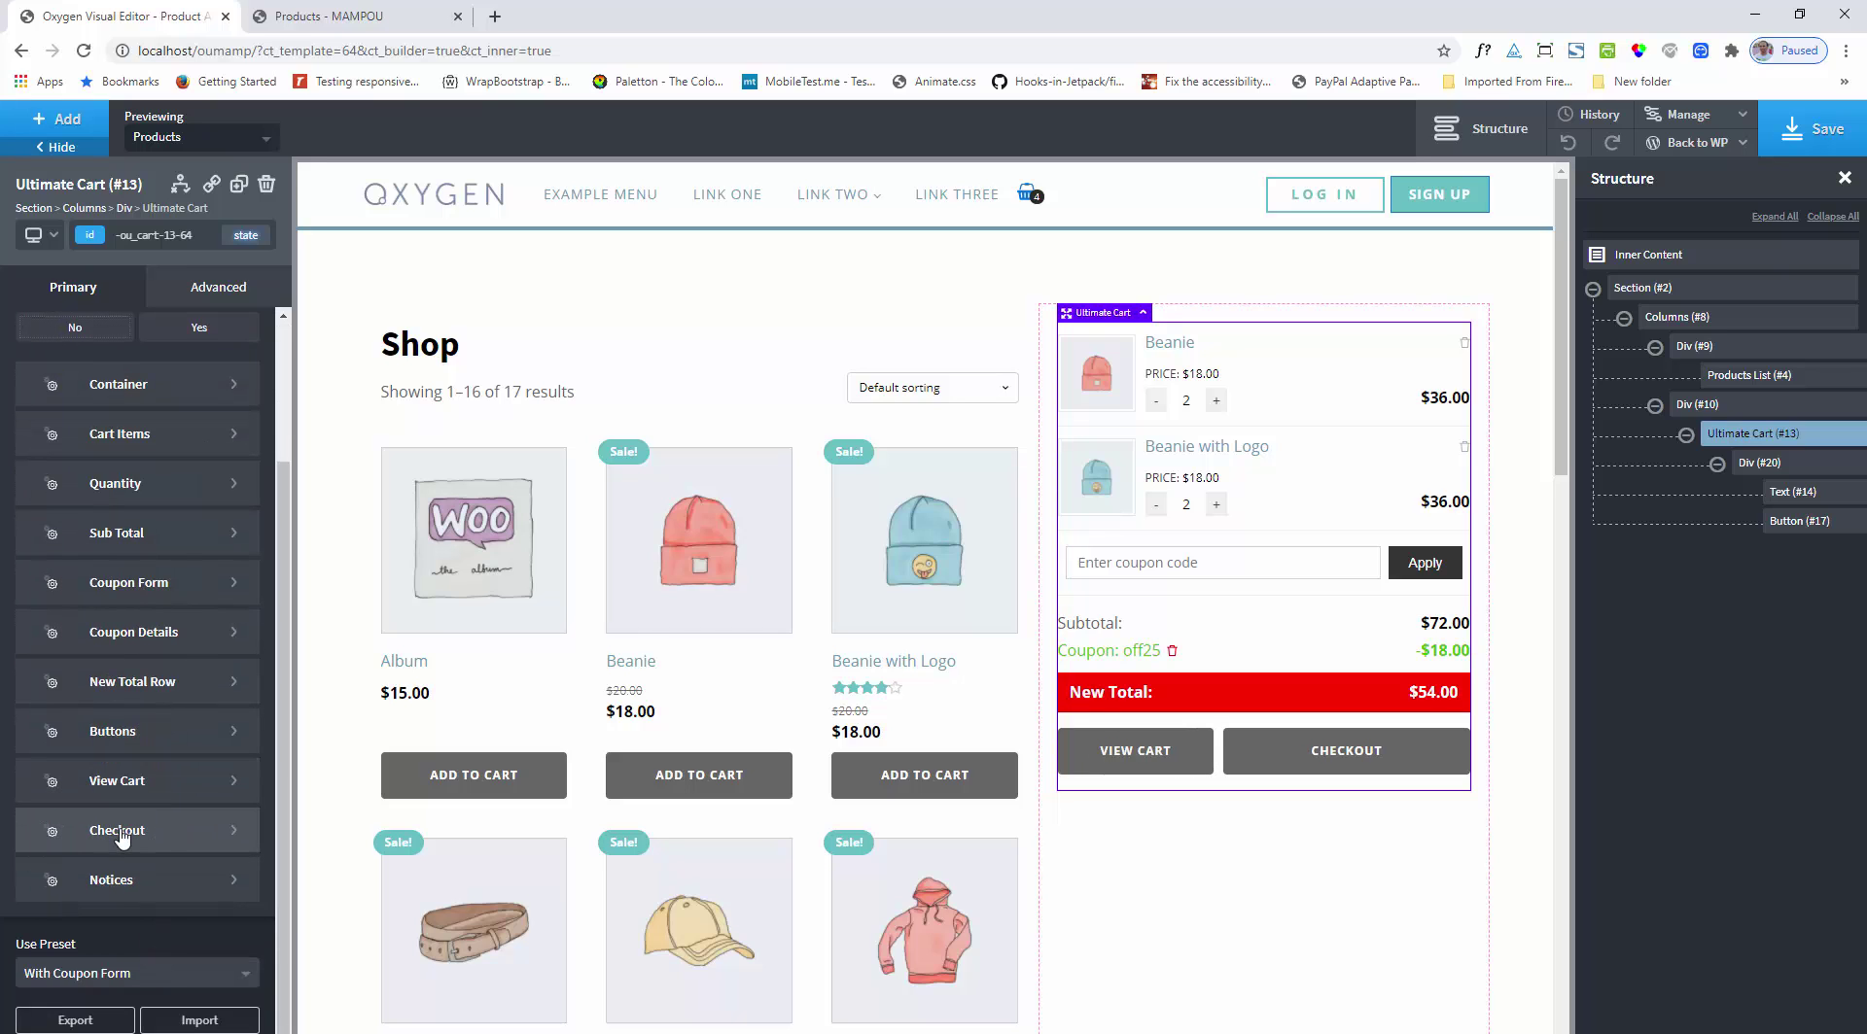
pyautogui.click(119, 831)
pyautogui.moveTo(147, 475)
pyautogui.mouseDown()
pyautogui.moveTo(125, 479)
pyautogui.moveTo(143, 487)
pyautogui.mouseUp()
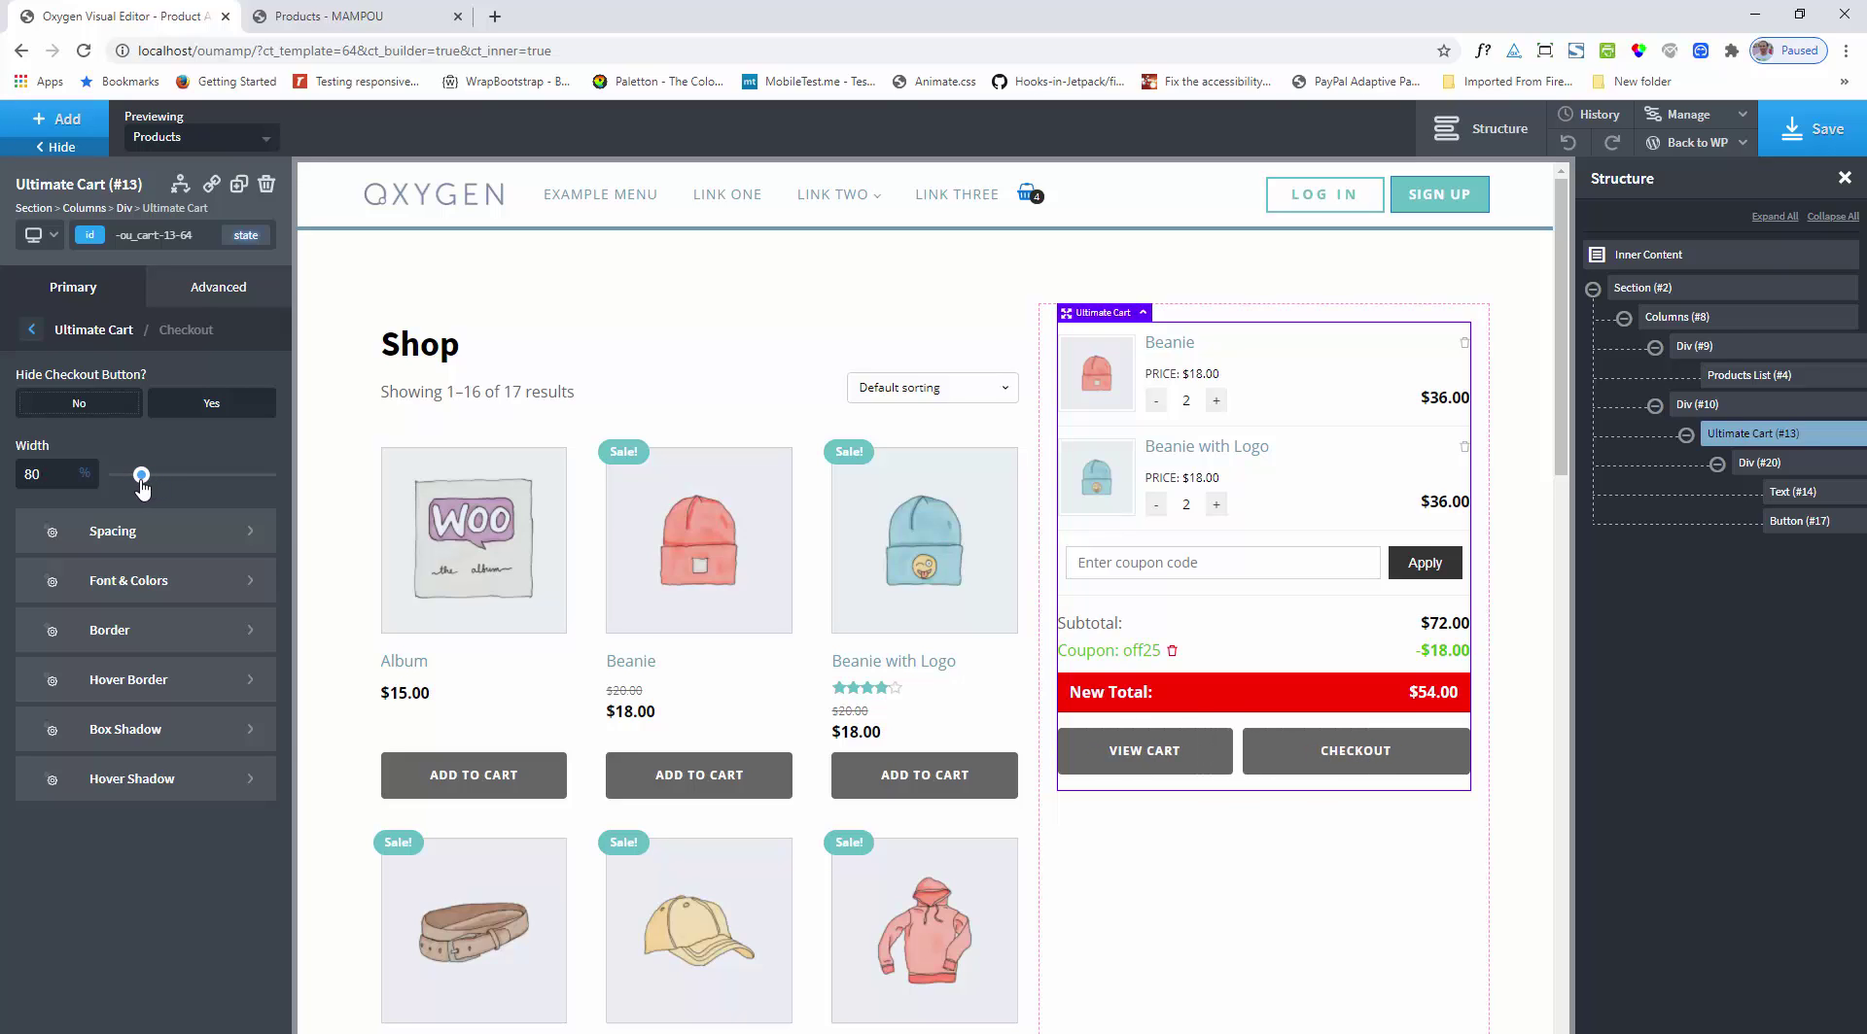
# Step: Examine the Ultimate Cart's Notices settings, checking the live shop page's cart in between
pyautogui.click(109, 328)
pyautogui.scroll(-3, 146, 763)
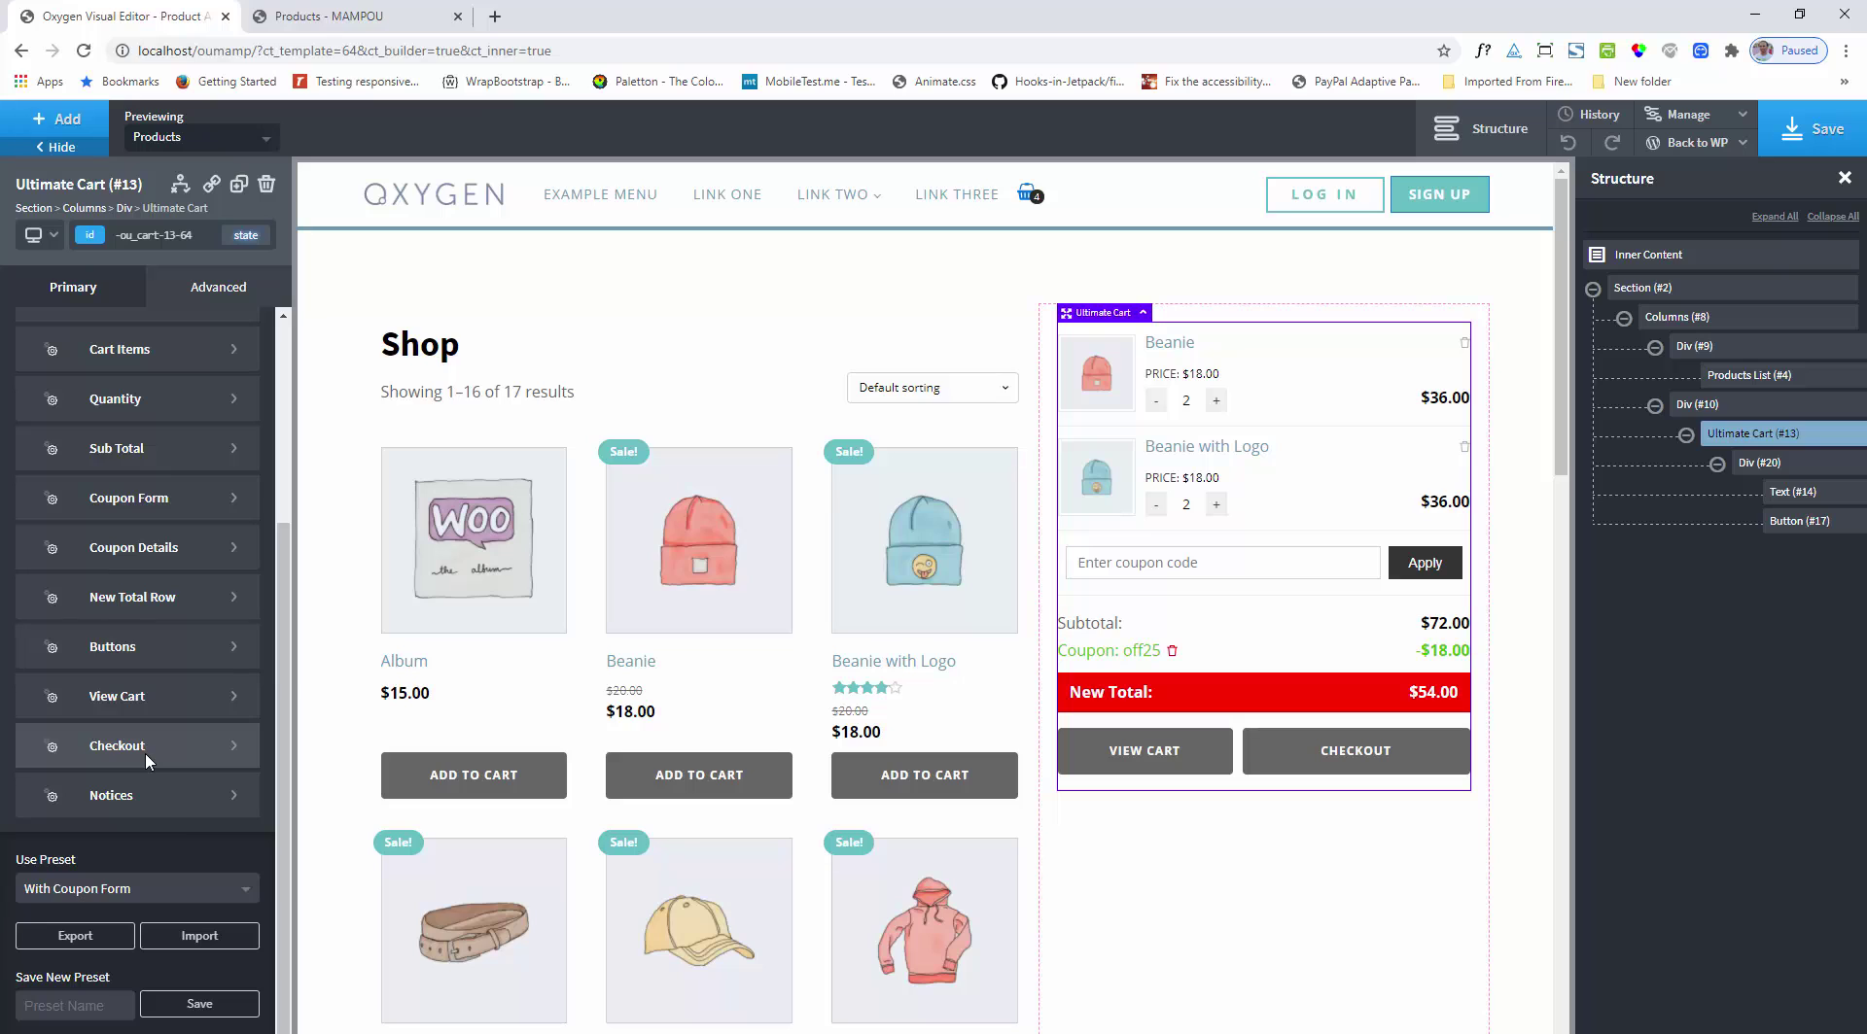
pyautogui.click(175, 800)
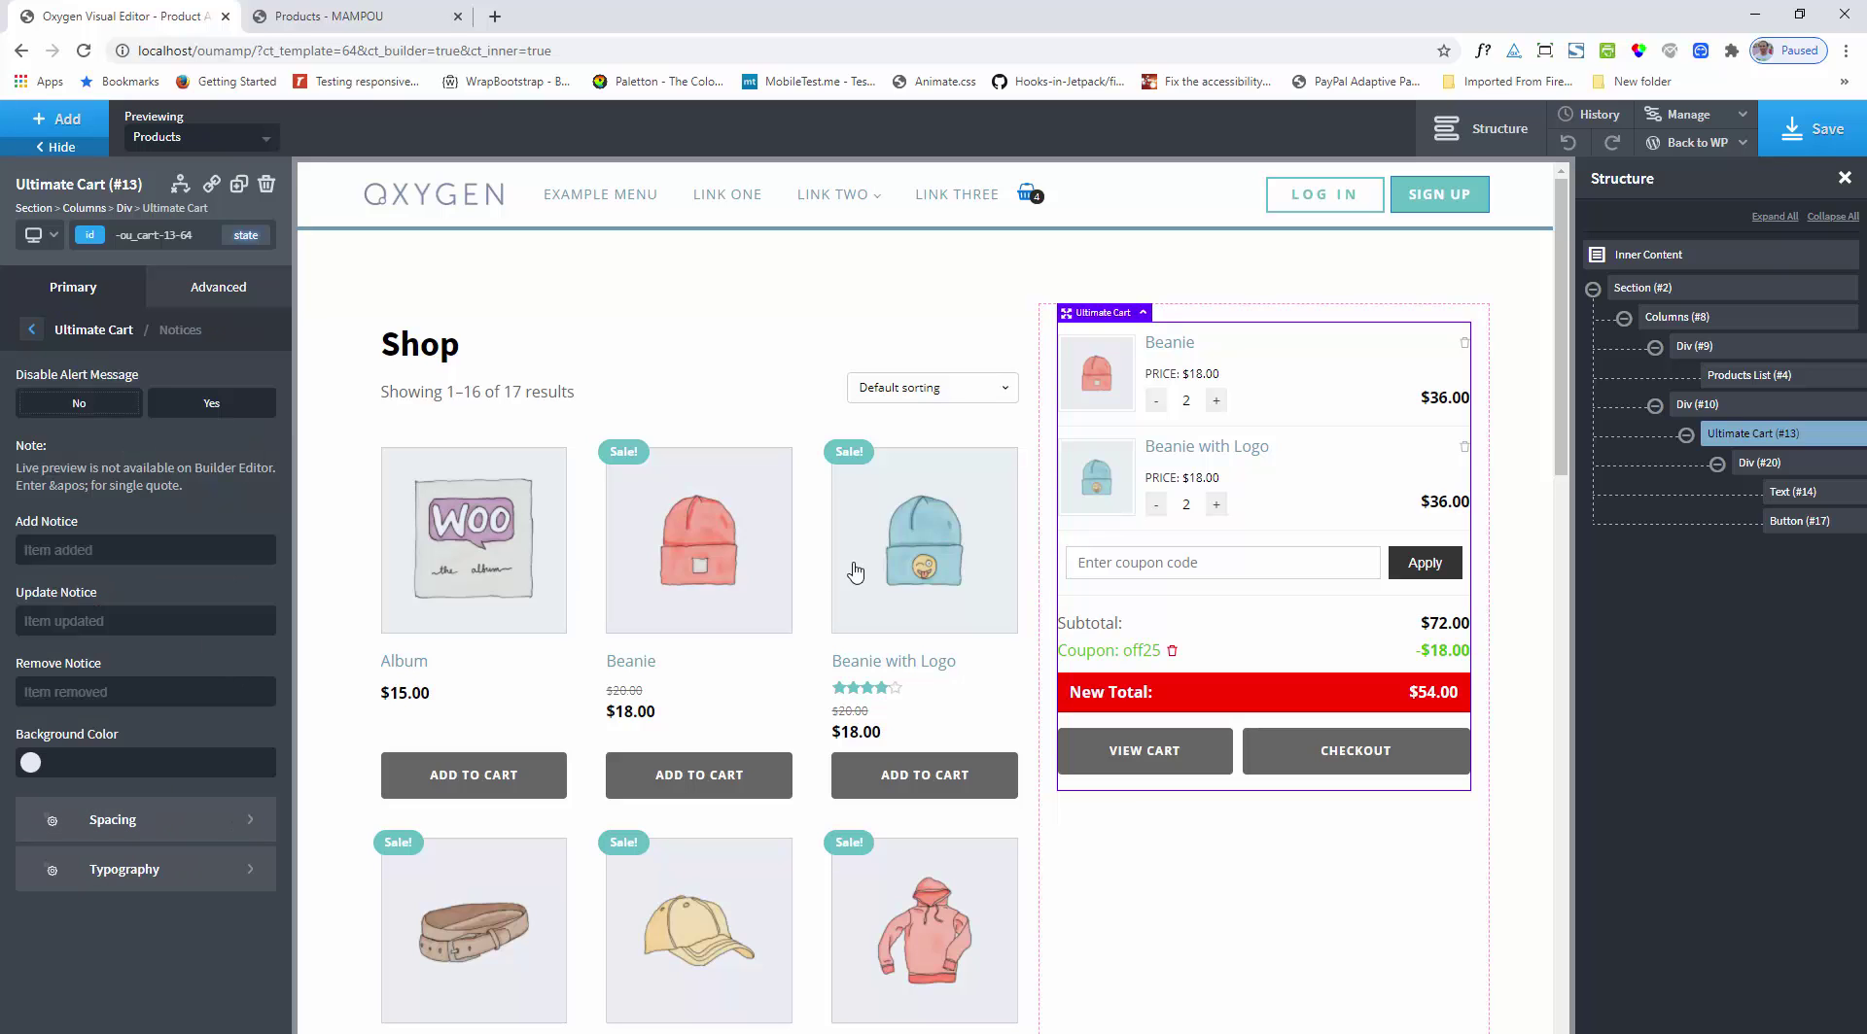
pyautogui.click(377, 14)
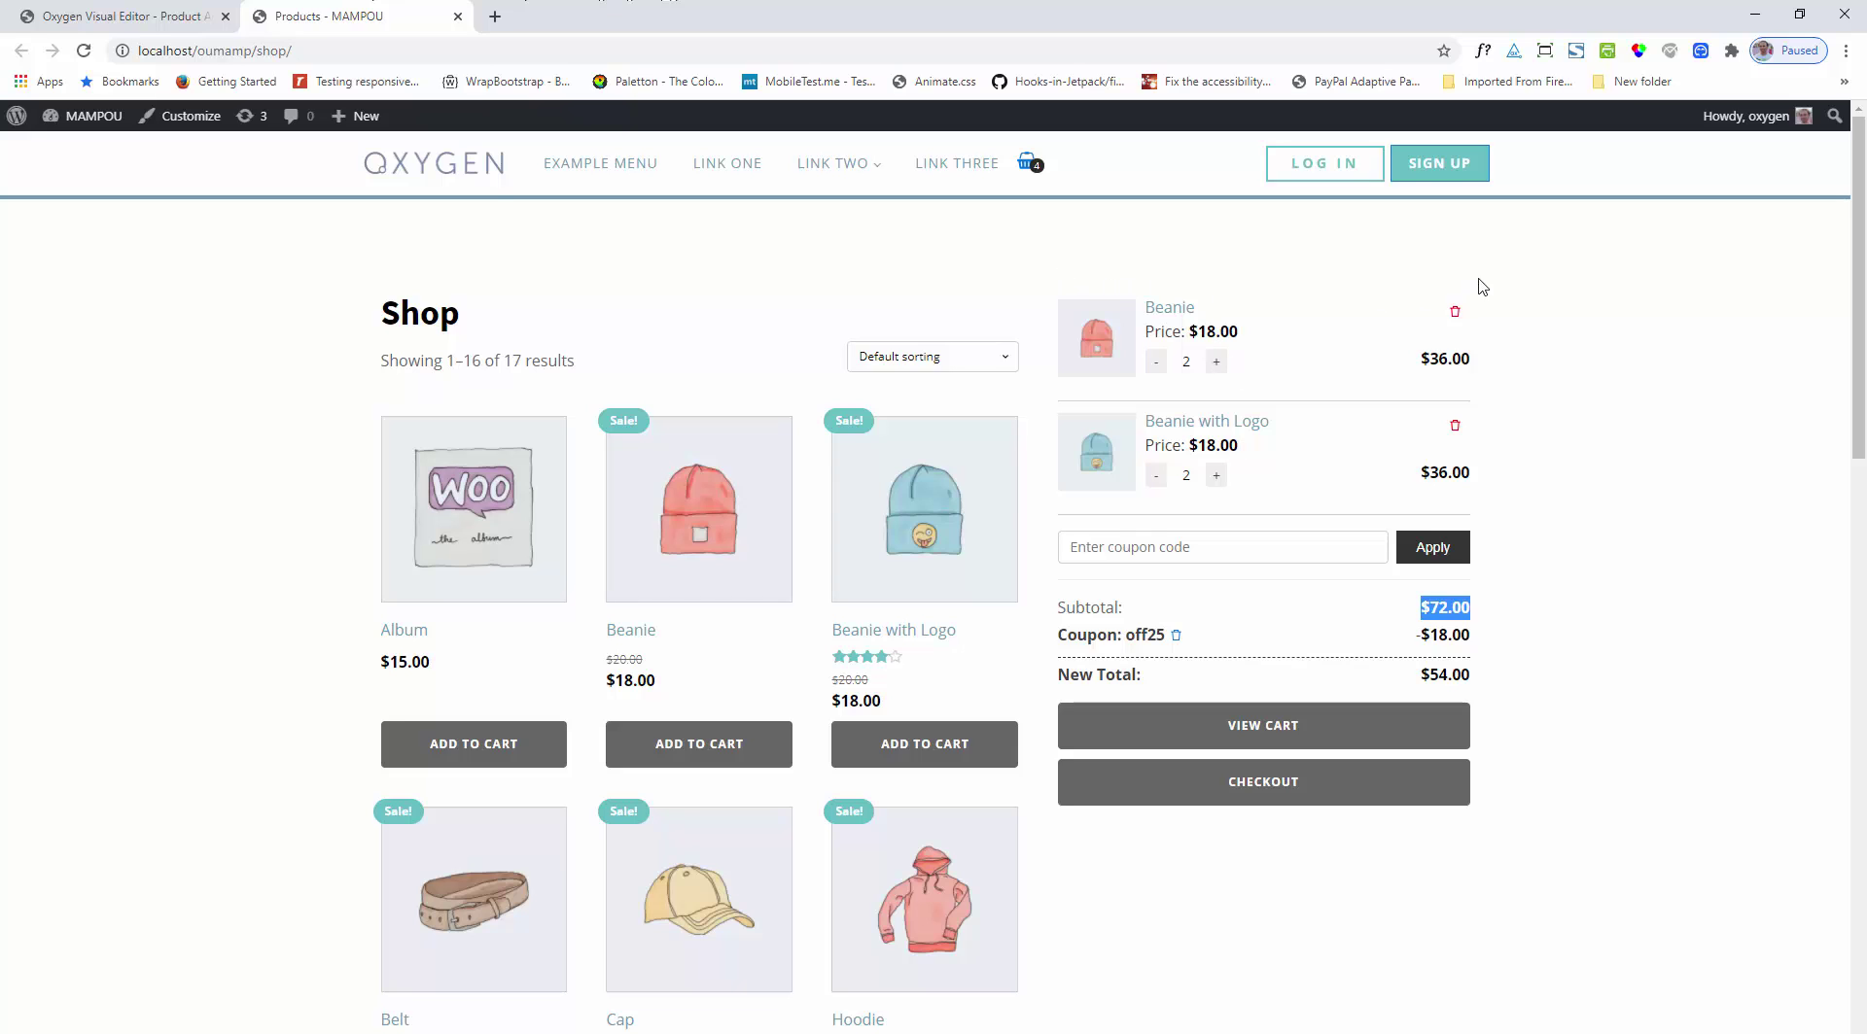
pyautogui.click(135, 21)
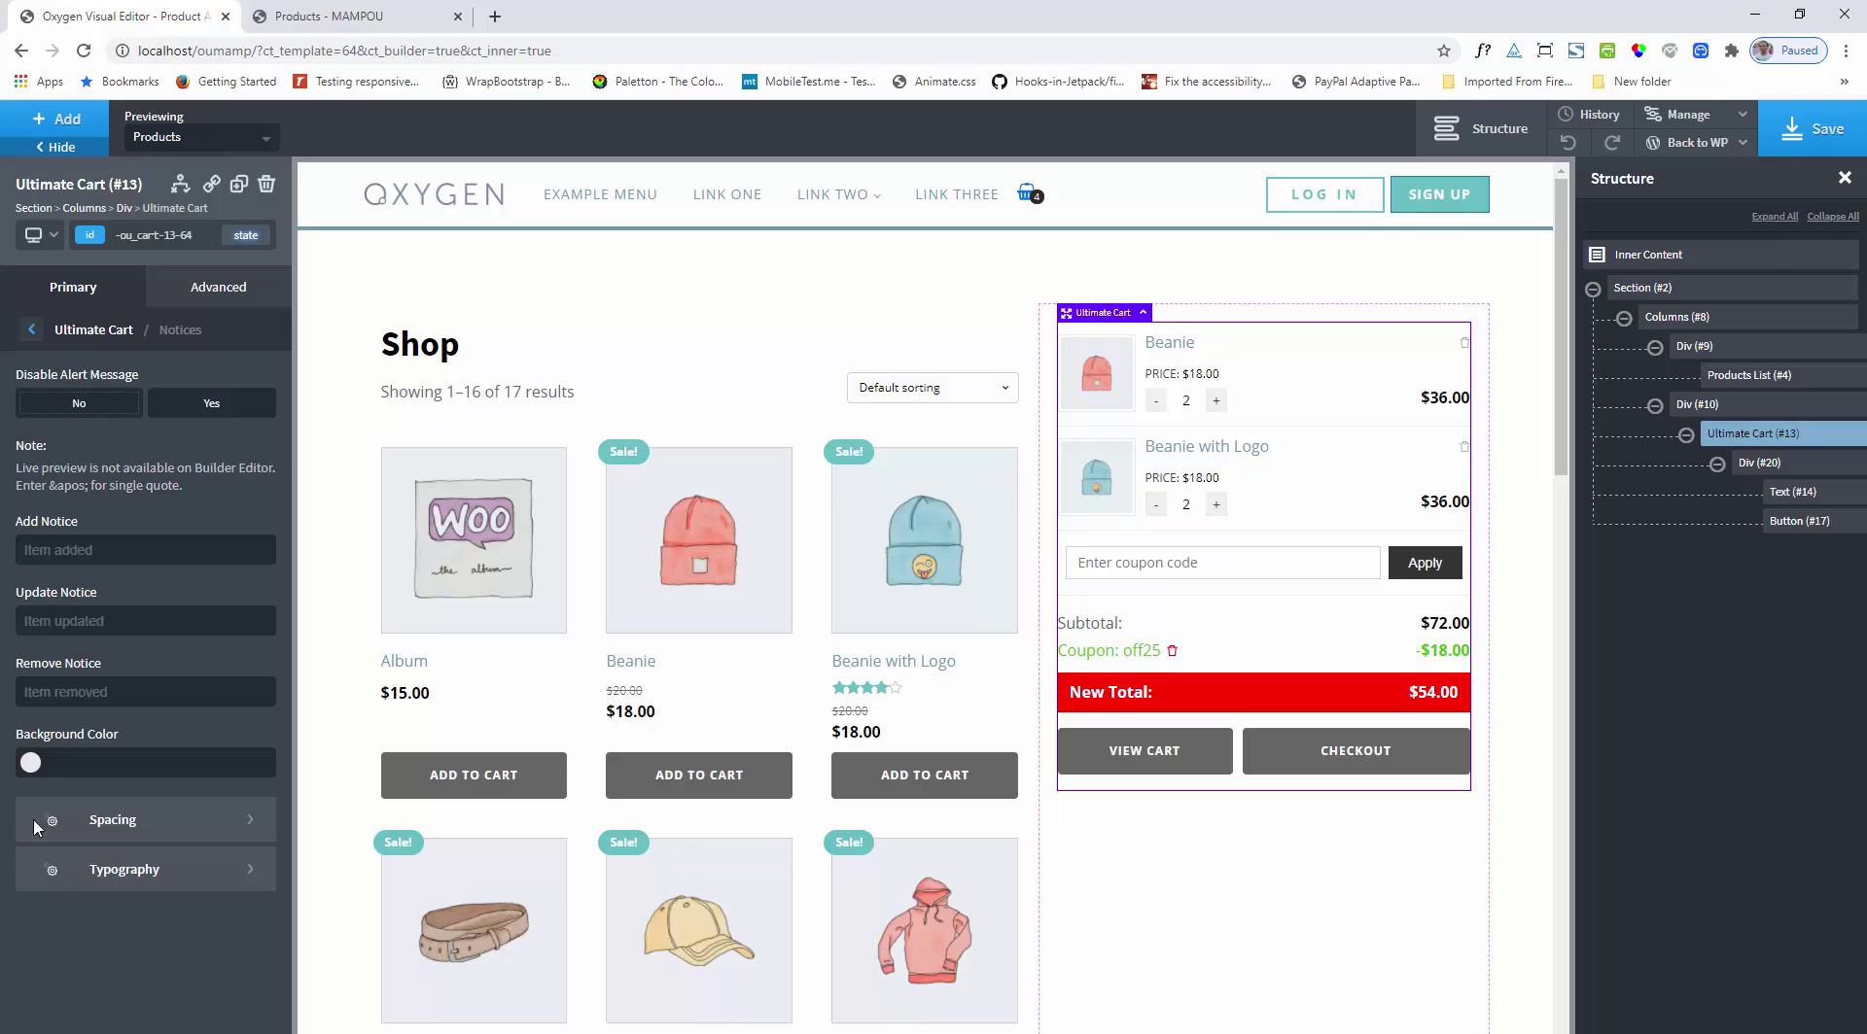
pyautogui.click(127, 332)
pyautogui.scroll(-3, 92, 778)
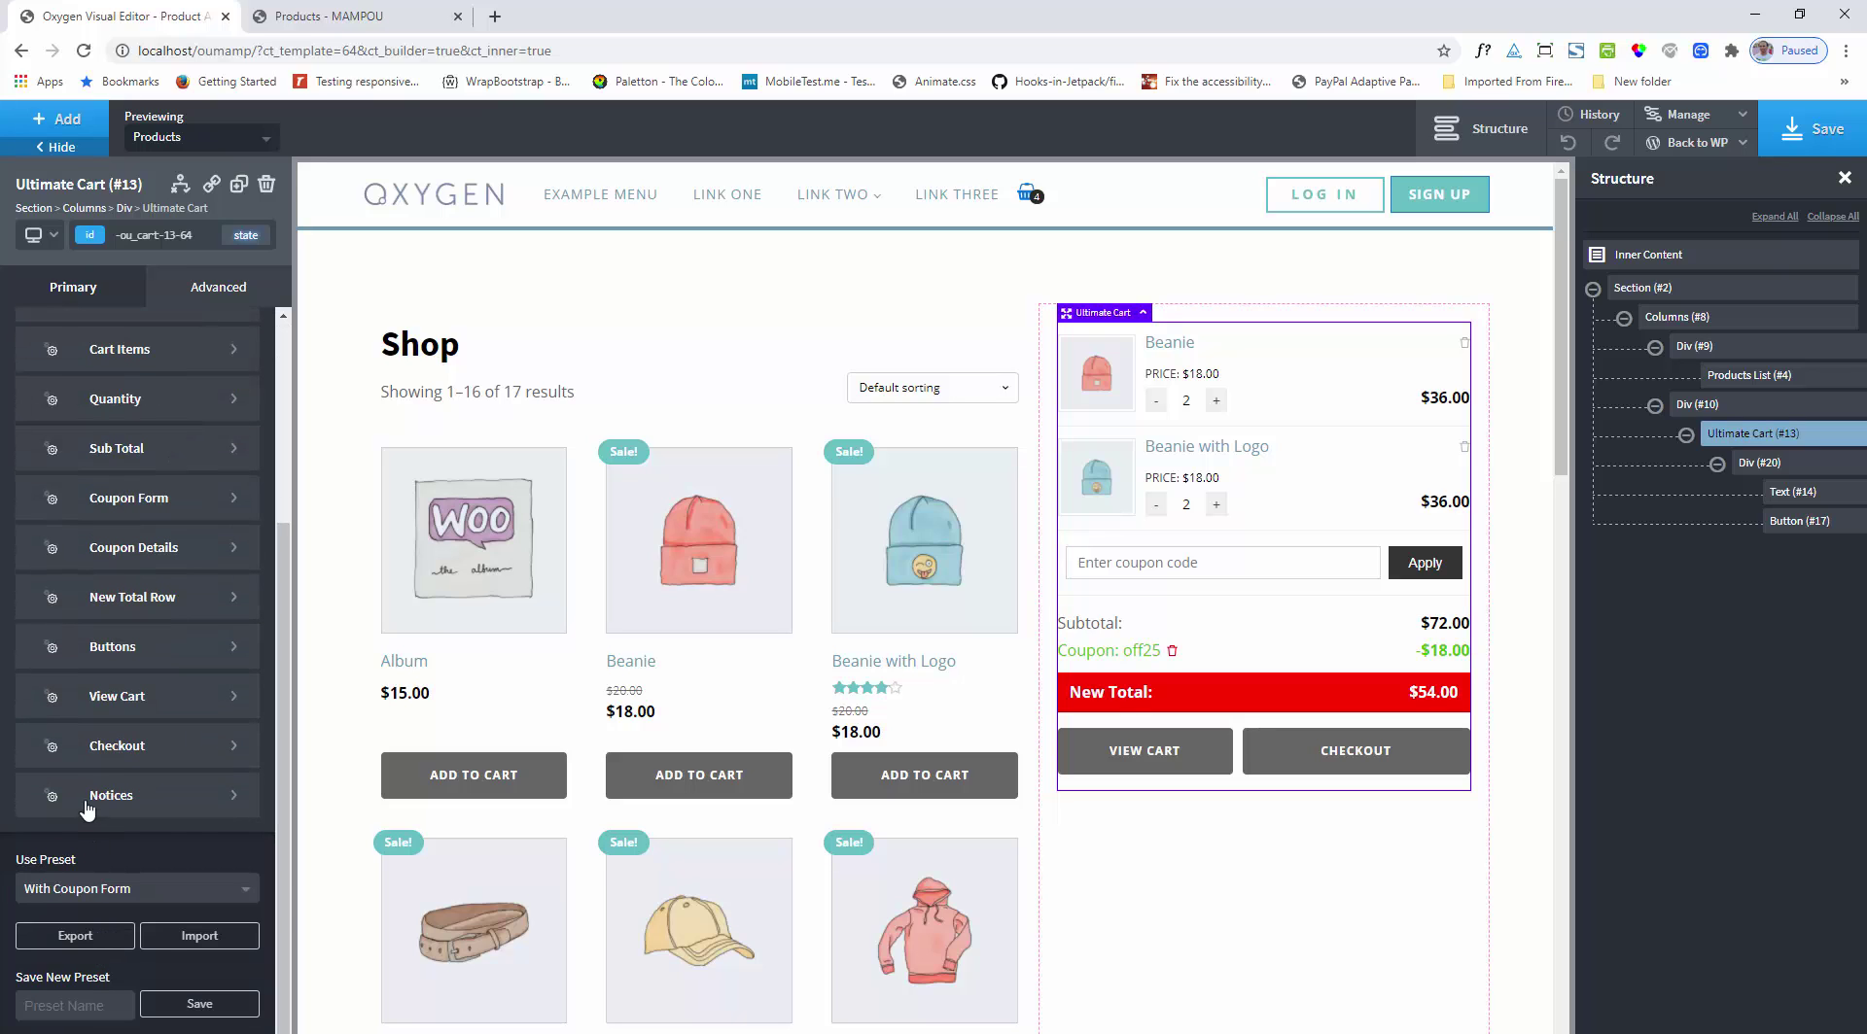
pyautogui.click(141, 801)
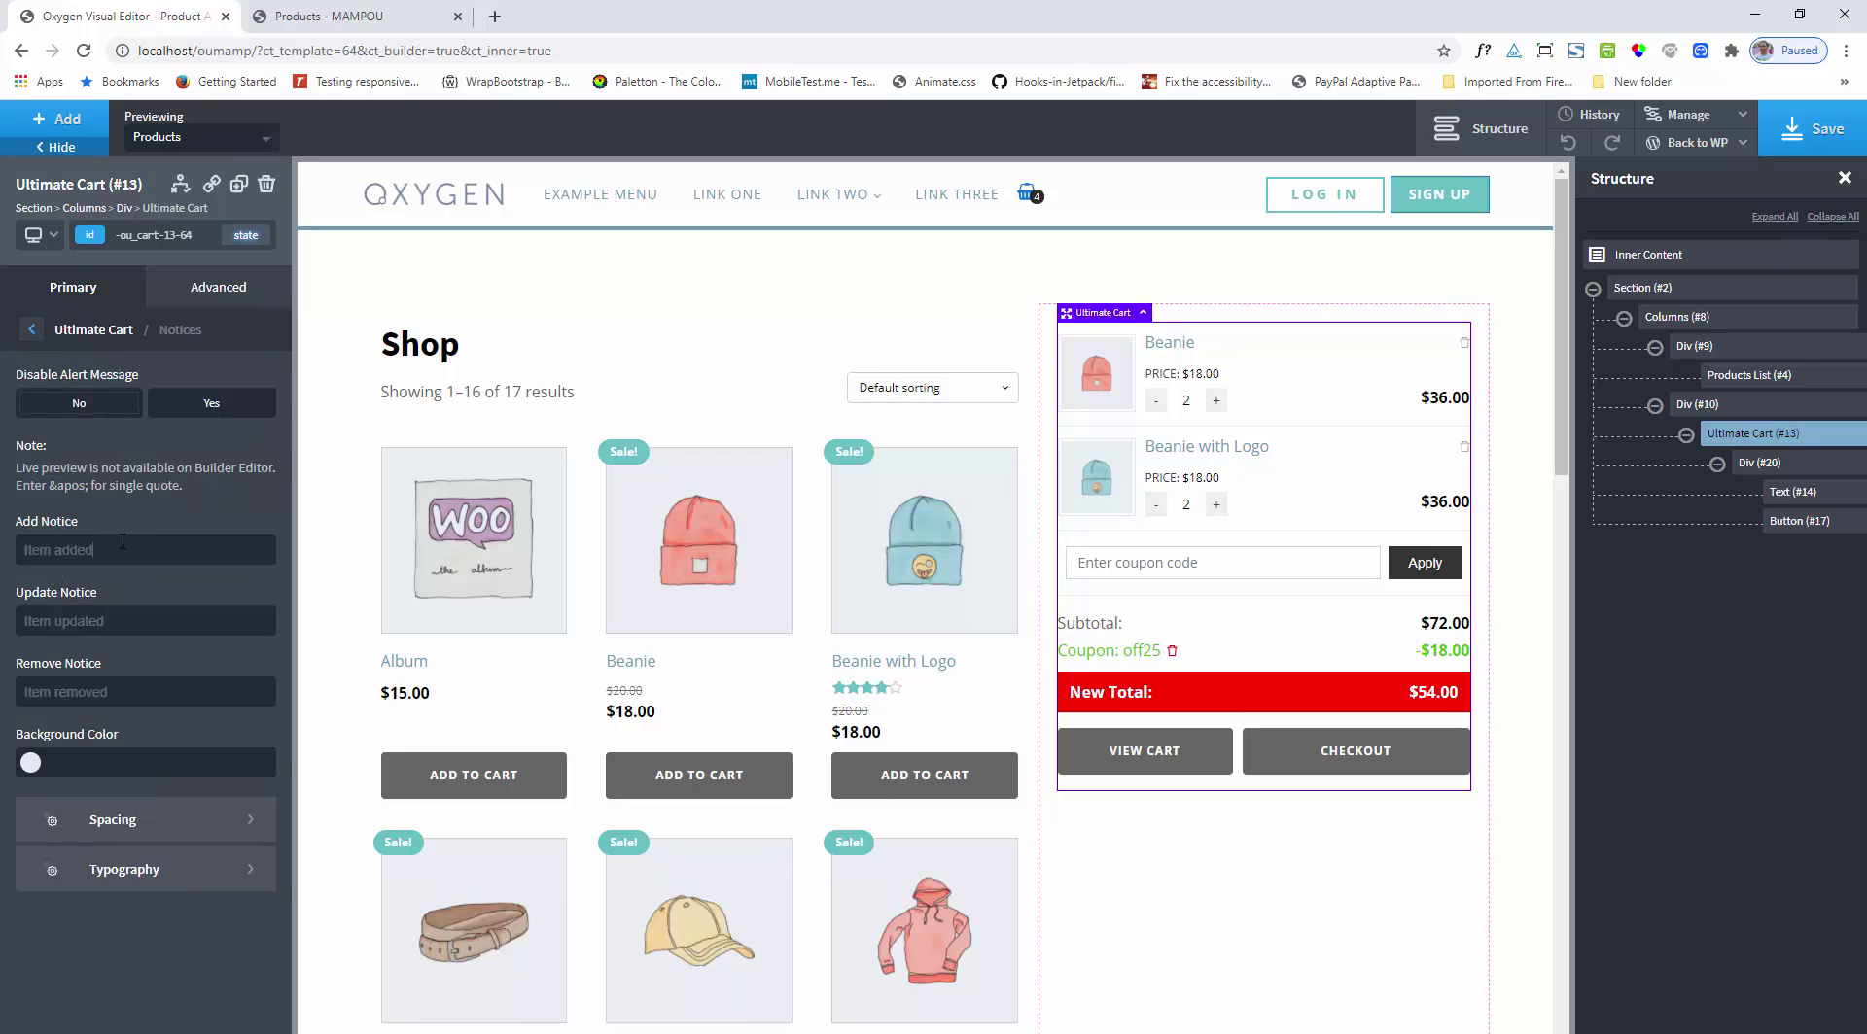
pyautogui.moveTo(65, 541); pyautogui.dragTo(12, 541)
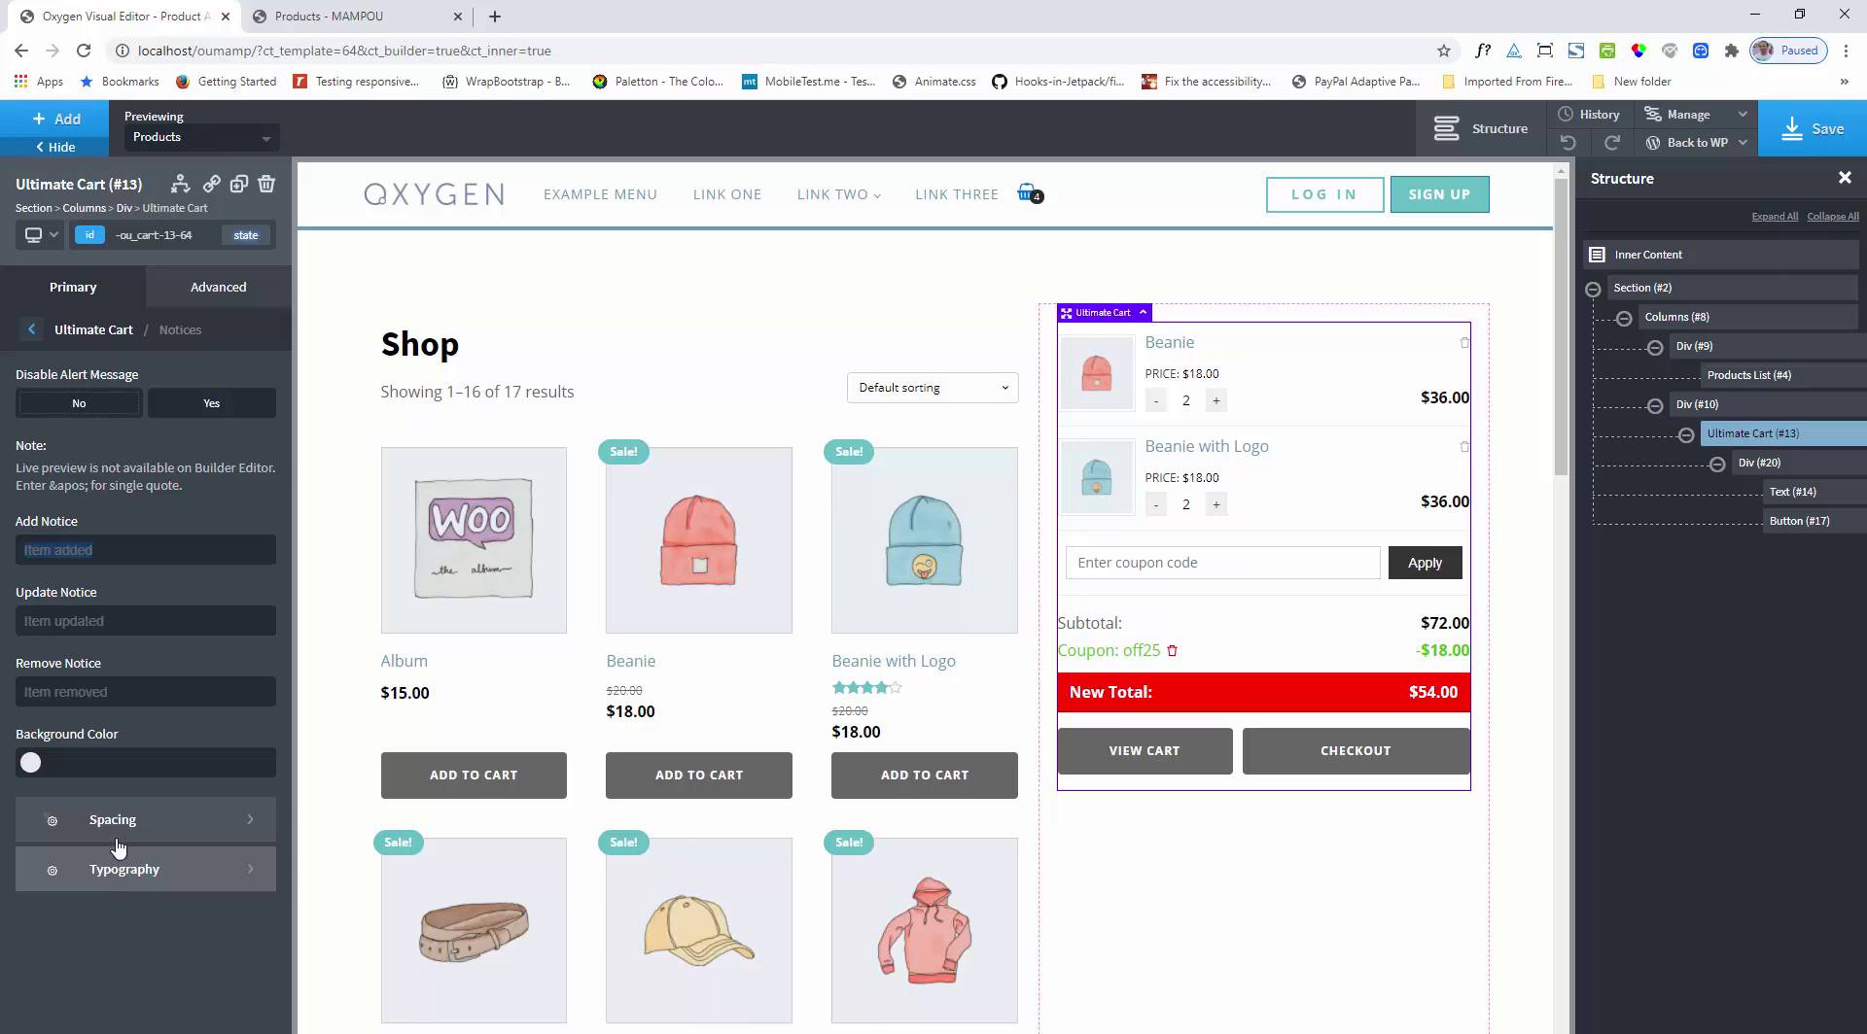
# Step: Set the background color of the cart notices to red #ef1515
pyautogui.click(32, 767)
pyautogui.click(150, 799)
pyautogui.moveTo(150, 798); pyautogui.dragTo(152, 797)
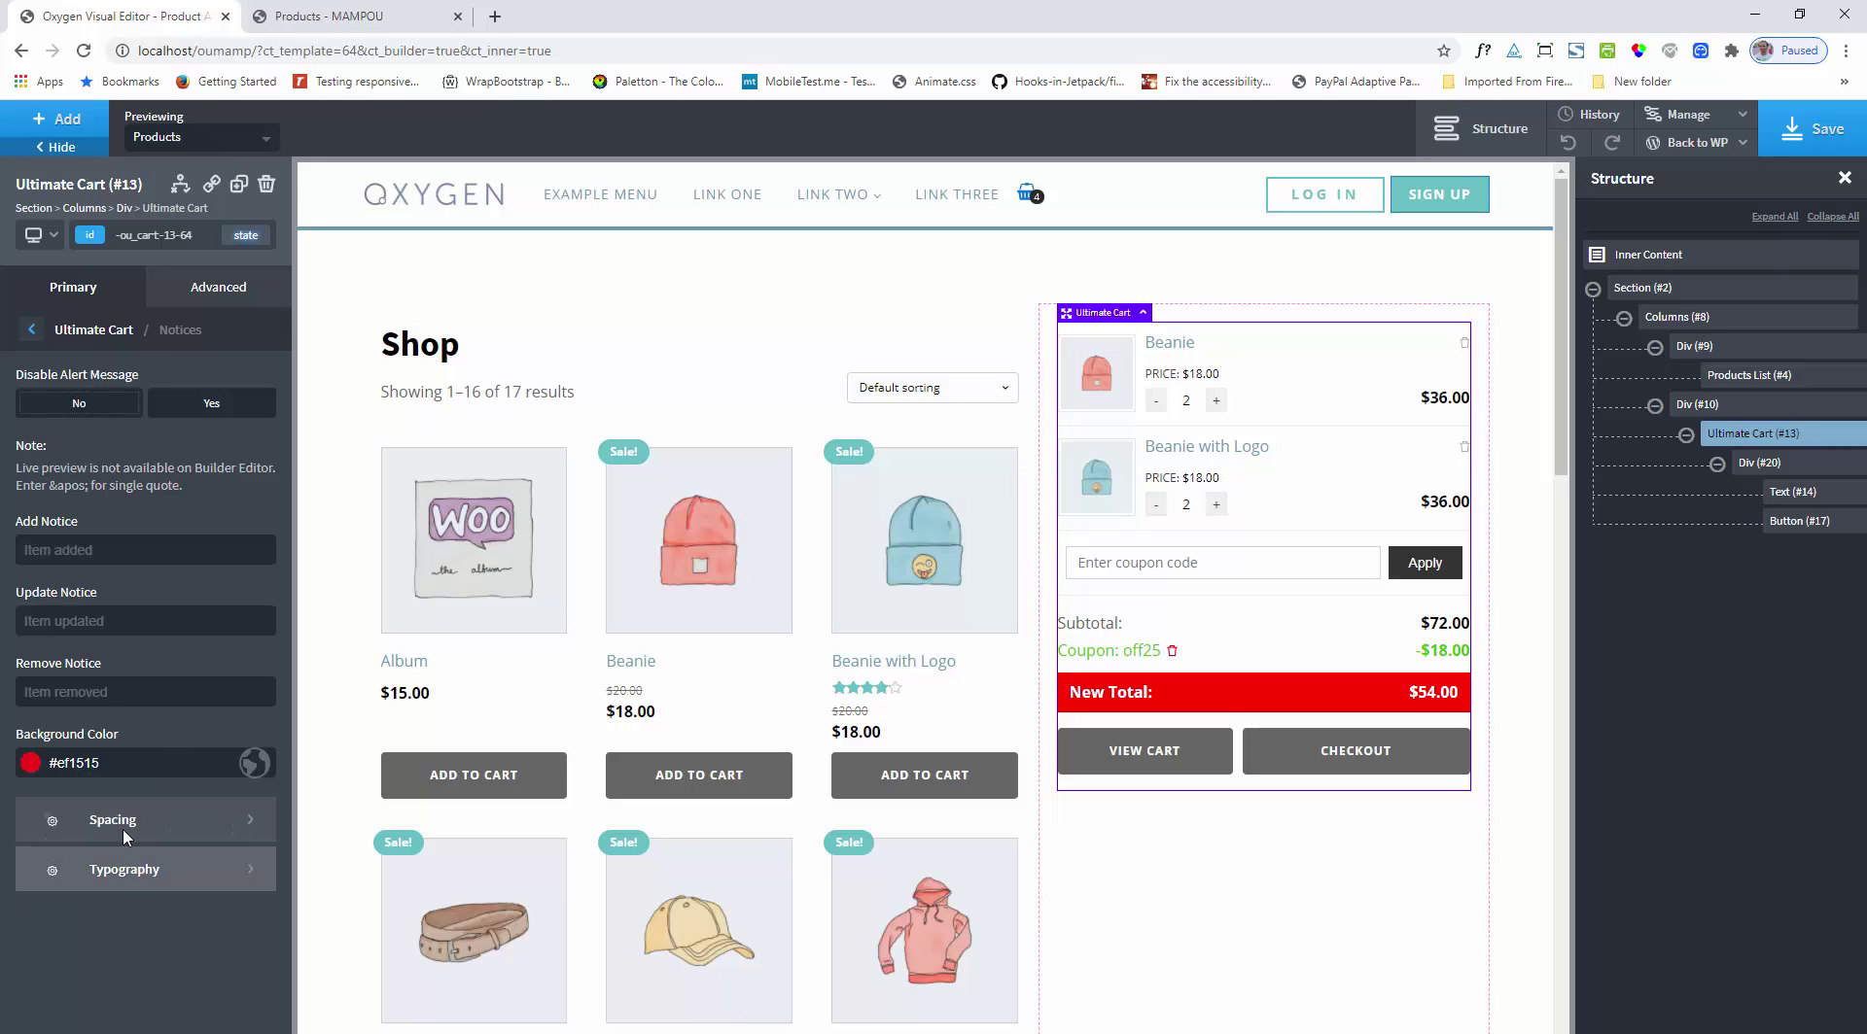
# Step: Set the cart notices' typography to color #ffffff and font size 11 px
pyautogui.click(137, 867)
pyautogui.click(29, 545)
pyautogui.click(24, 572)
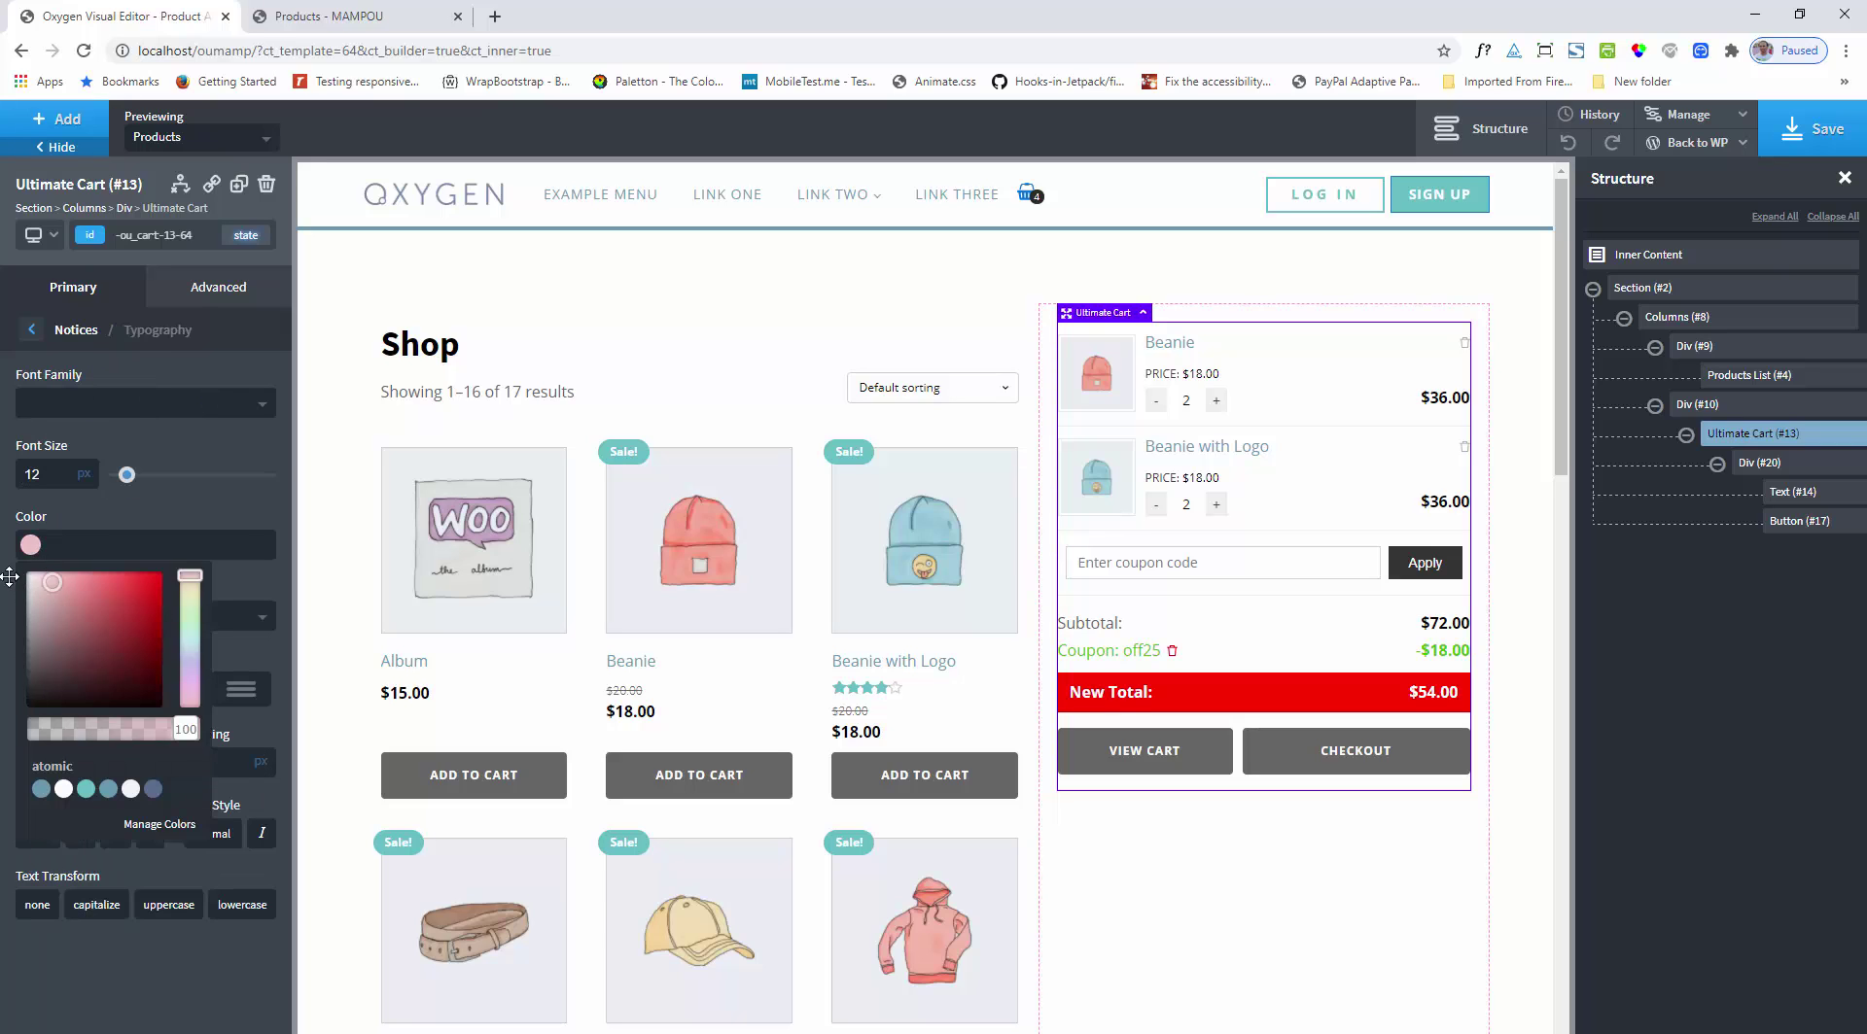
pyautogui.click(95, 505)
pyautogui.moveTo(126, 478); pyautogui.dragTo(122, 480)
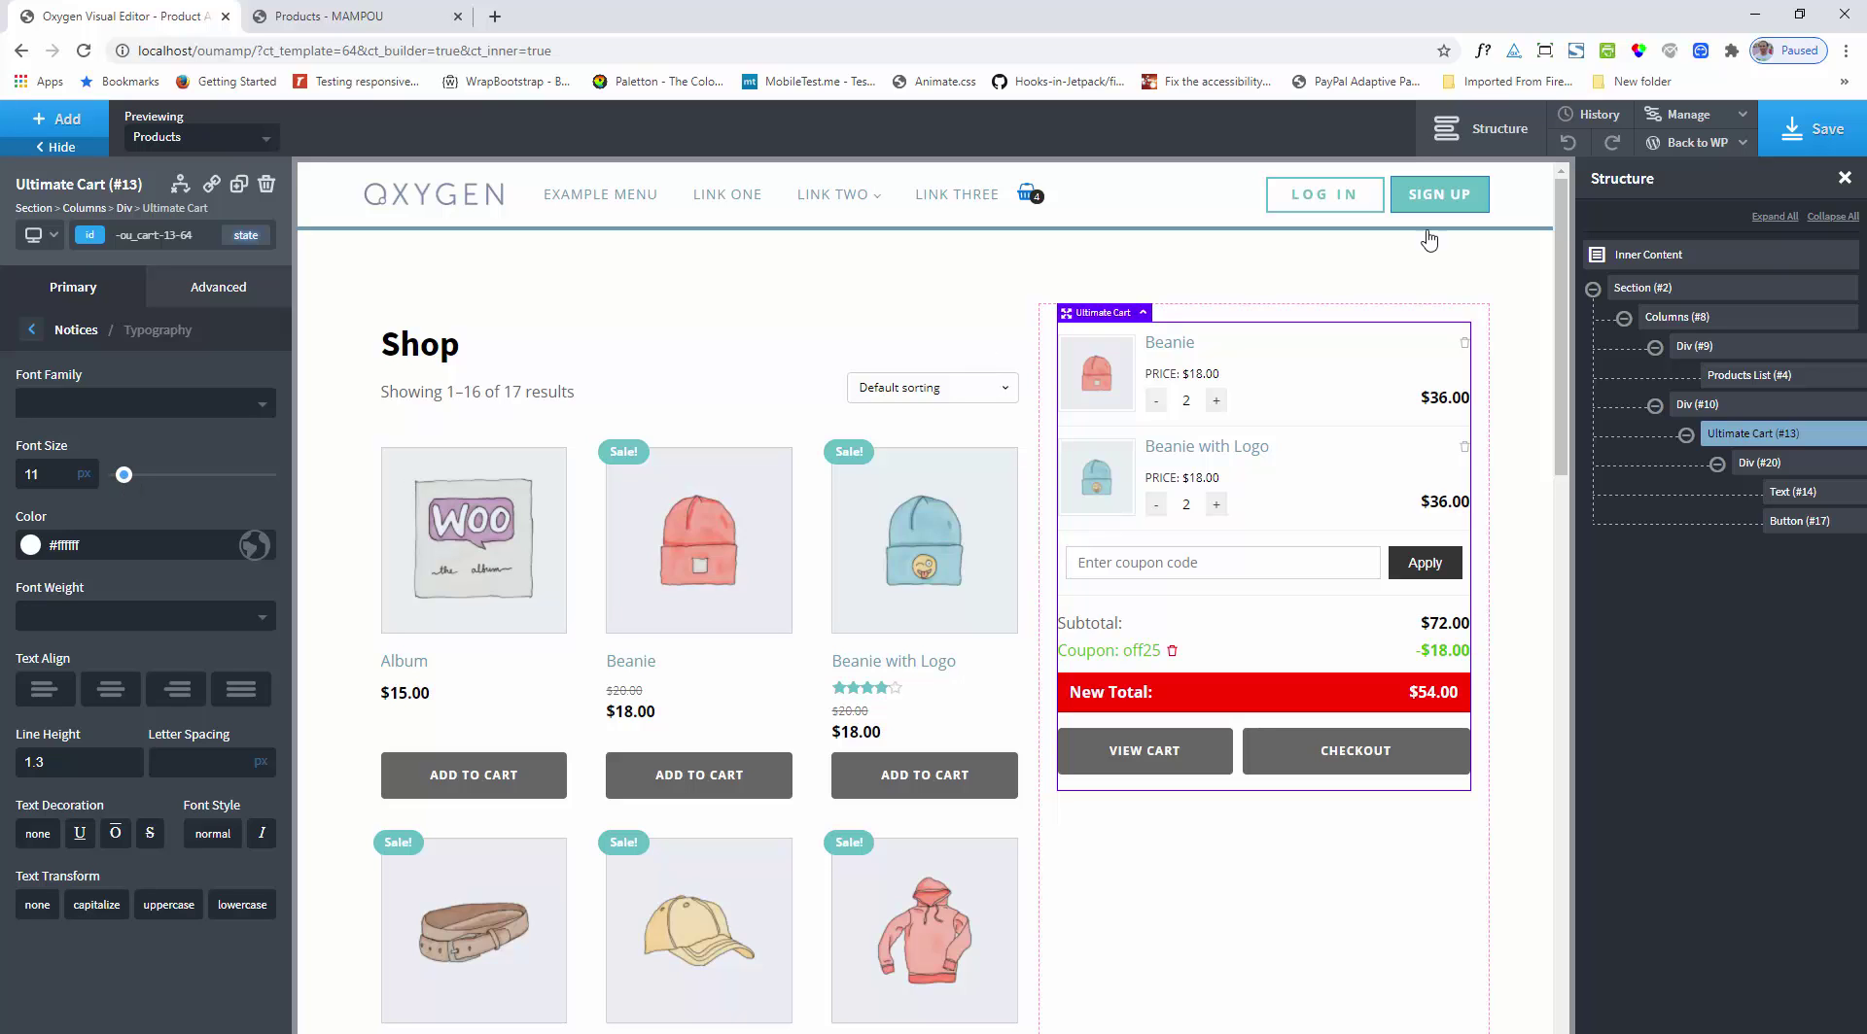
# Step: Save the template, reload the shop page and reduce the Beanie quantity to 1 to test the update notice
pyautogui.click(1796, 144)
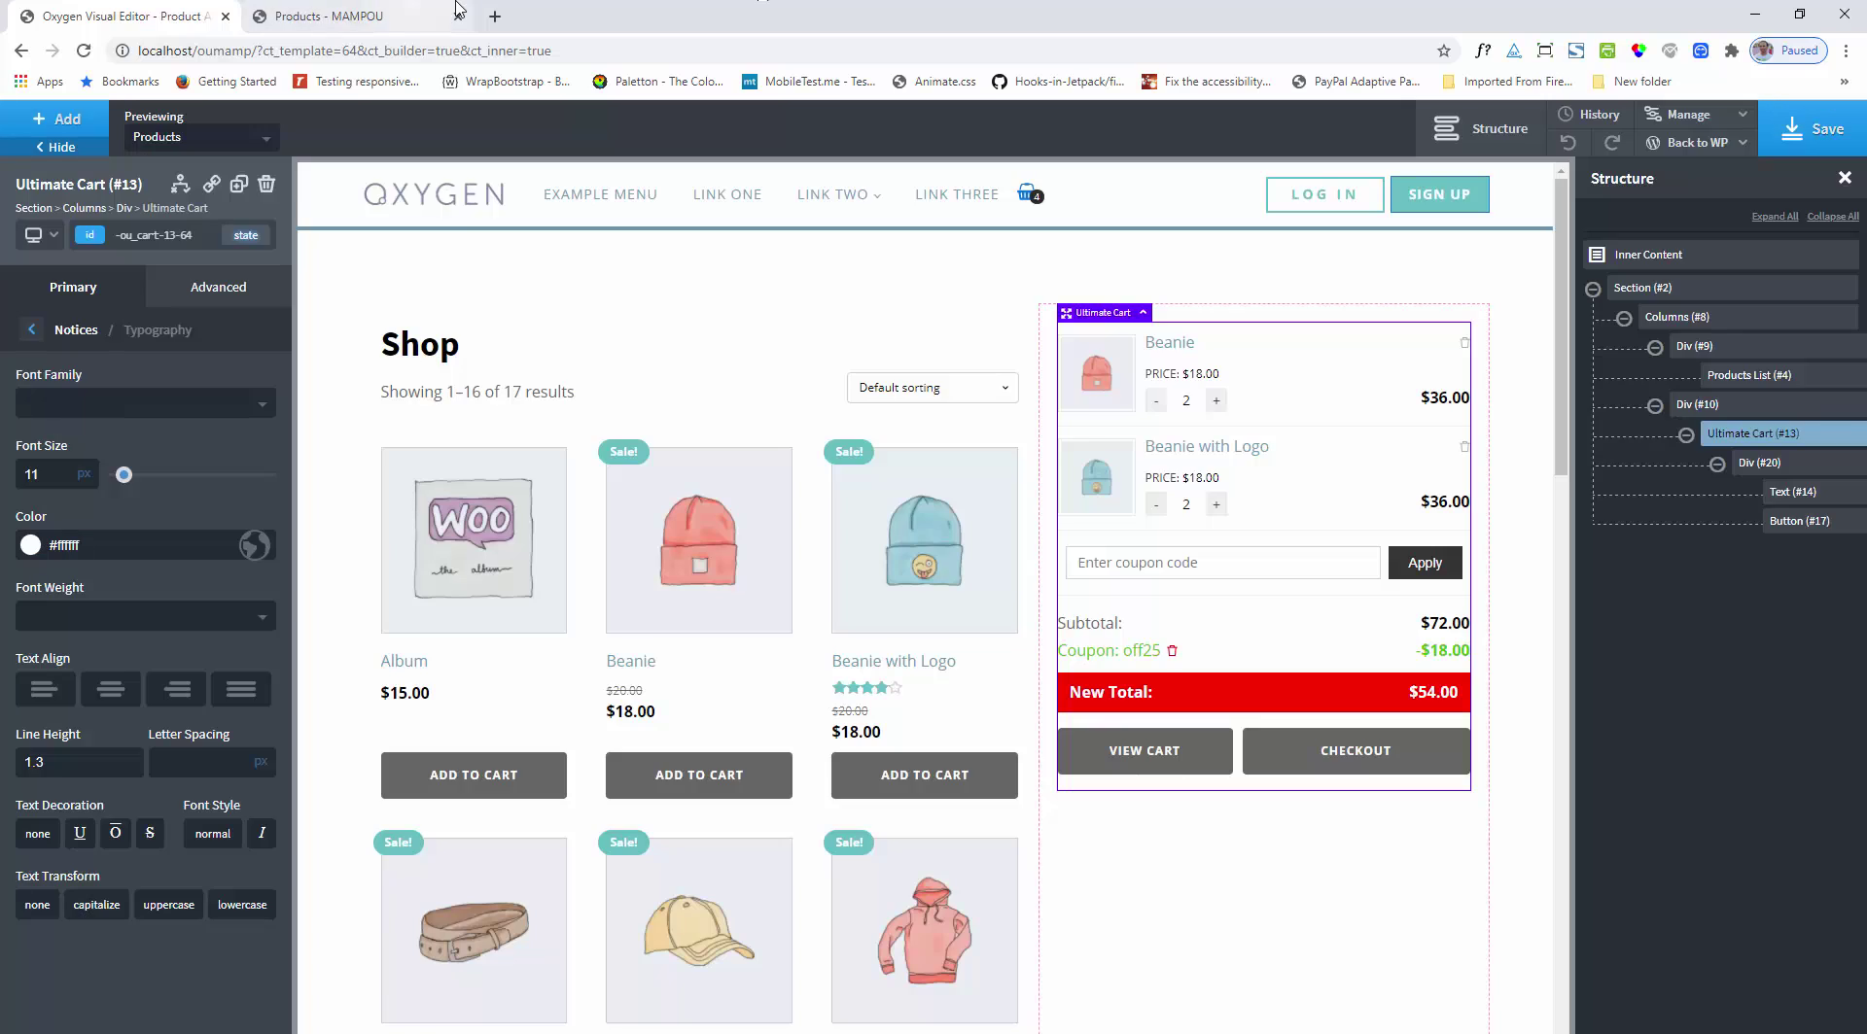
pyautogui.click(395, 8)
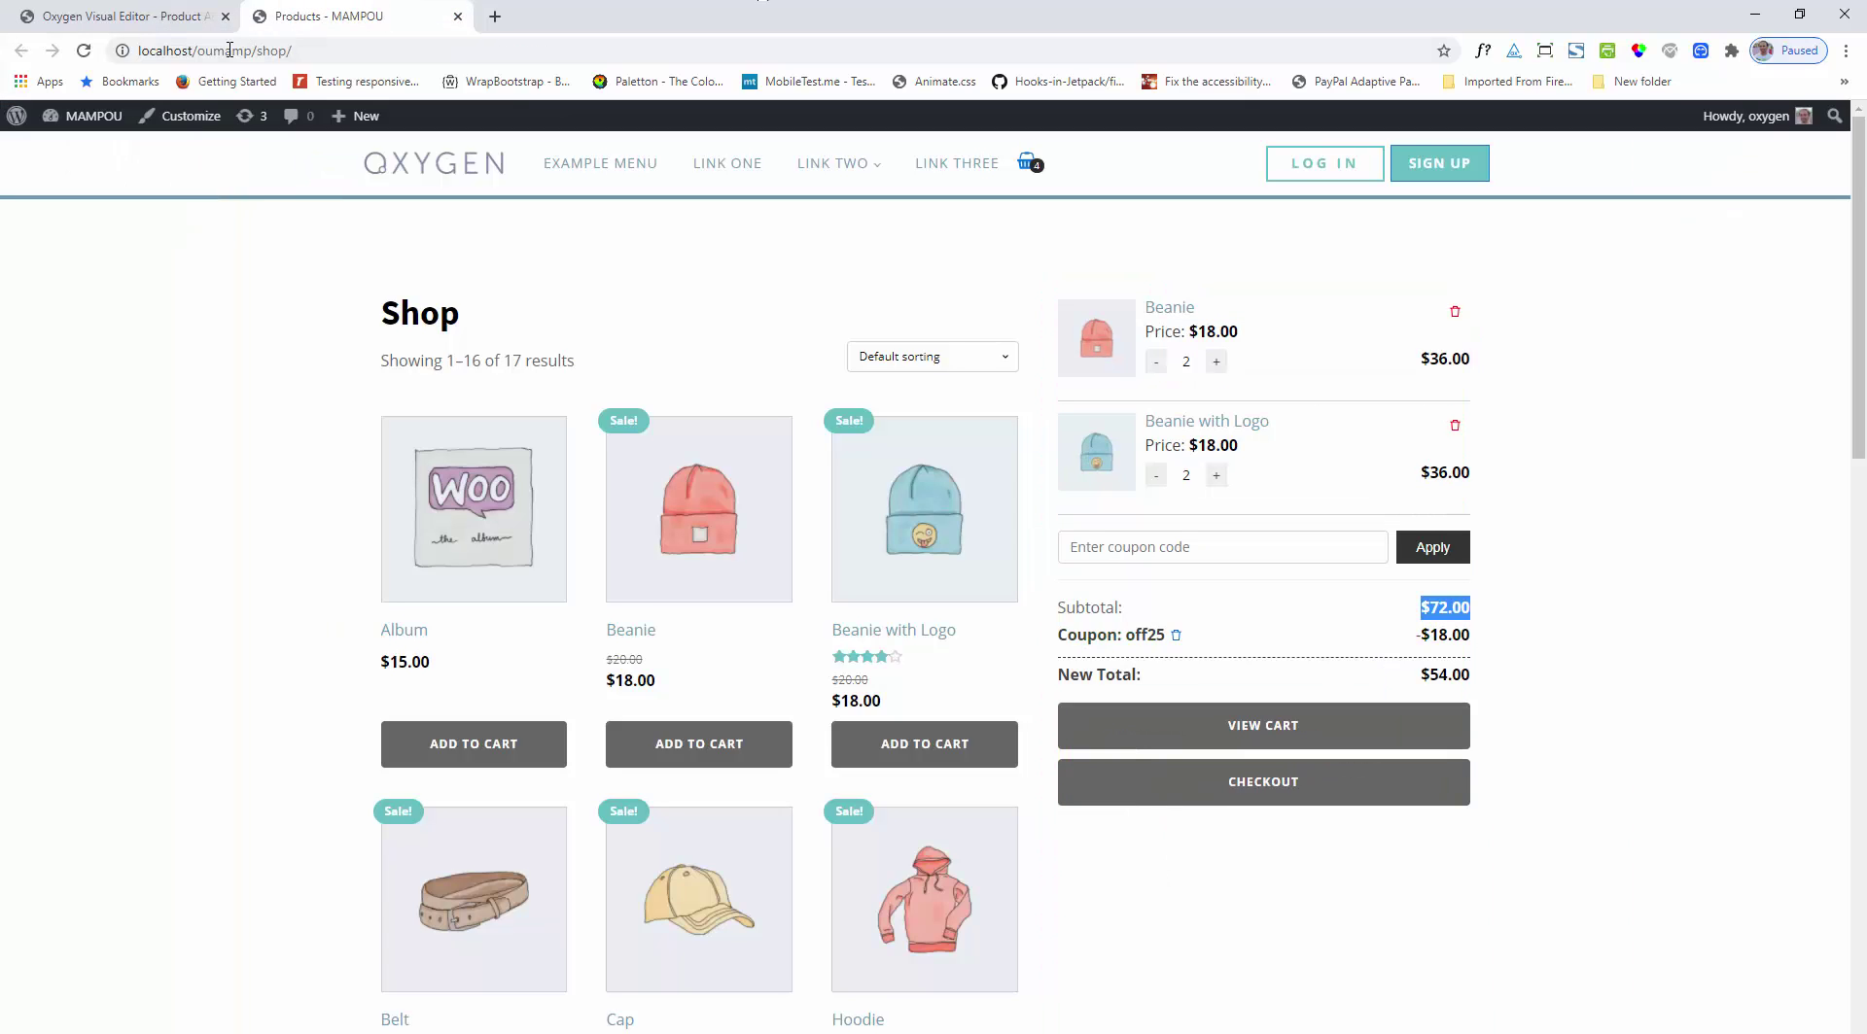
pyautogui.click(91, 51)
pyautogui.click(1156, 370)
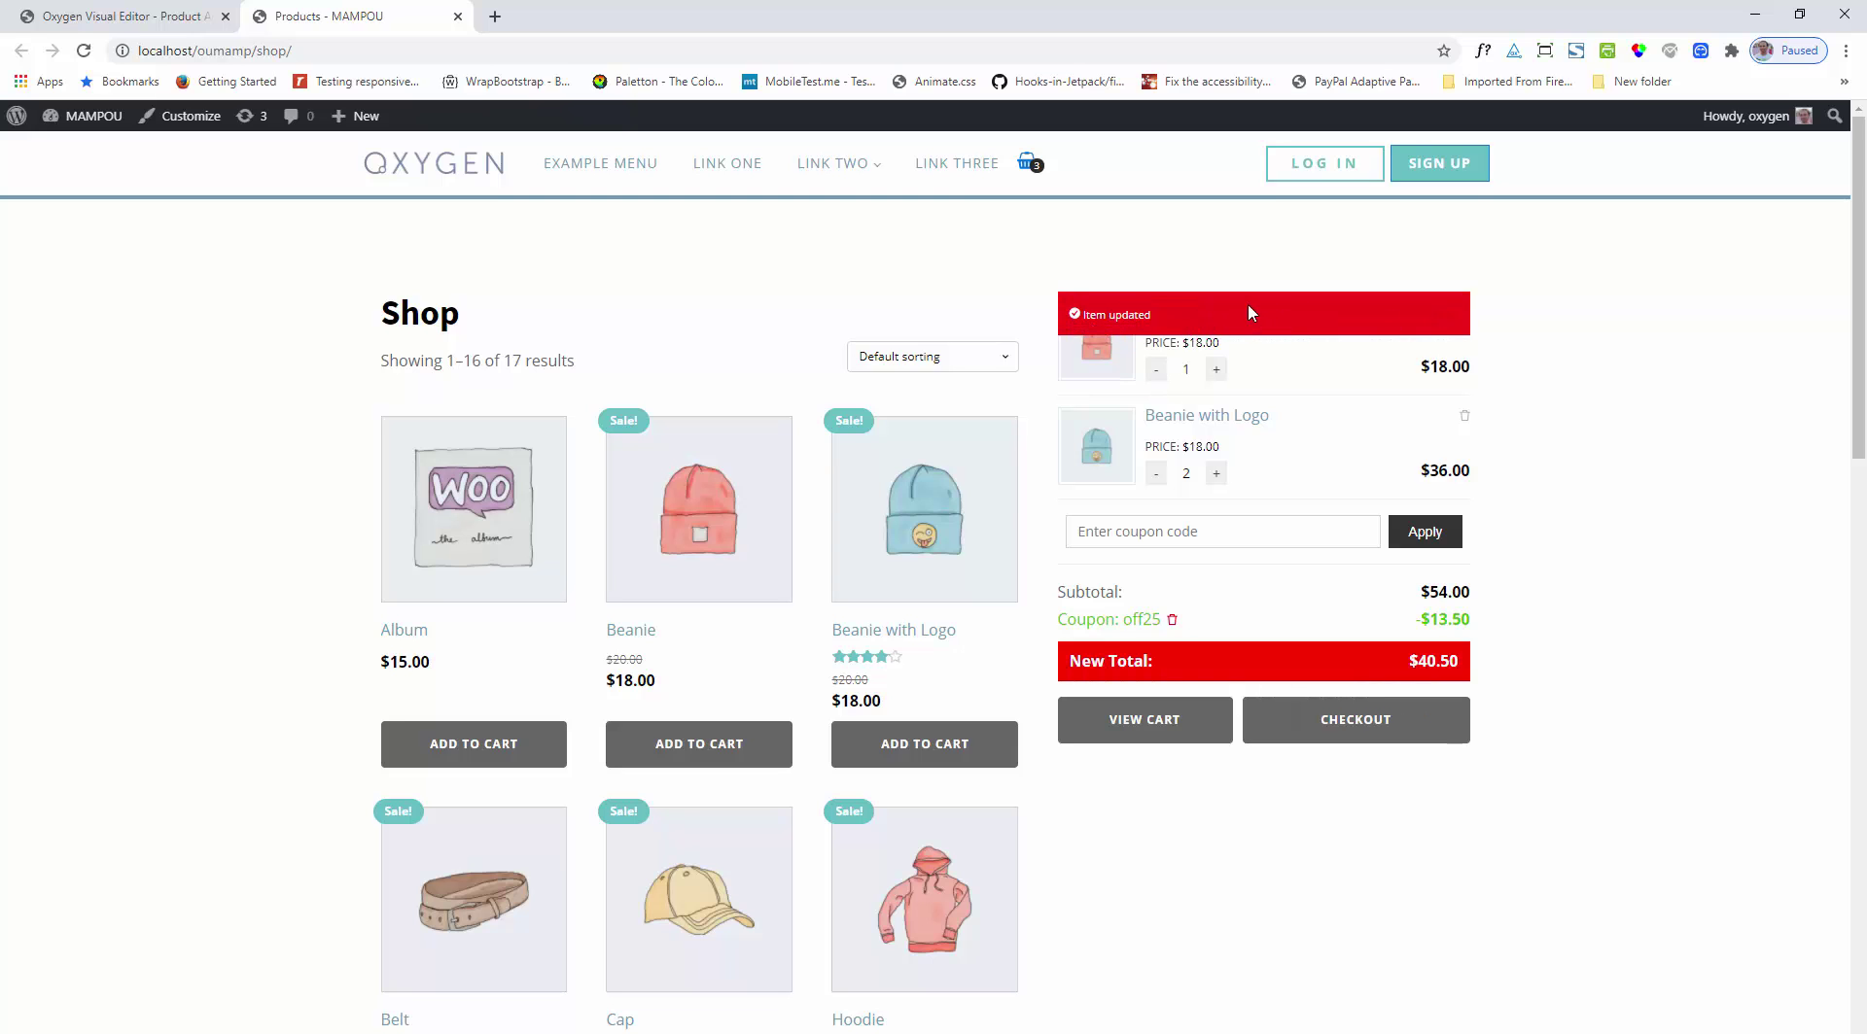
# Step: Return to the template editor, disable the Ultimate Cart's alert message and save the template
pyautogui.click(61, 16)
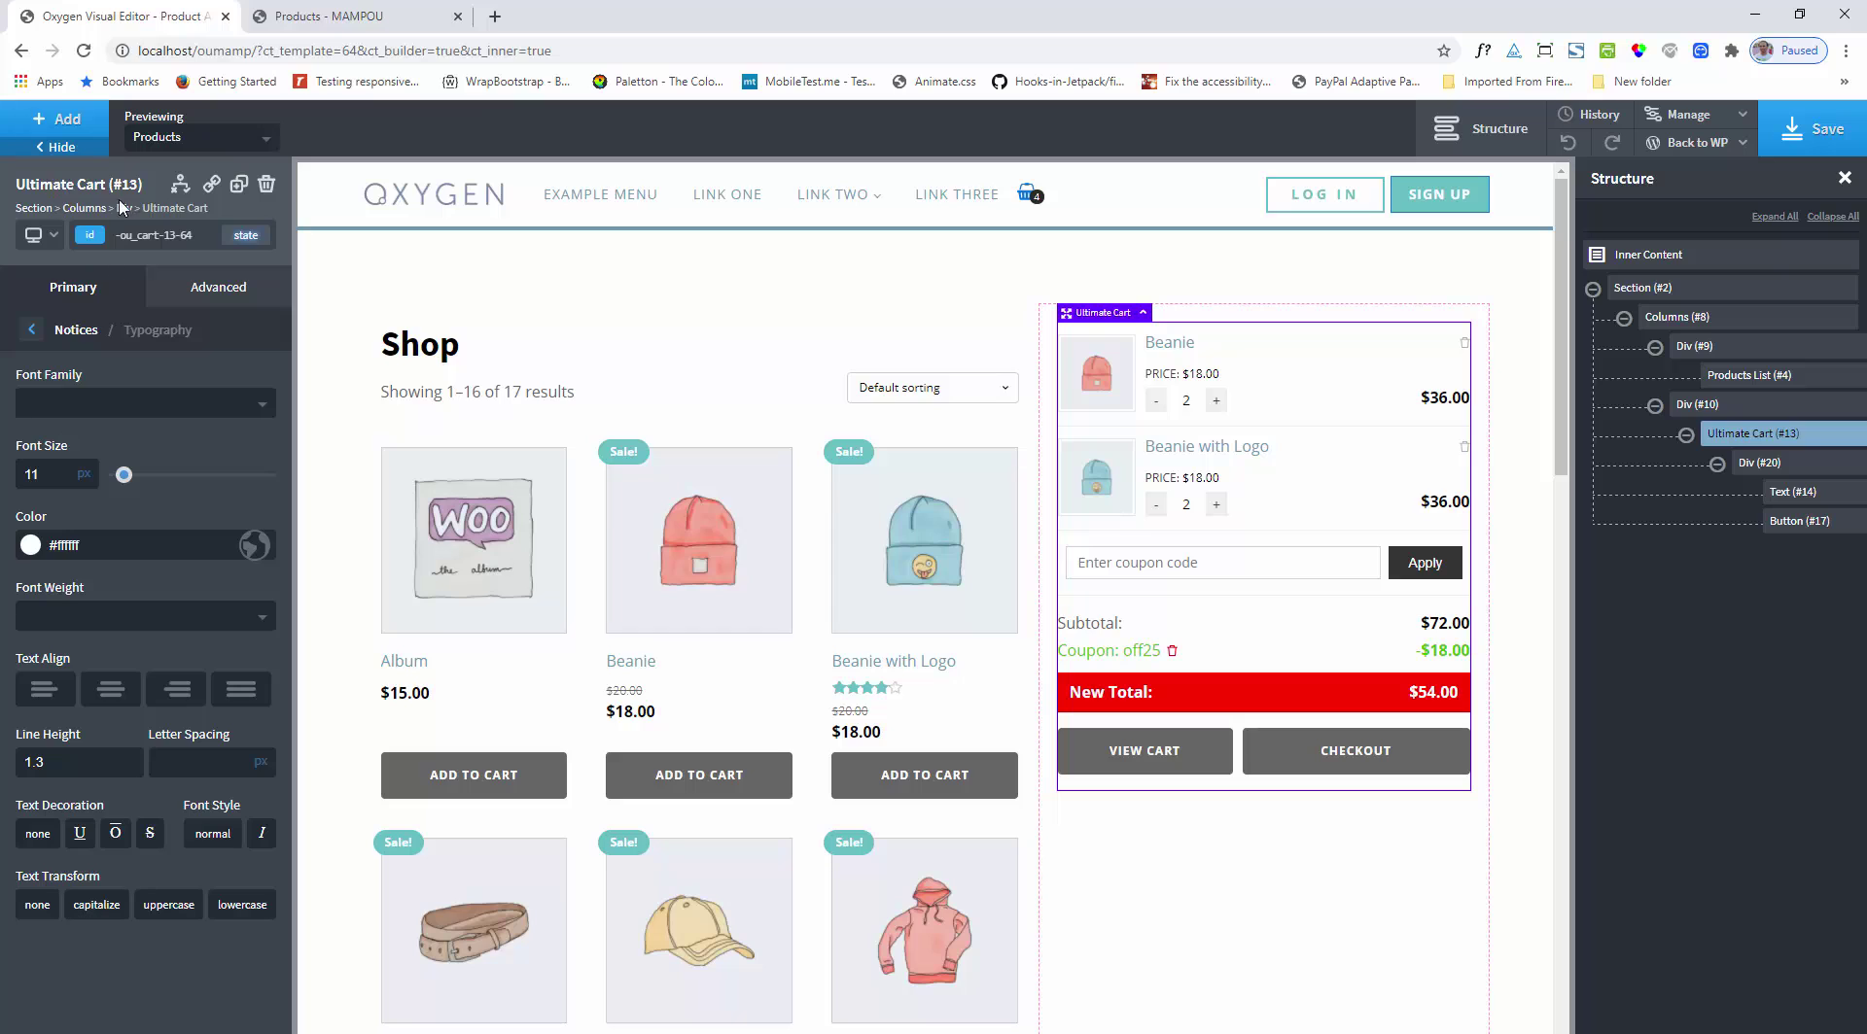
pyautogui.click(74, 333)
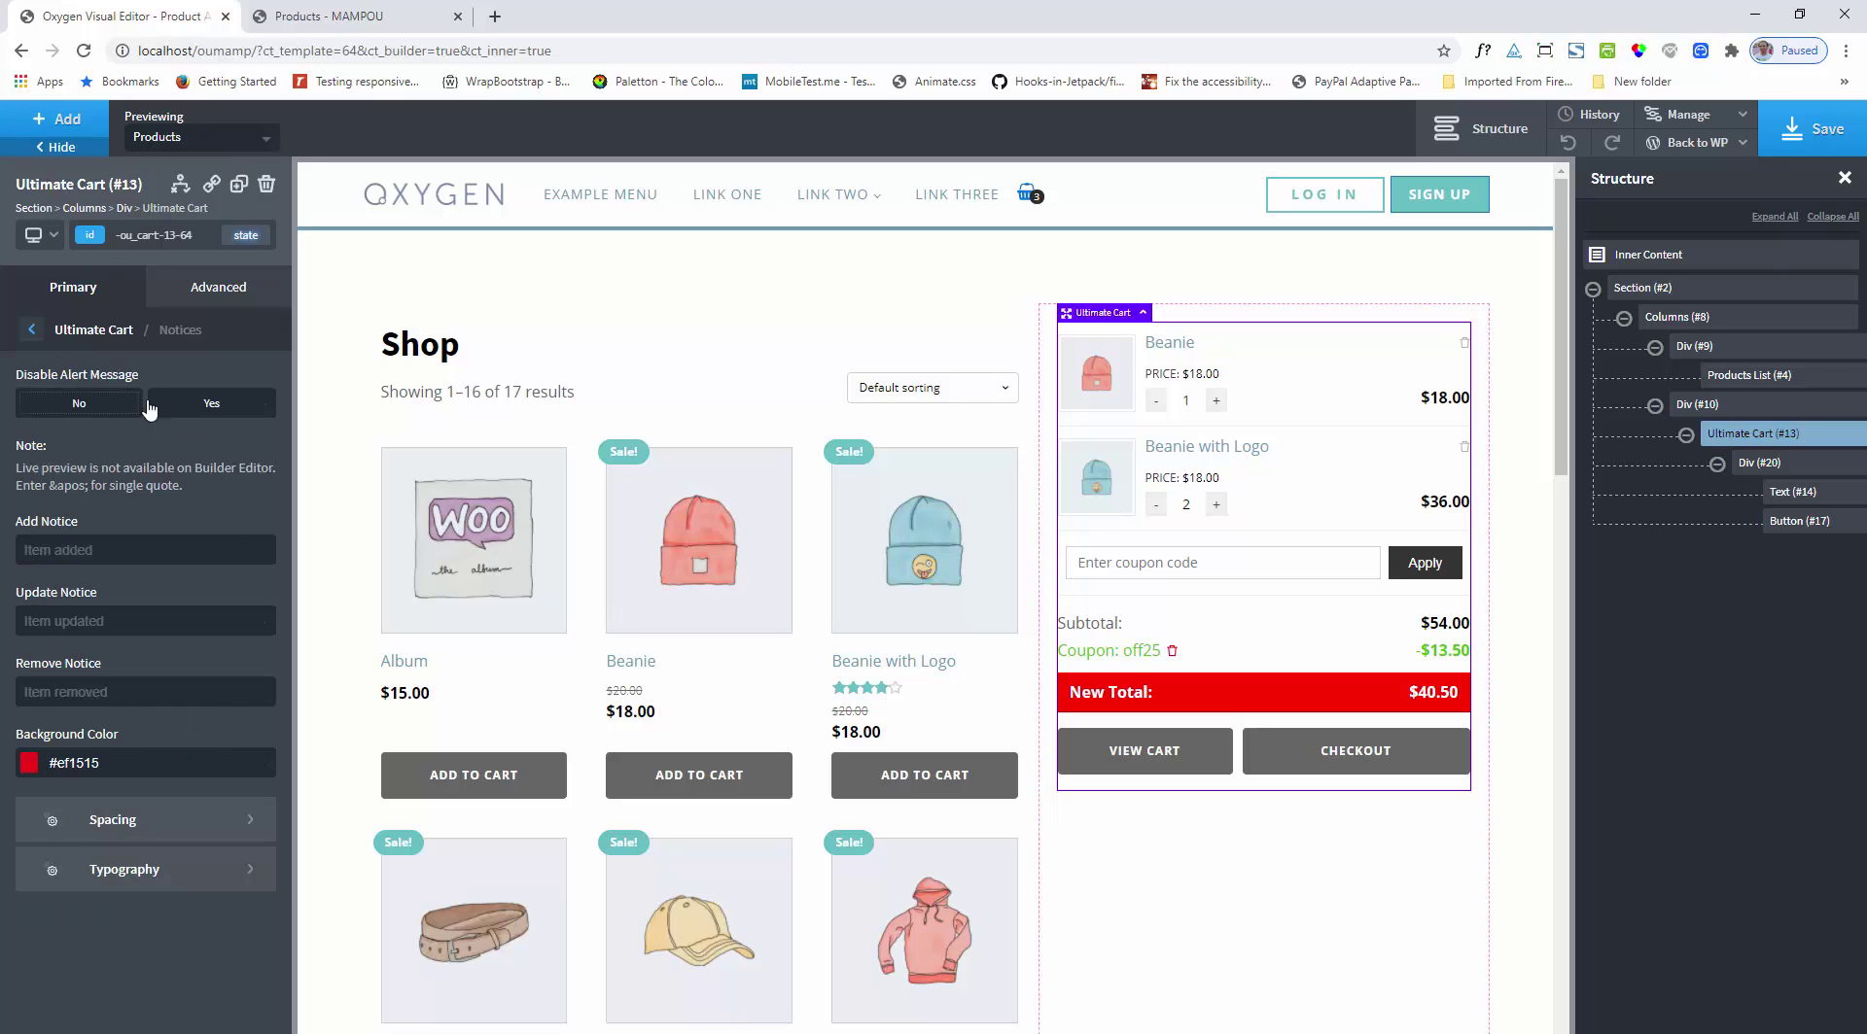
pyautogui.click(221, 405)
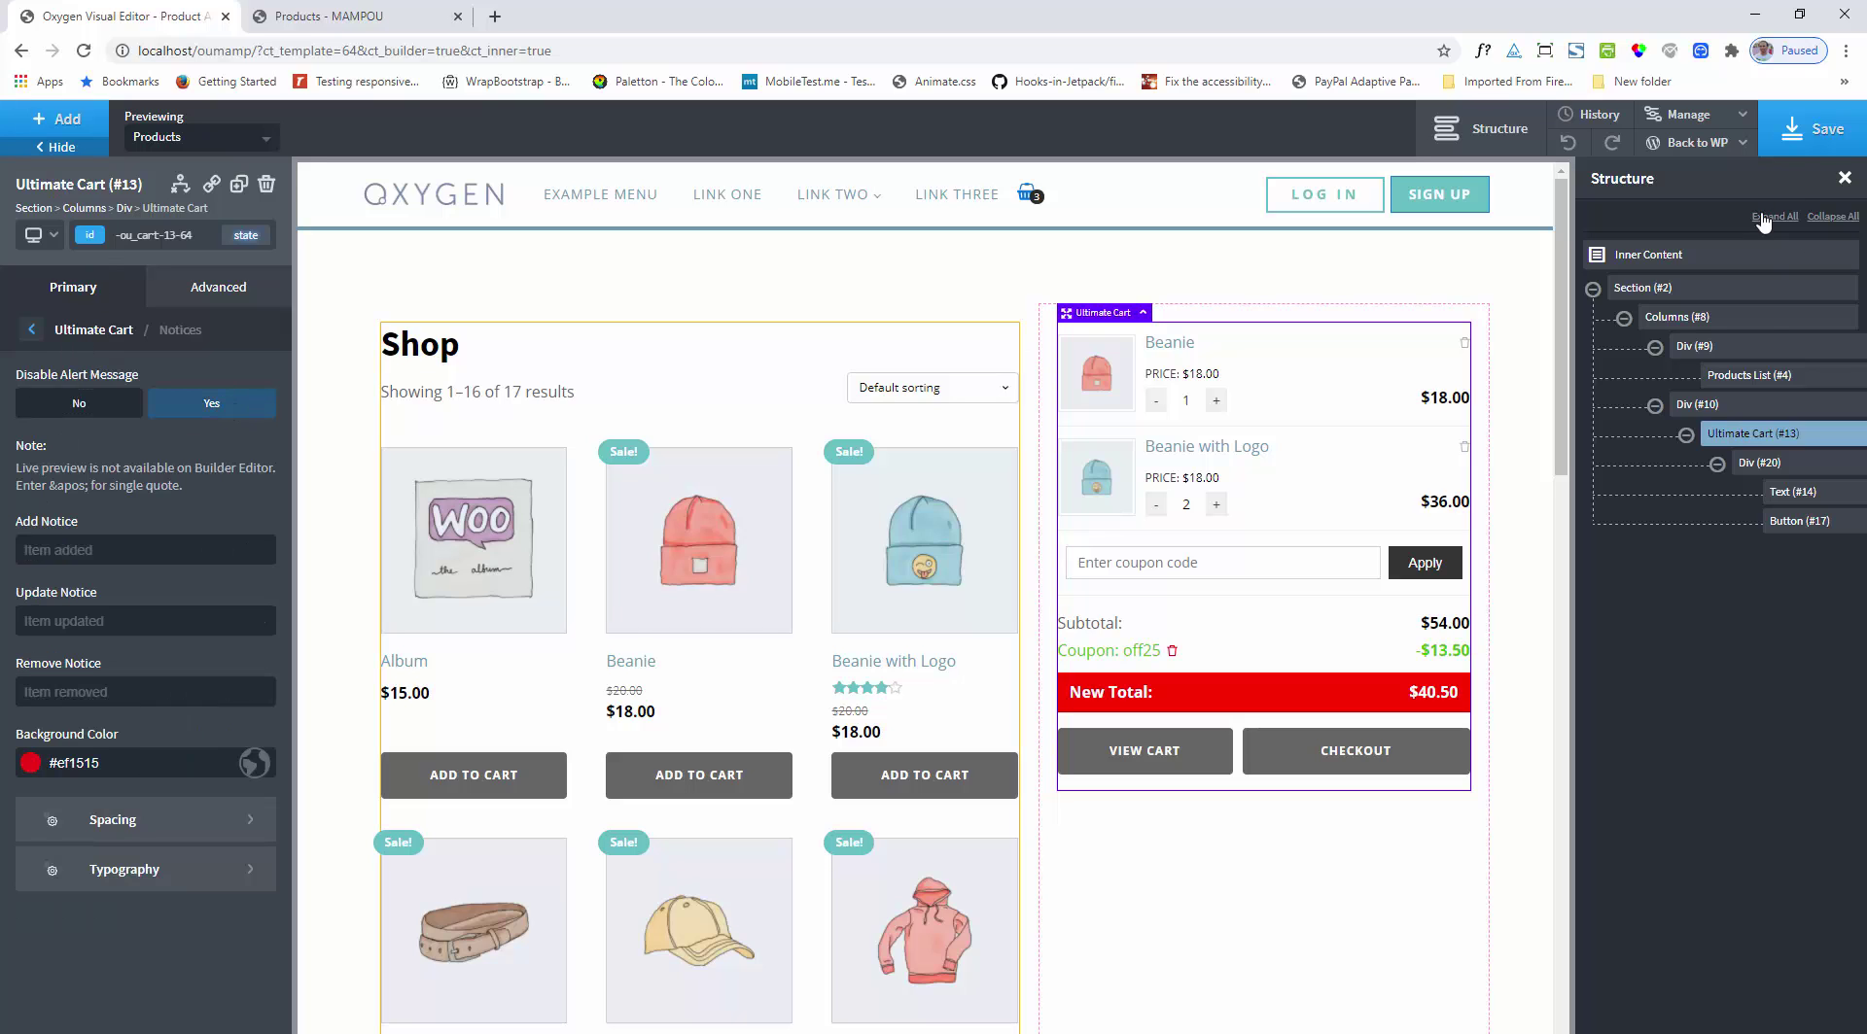
pyautogui.click(1814, 136)
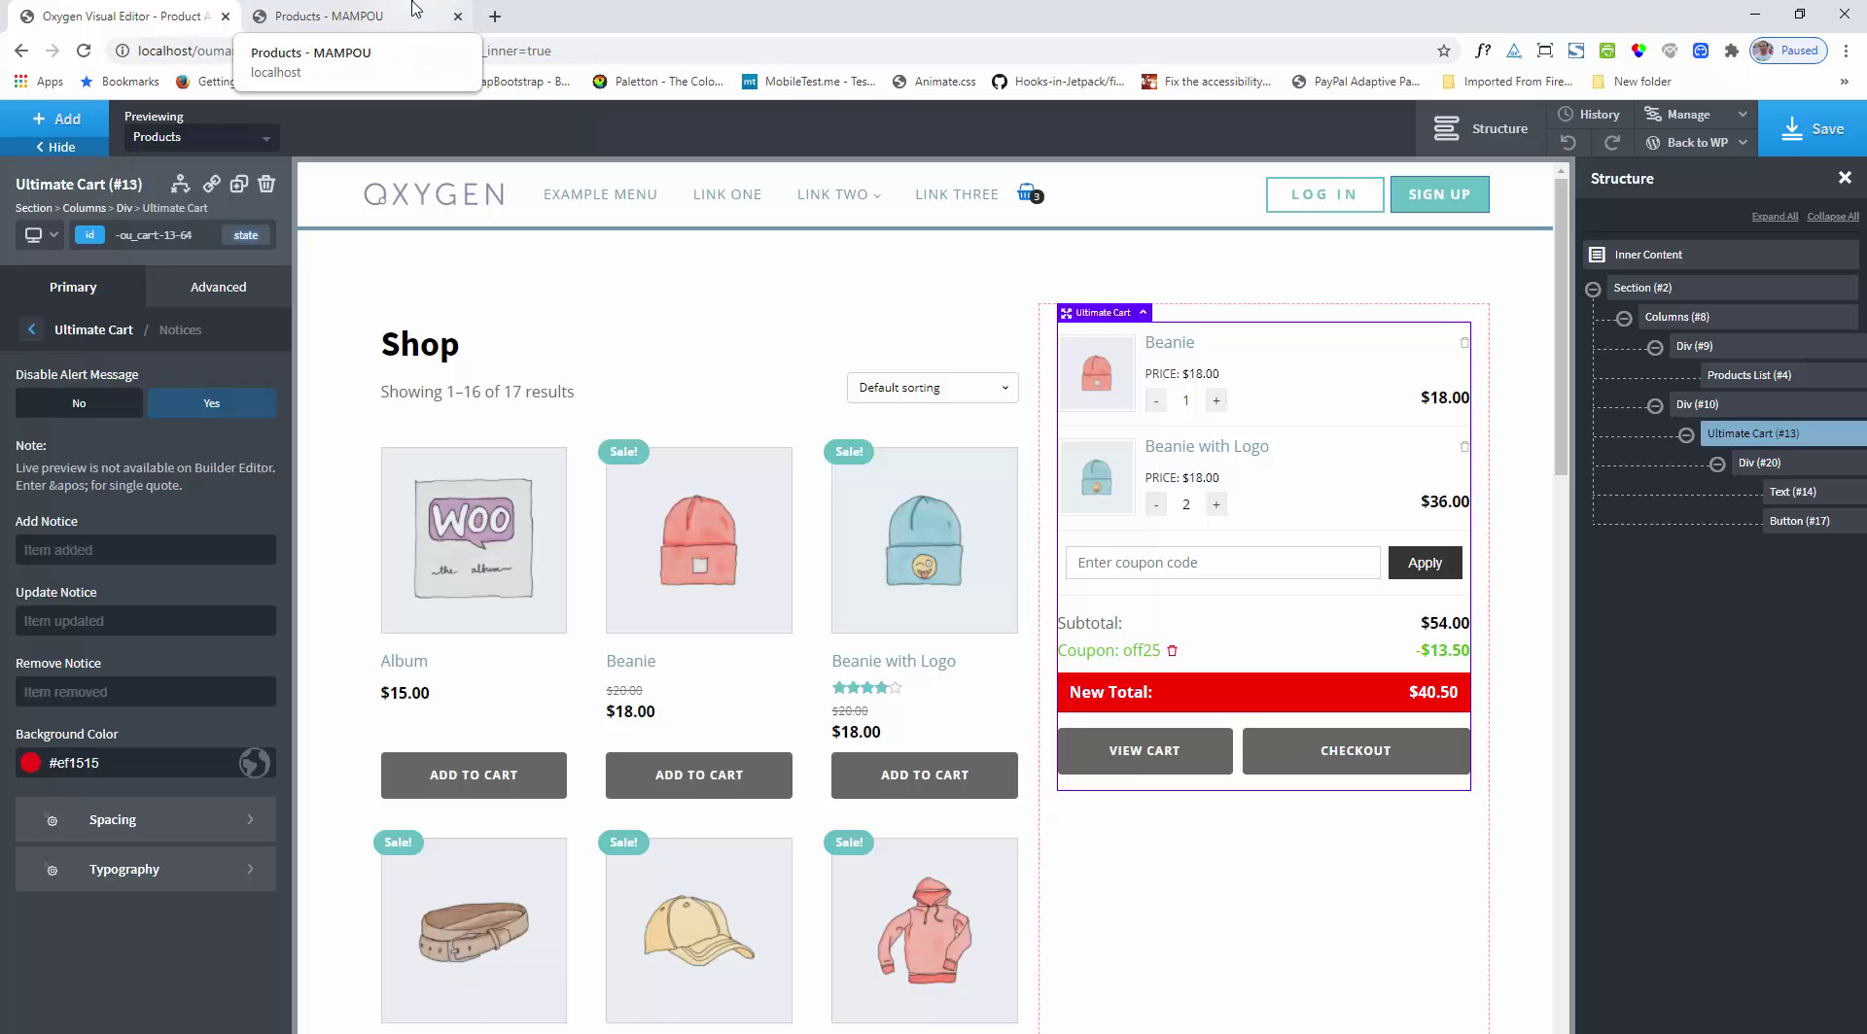
# Step: Reload the shop page and raise the Beanie with Logo quantity to 3 to test the cart with notices disabled
pyautogui.click(416, 8)
pyautogui.press('F5')
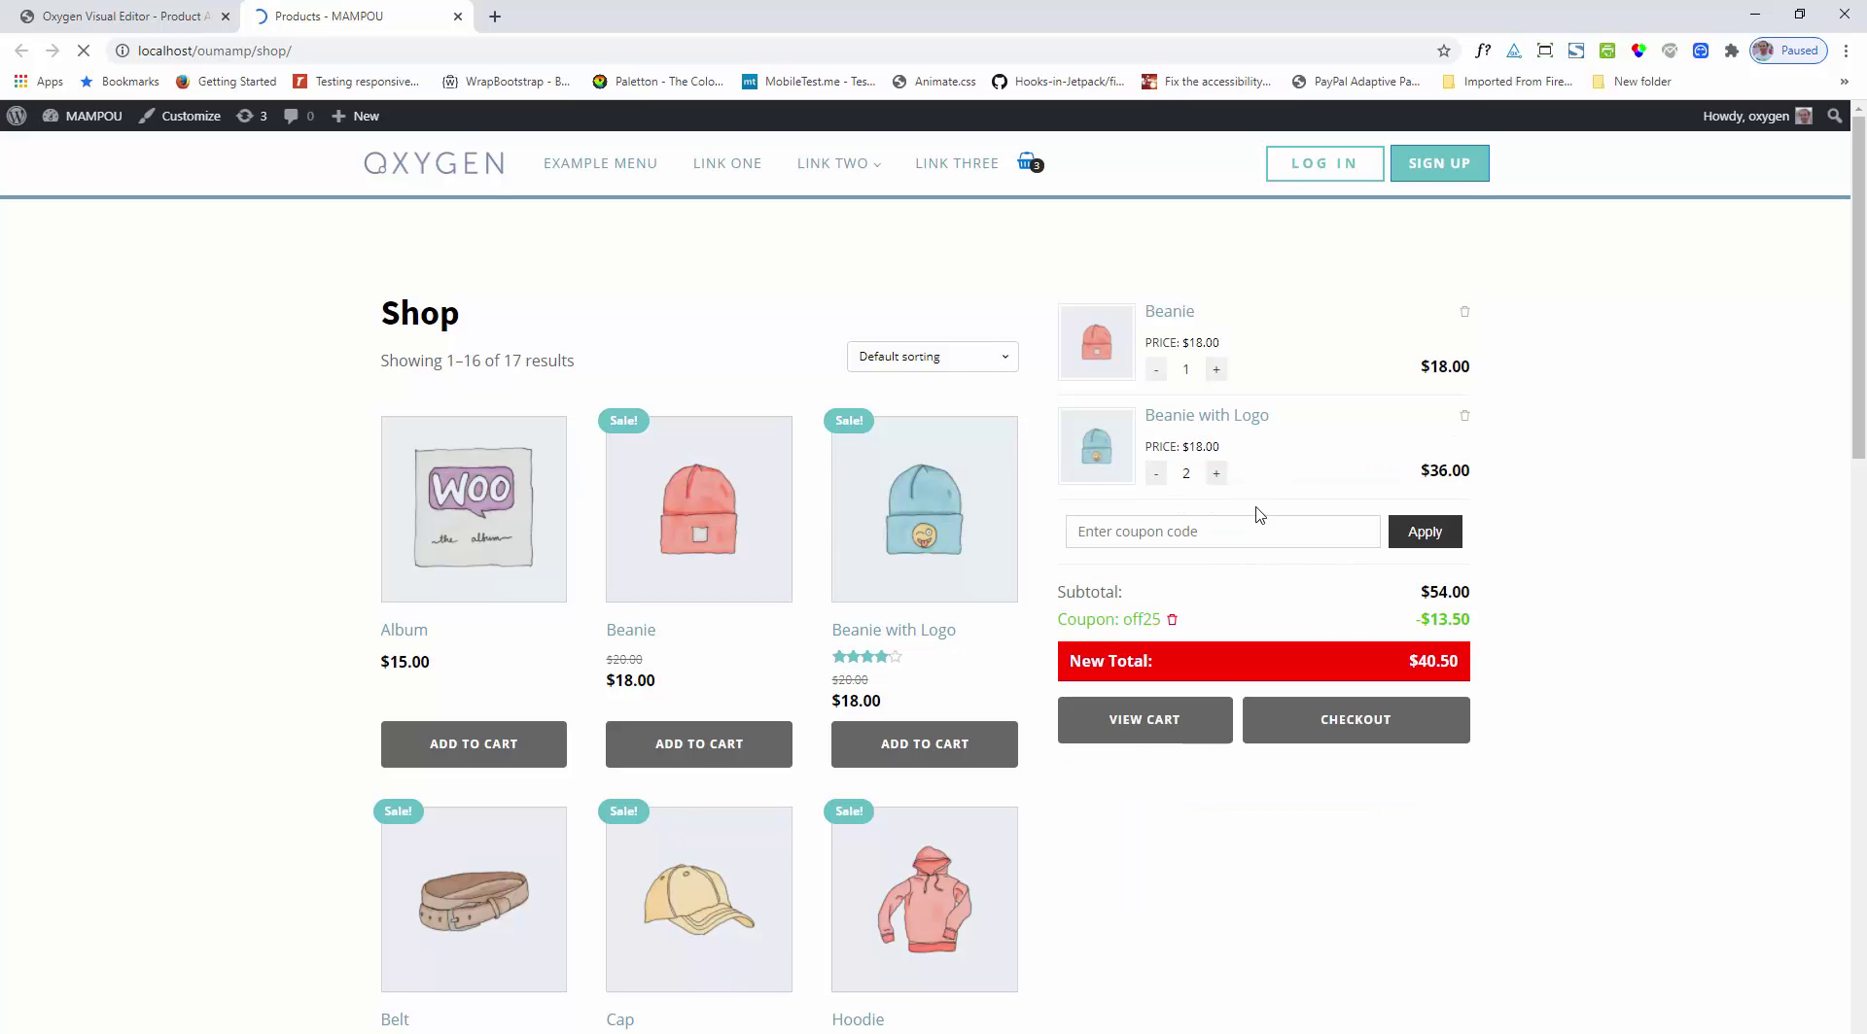
pyautogui.click(1213, 475)
# Step: Return to the template editor and look over the Ultimate Cart's Quantity, Container and Cart Items settings
pyautogui.click(99, 13)
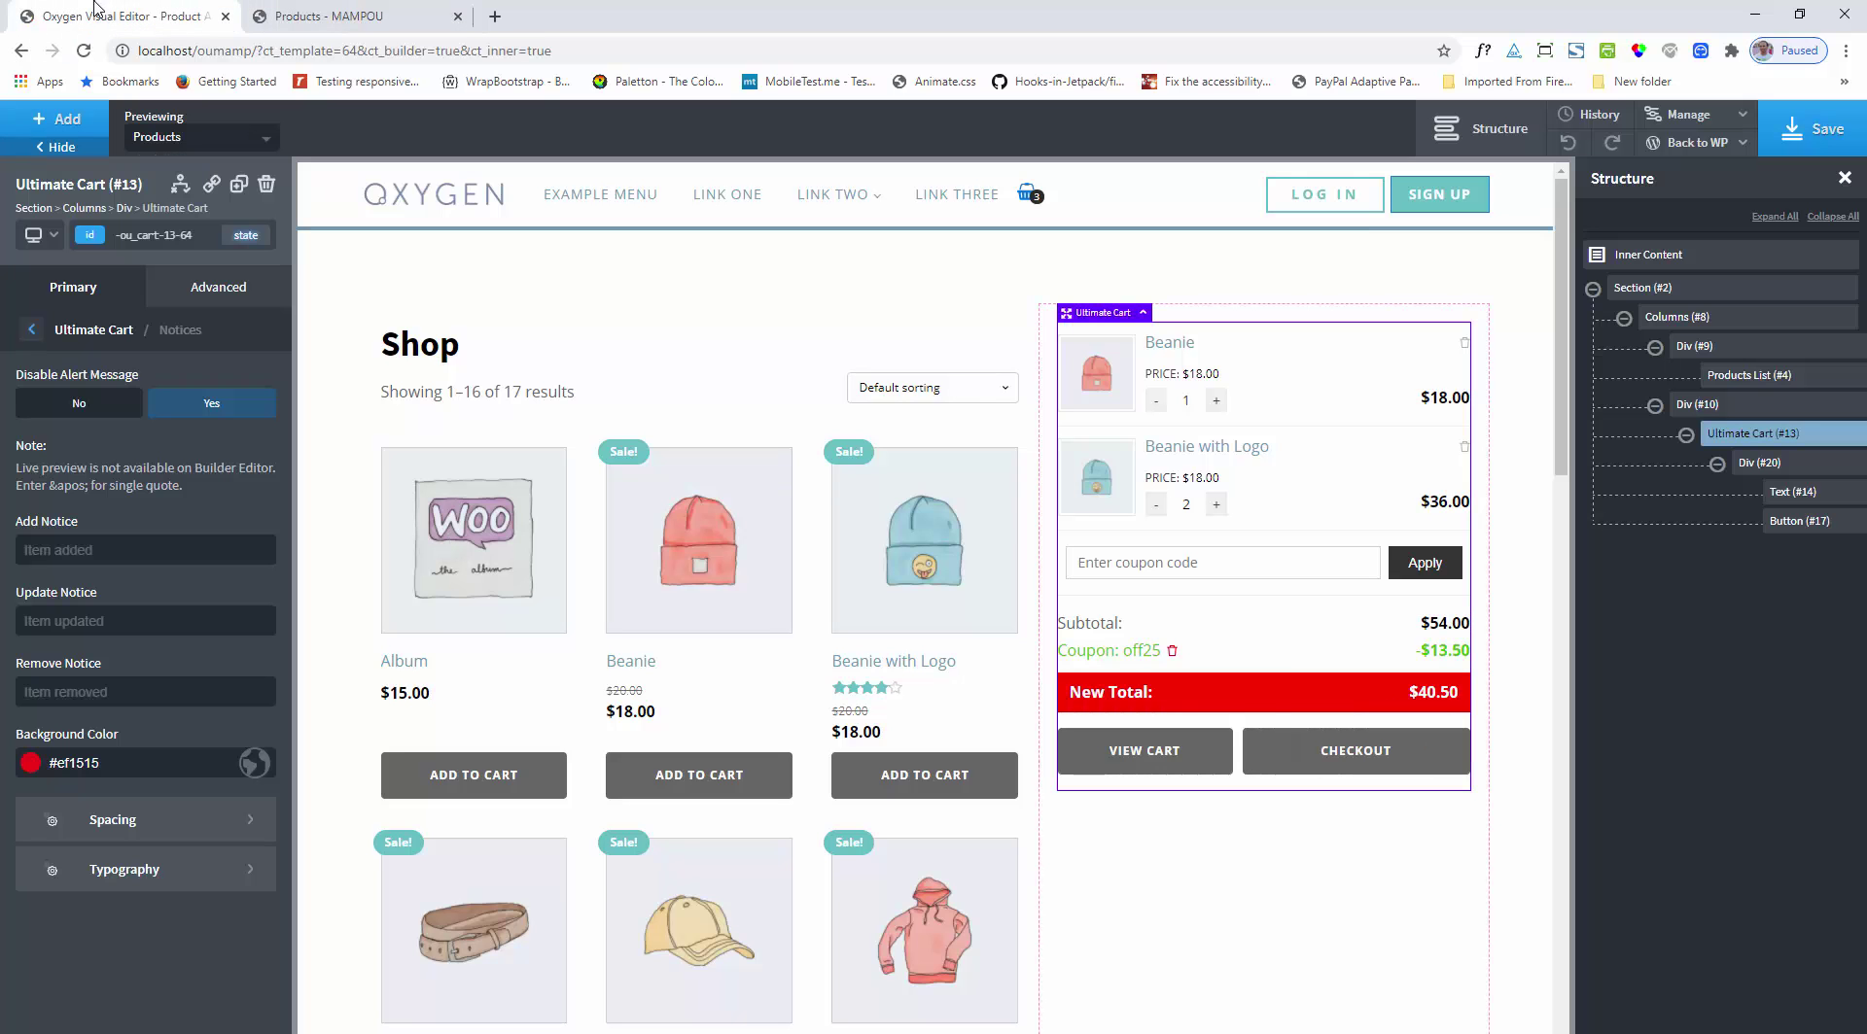
pyautogui.click(94, 331)
pyautogui.scroll(-3, 142, 573)
pyautogui.scroll(2, 143, 591)
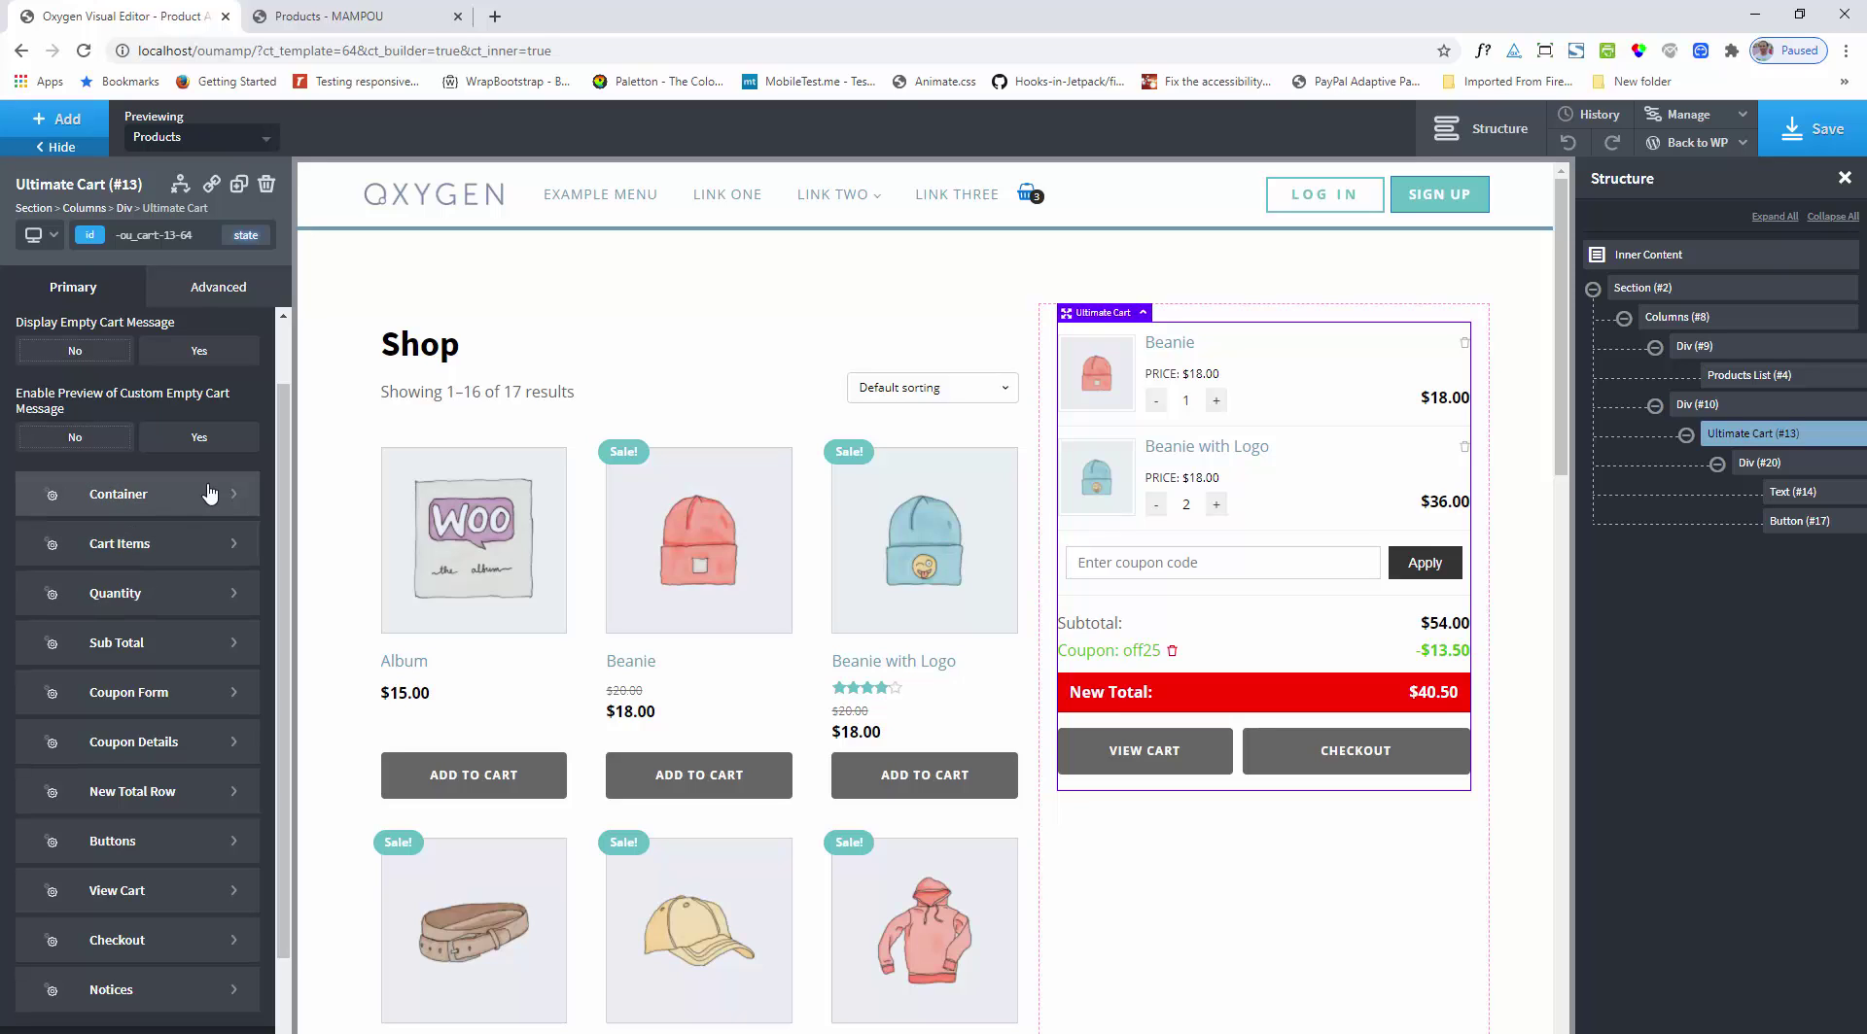
pyautogui.click(126, 595)
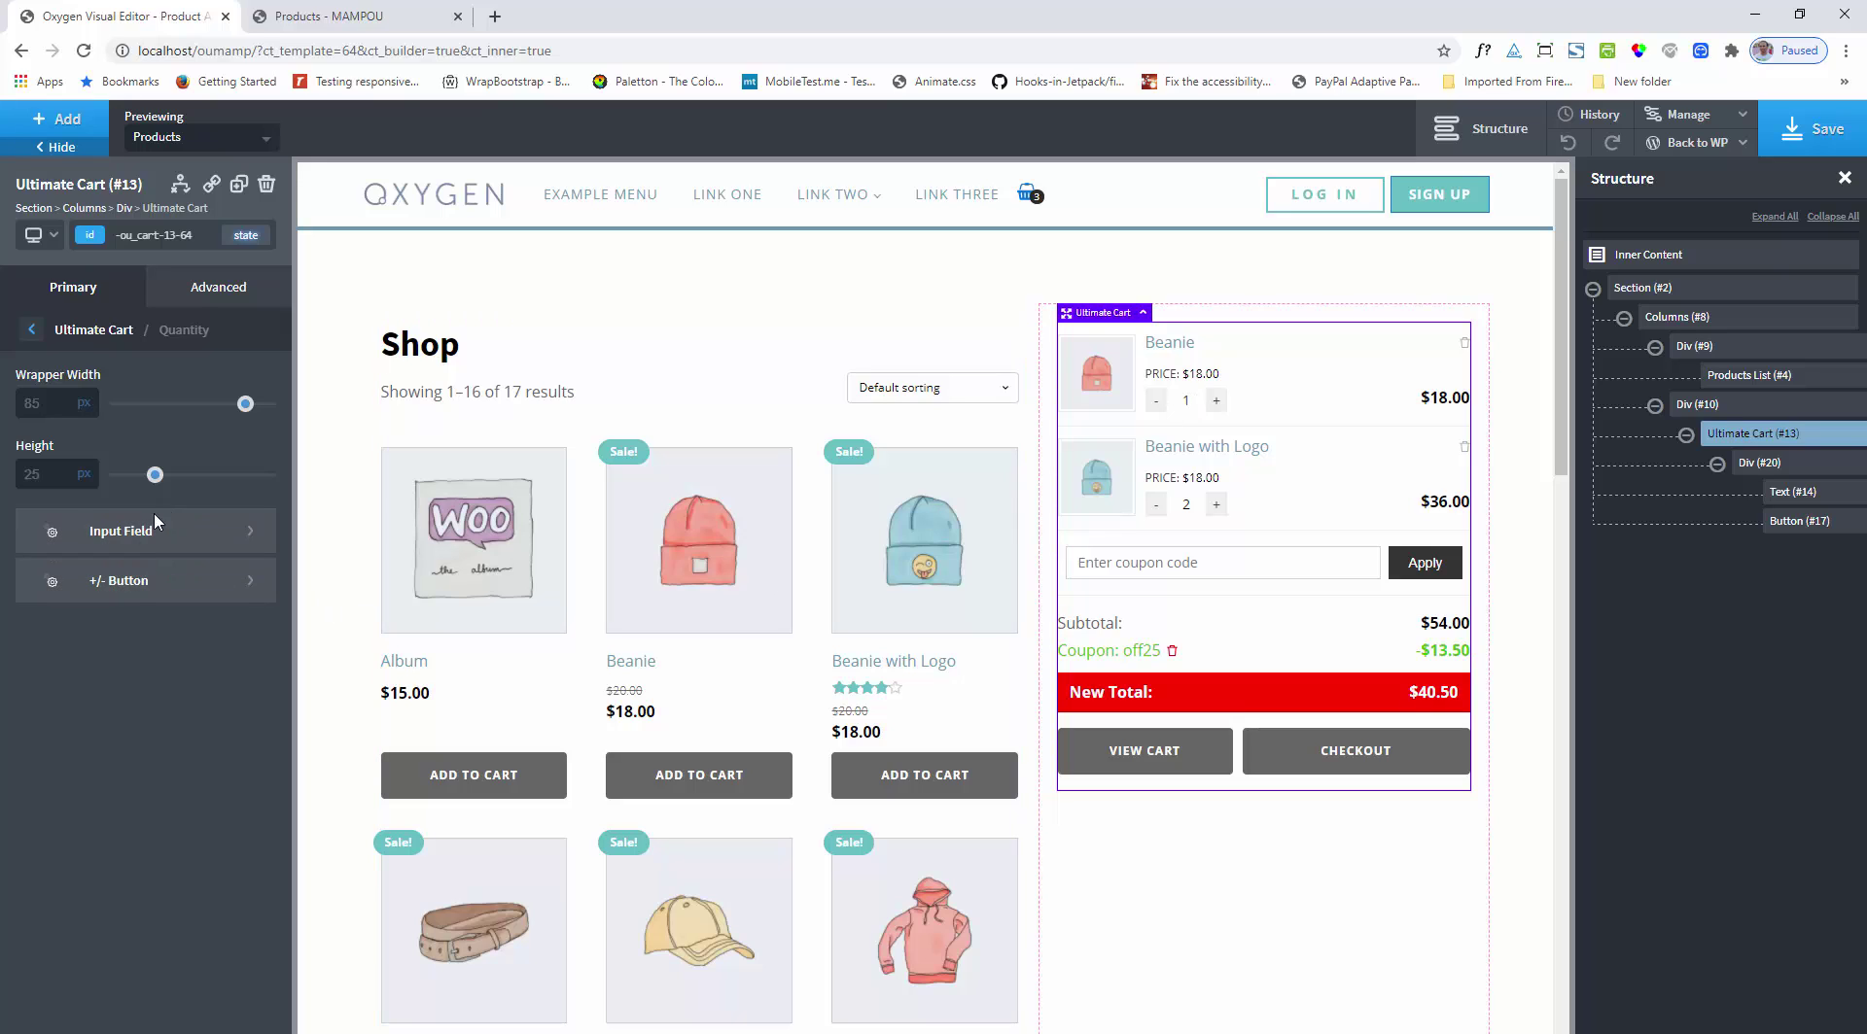
pyautogui.click(136, 582)
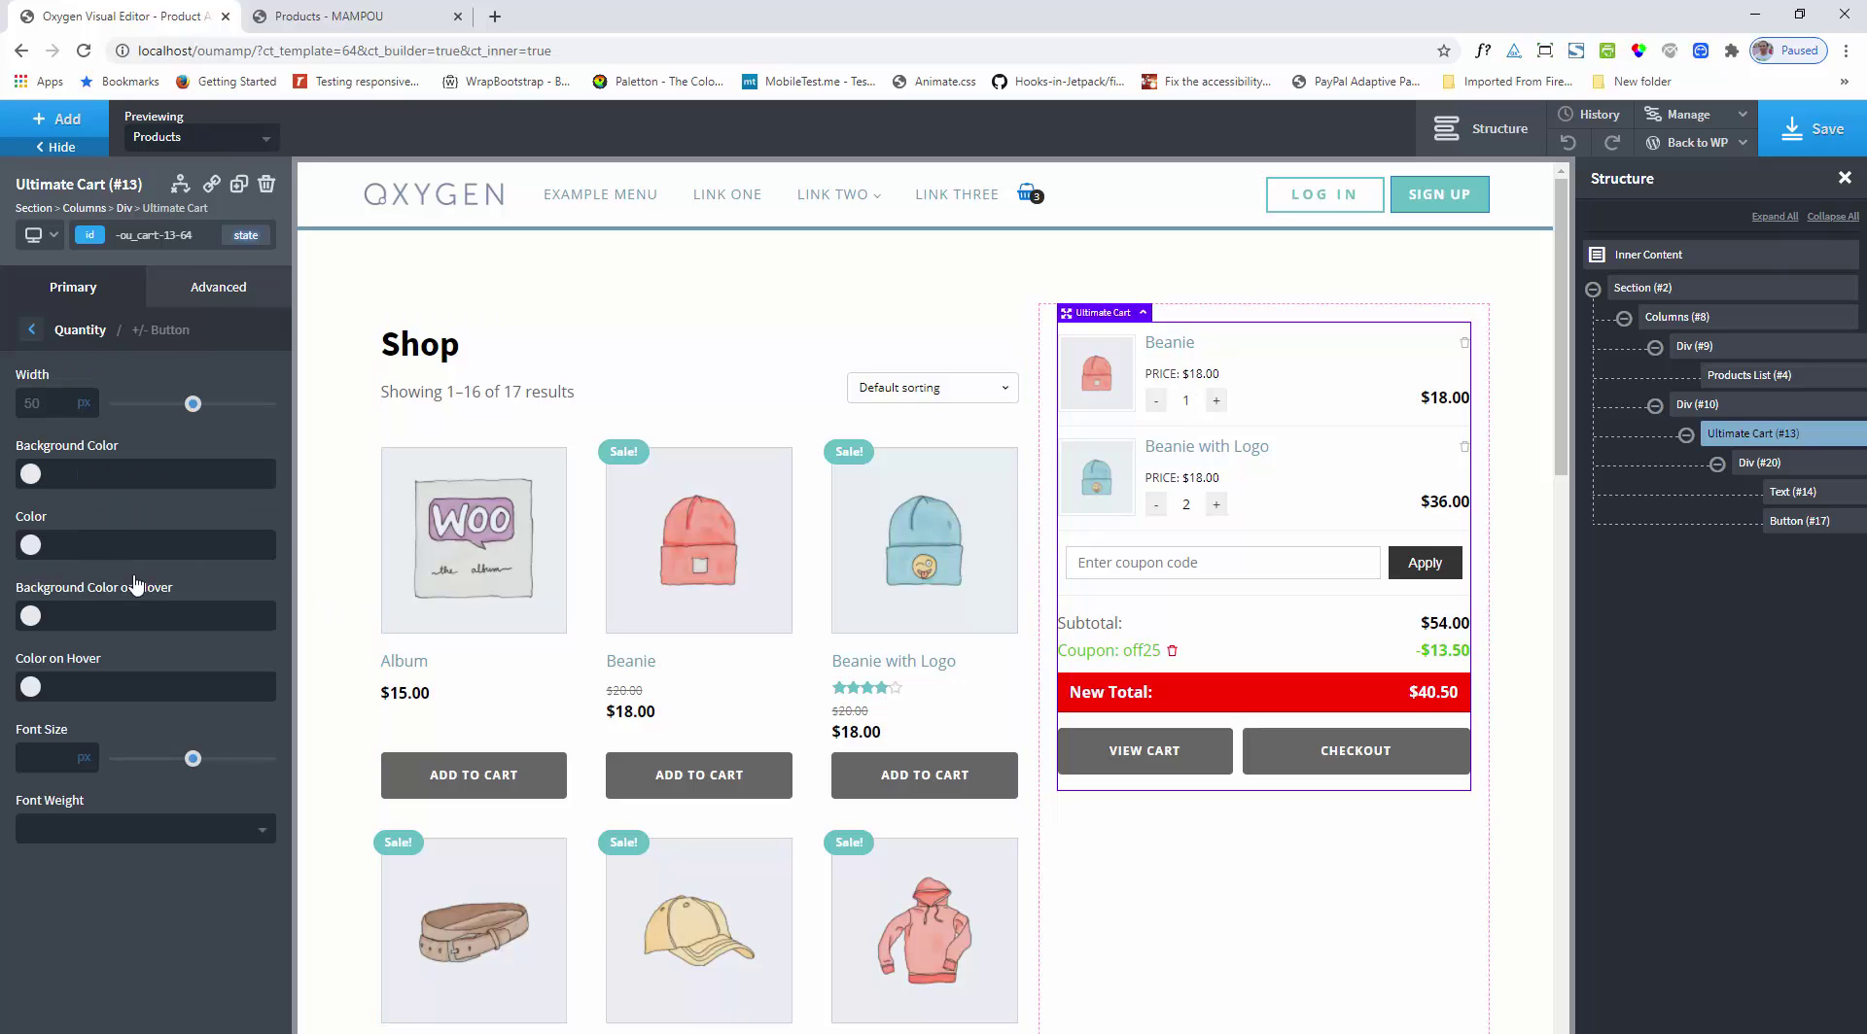
pyautogui.click(82, 331)
pyautogui.click(68, 333)
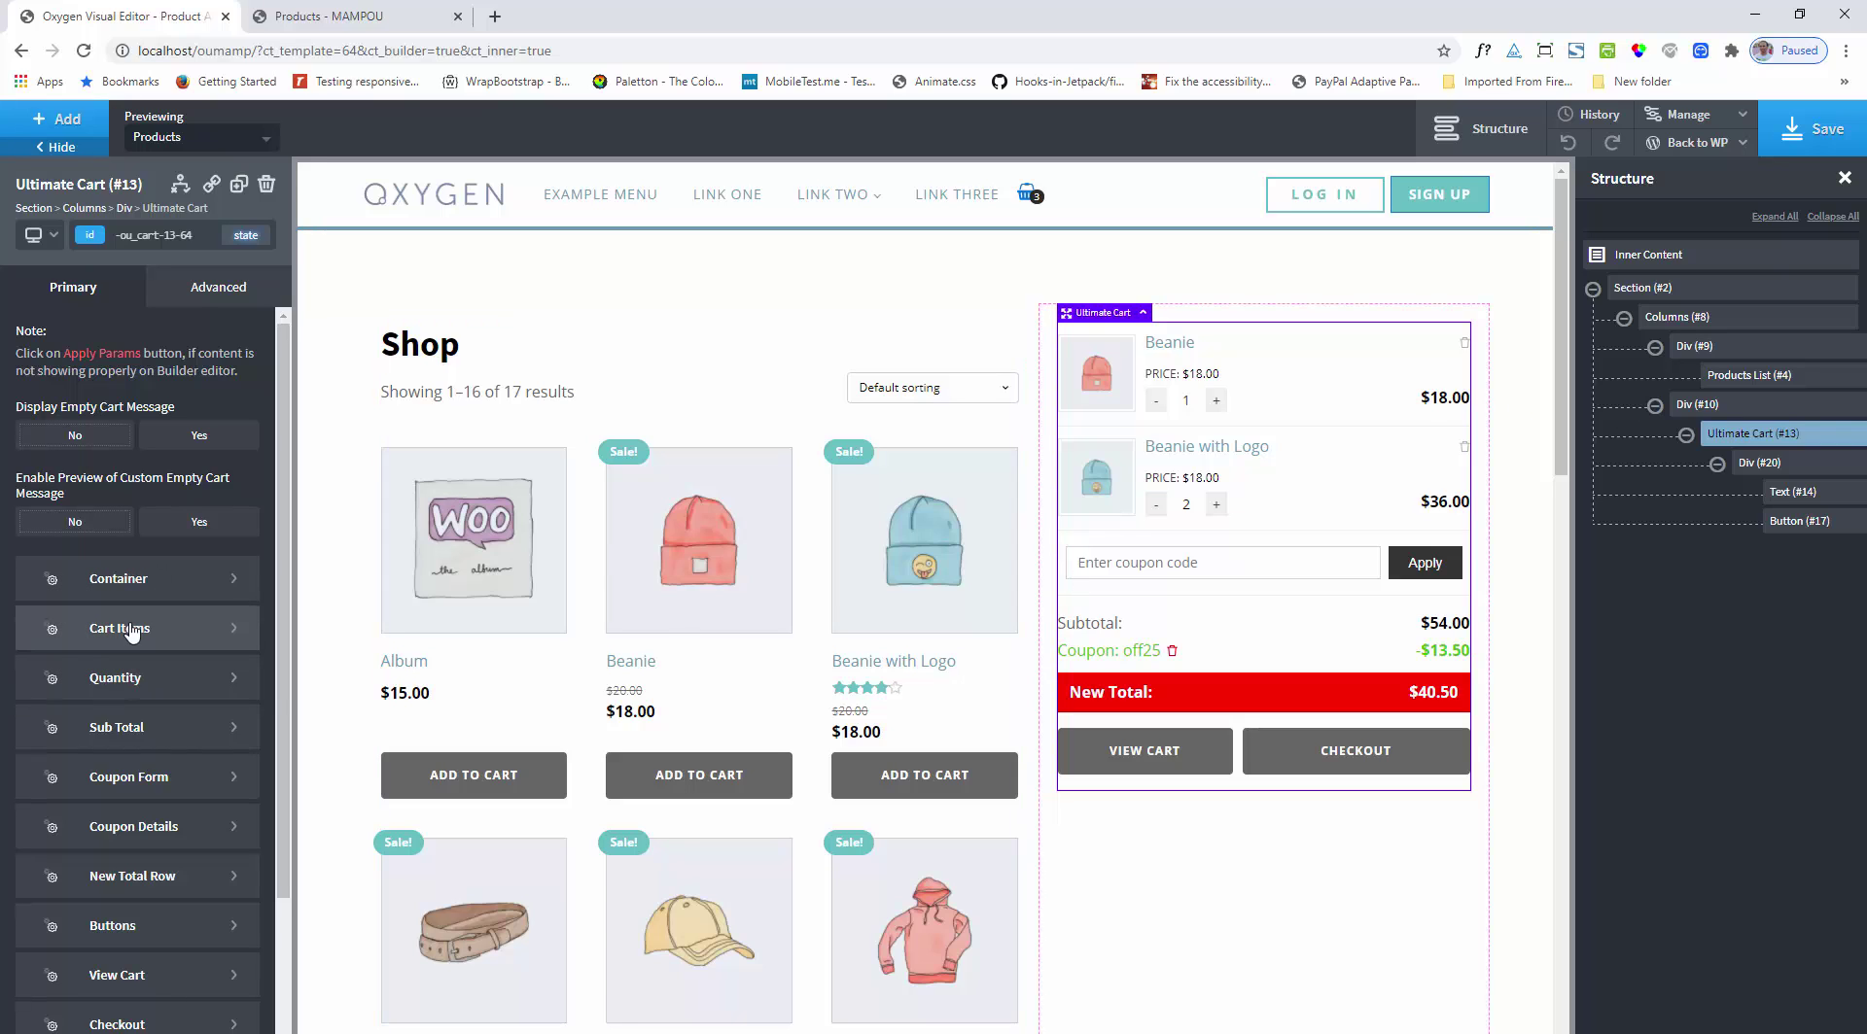
pyautogui.click(131, 586)
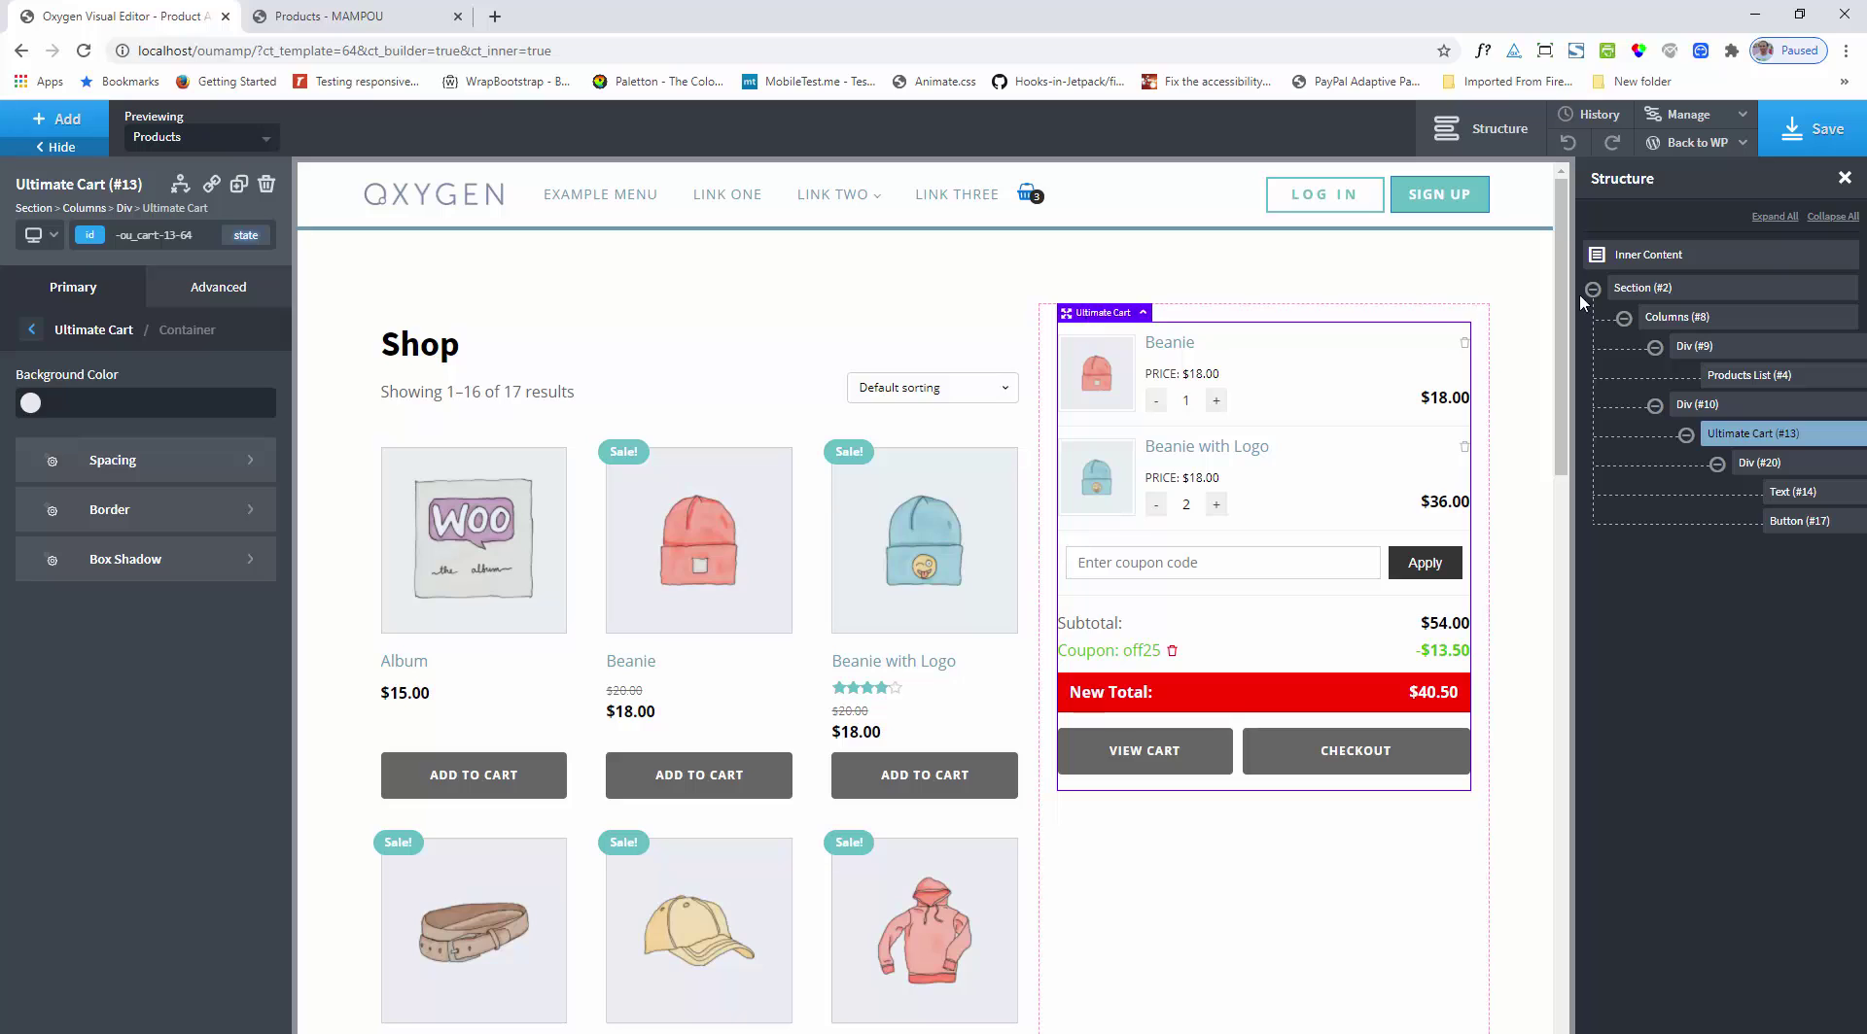
pyautogui.click(64, 329)
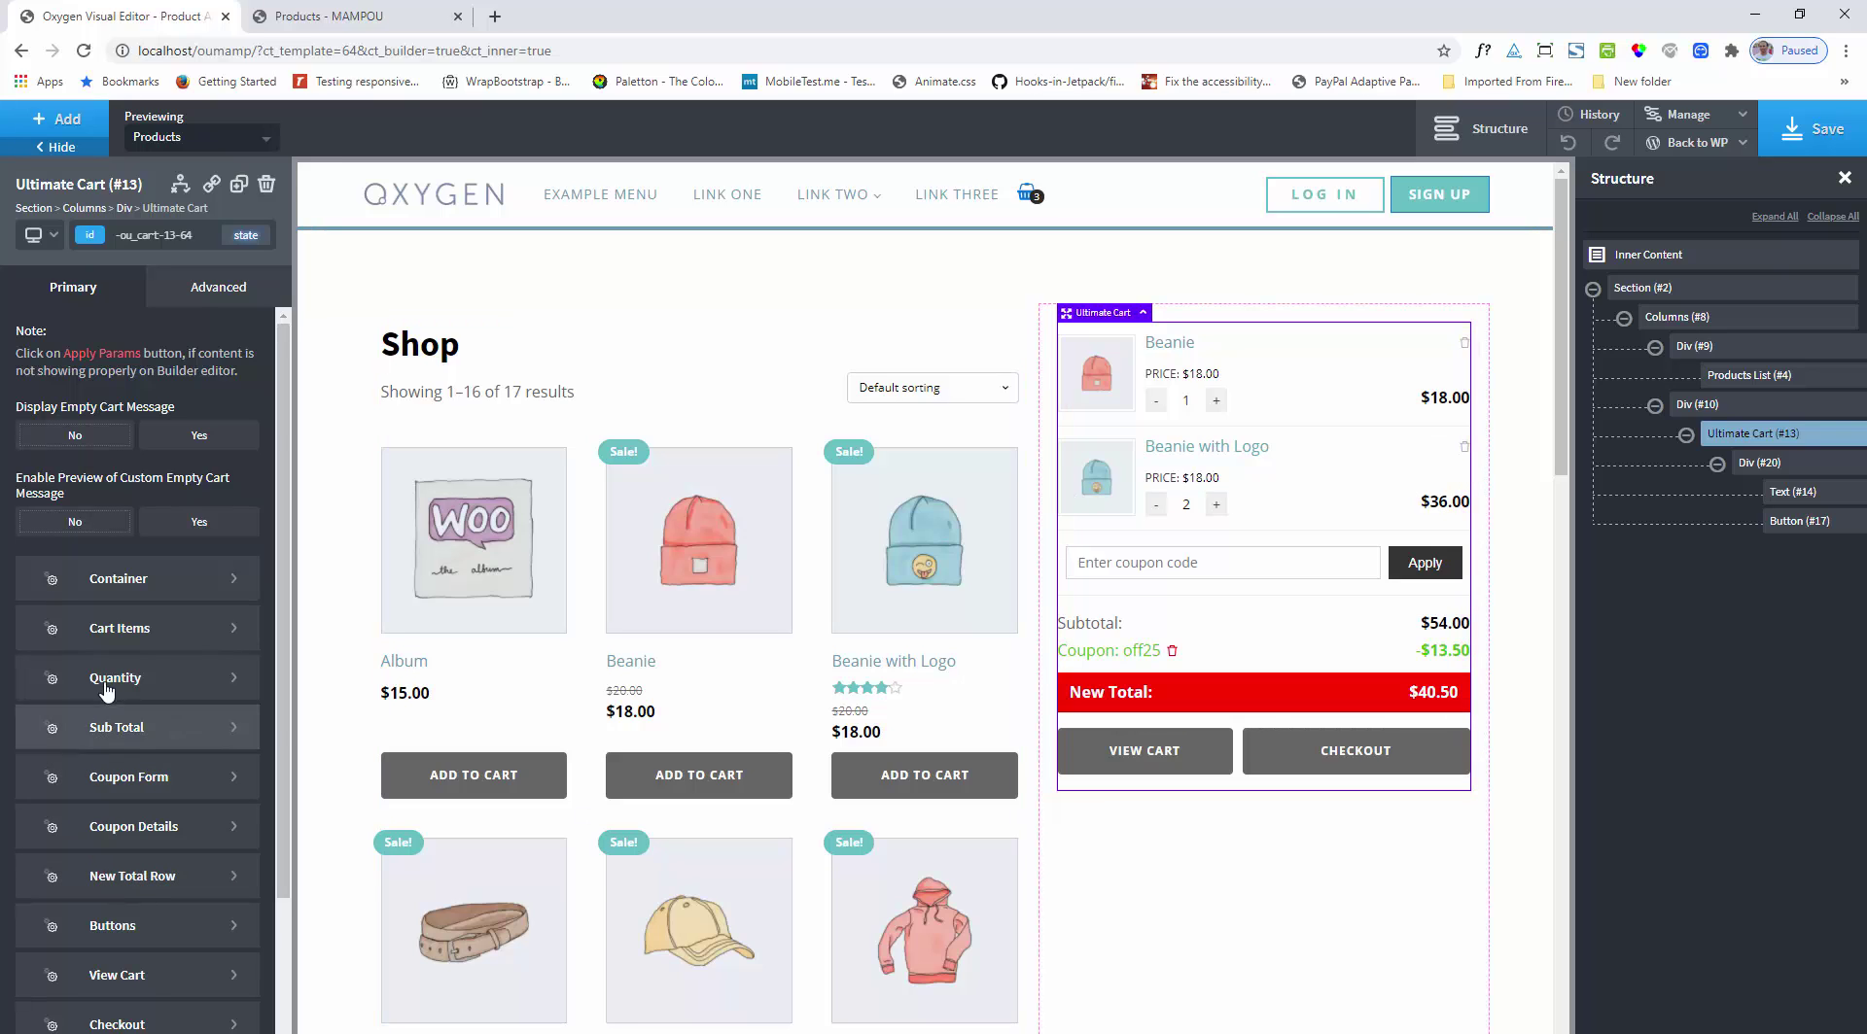
pyautogui.click(116, 630)
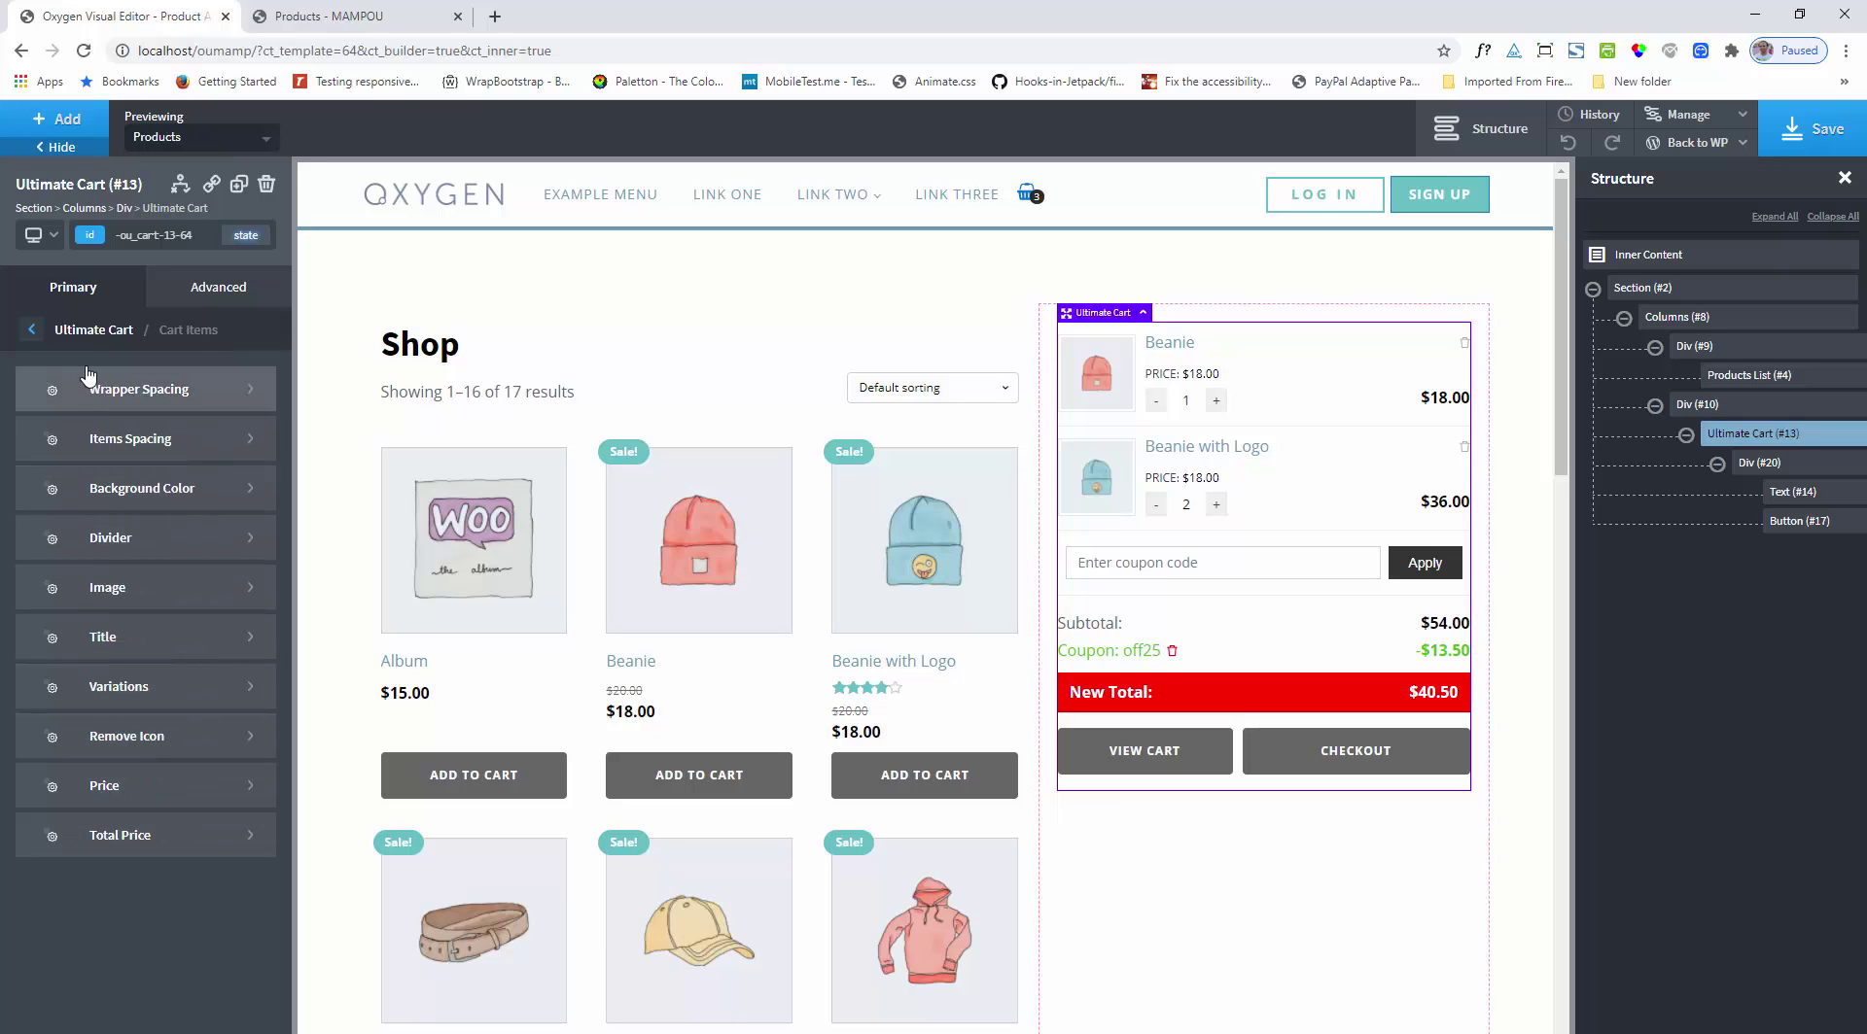
pyautogui.click(86, 330)
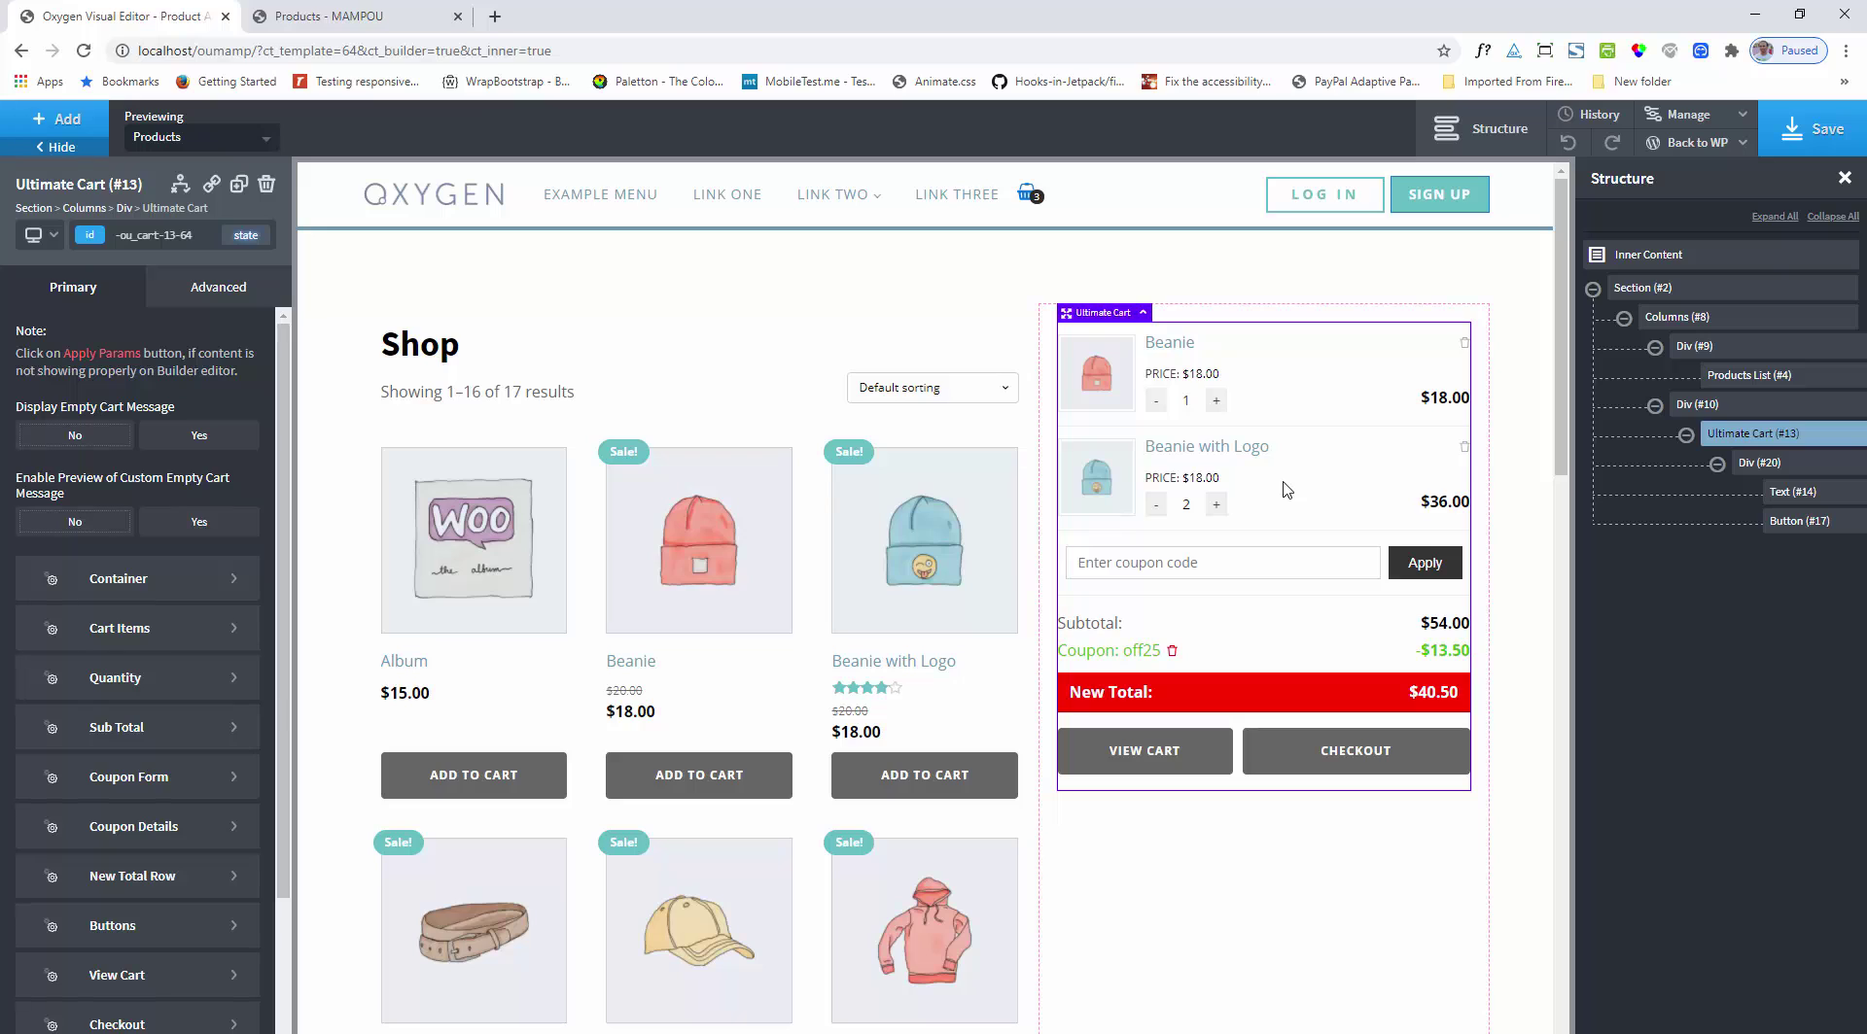
# Step: View the checkout page from the live shop cart, and return to the Ultimate Cart's preset options in the template editor
pyautogui.click(319, 29)
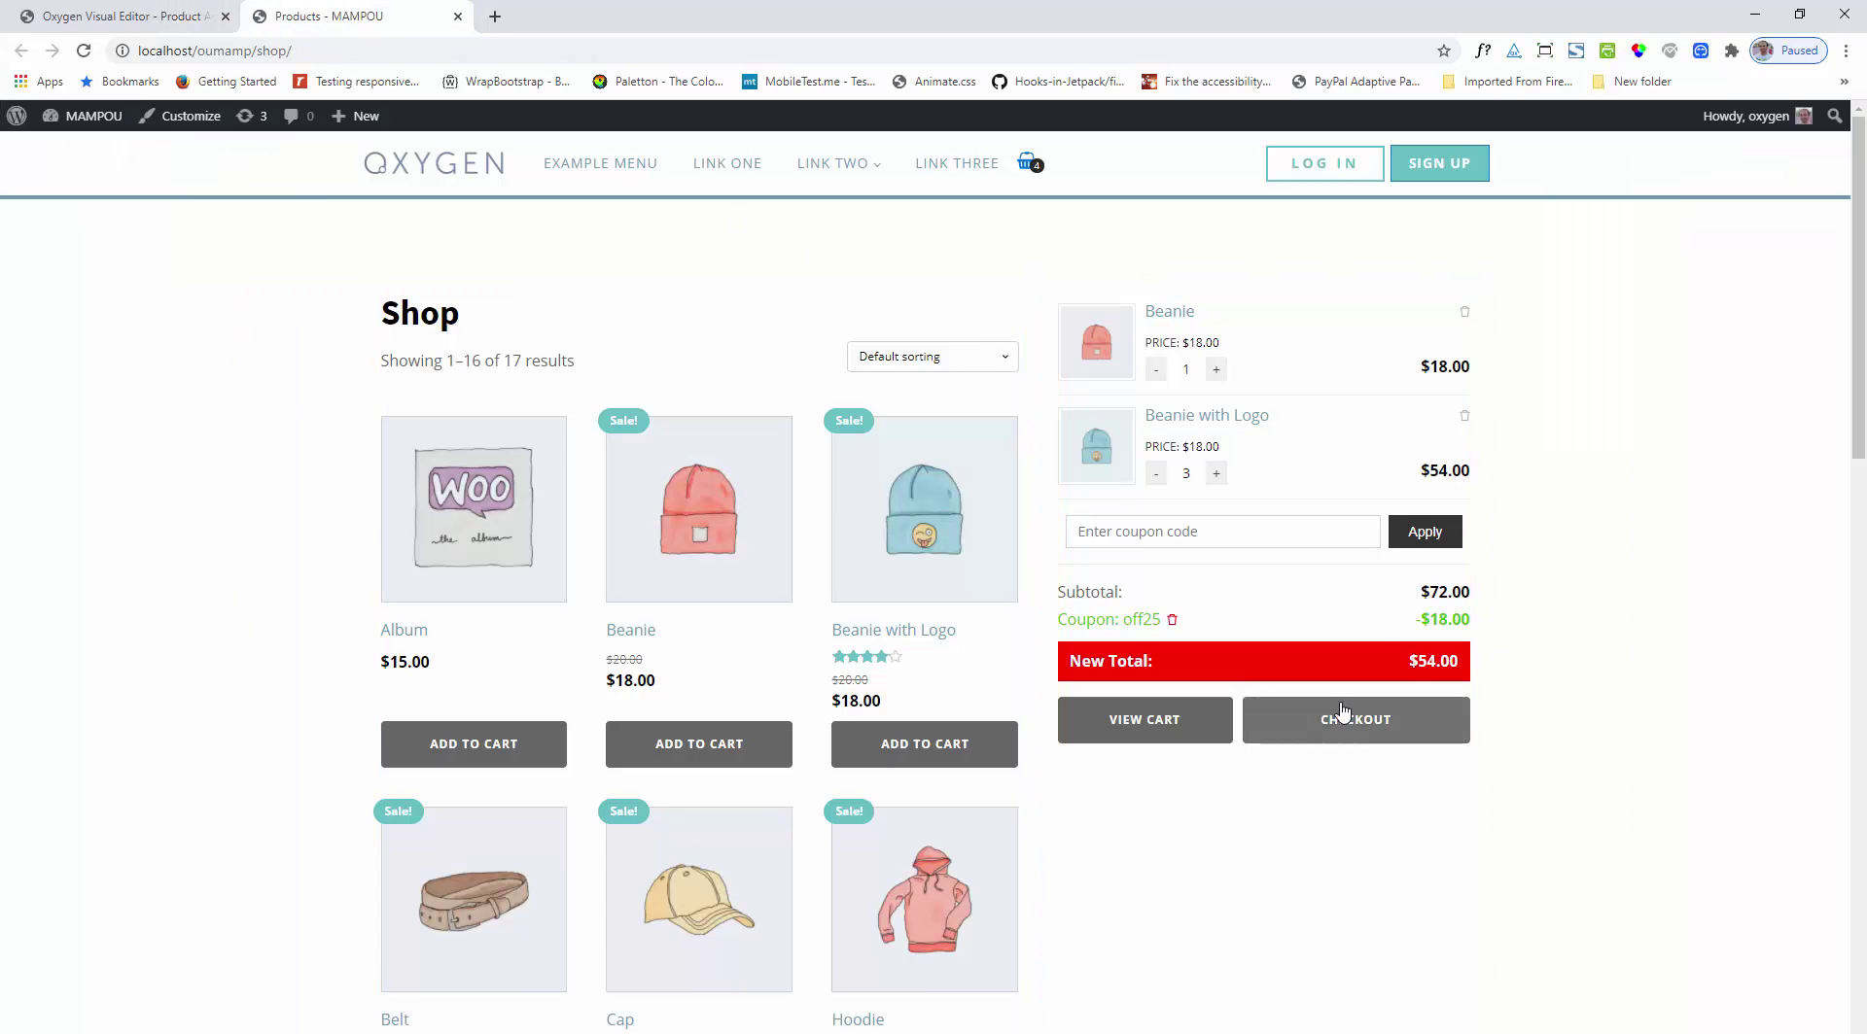
pyautogui.click(1319, 737)
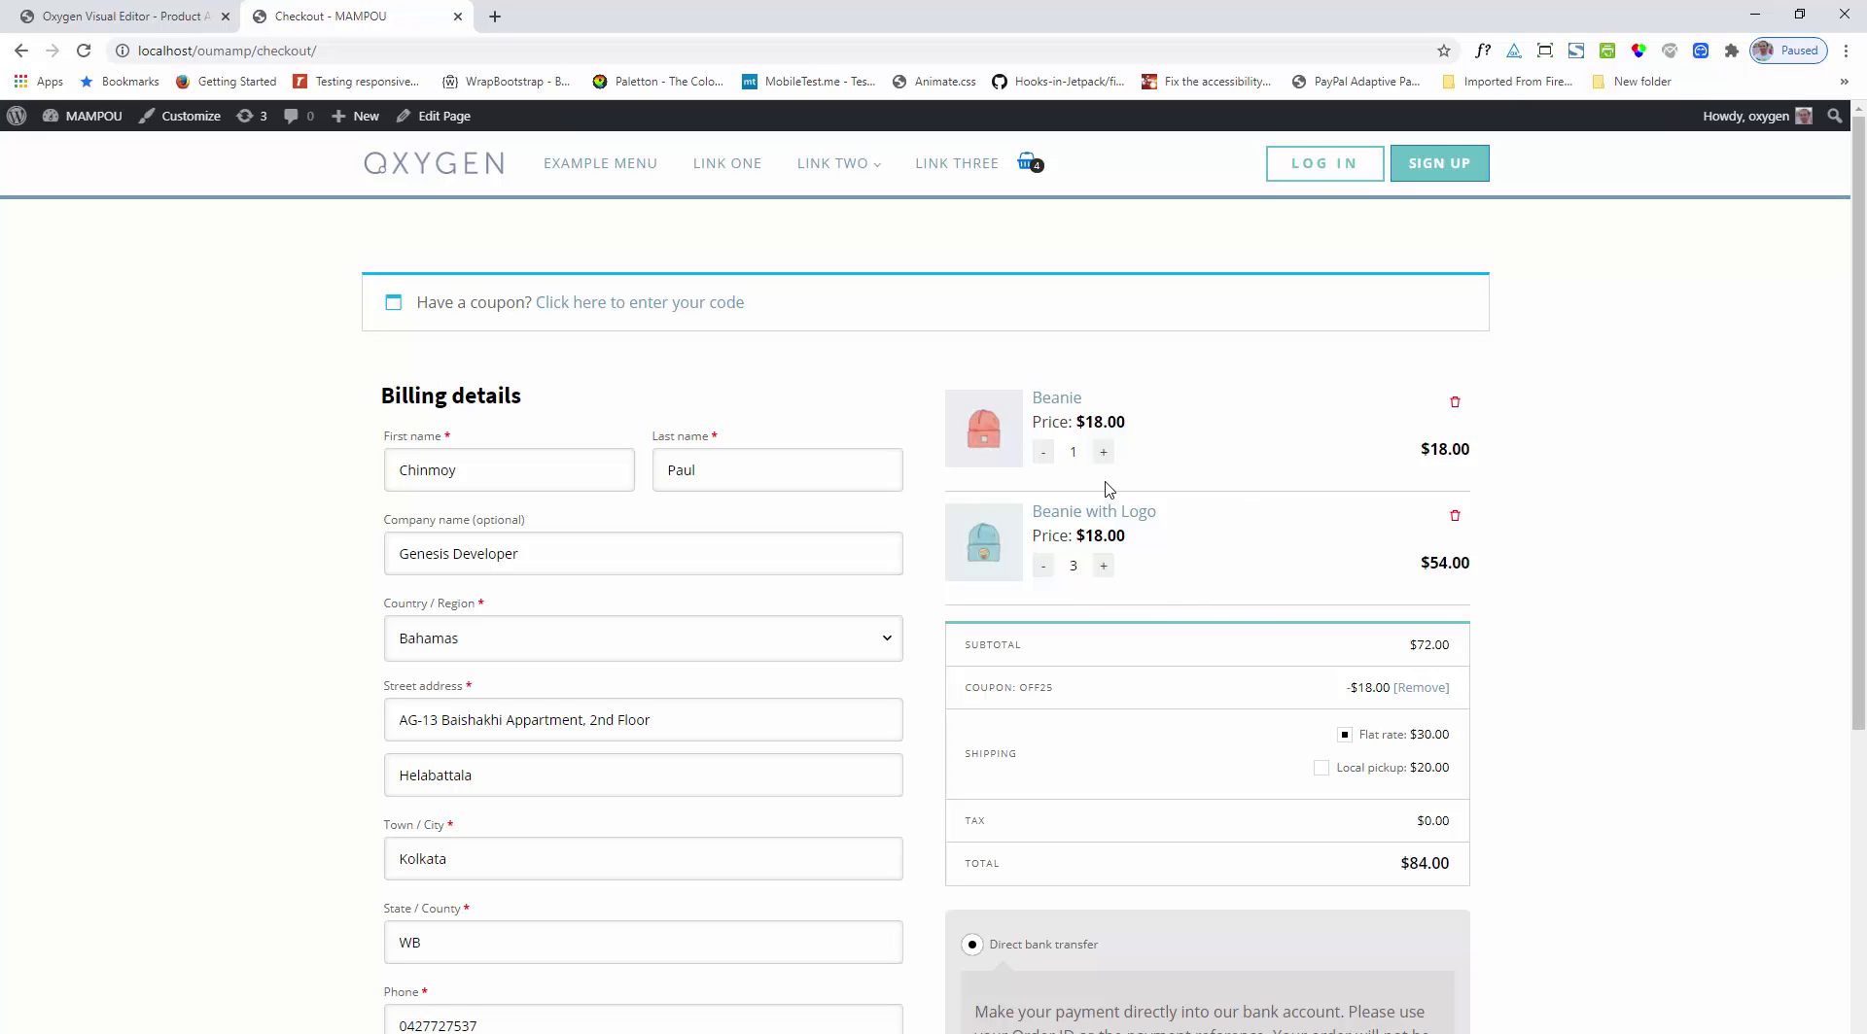
pyautogui.click(117, 15)
pyautogui.scroll(-5, 146, 680)
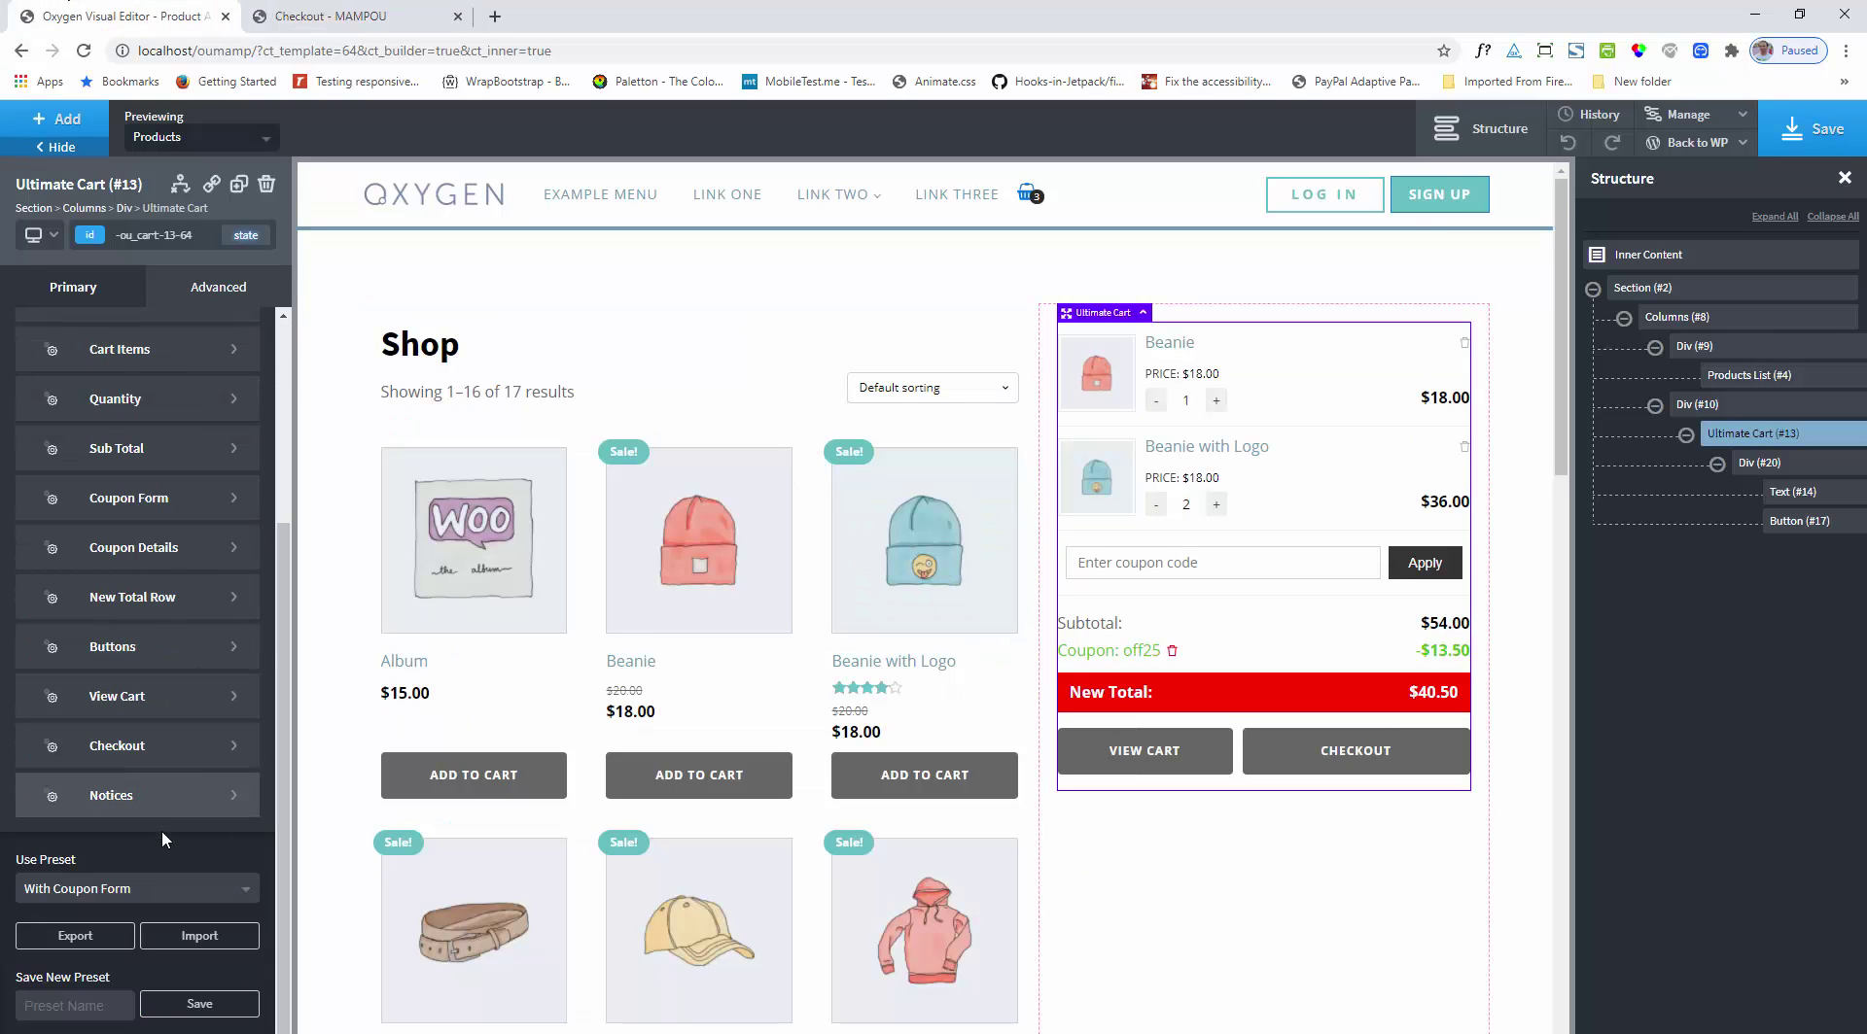
# Step: Apply the Cart Items Only preset to the Ultimate Cart in the template
pyautogui.click(89, 891)
pyautogui.scroll(-1, 89, 897)
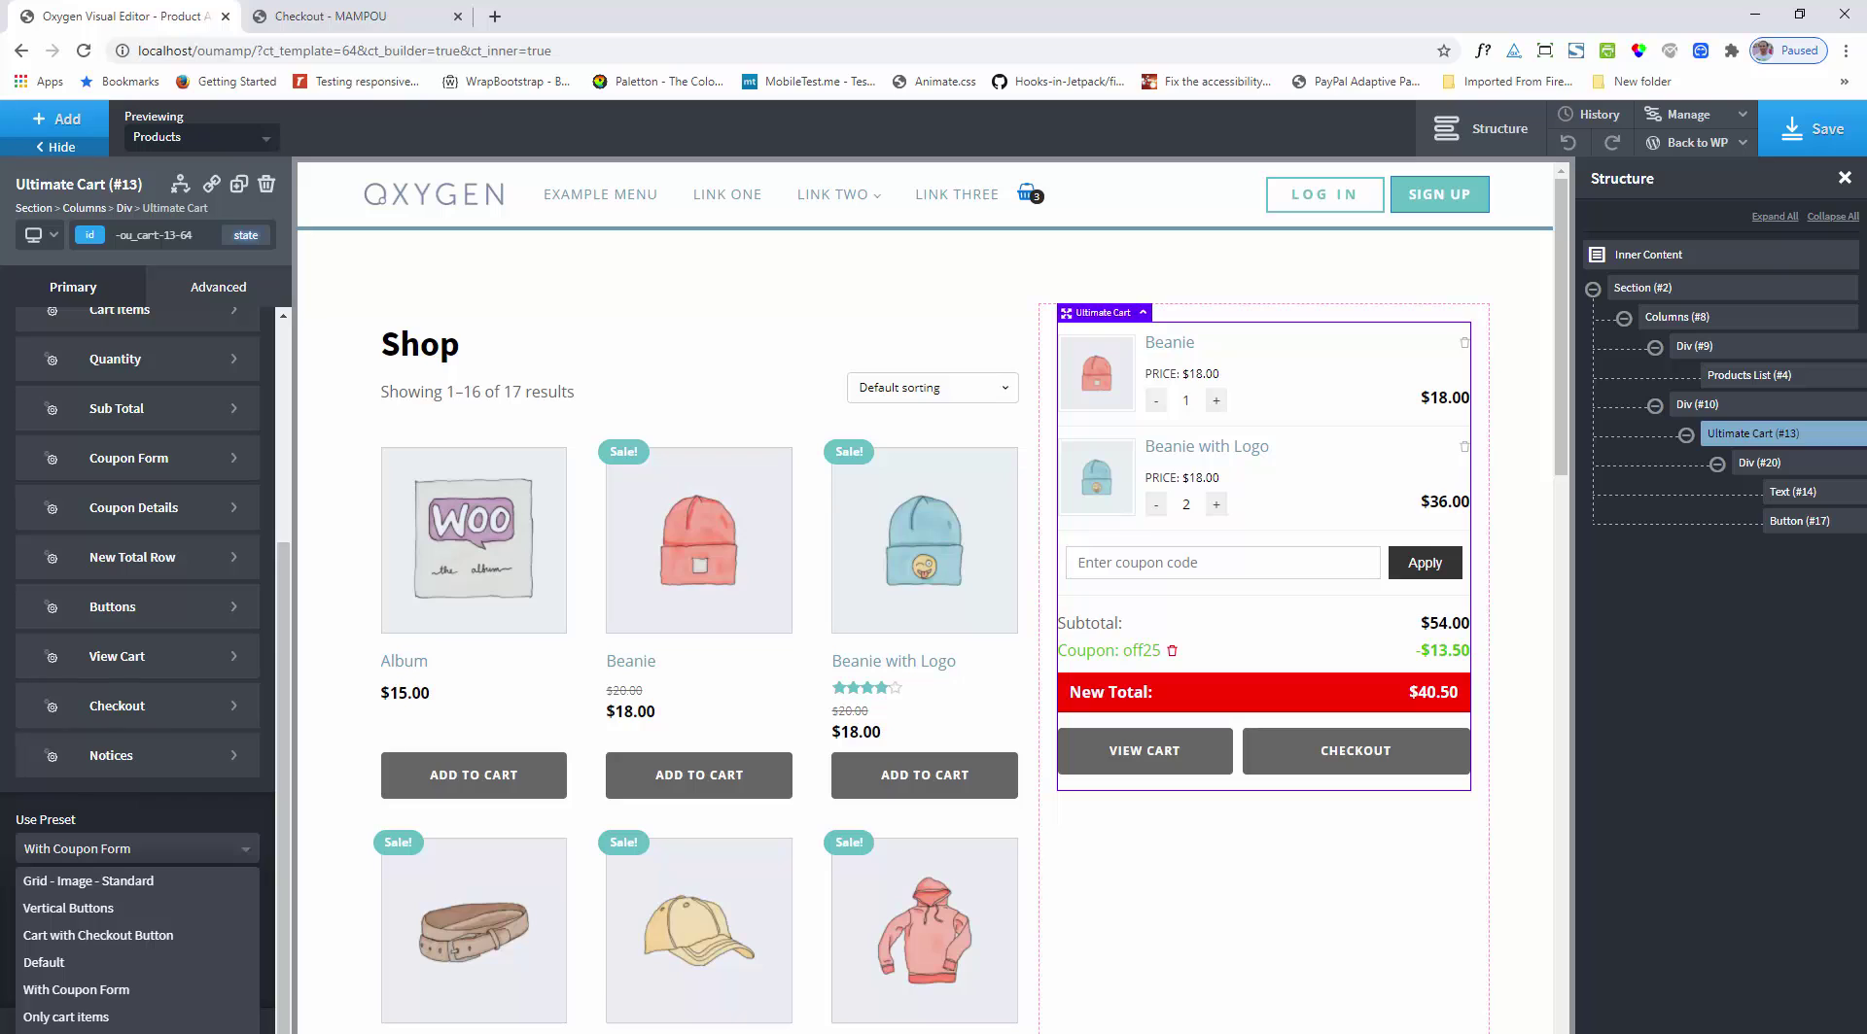
pyautogui.click(68, 1028)
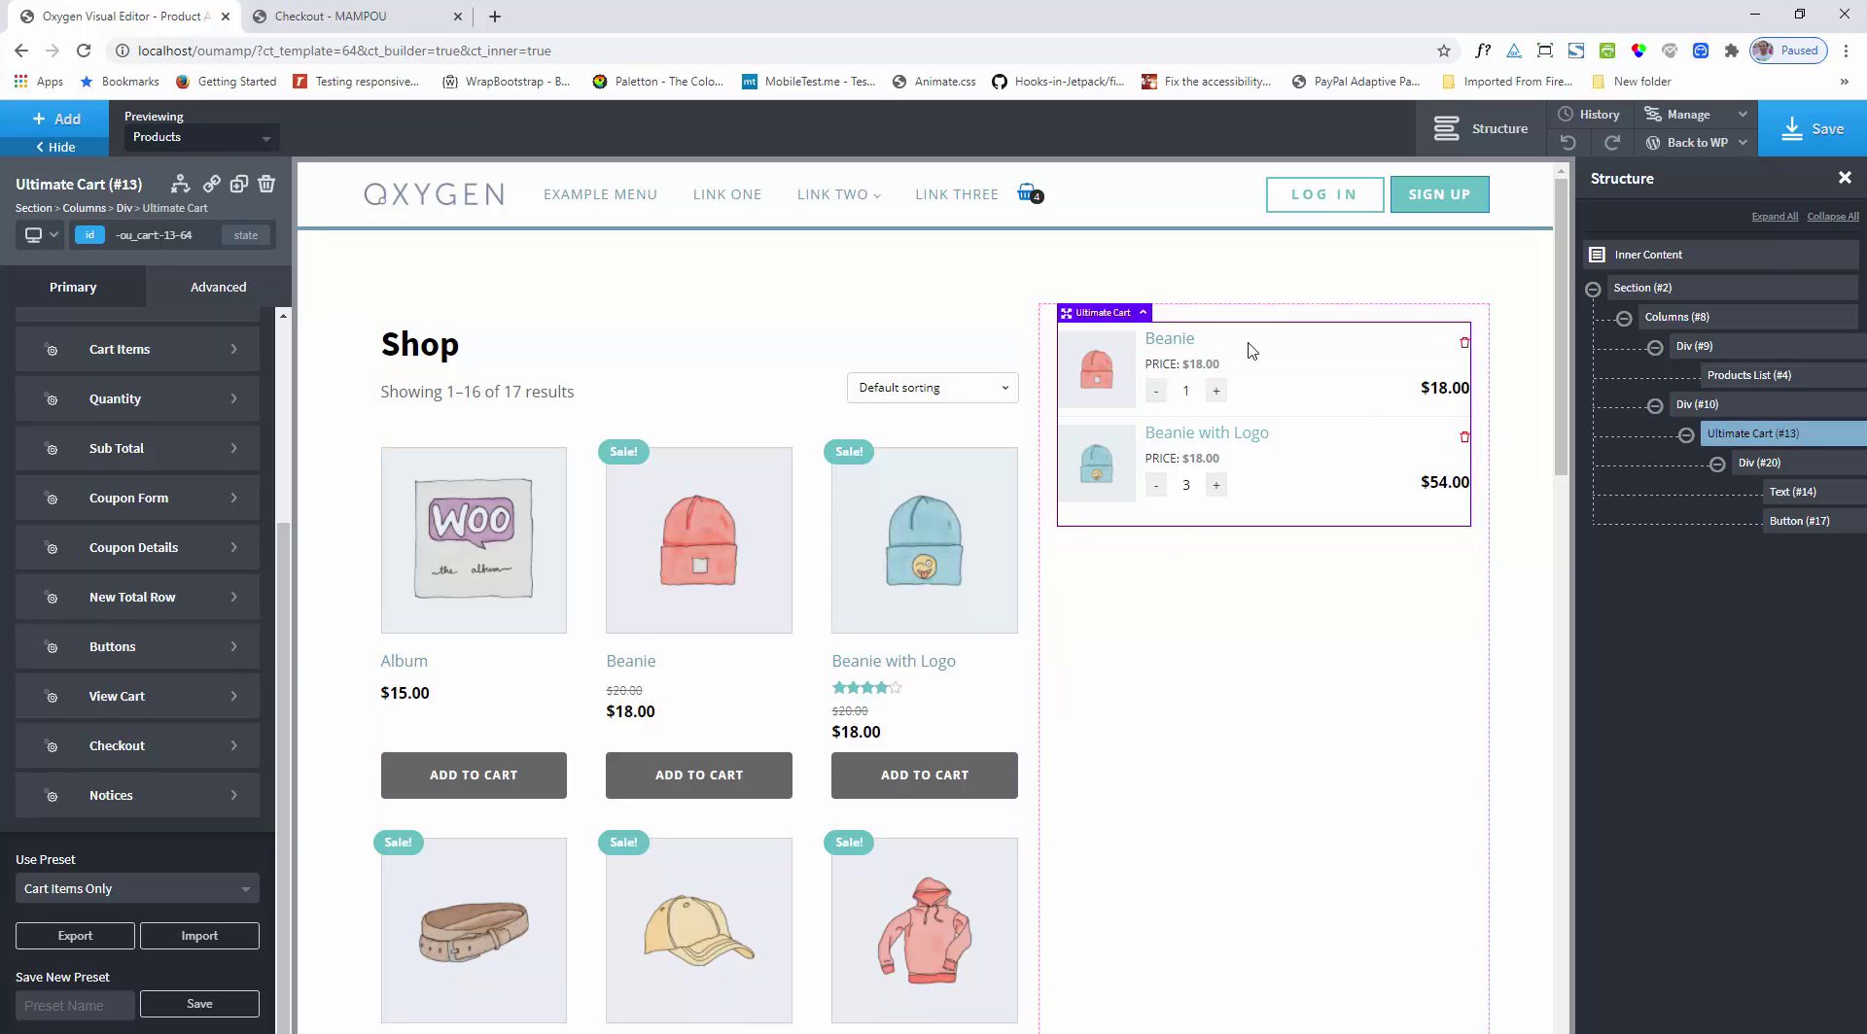
# Step: On the checkout page, test the cart by lowering the Beanie with Logo quantity to 2, reviewing the order totals, and lowering it to 1
pyautogui.click(375, 15)
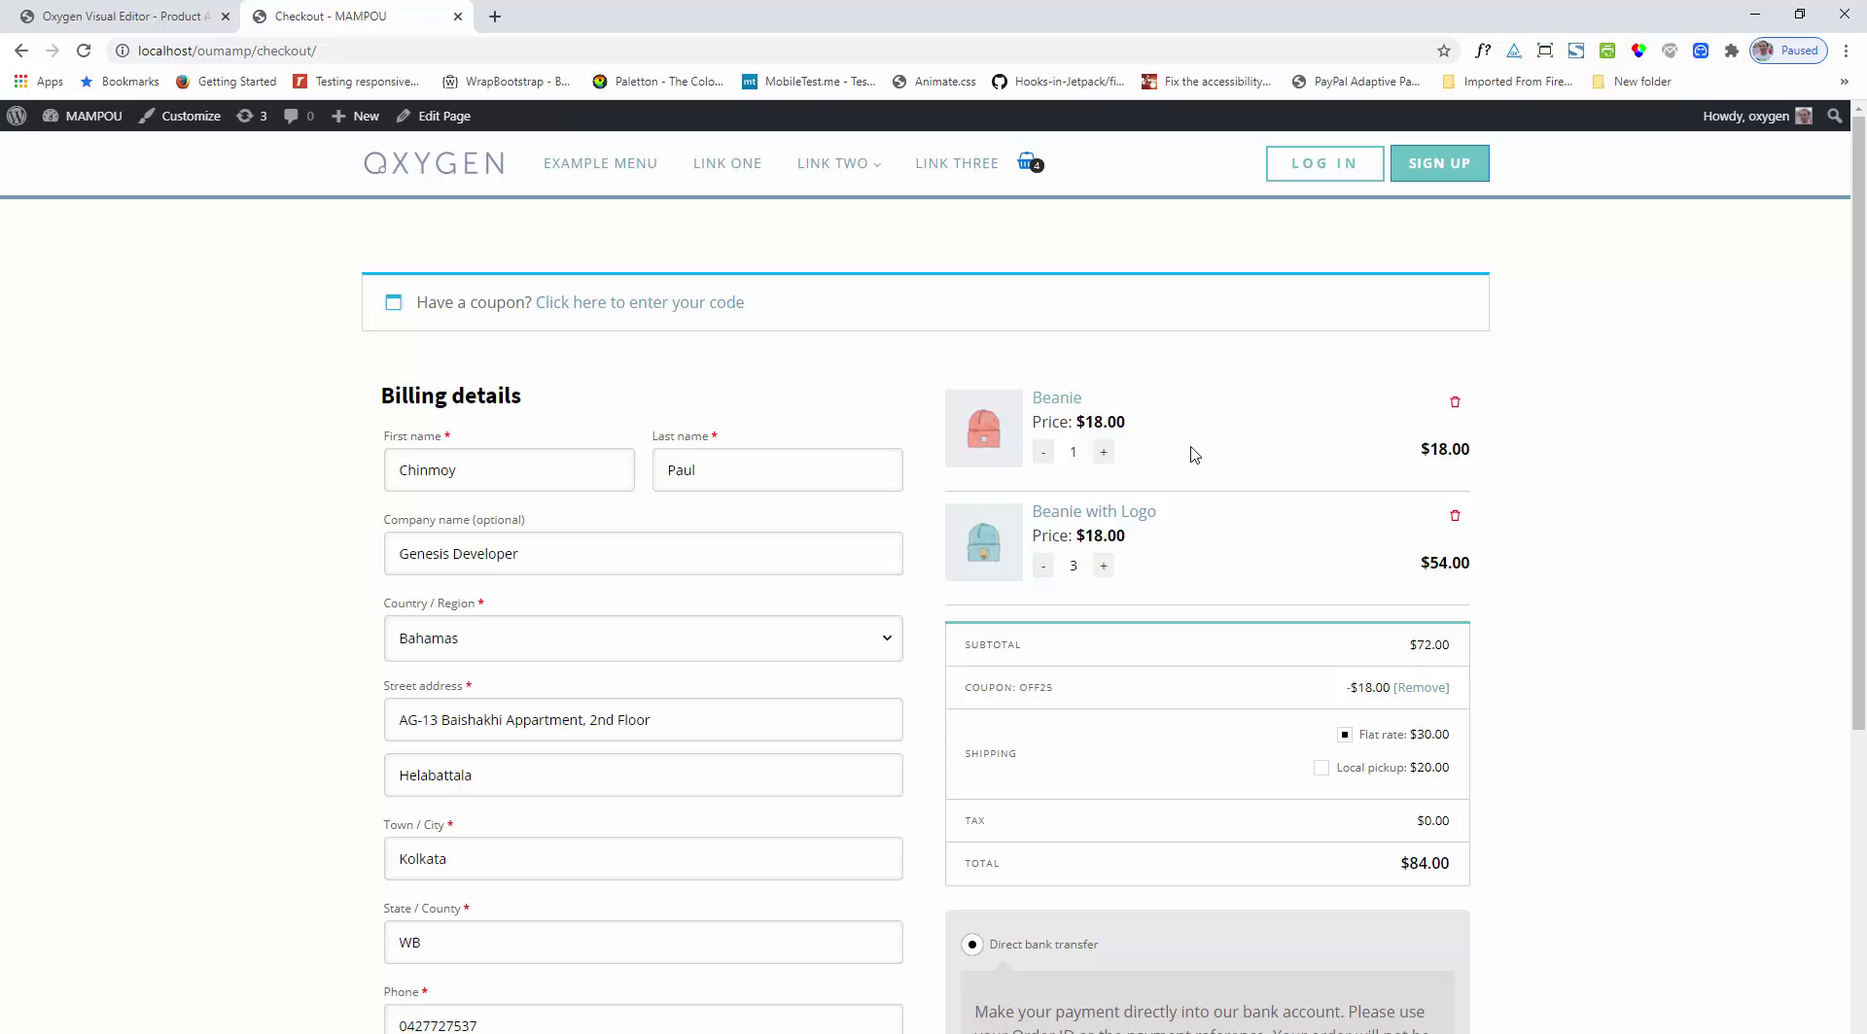
pyautogui.click(1042, 564)
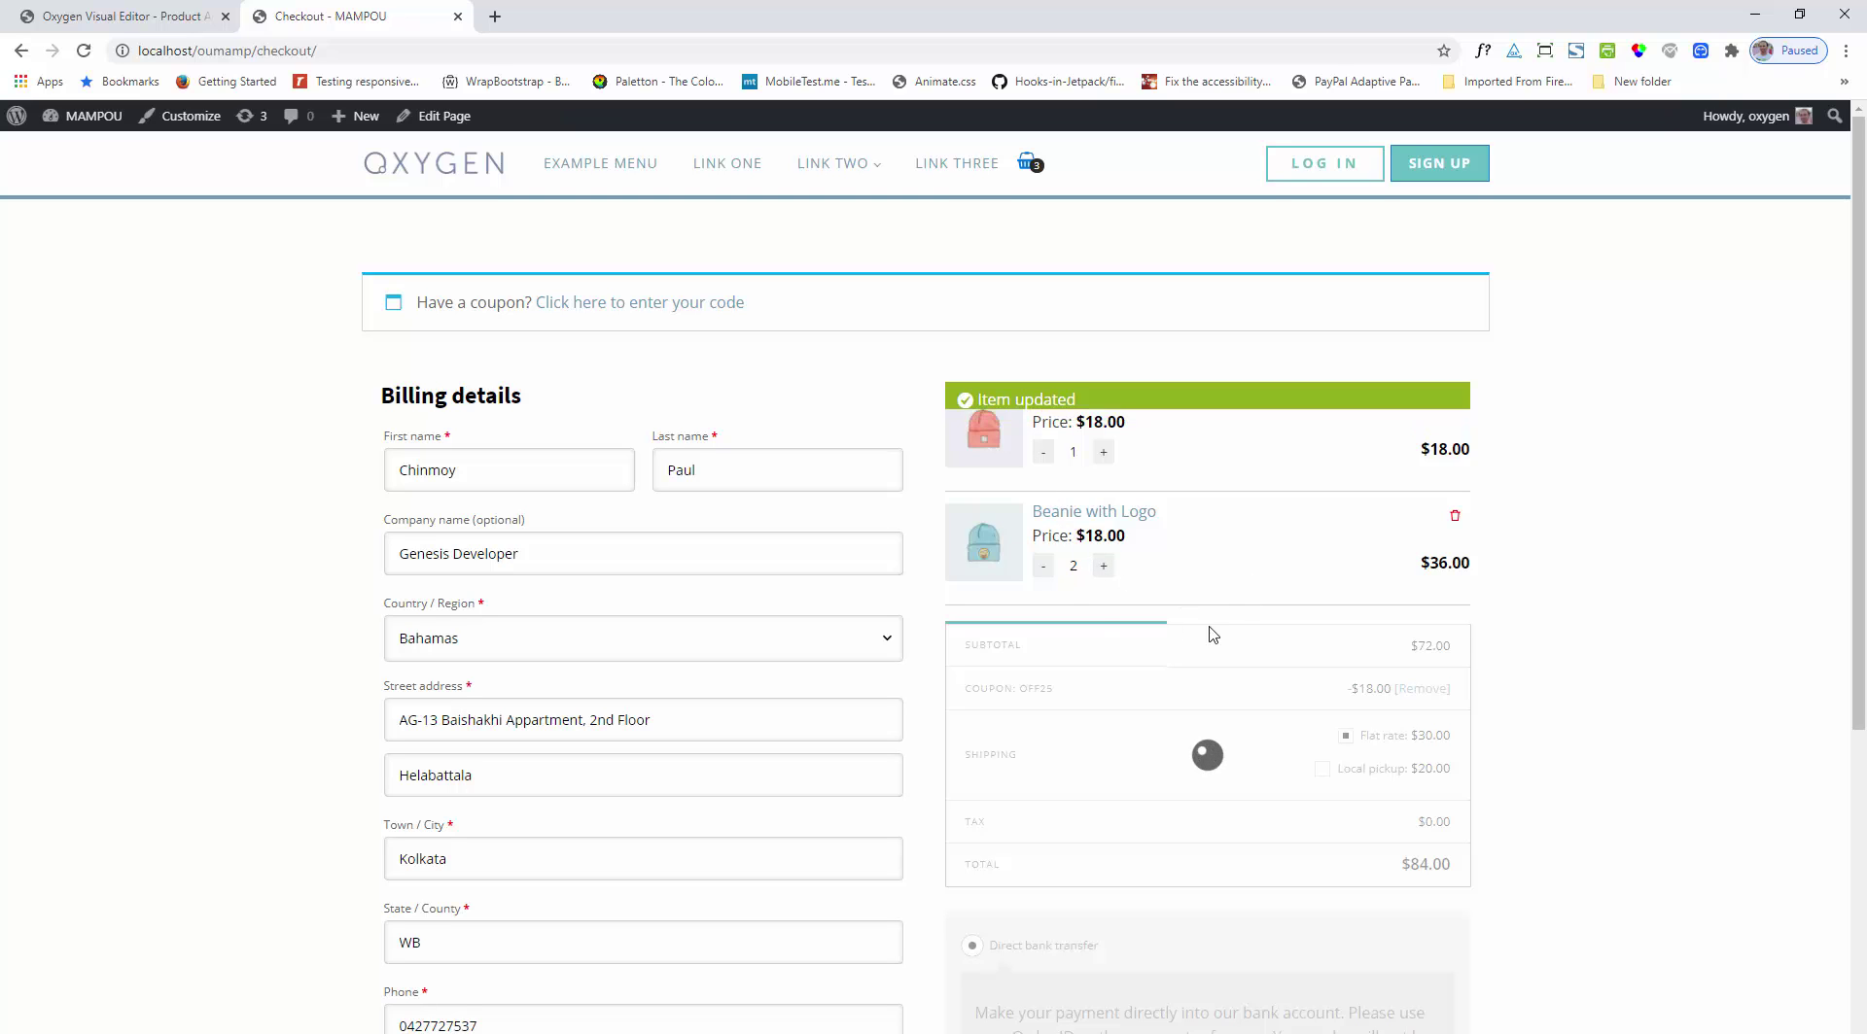
pyautogui.scroll(-2, 1040, 479)
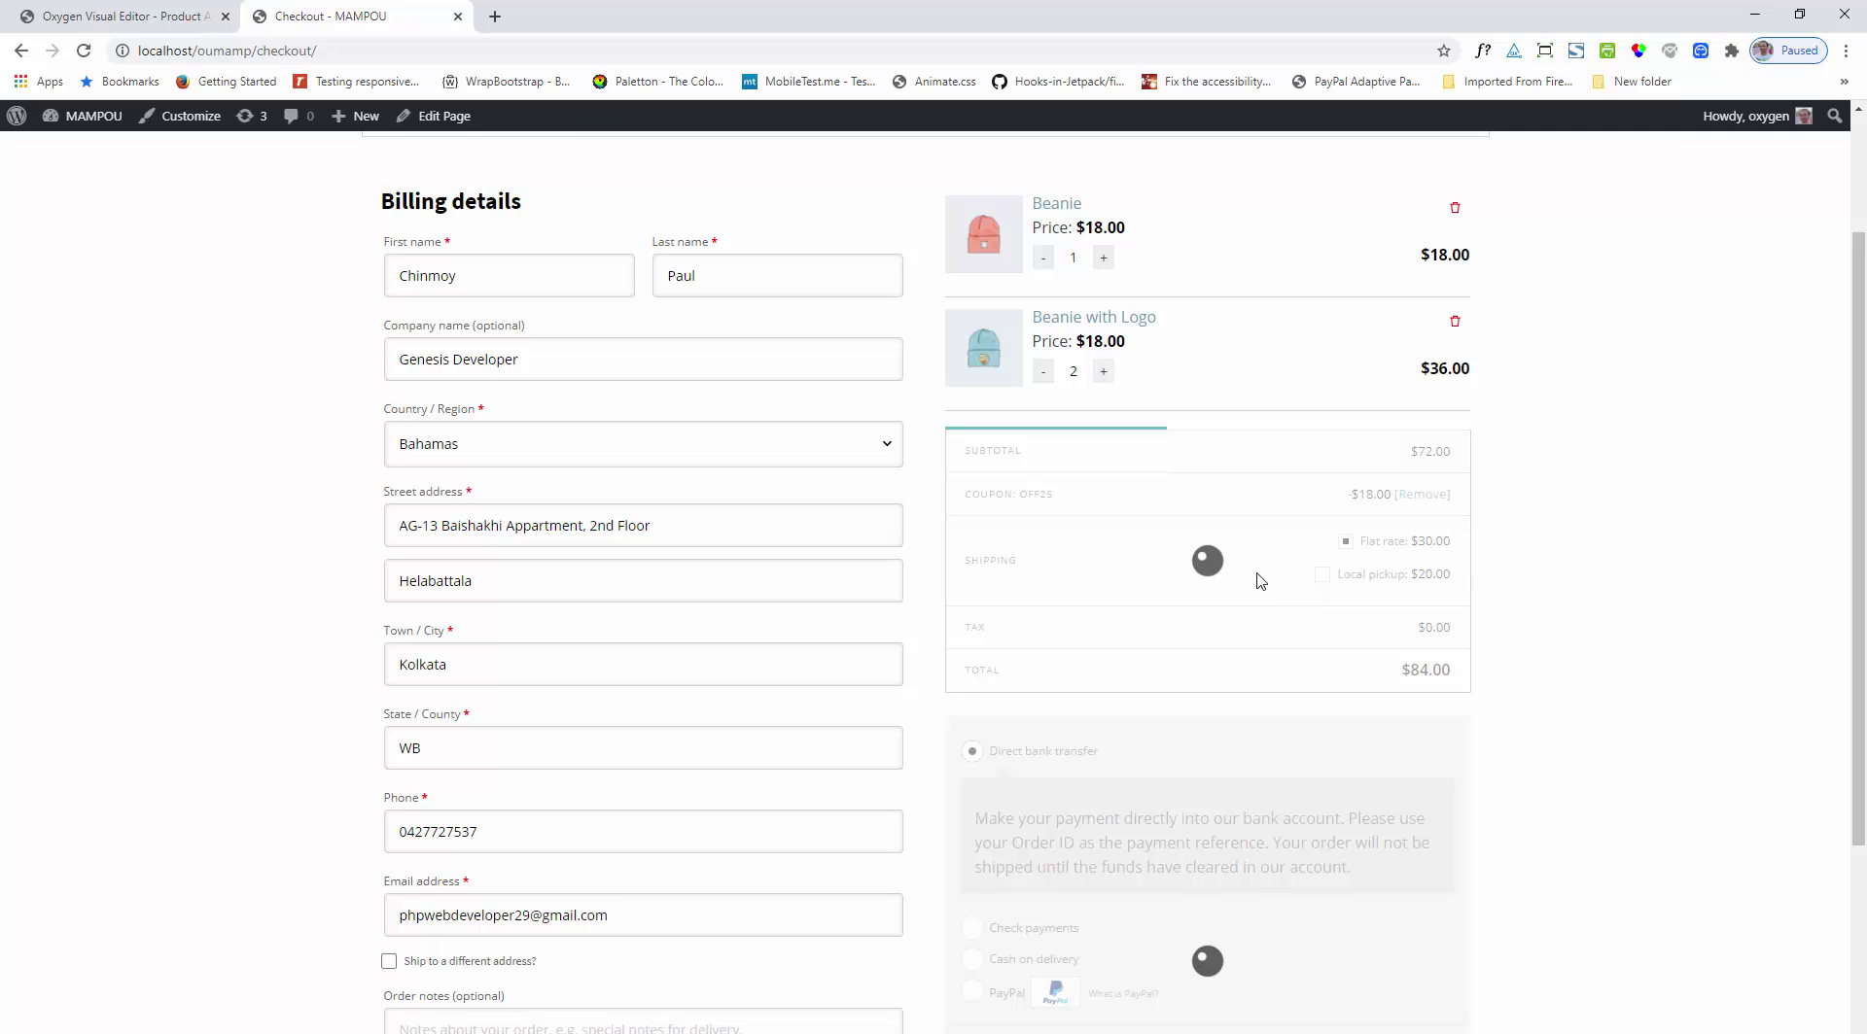
pyautogui.scroll(-4, 1202, 680)
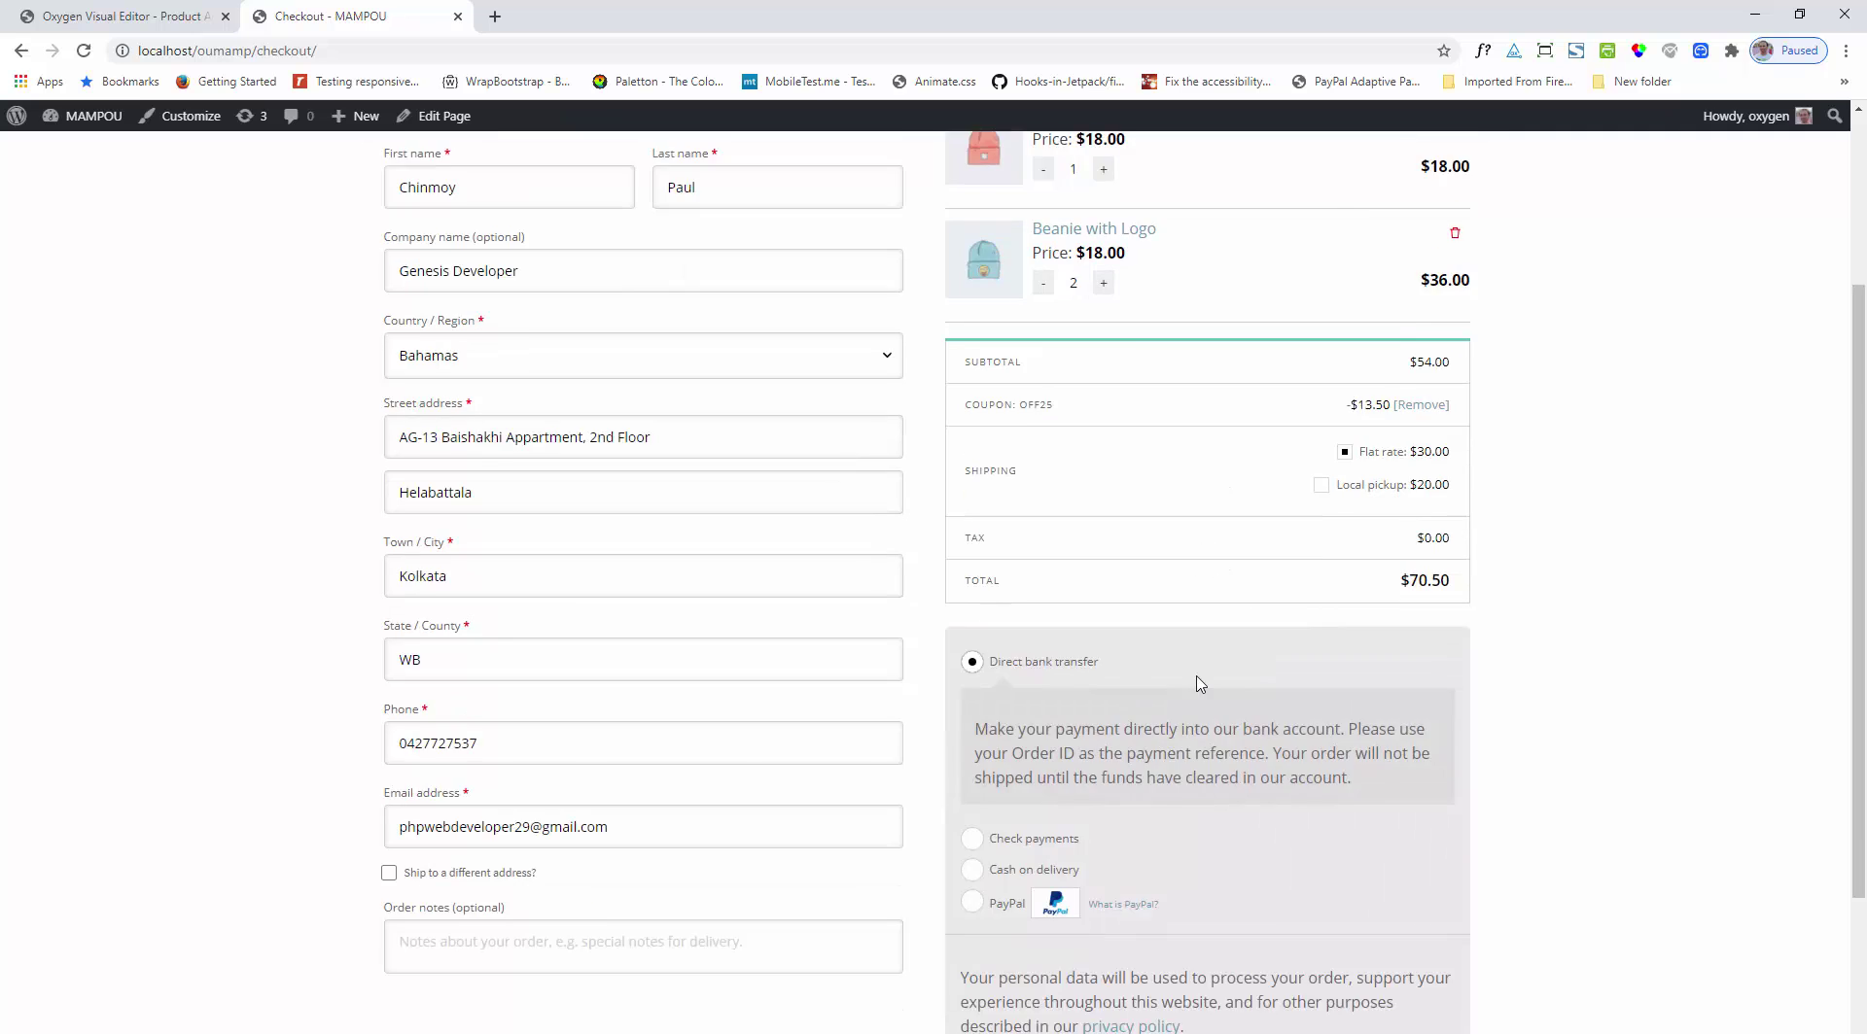
pyautogui.scroll(4, 1485, 318)
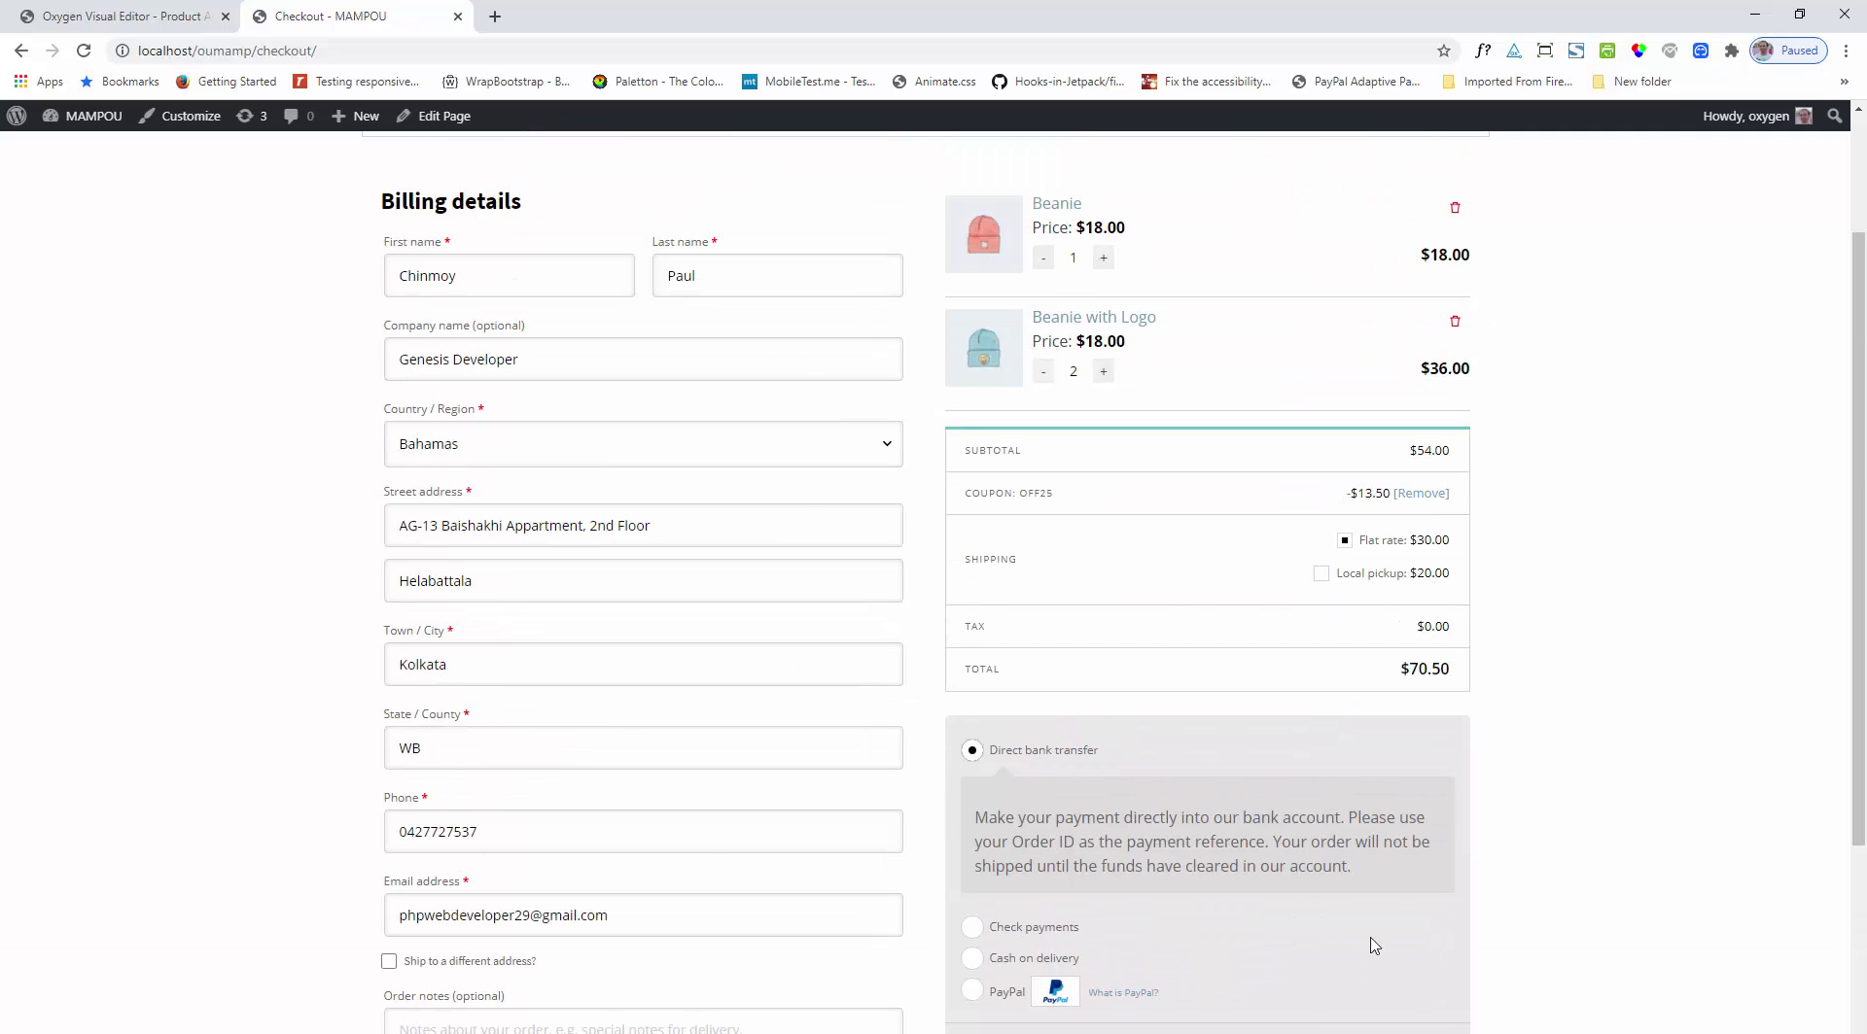
pyautogui.scroll(2, 1273, 585)
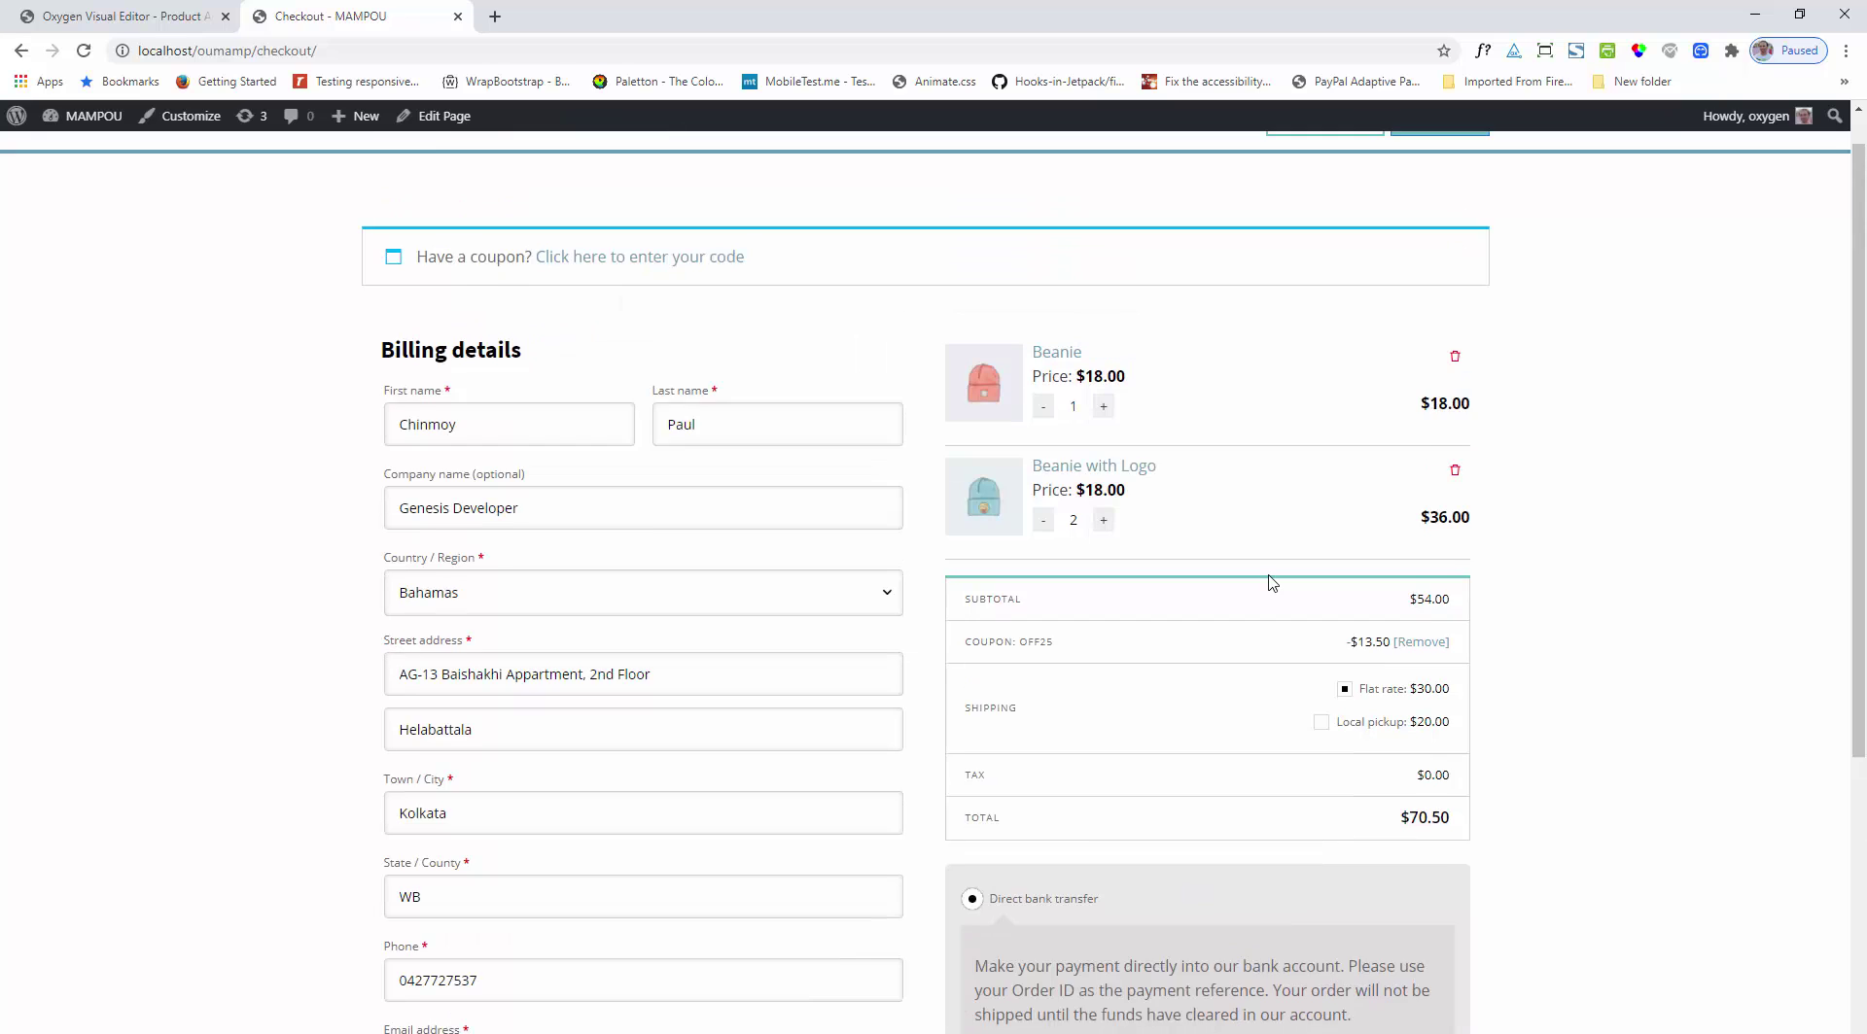
pyautogui.click(1043, 566)
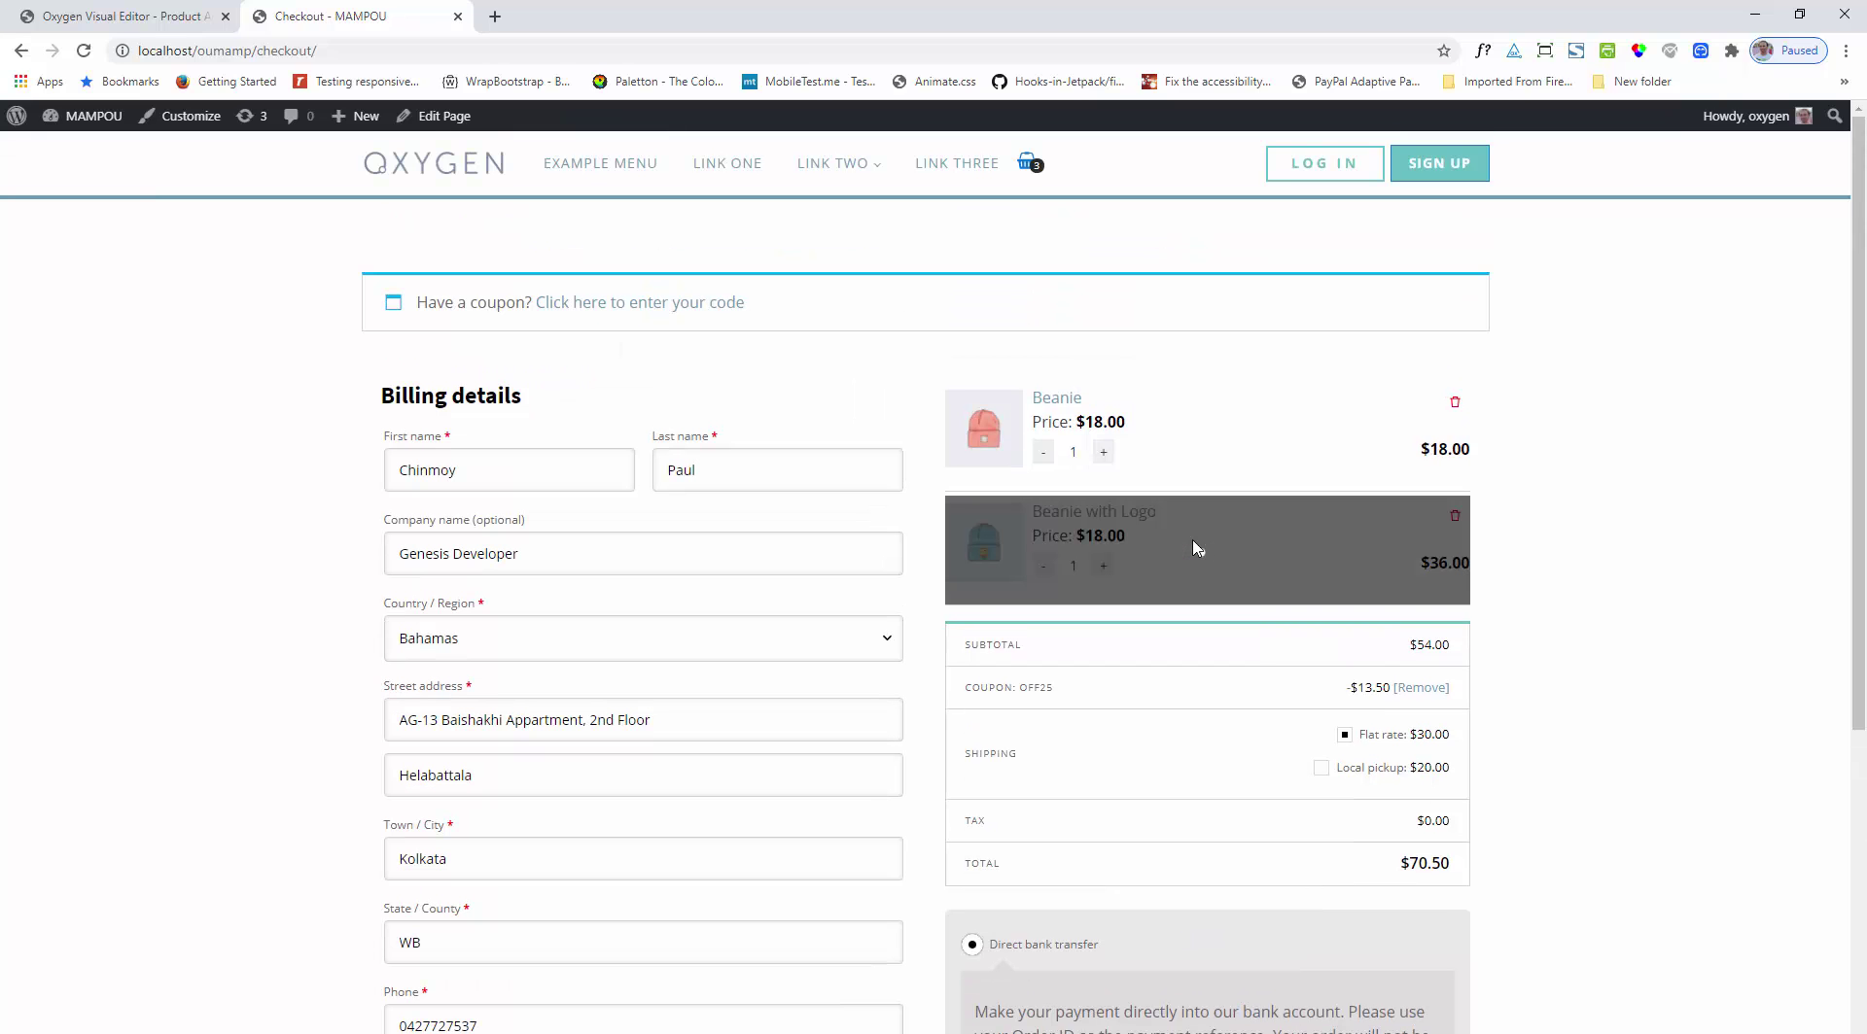